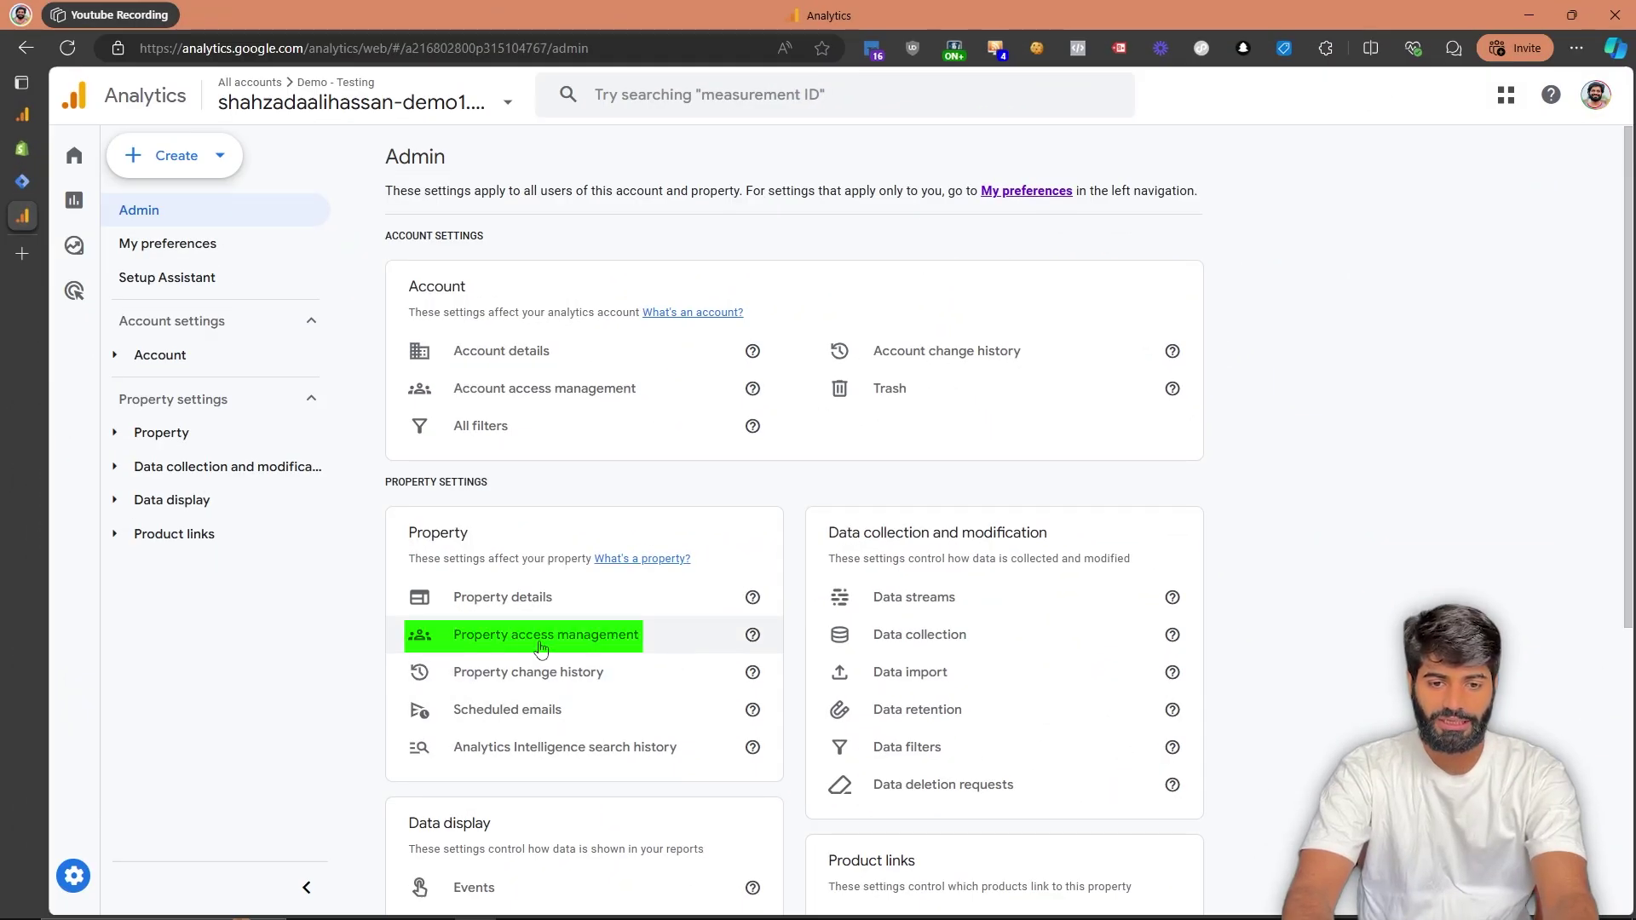
# Open Property access management and view the Administrator user's role details
pyautogui.click(538, 635)
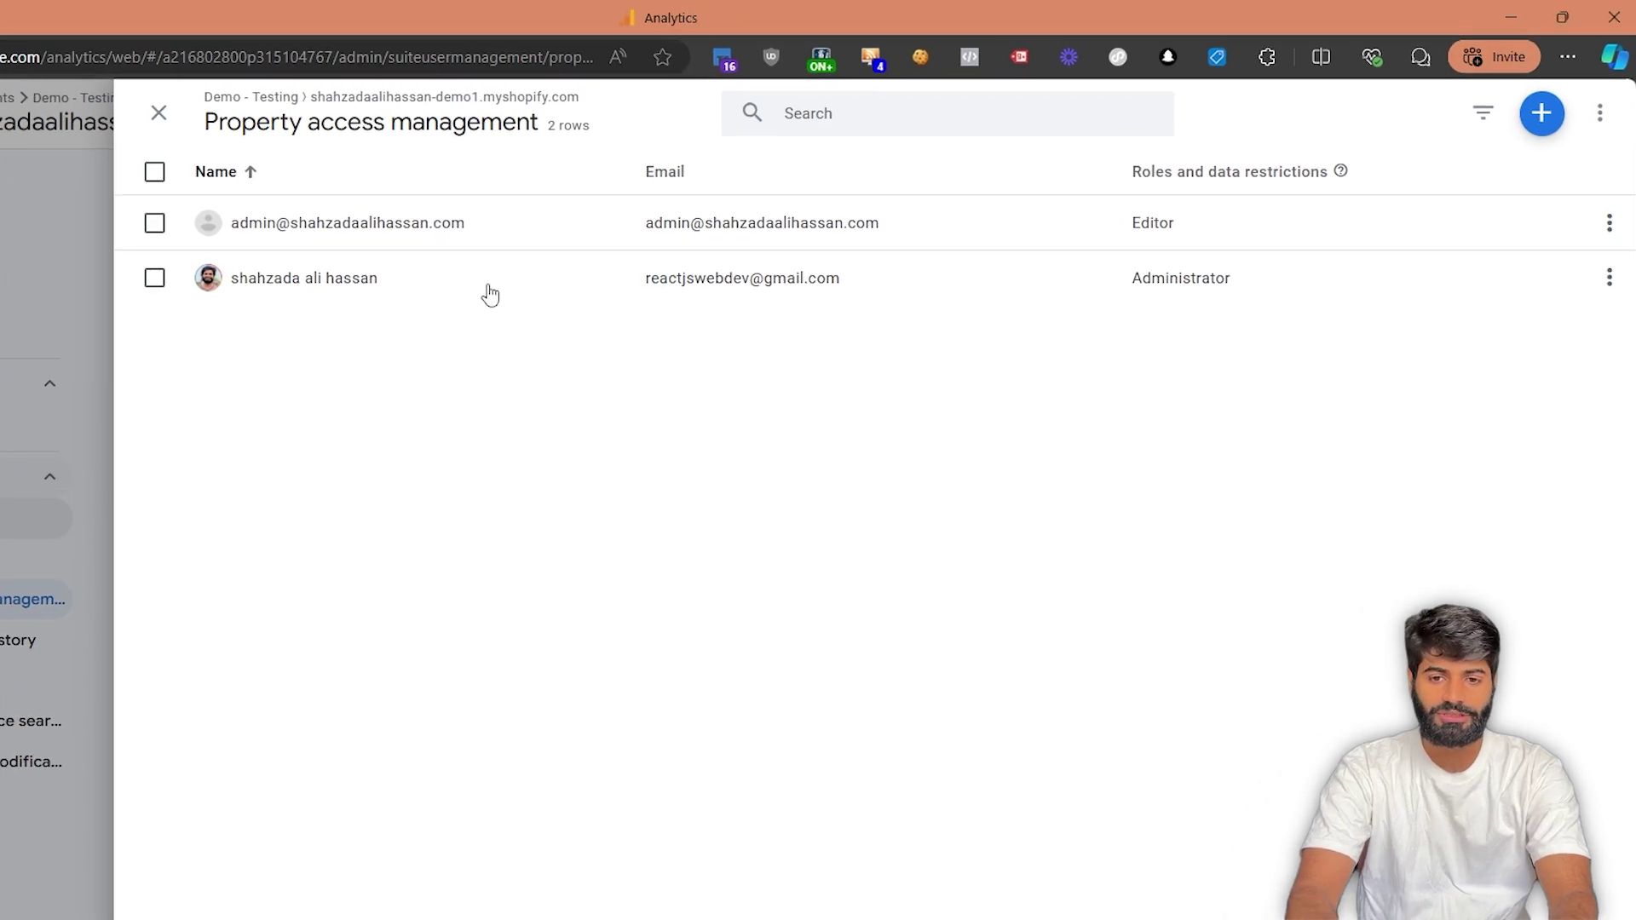
pyautogui.click(793, 287)
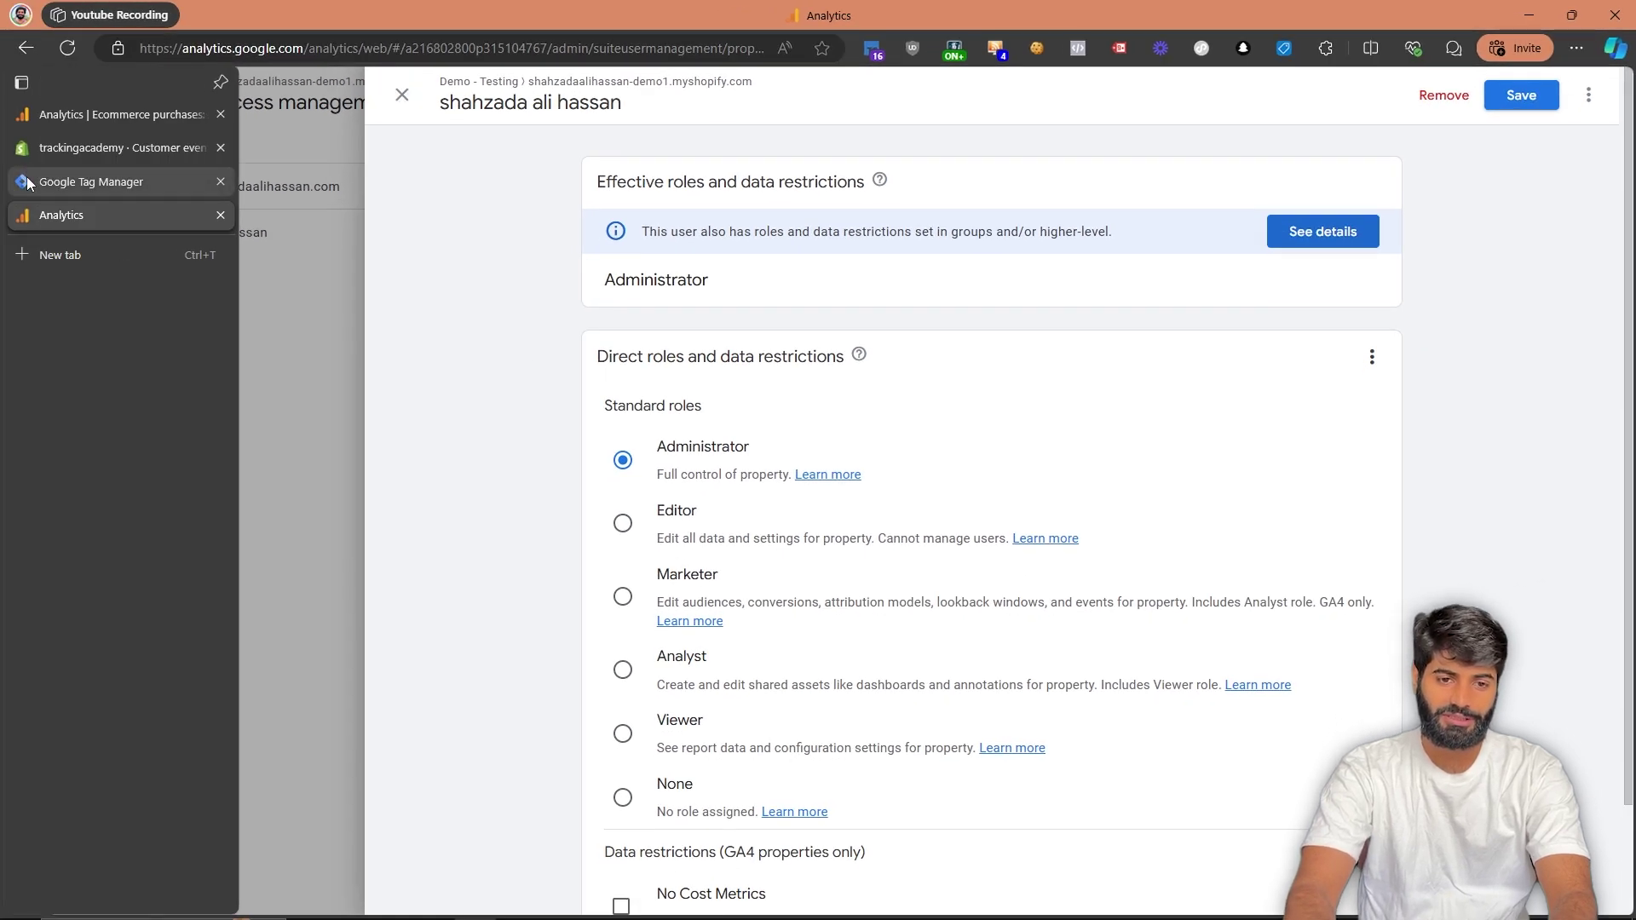
# Check the user's Publish, Approve, Edit and Read rights in GTM Container User Management, then go to Shopify's Customer events
pyautogui.click(28, 181)
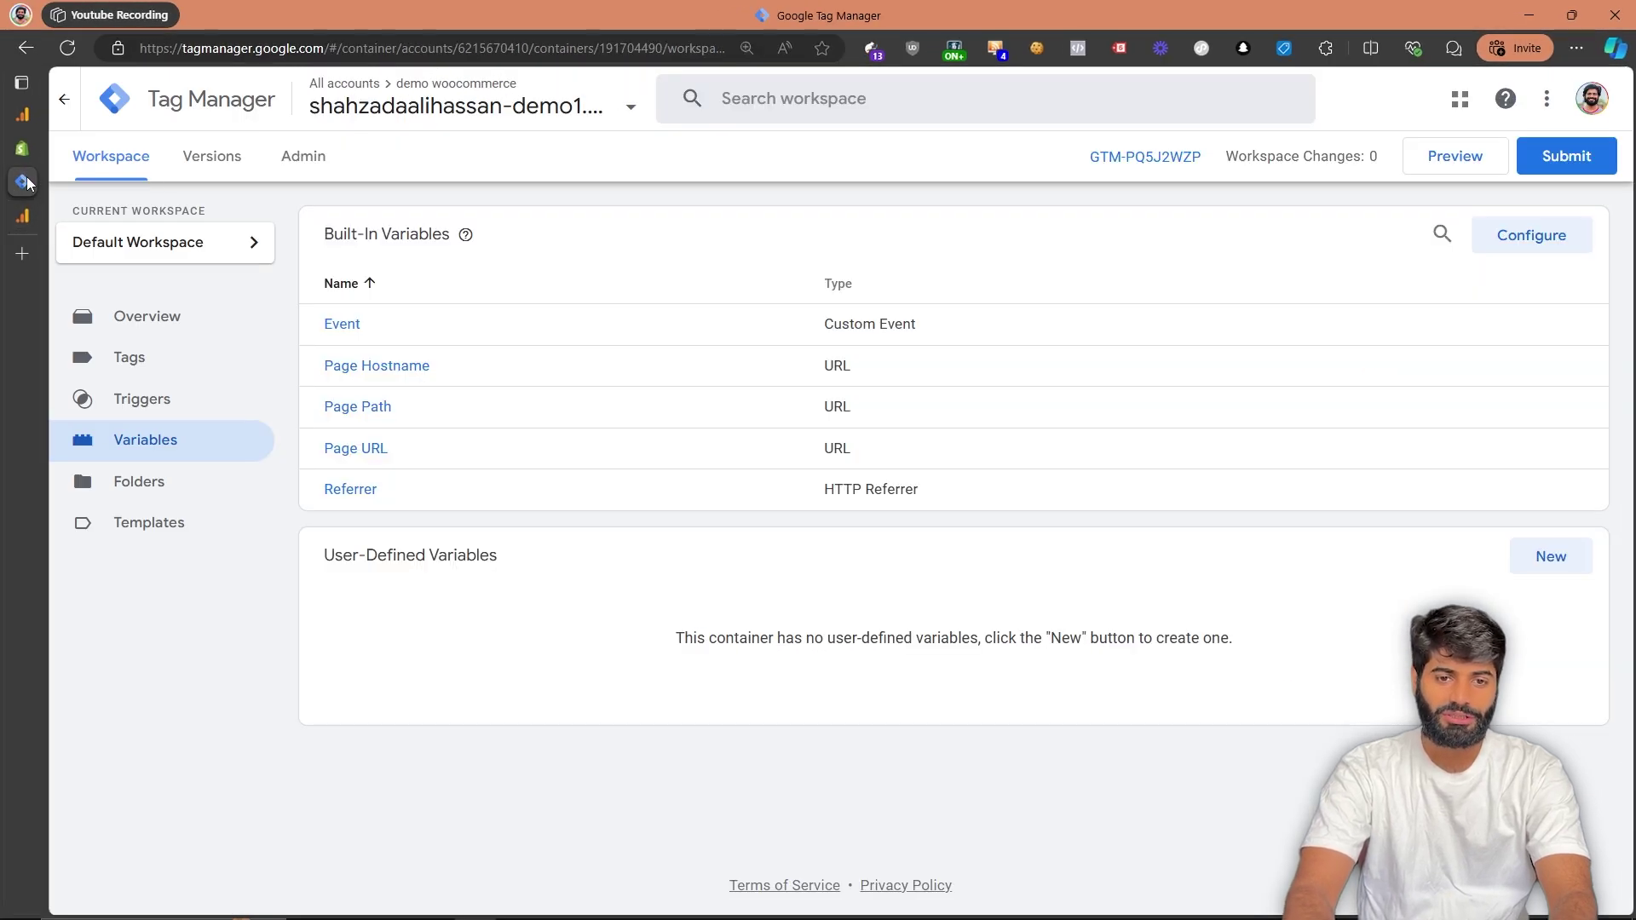
pyautogui.click(304, 159)
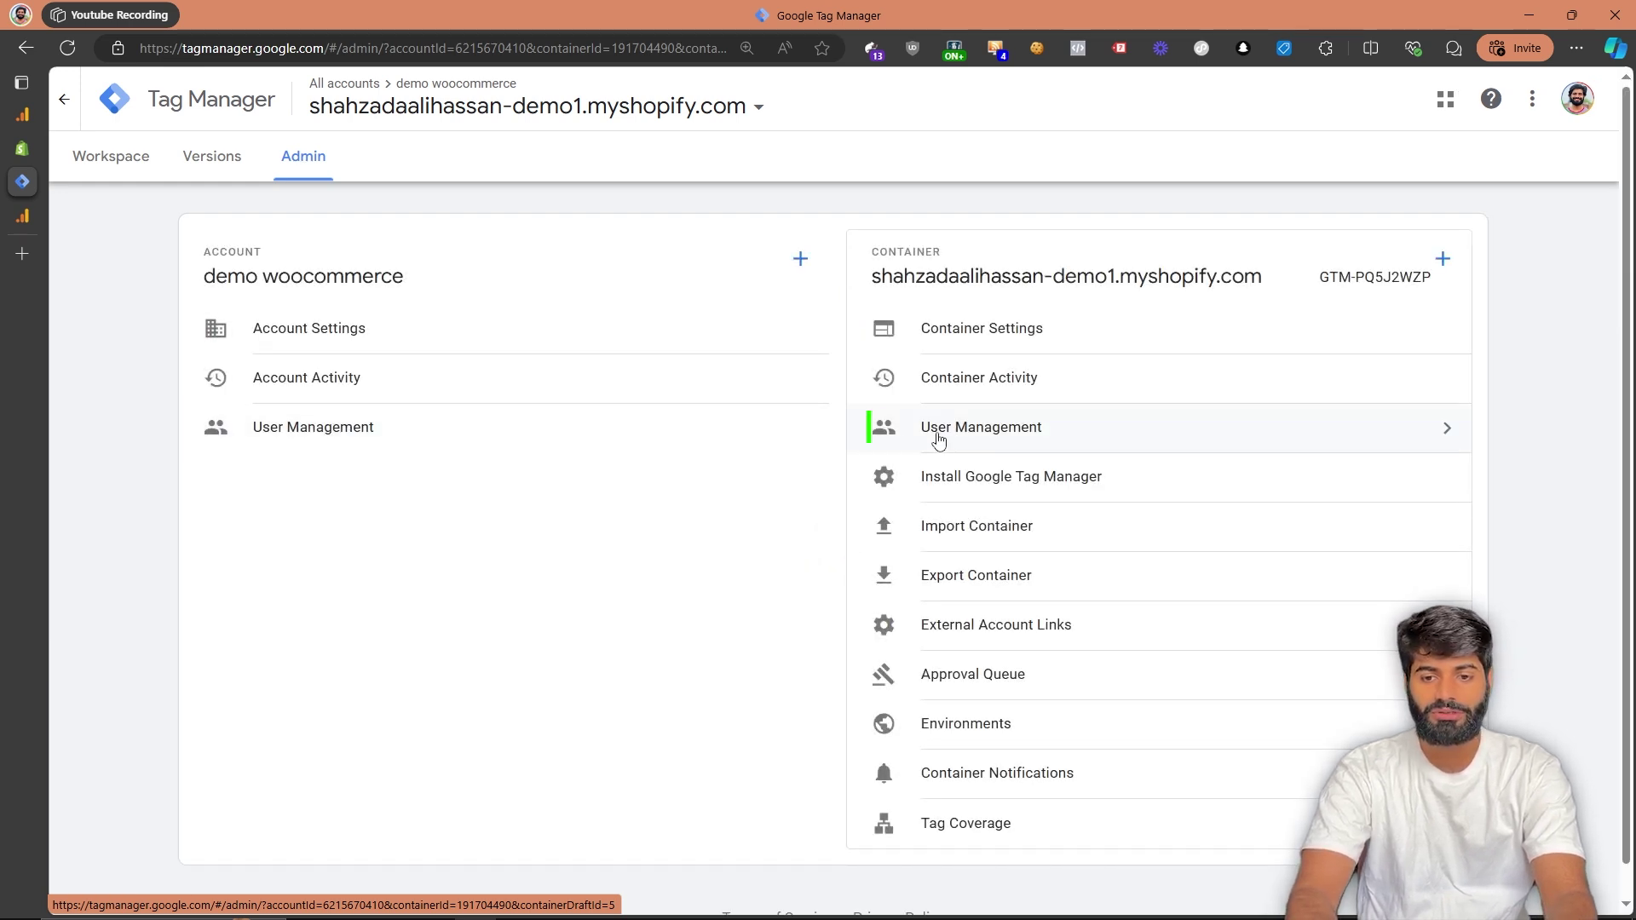
pyautogui.click(956, 434)
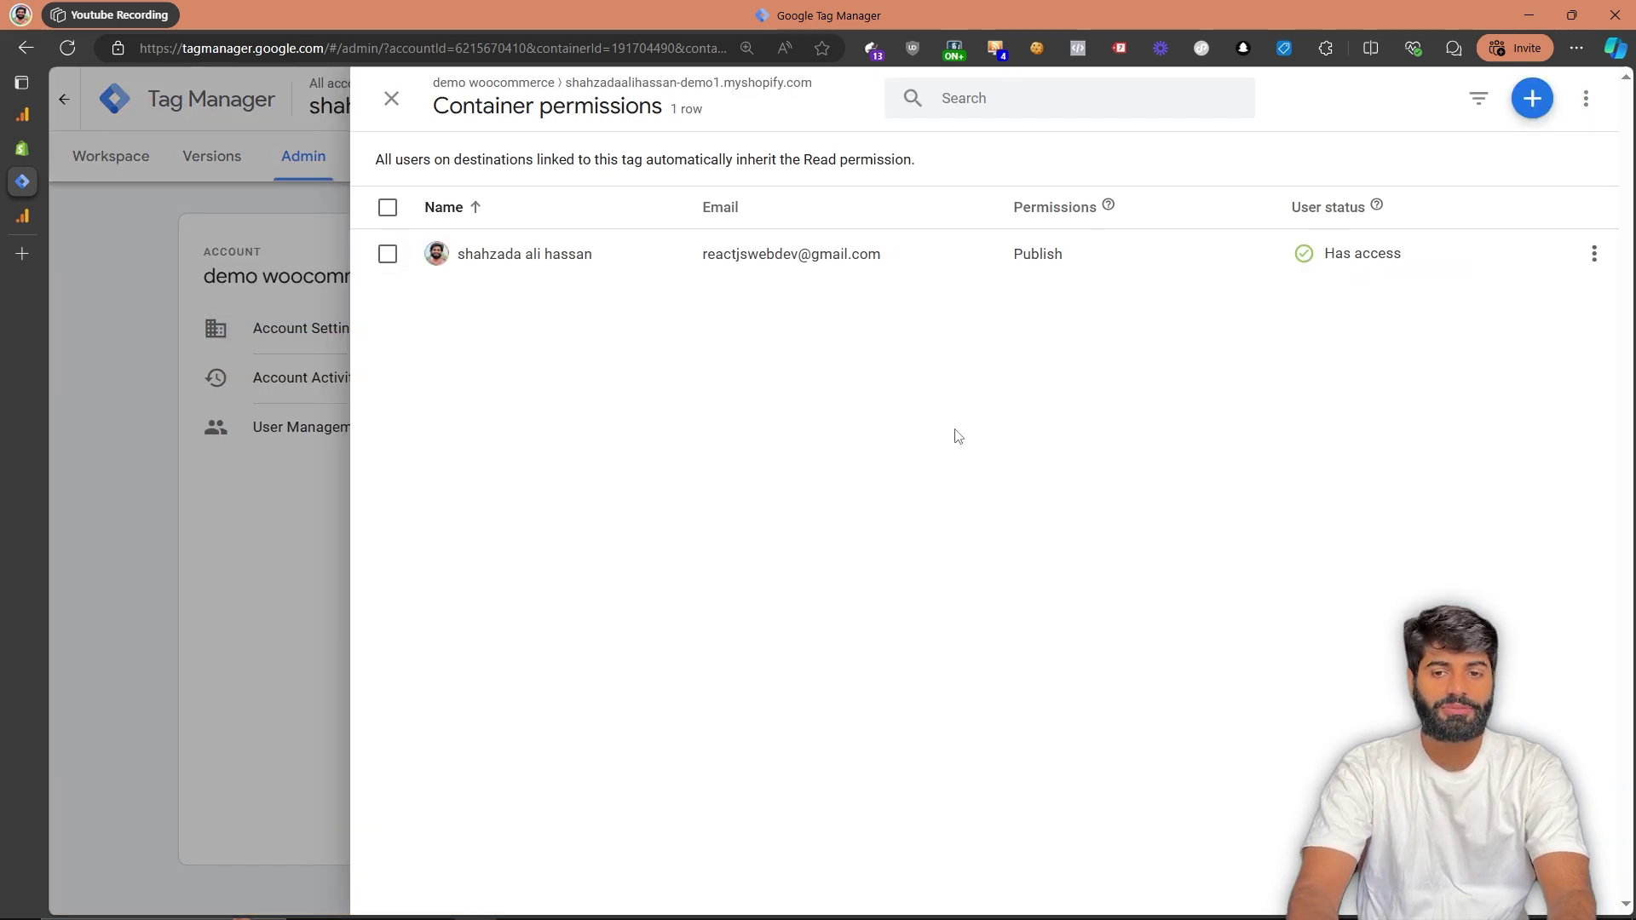
pyautogui.click(1014, 267)
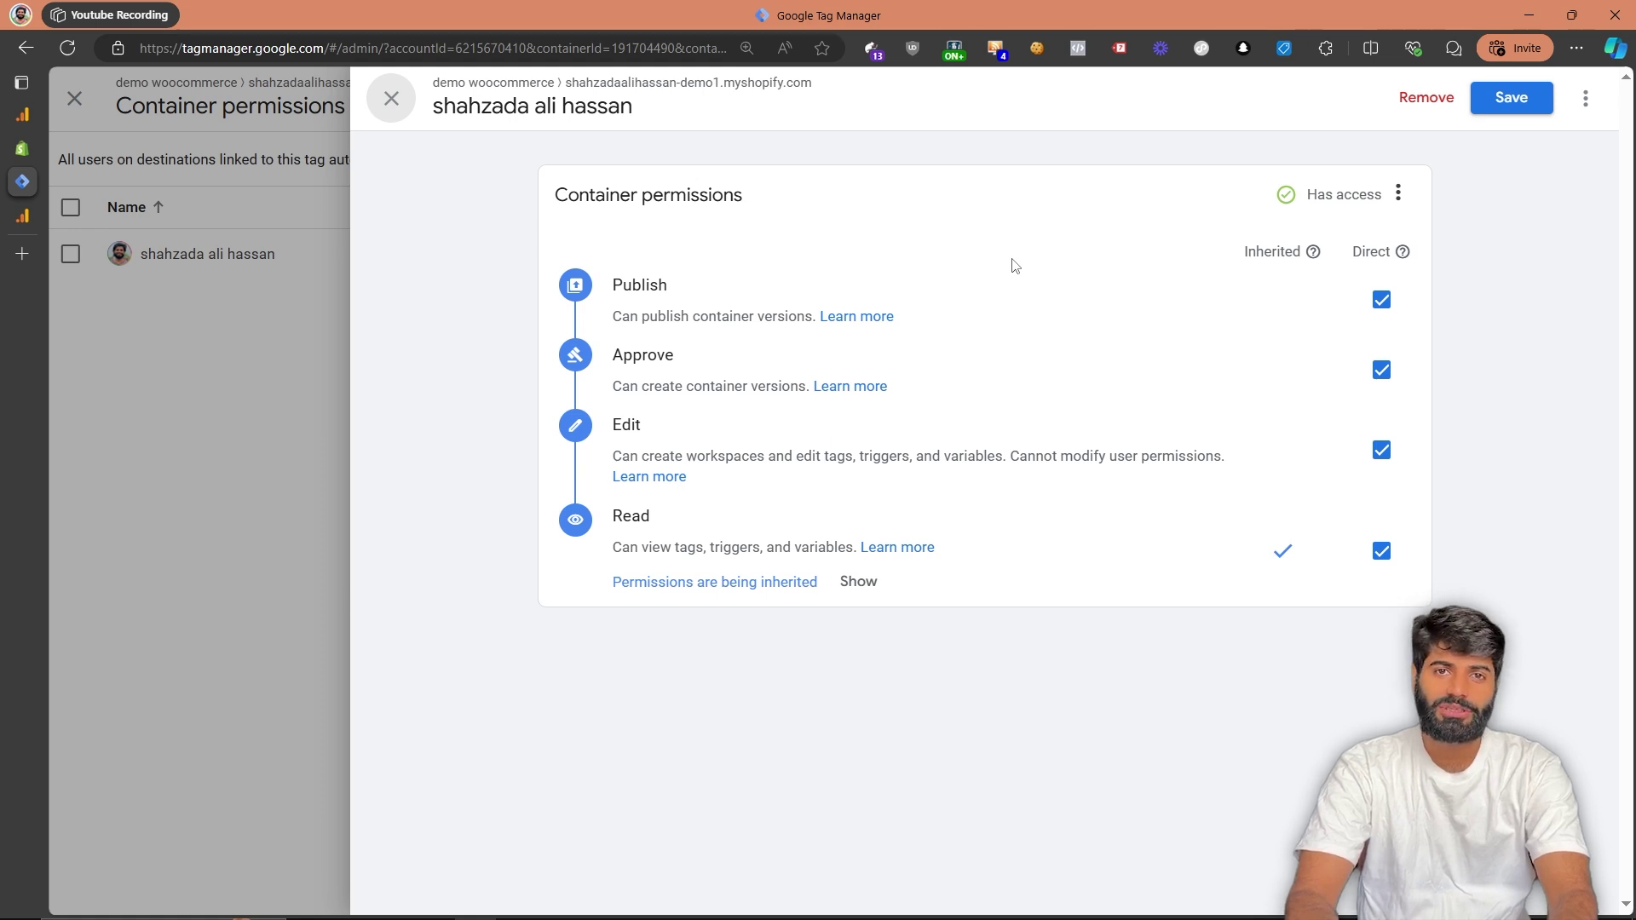
pyautogui.click(34, 150)
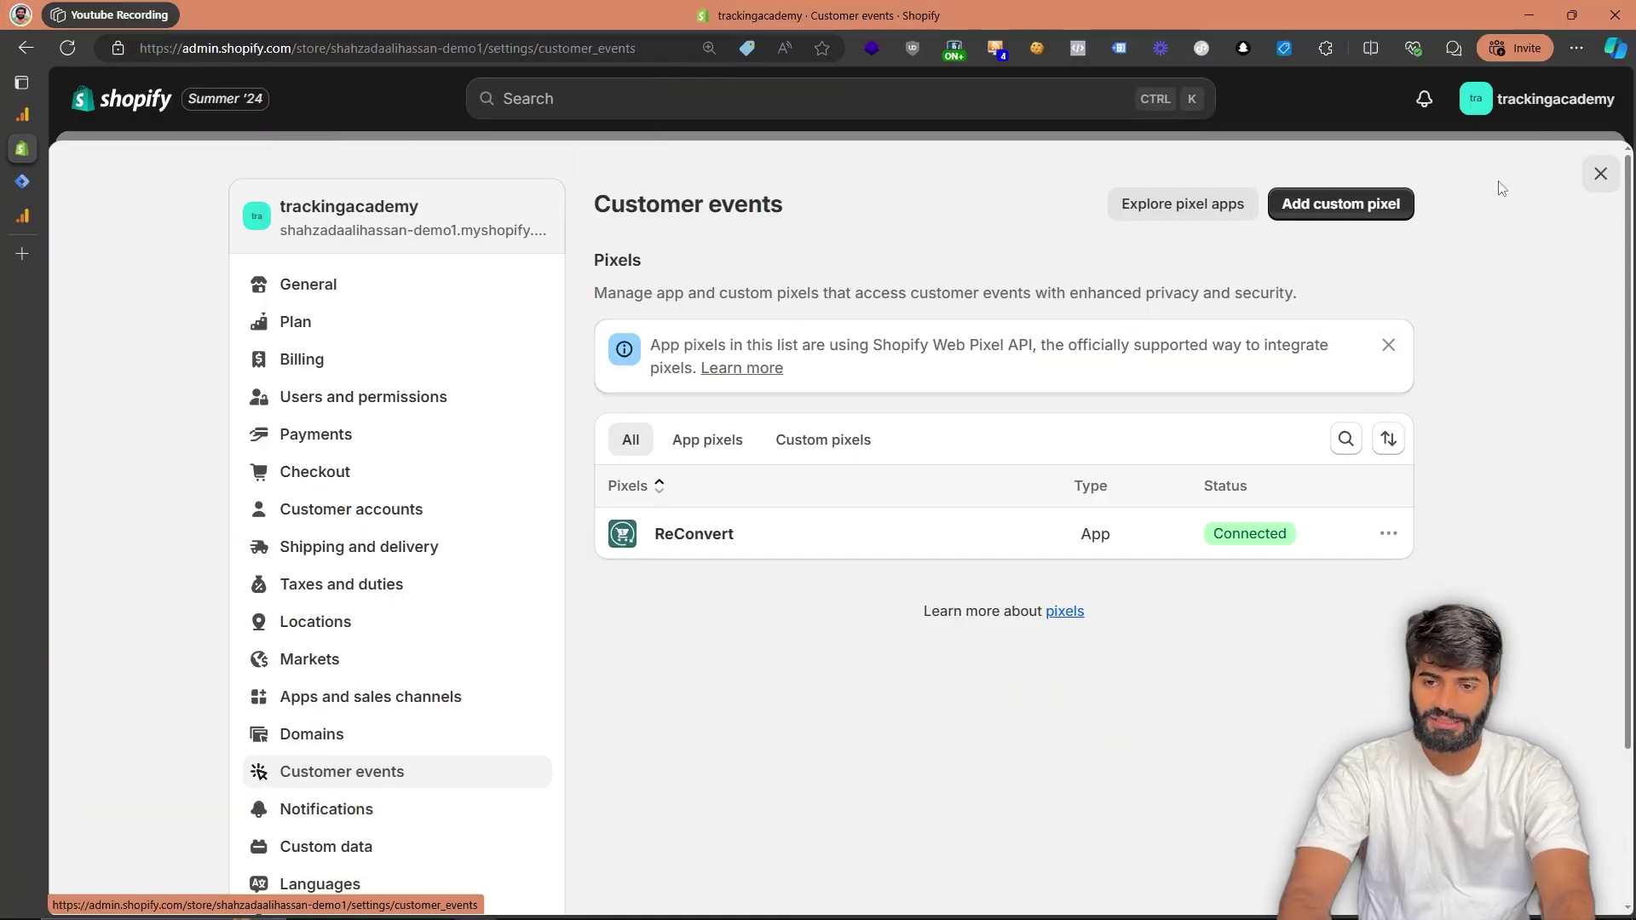
# Add a Shopify custom pixel named 'DataLayer Code'
pyautogui.click(1364, 204)
pyautogui.click(981, 514)
pyautogui.write('Data')
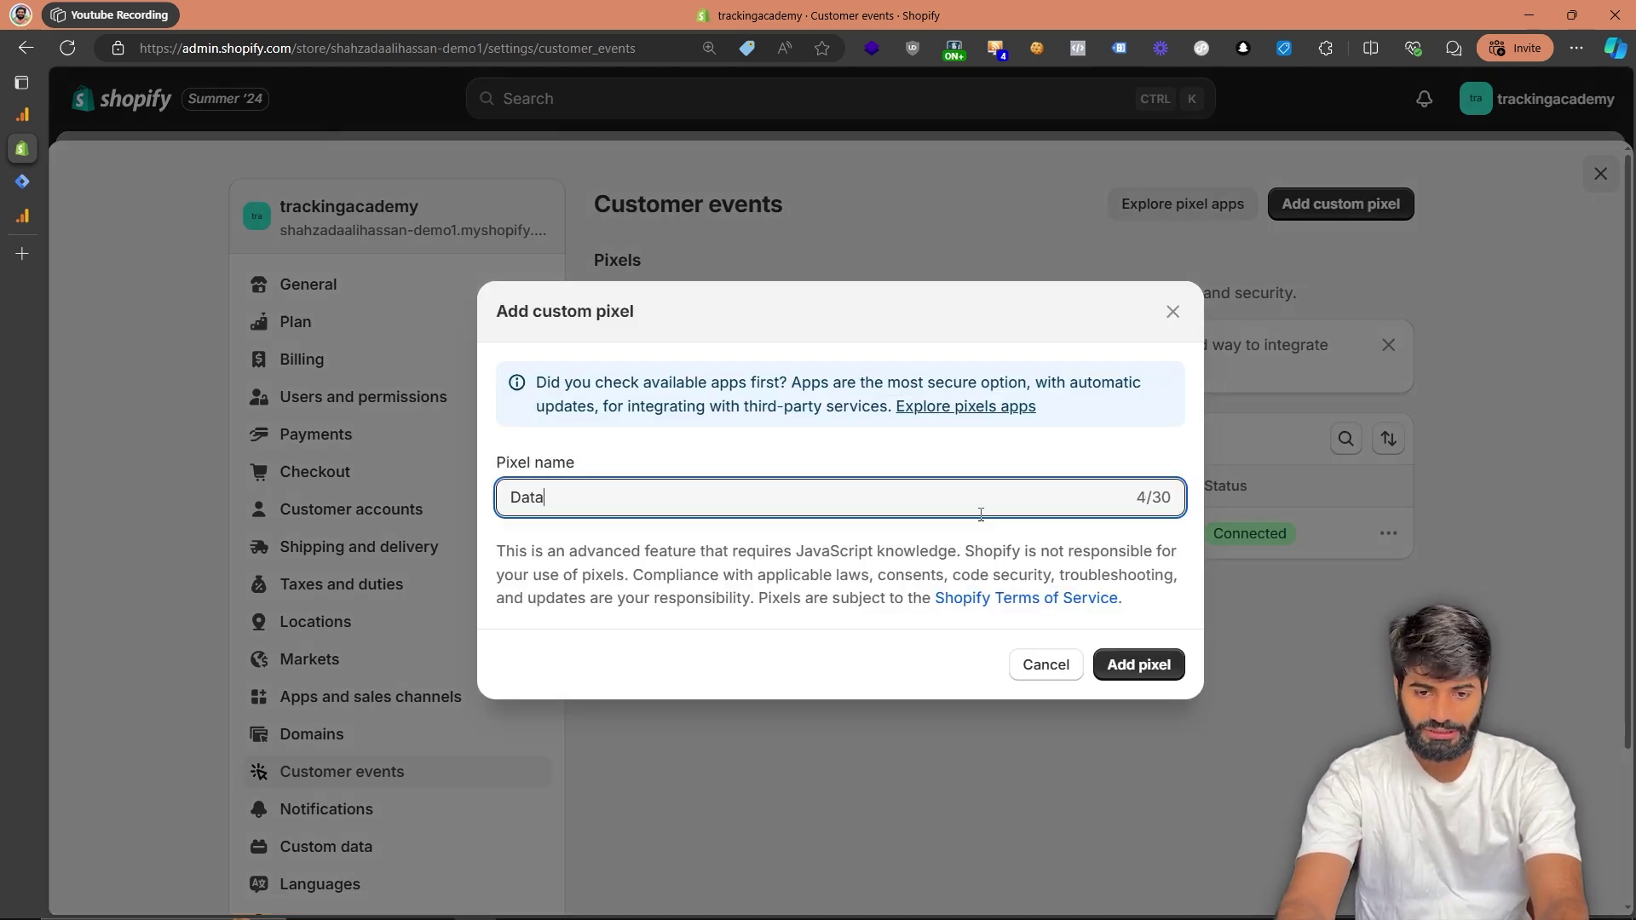
pyautogui.write('Layer Code')
pyautogui.click(1159, 664)
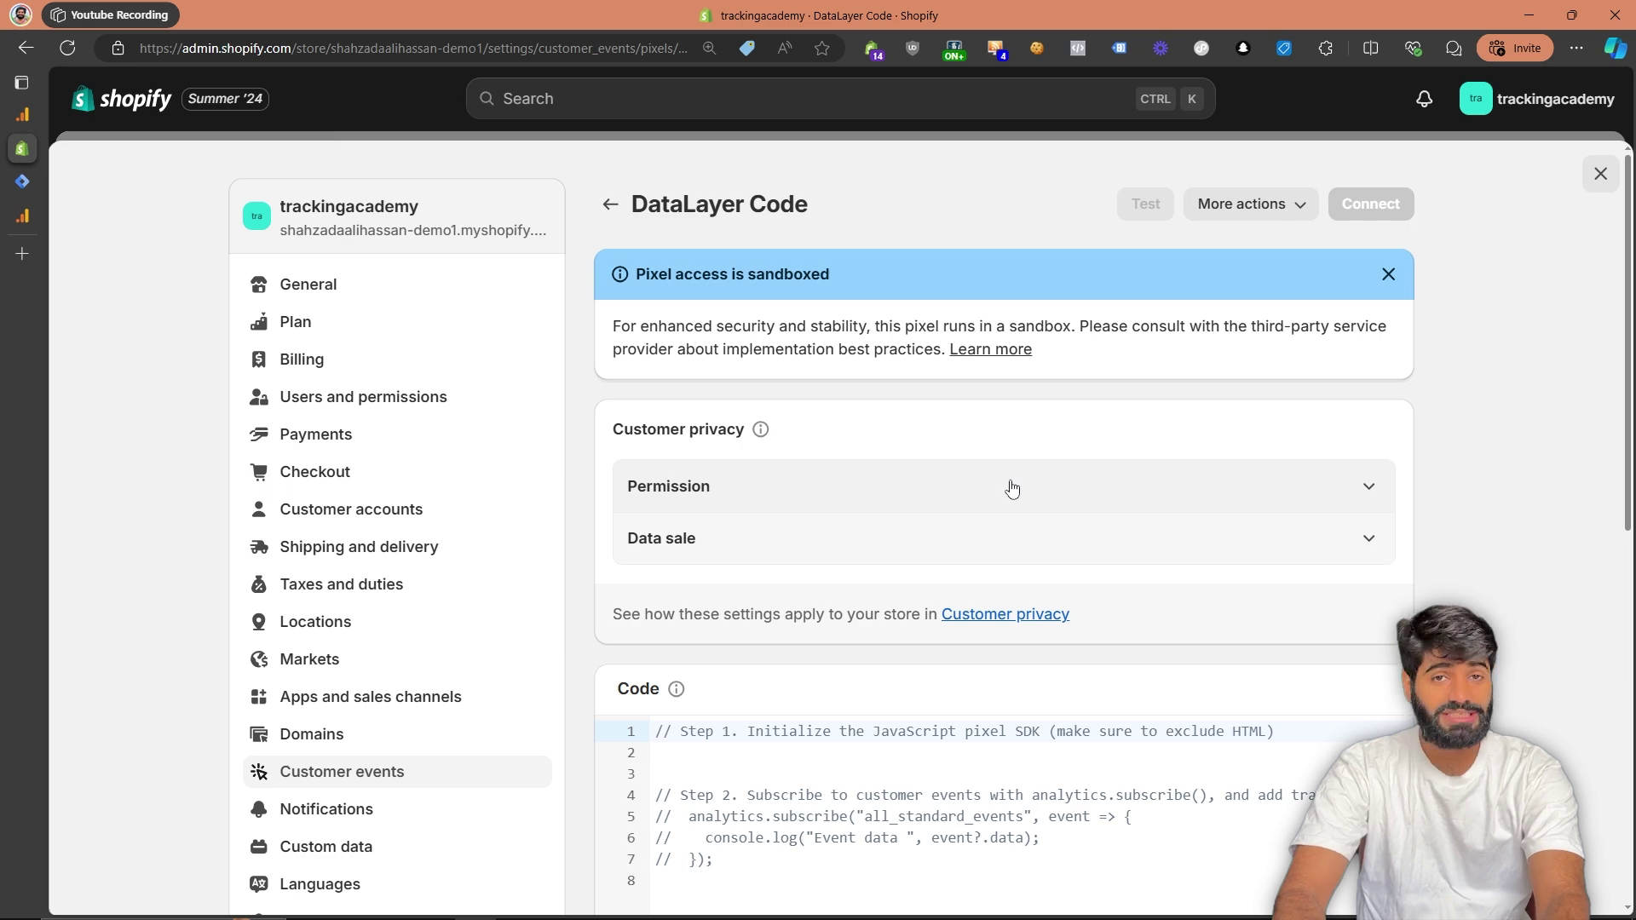
# Set the pixel's permission to Not required and mark its data as not qualifying as data sale
pyautogui.click(1012, 488)
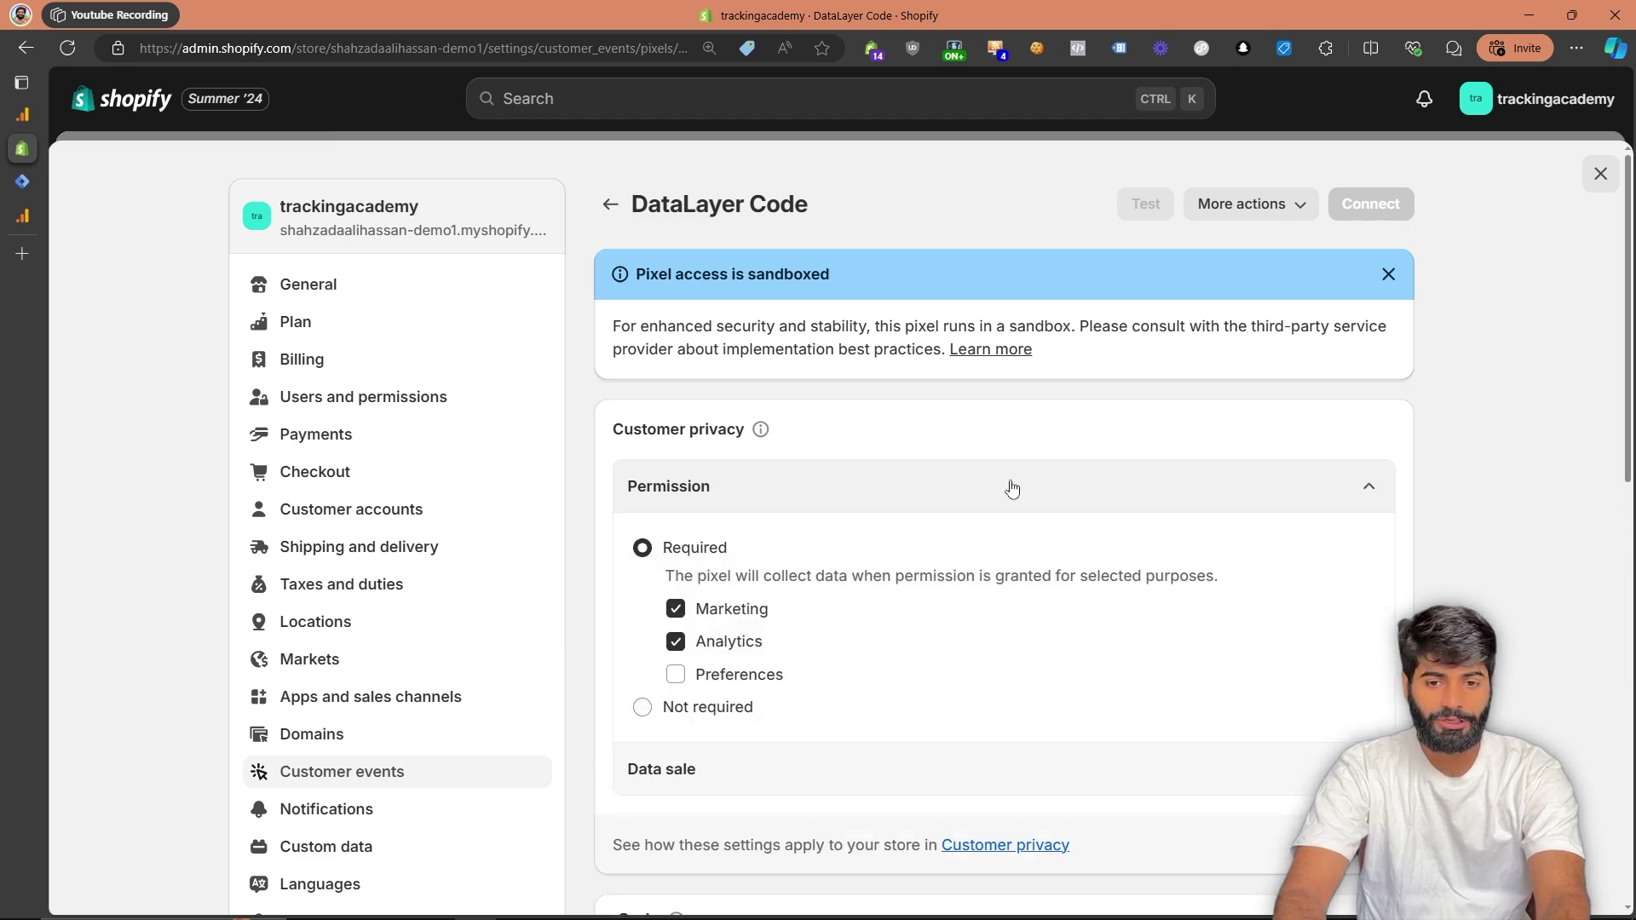
pyautogui.click(674, 720)
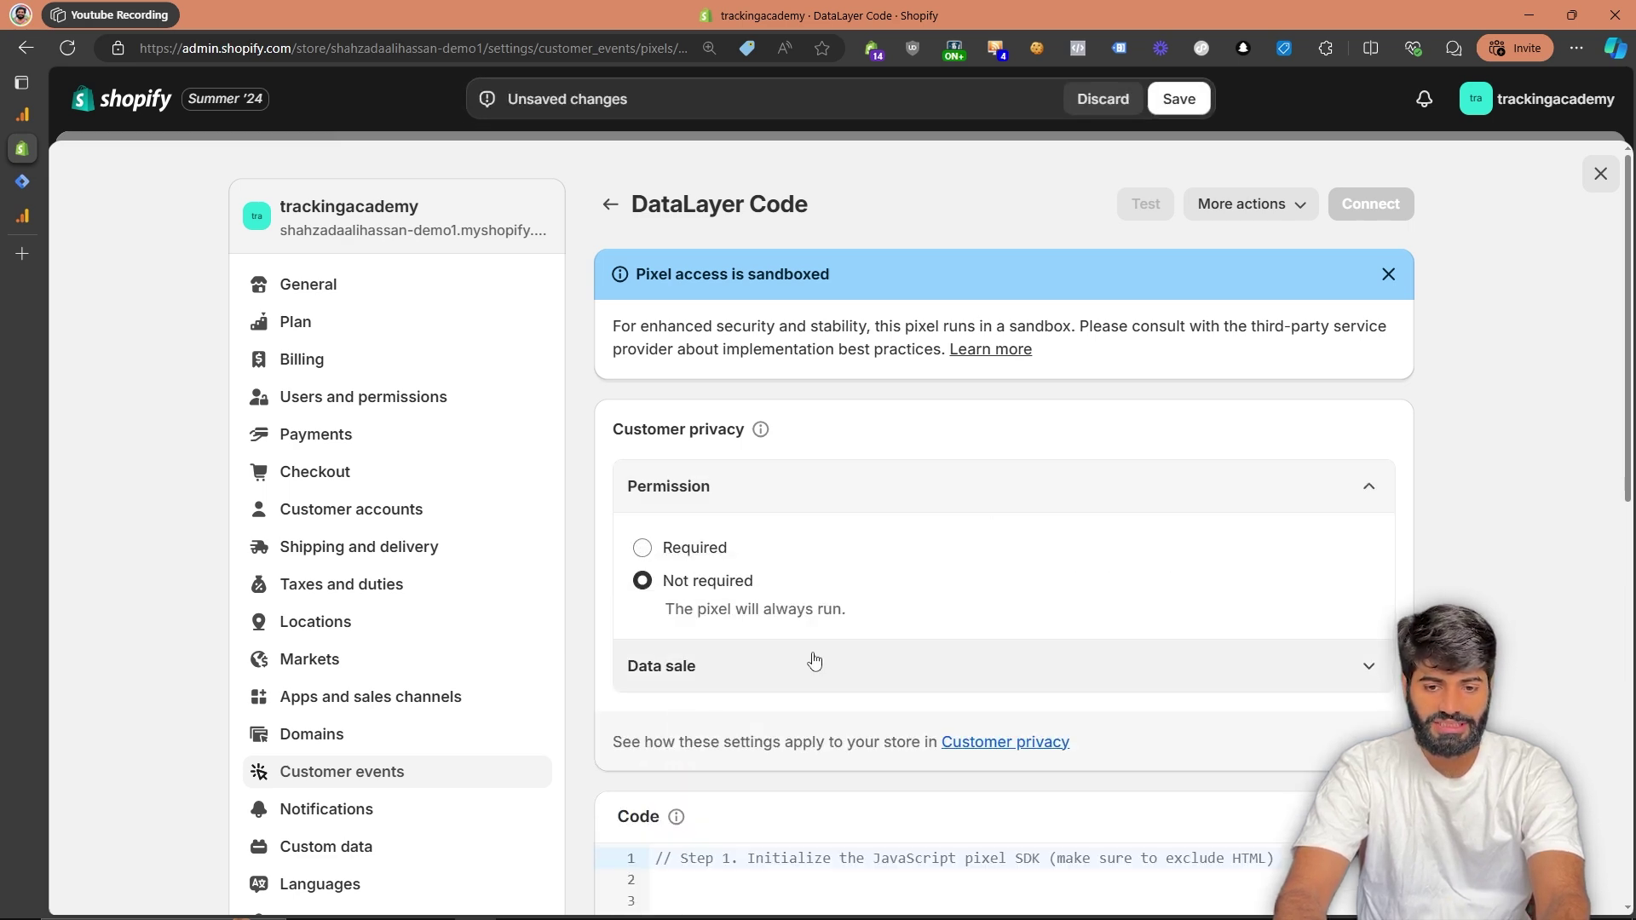
pyautogui.click(795, 673)
pyautogui.click(643, 817)
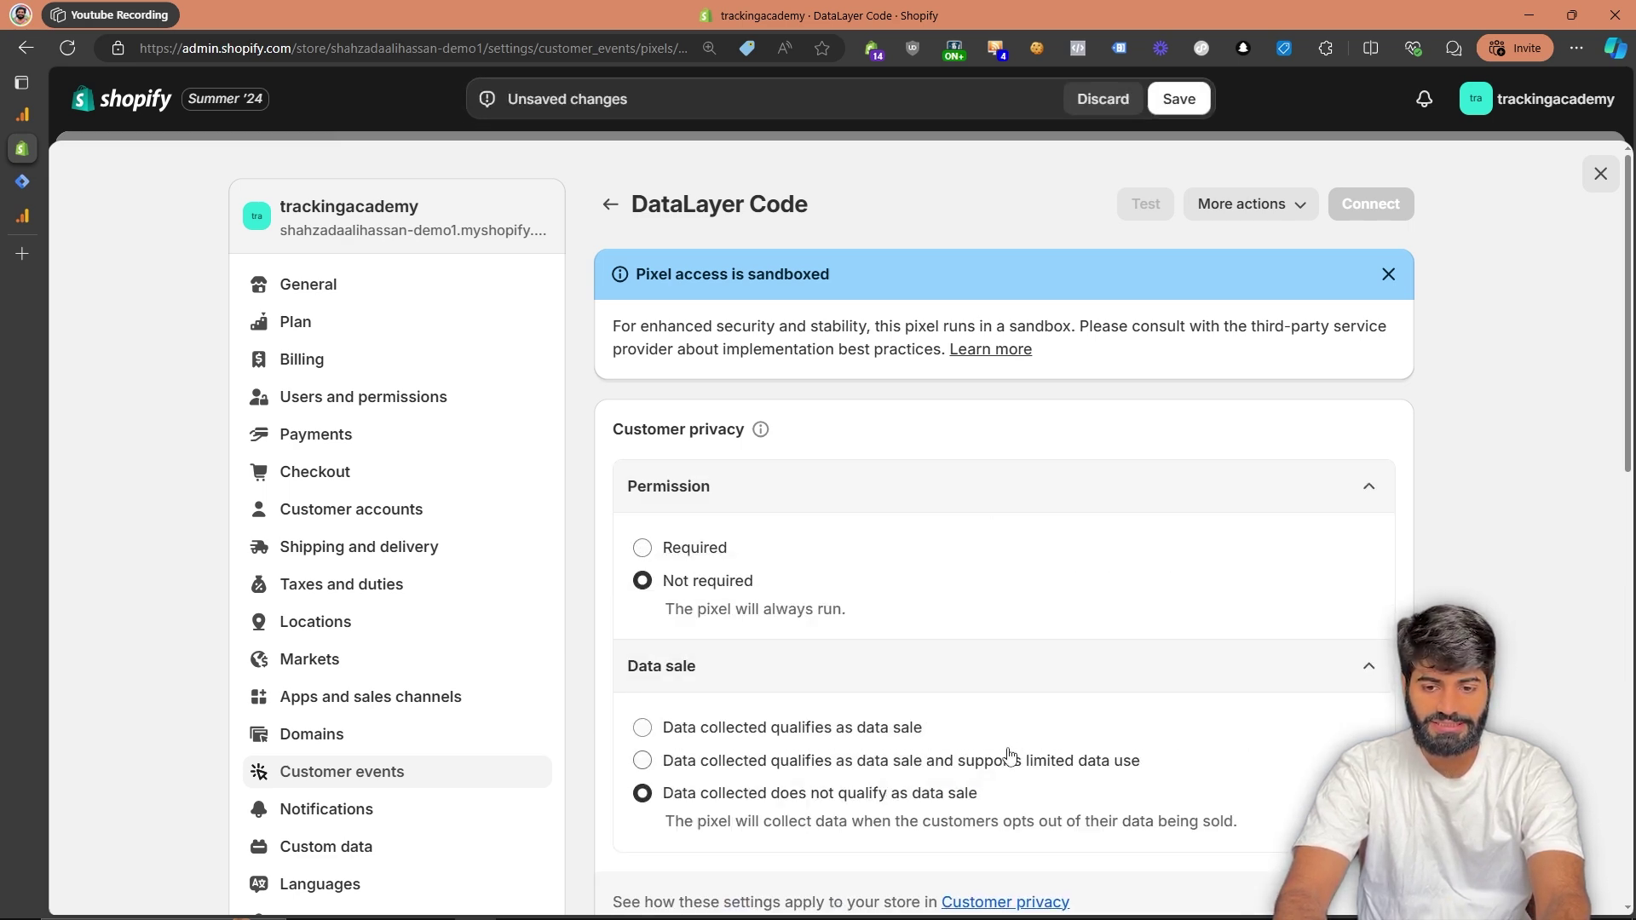
pyautogui.scroll(-4, 1019, 748)
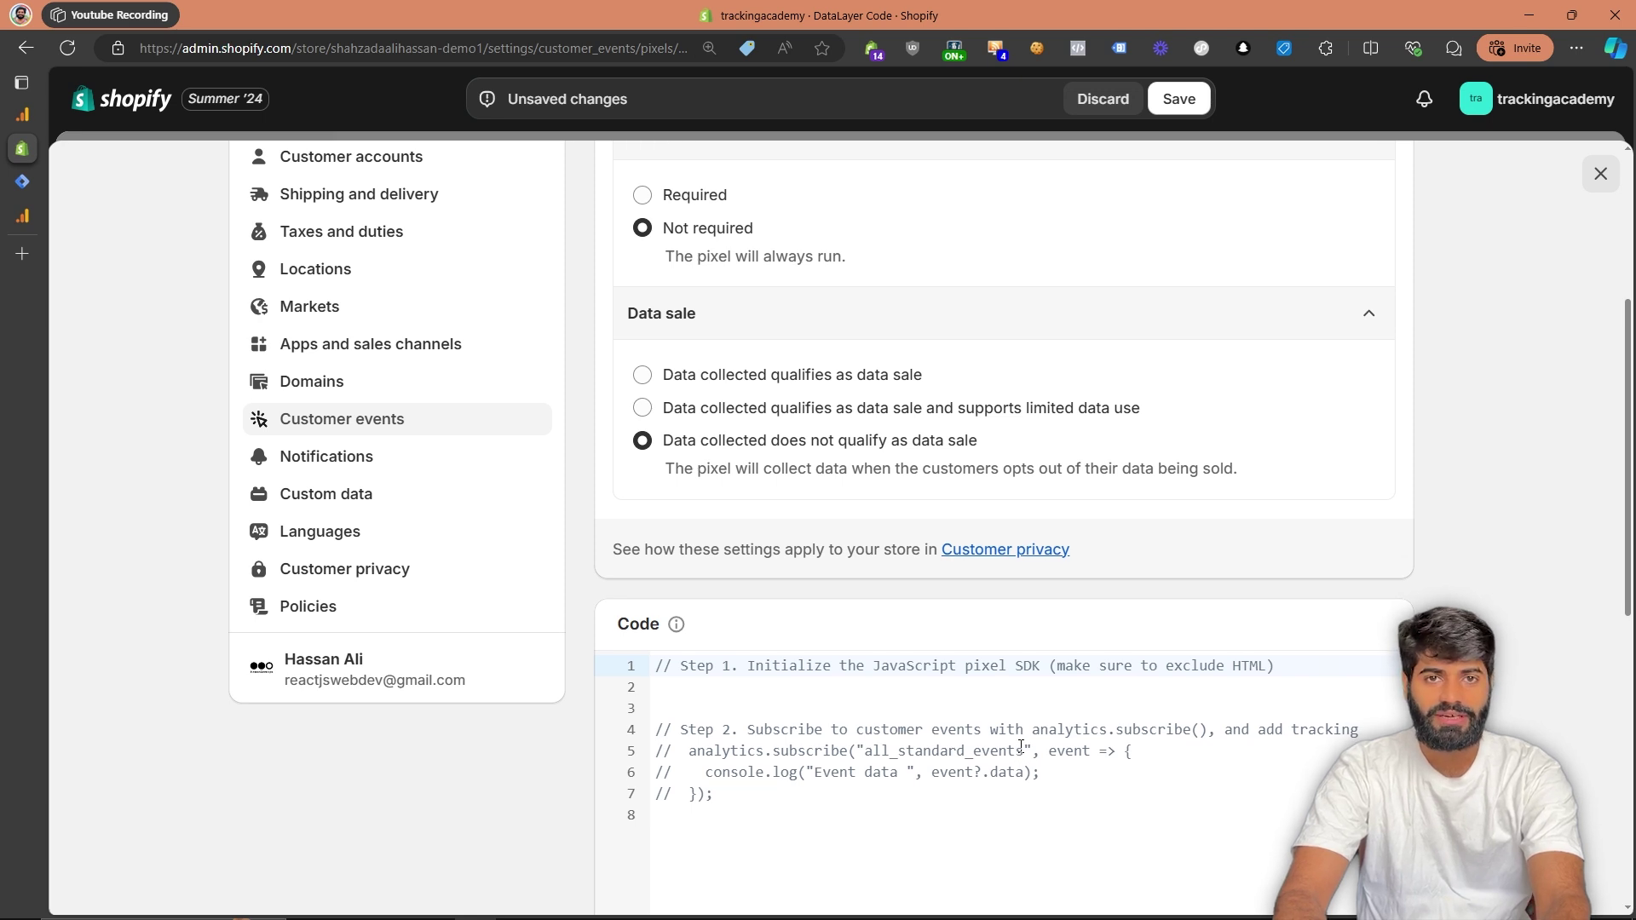
# Replace the pixel's default code with the pasted dataLayer script
pyautogui.click(916, 705)
pyautogui.hotkey('ctrl', 'a')
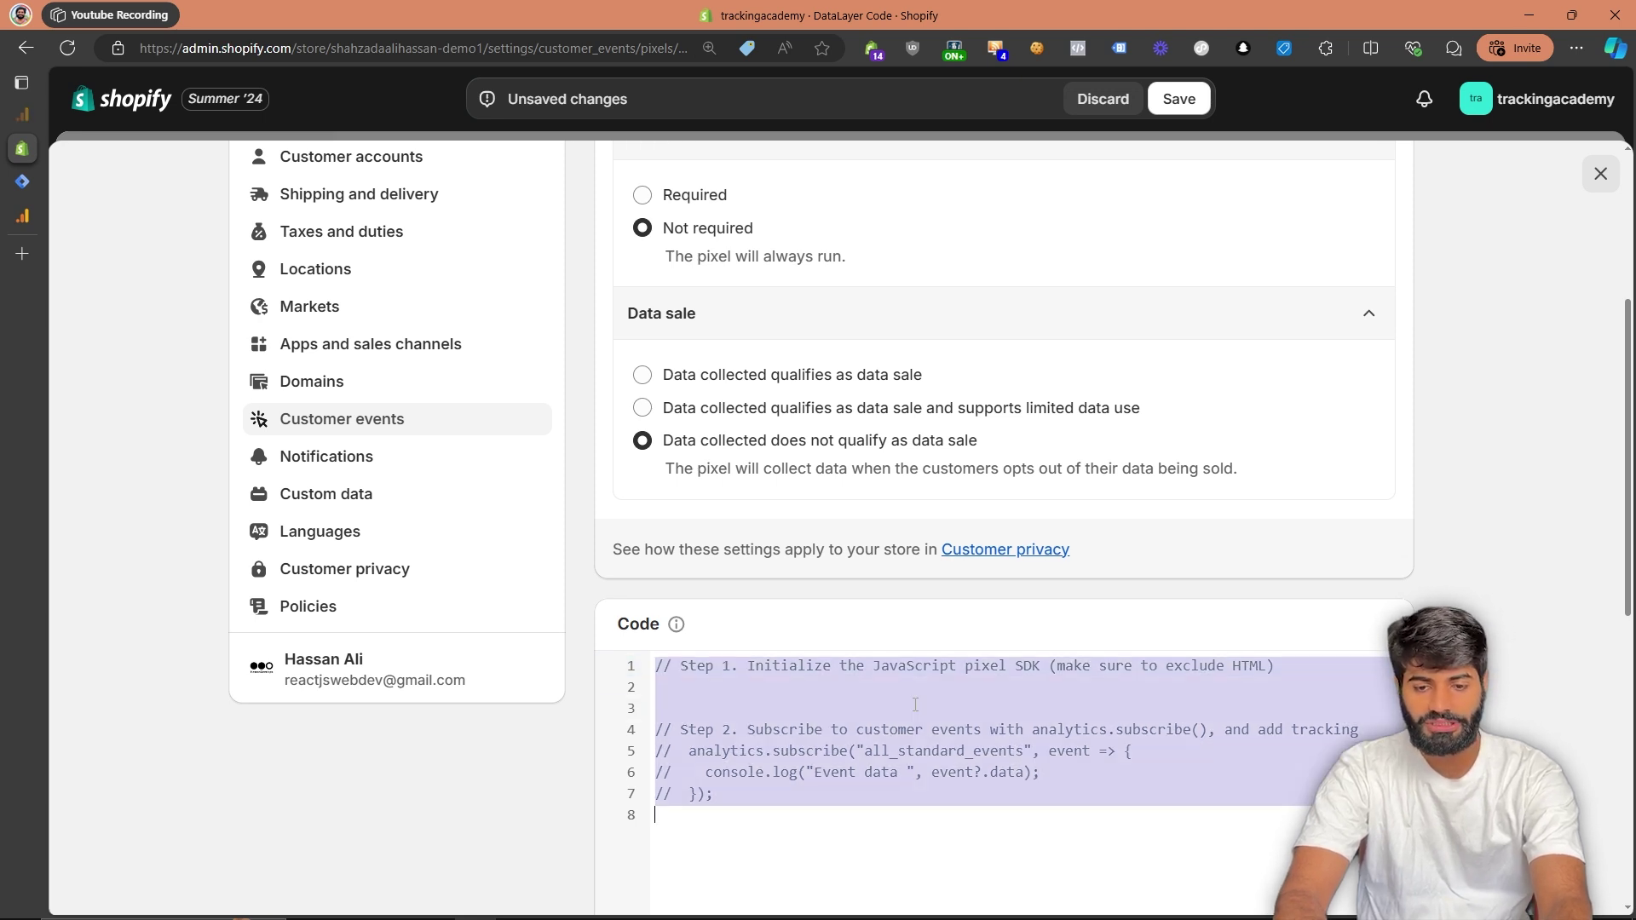
pyautogui.hotkey('ctrl', 'v')
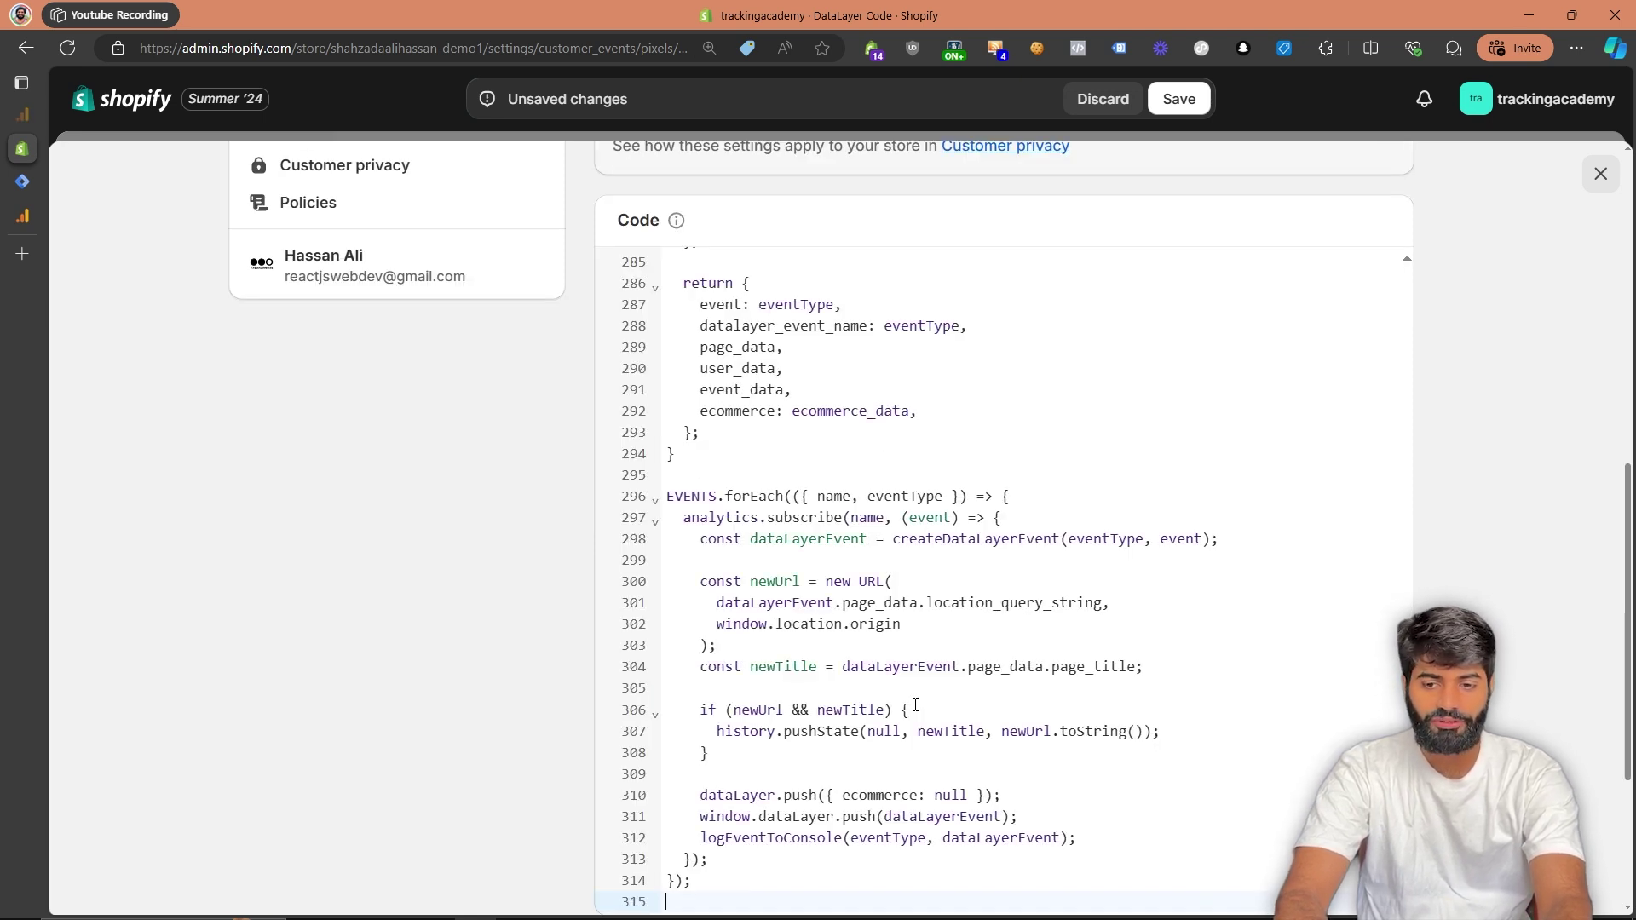
pyautogui.moveTo(1407, 886); pyautogui.dragTo(1430, 307)
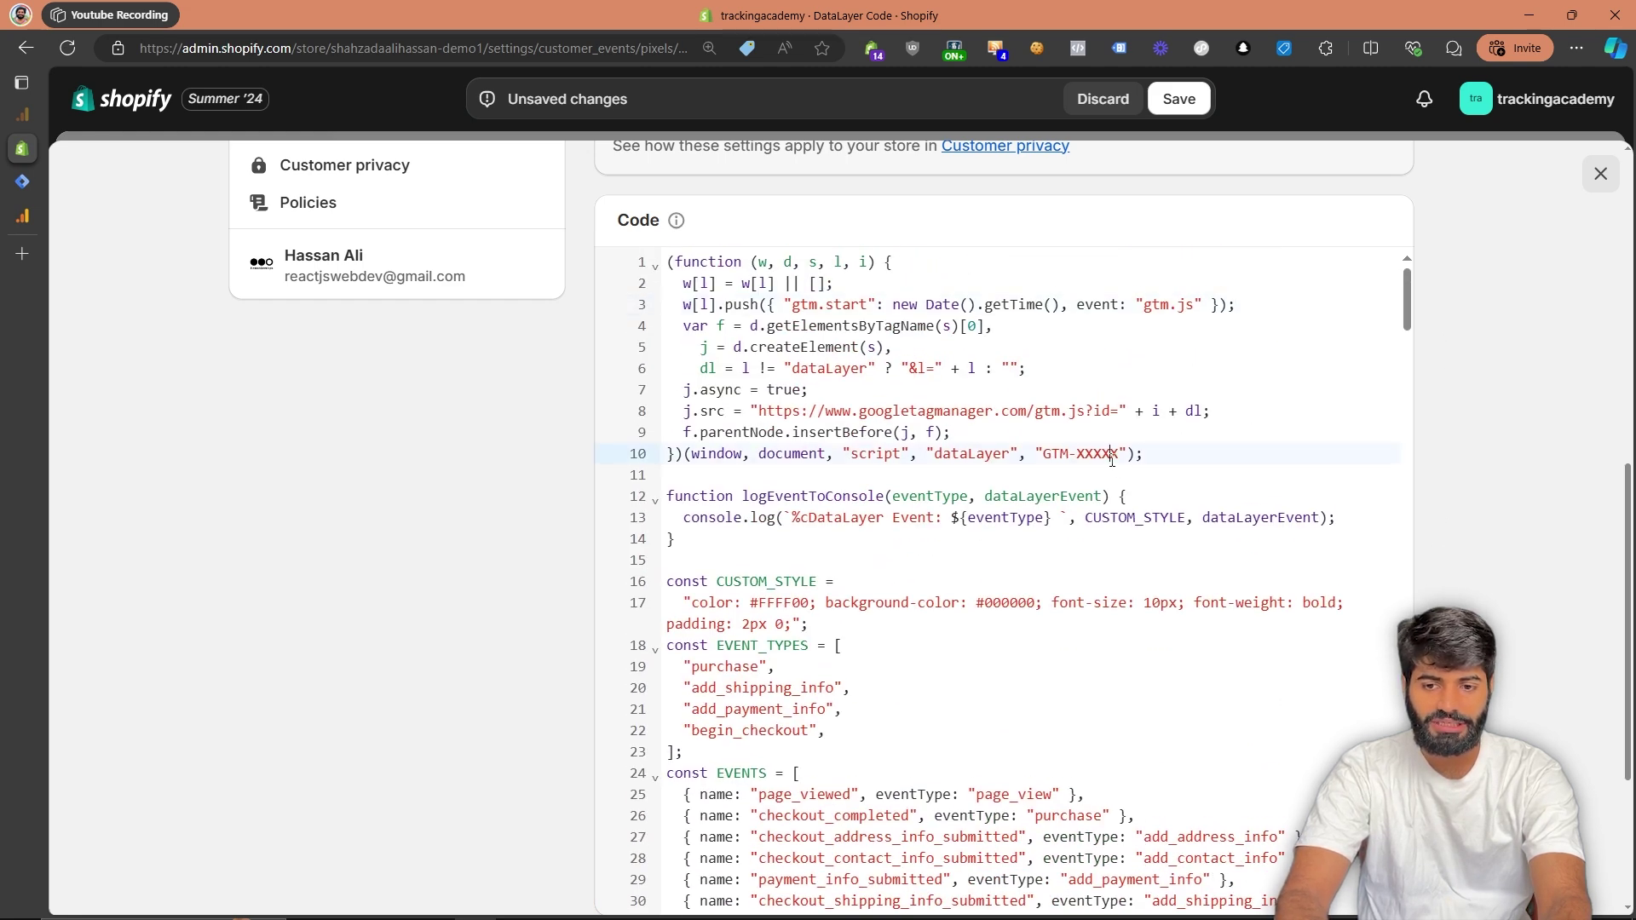
# Copy the GTM container ID, paste it over the XXXXX placeholder, and save the pixel code
pyautogui.click(31, 183)
pyautogui.press('Escape')
pyautogui.press('Escape')
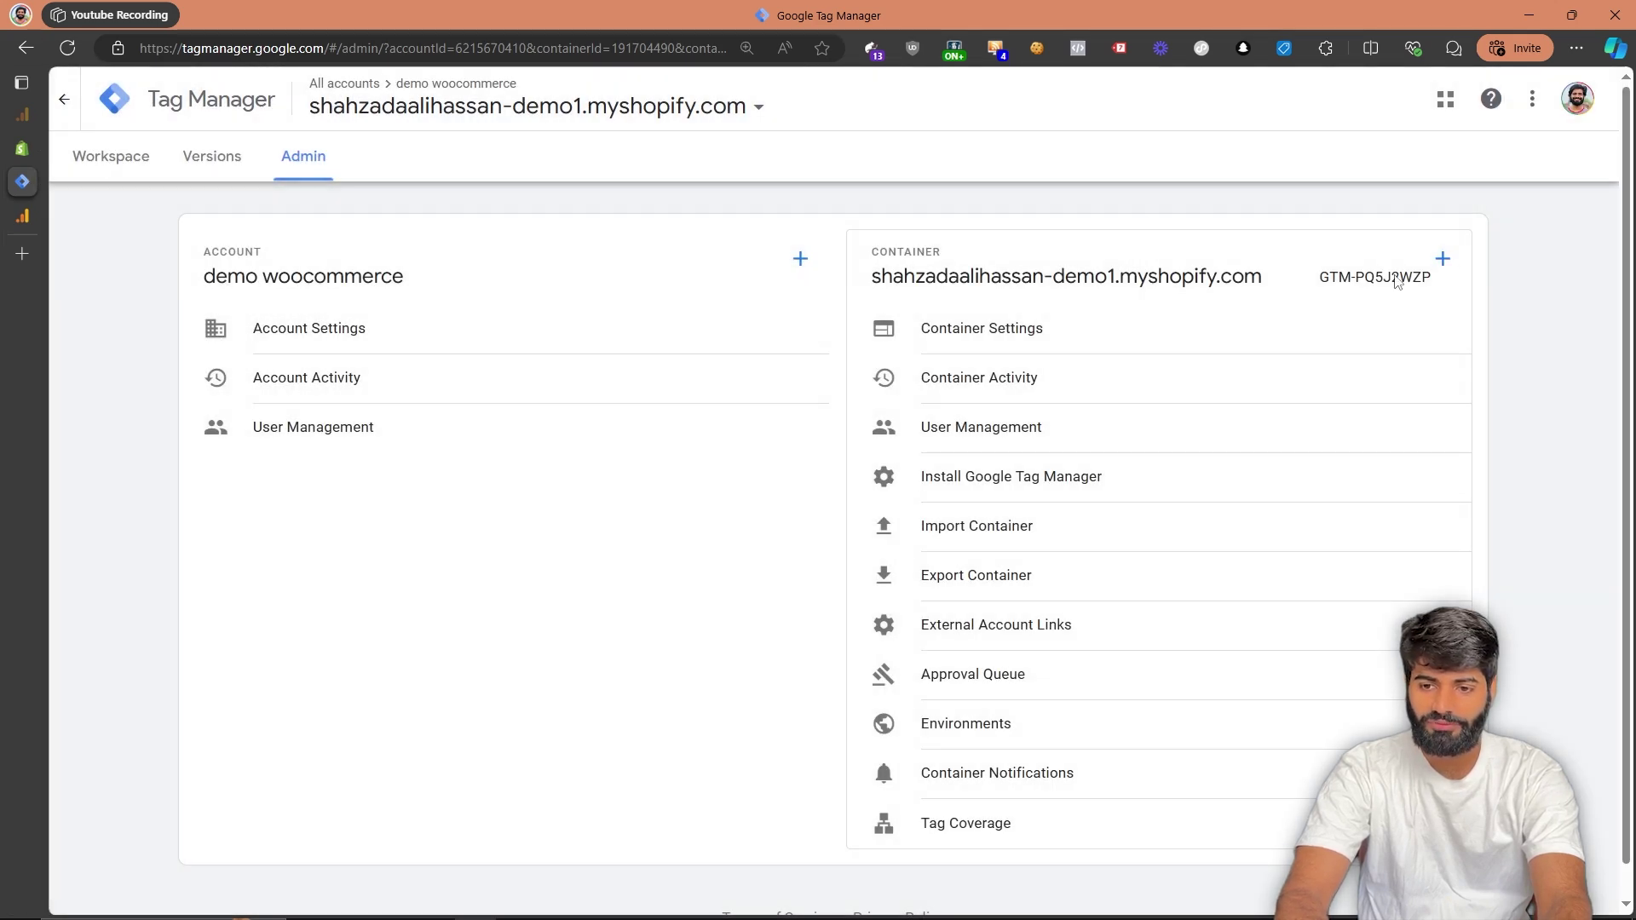
pyautogui.doubleClick(1395, 281)
pyautogui.rightClick(1398, 277)
pyautogui.click(1408, 299)
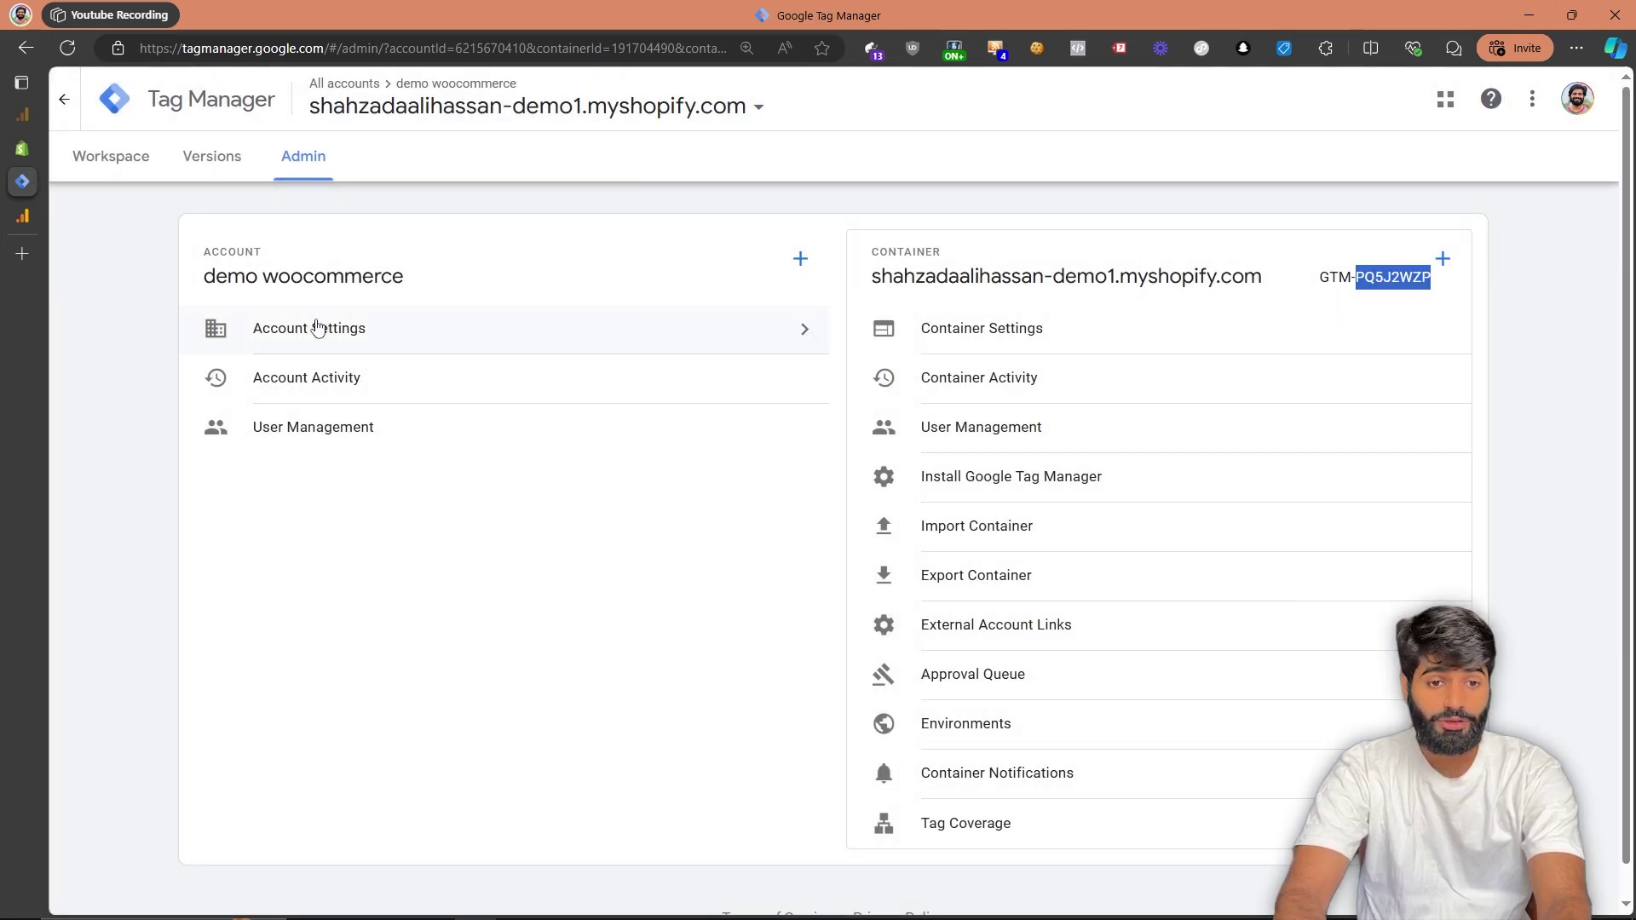
pyautogui.click(22, 150)
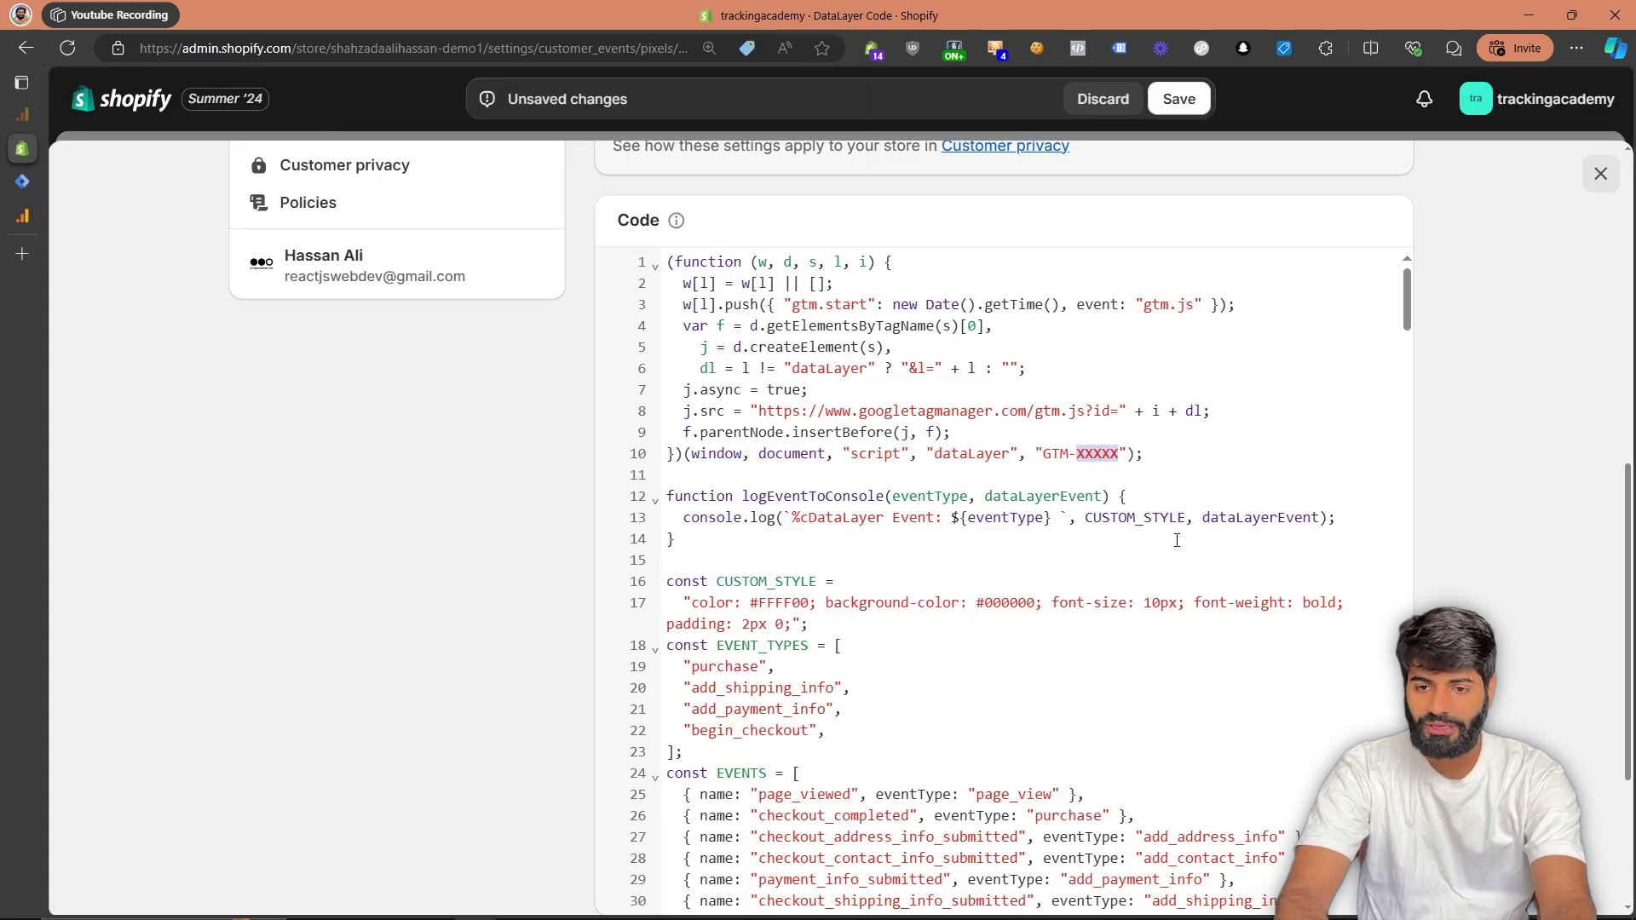
pyautogui.rightClick(1099, 455)
pyautogui.click(1147, 568)
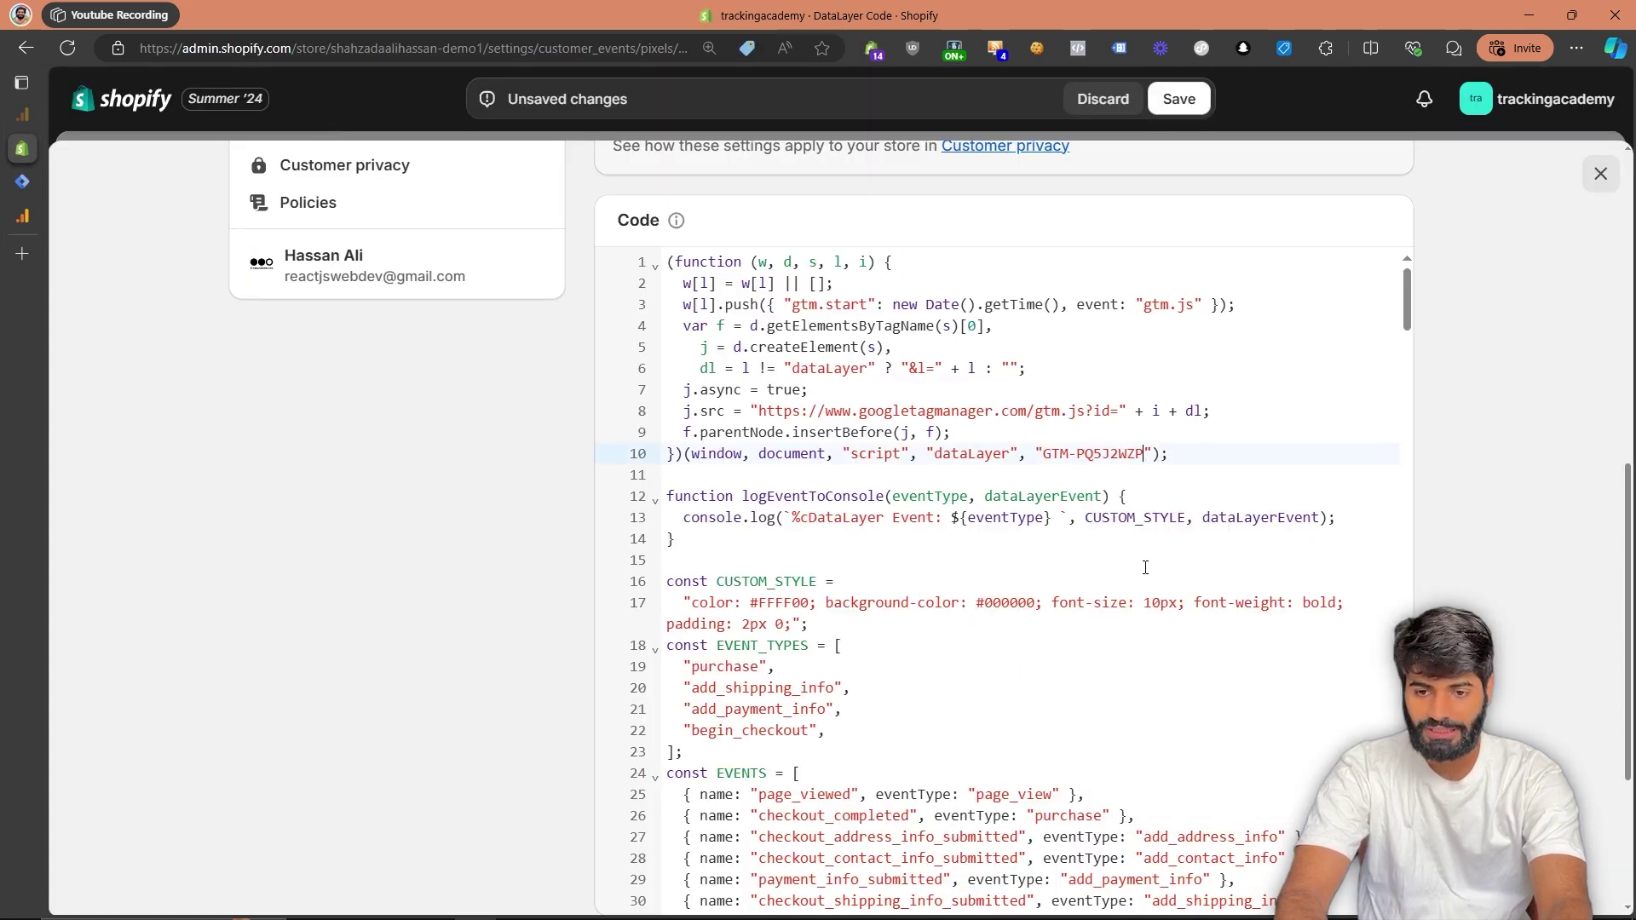
pyautogui.hotkey('ctrl', 's')
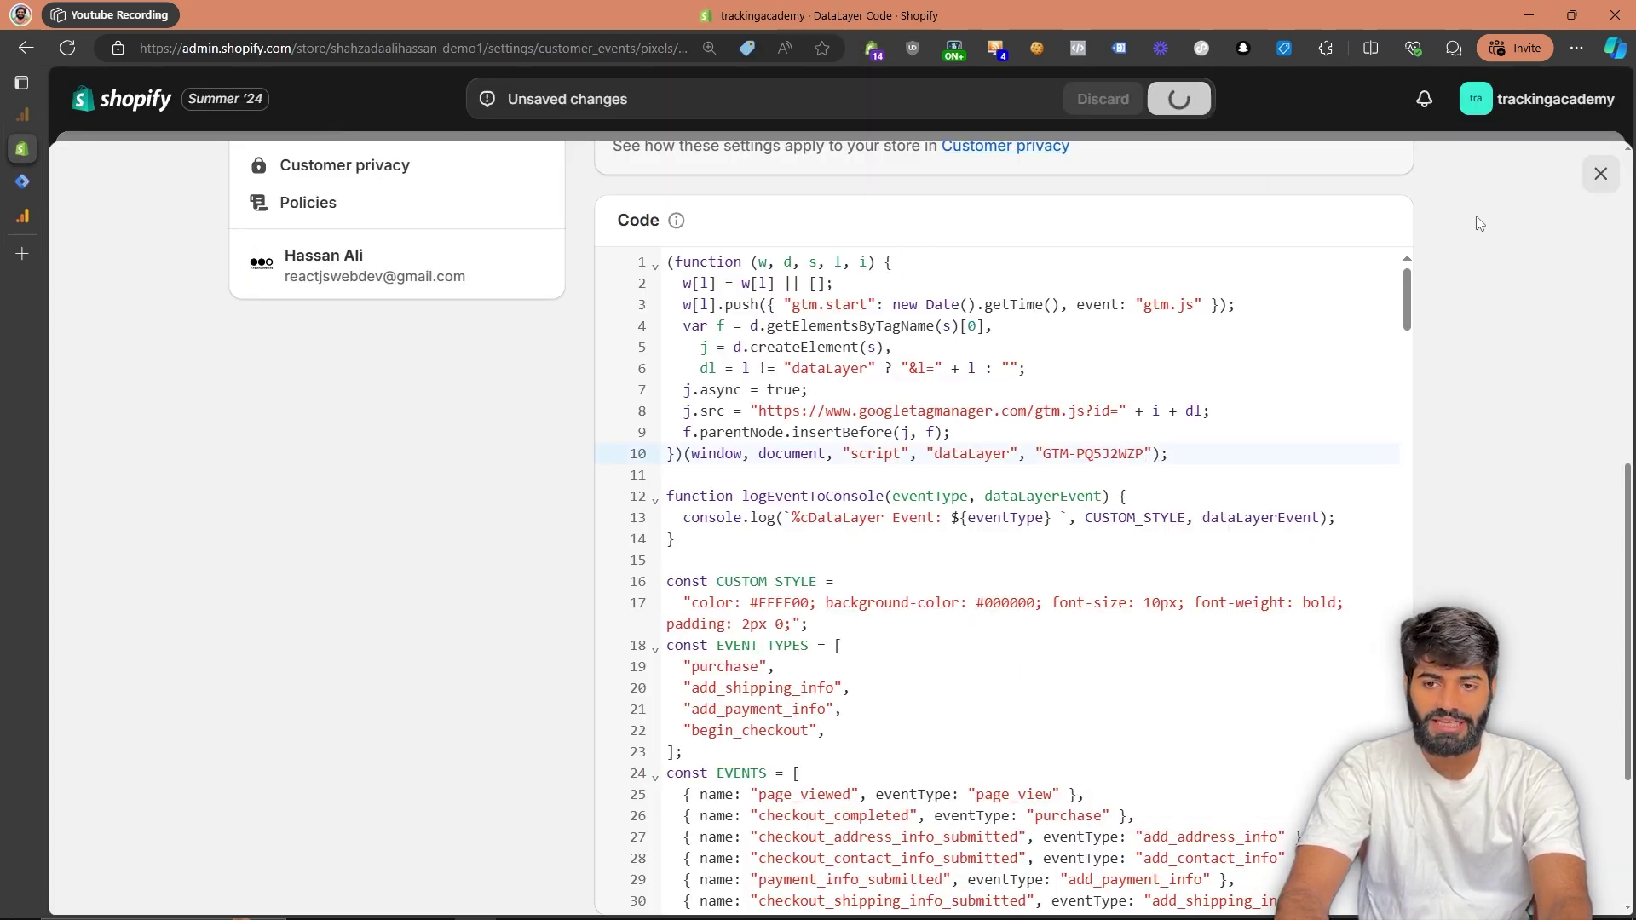
# Connect the DataLayer Code pixel to the store
pyautogui.scroll(4, 1480, 224)
pyautogui.scroll(5, 1479, 222)
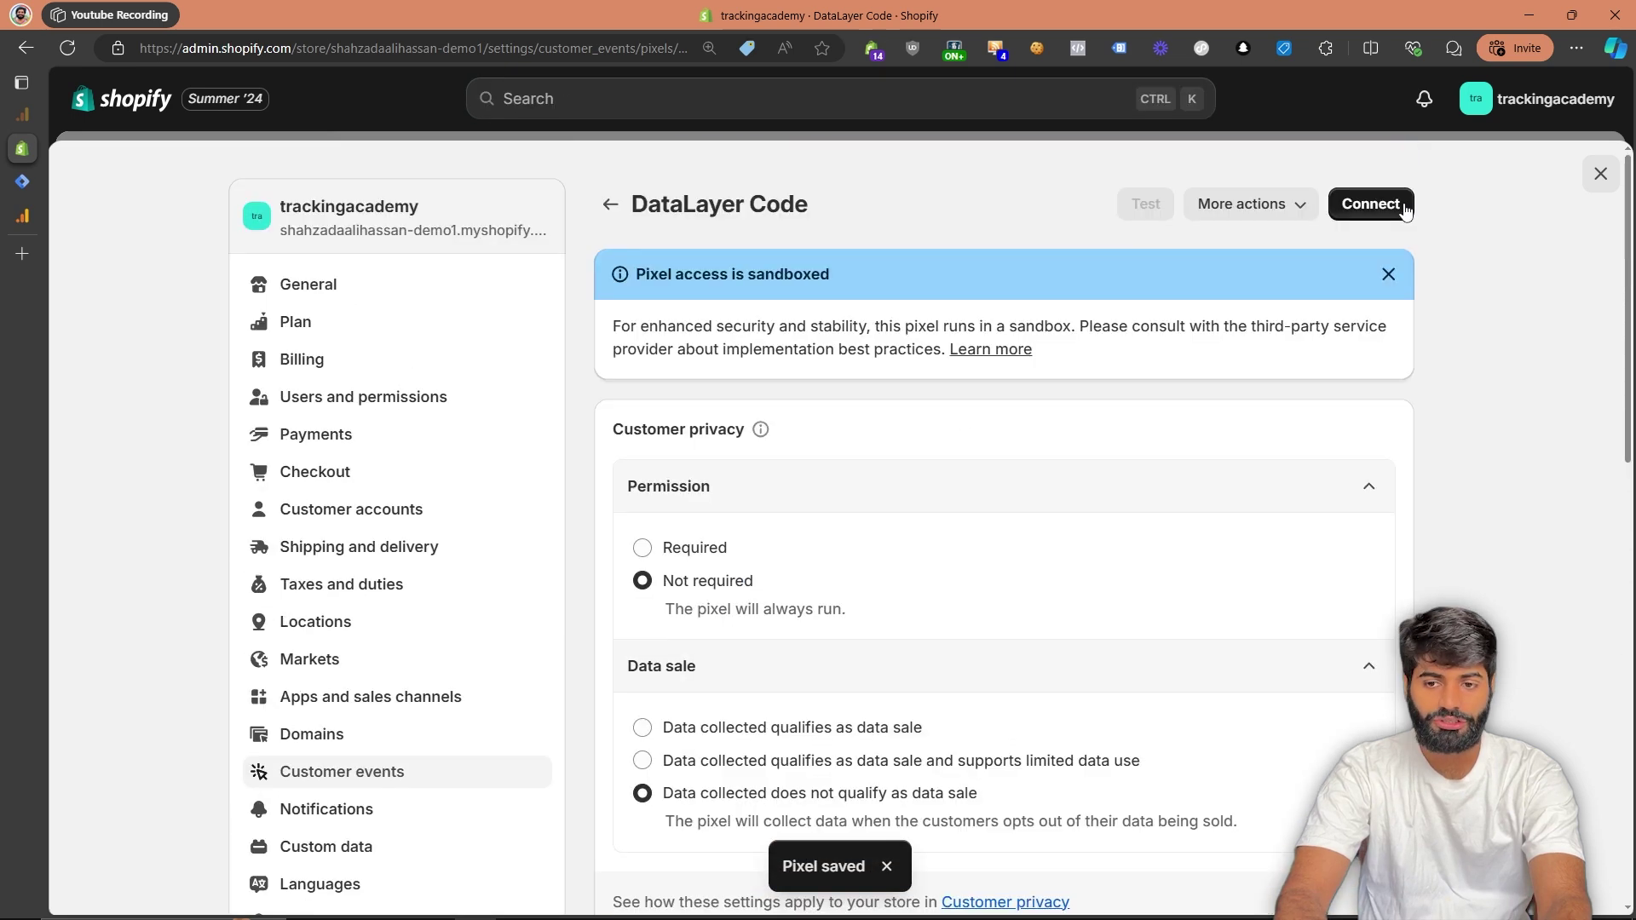
pyautogui.click(1370, 205)
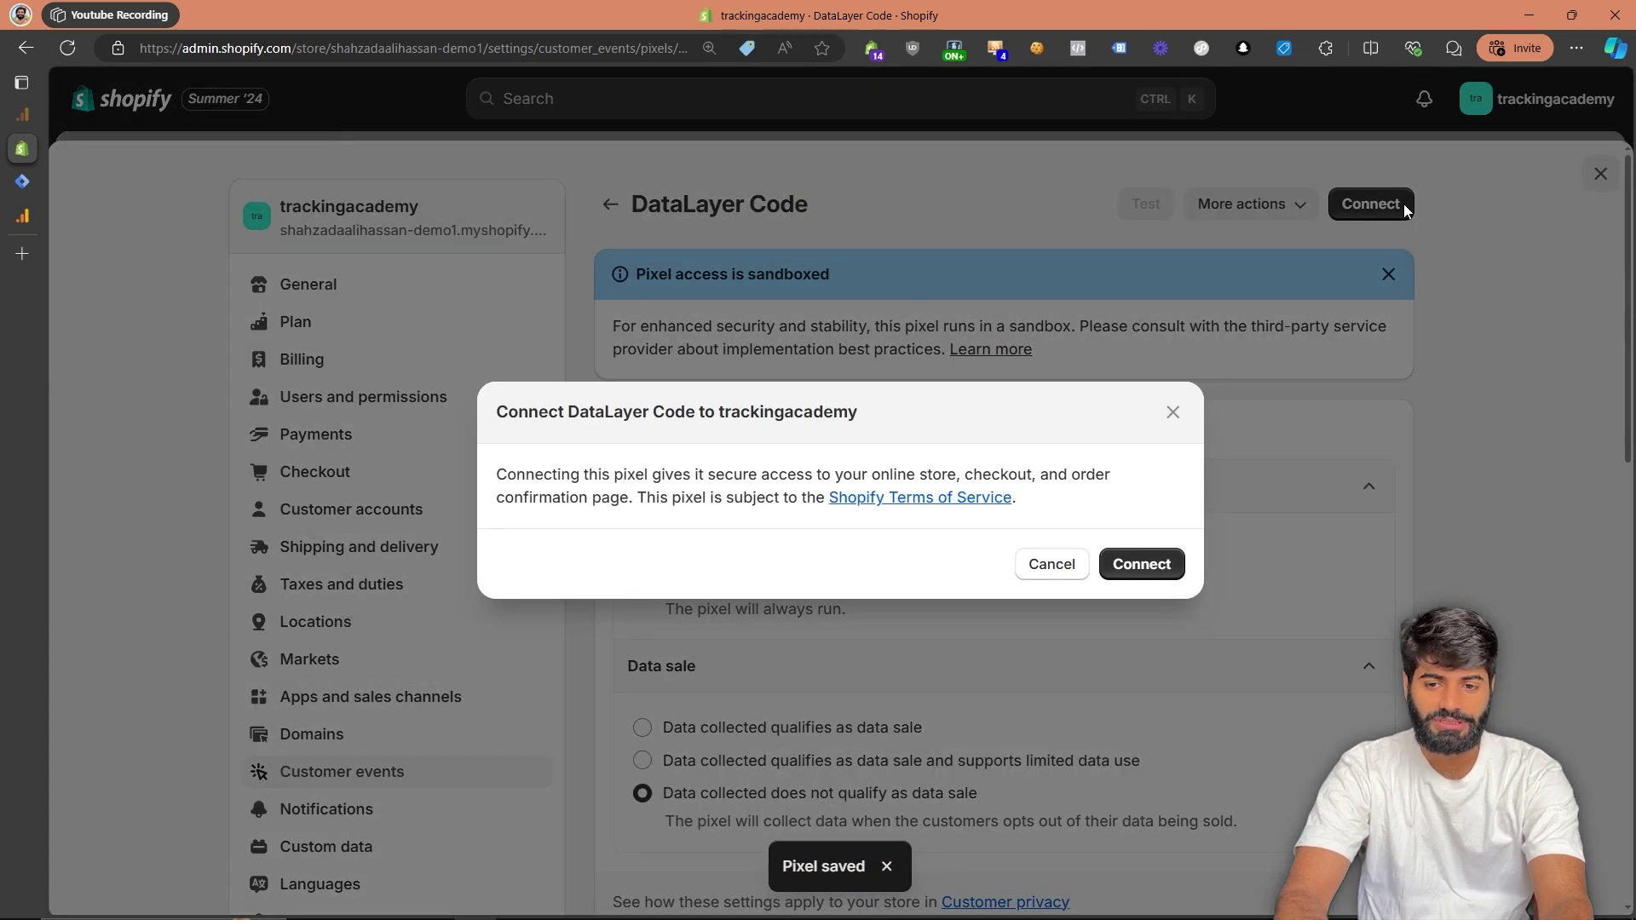
pyautogui.click(1142, 566)
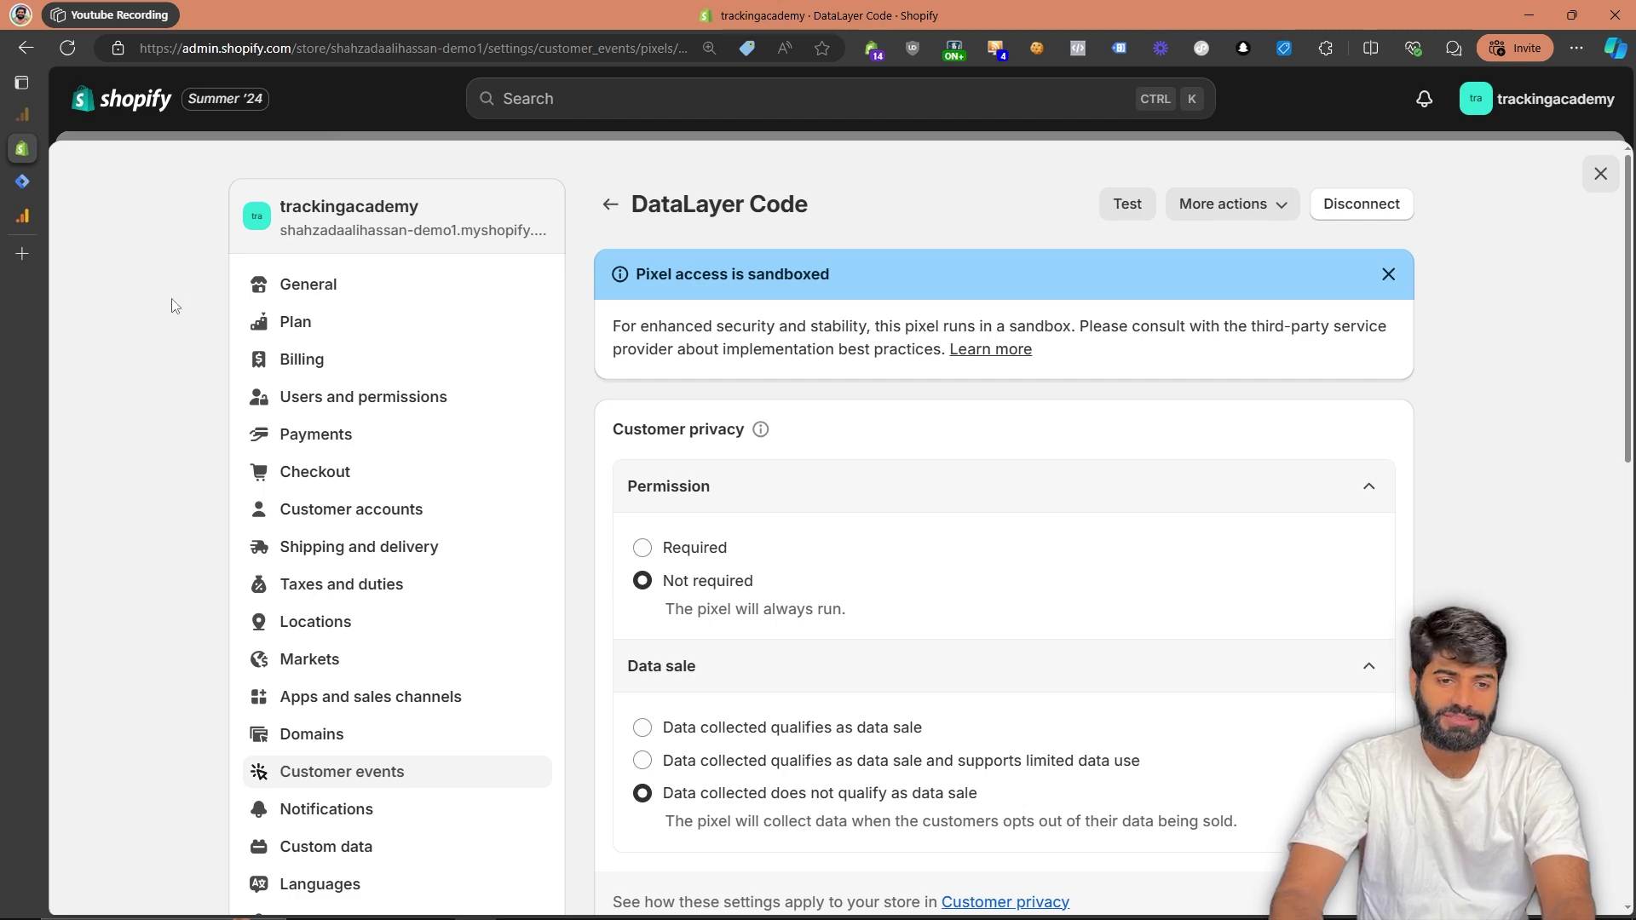
pyautogui.click(38, 263)
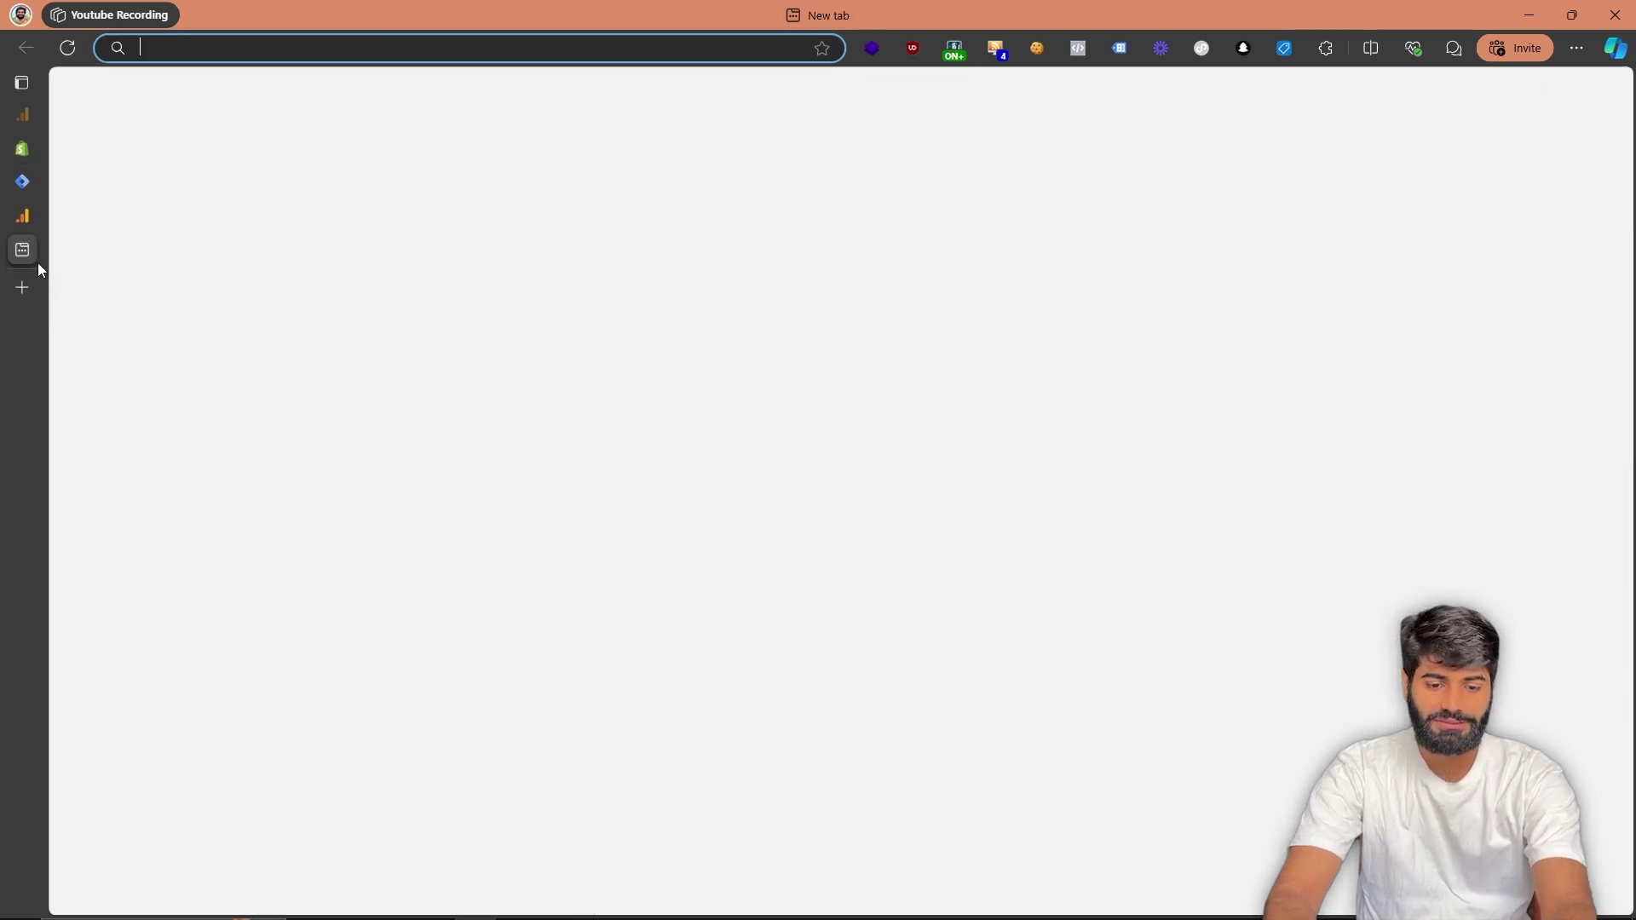
# Open the storefront's developer tools on the Console panel
pyautogui.rightClick(82, 467)
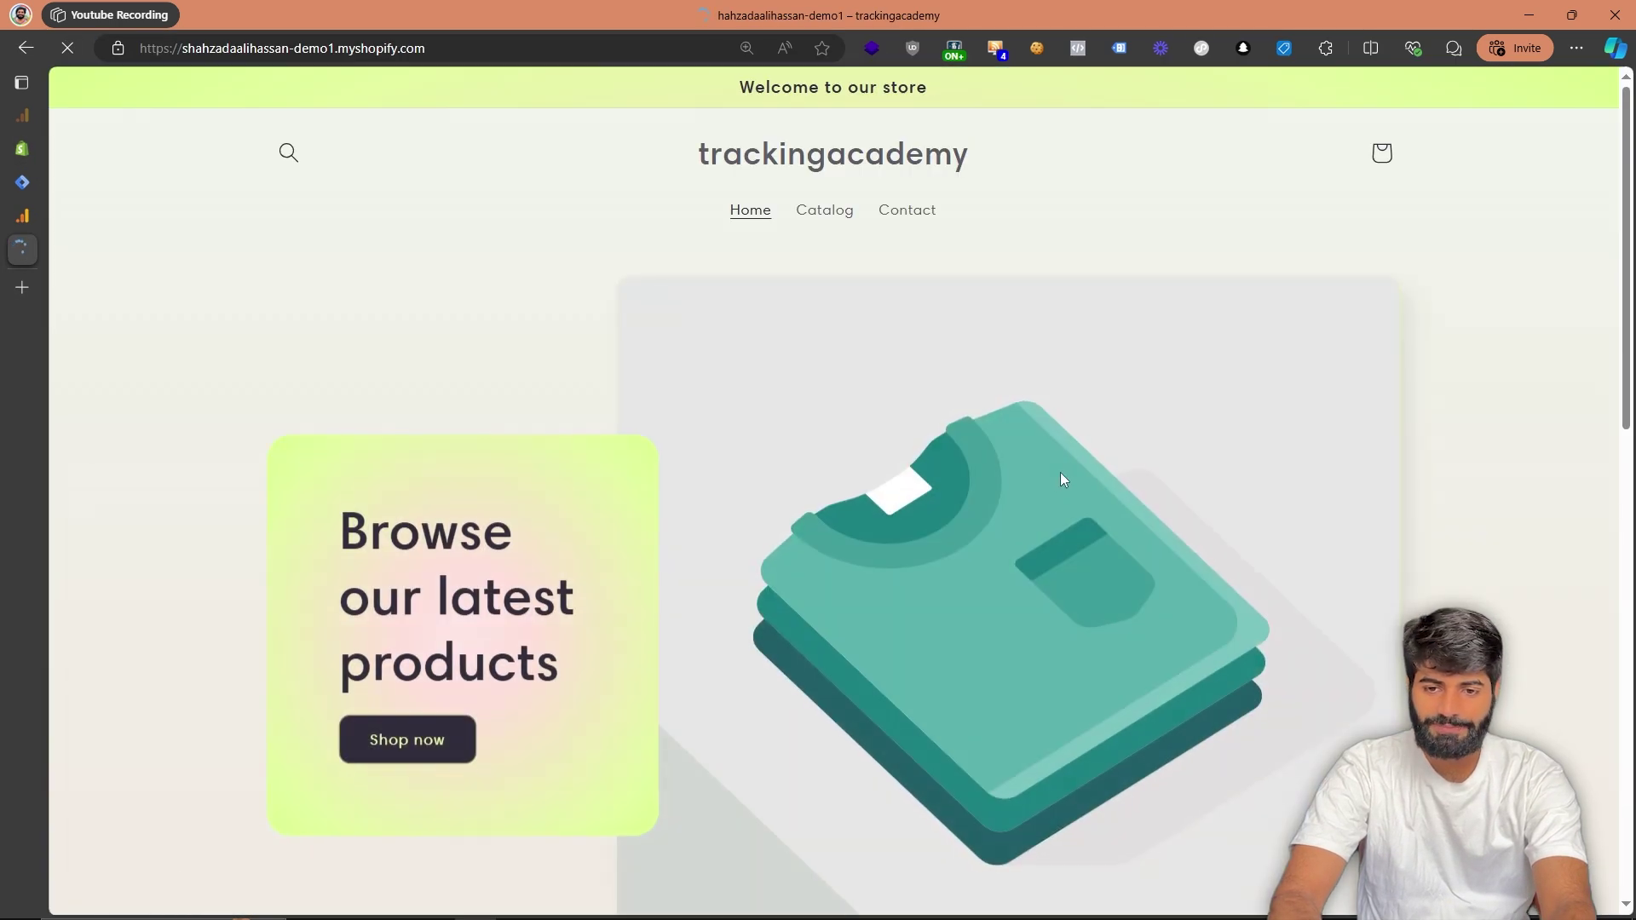
pyautogui.rightClick(949, 242)
pyautogui.click(980, 721)
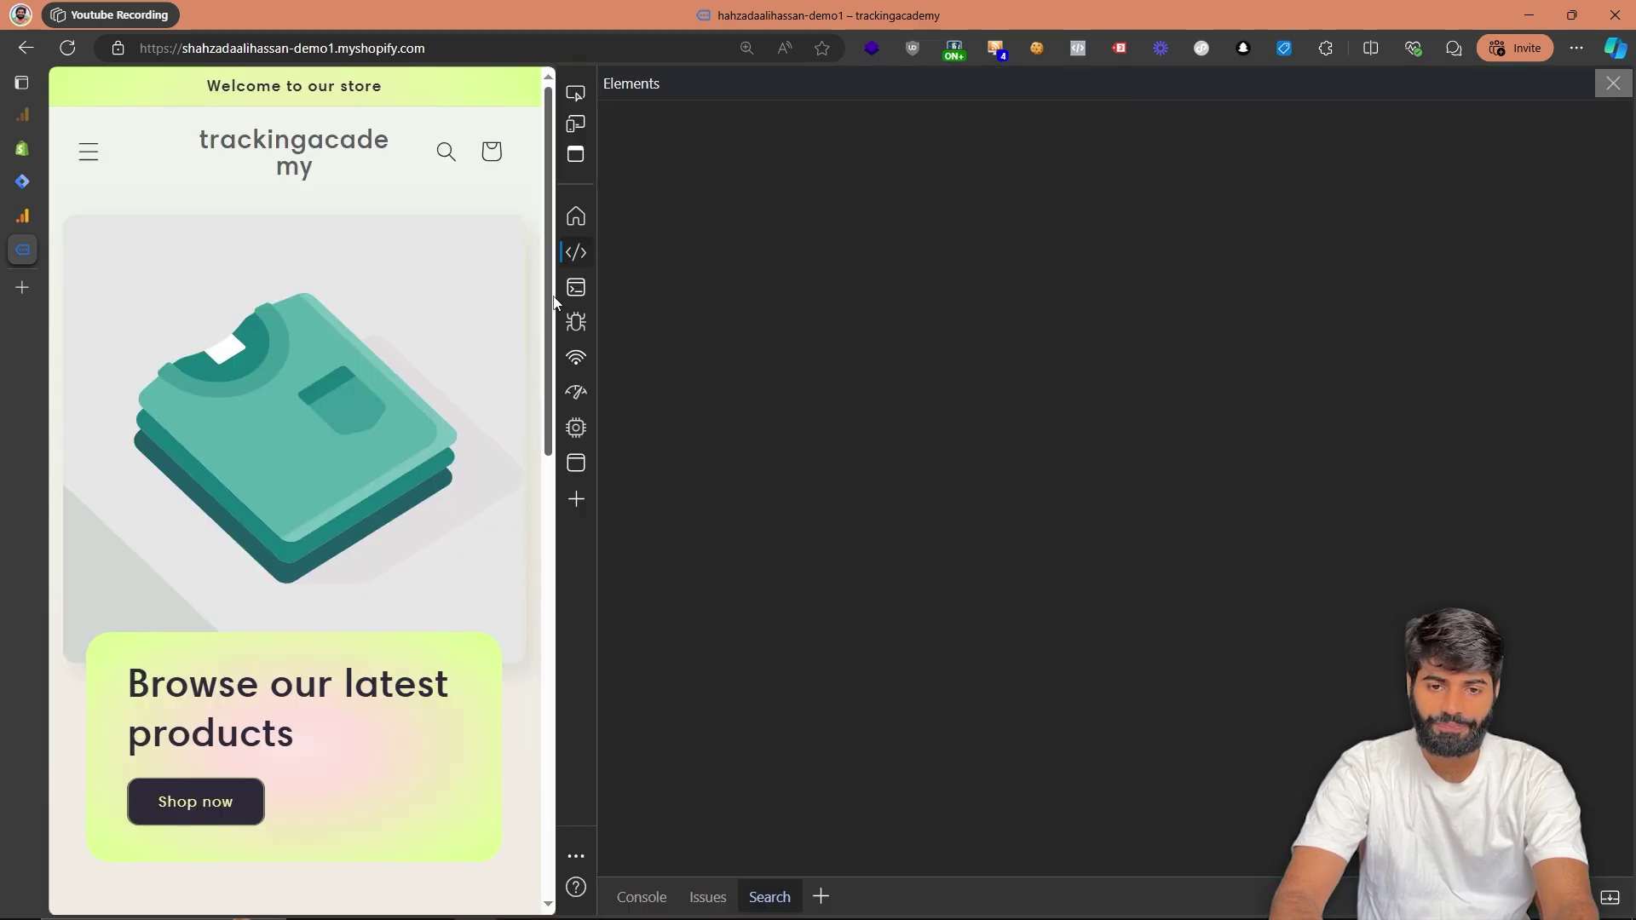
pyautogui.click(580, 294)
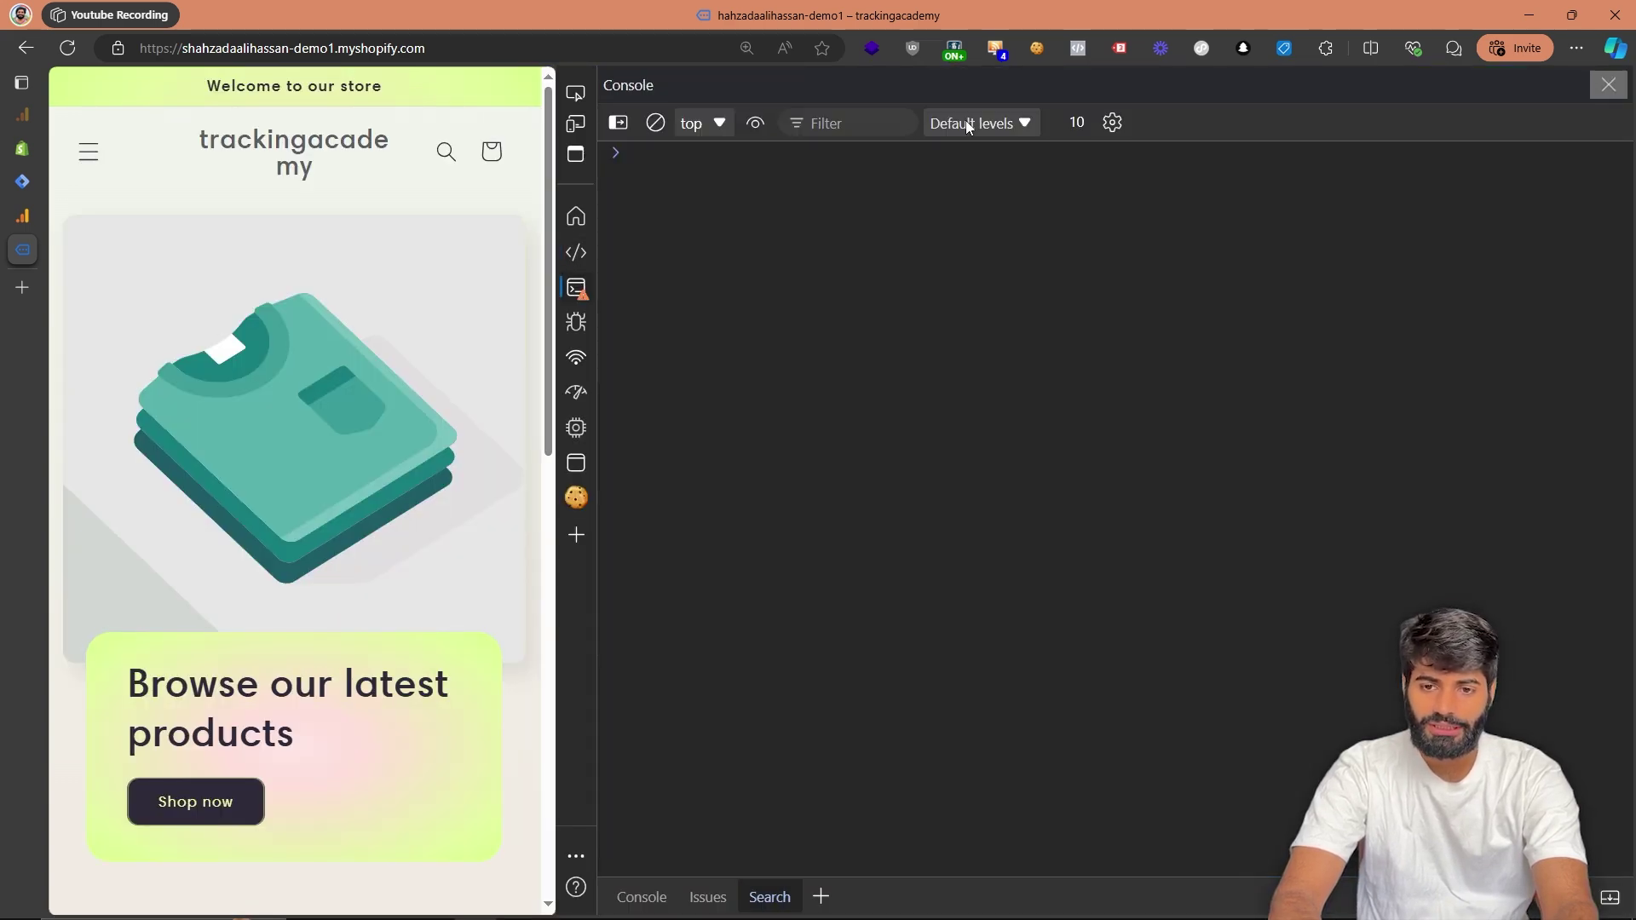
pyautogui.hotkey('ctrl', 'shift', 'c')
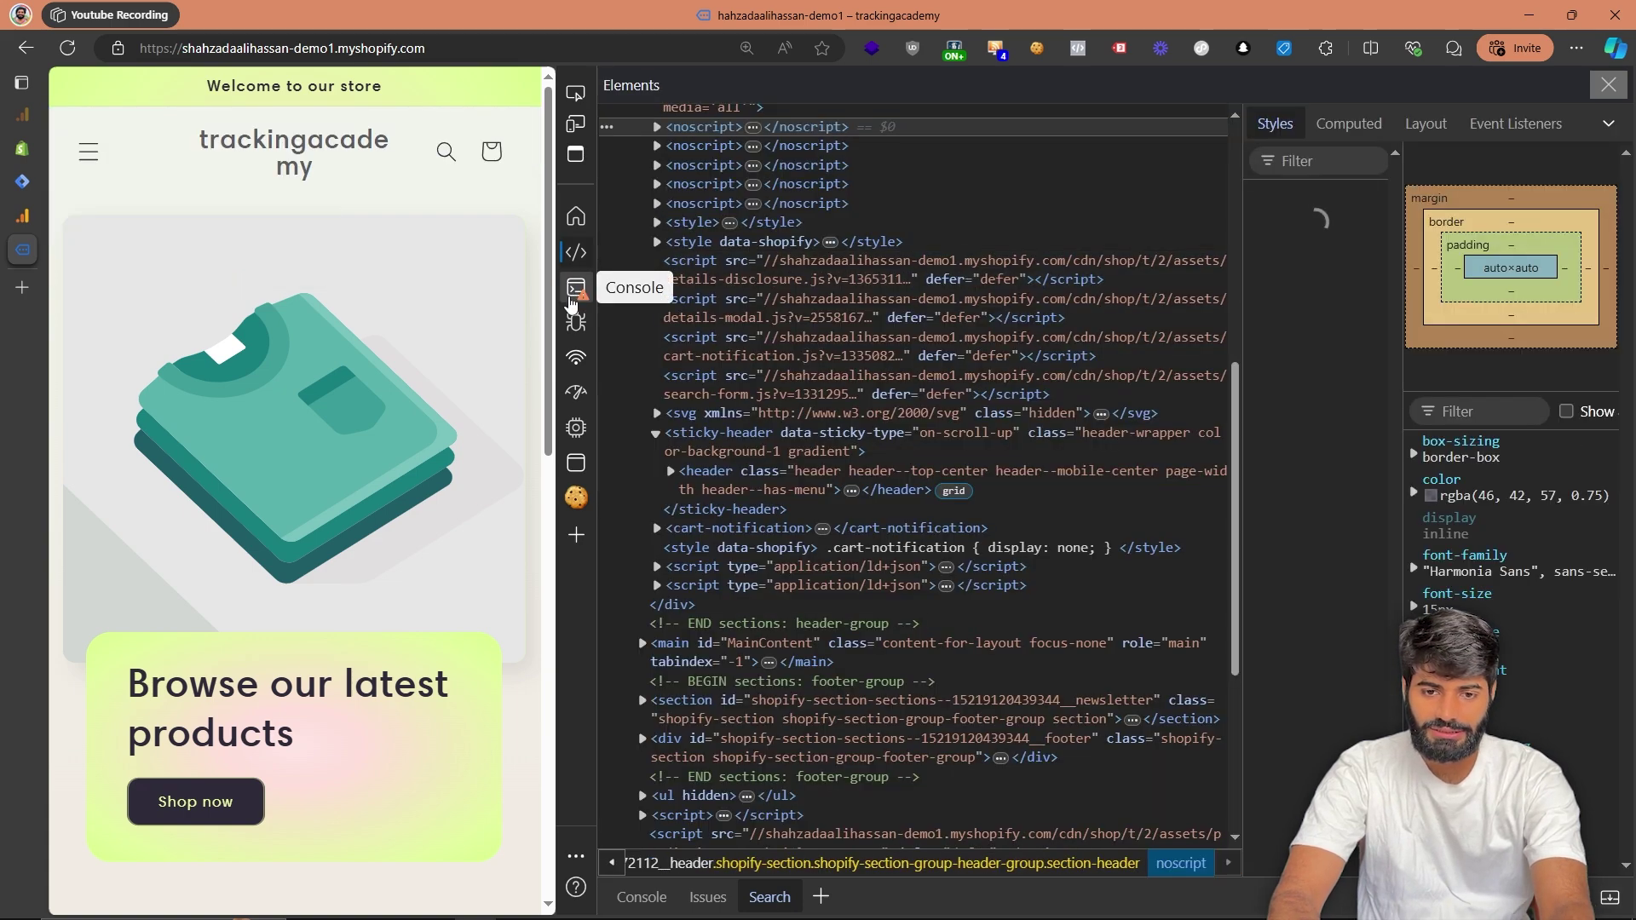
pyautogui.click(576, 288)
# Filter the console by 'dataLayer' and expand the page_view event's properties
pyautogui.click(853, 125)
pyautogui.write('data')
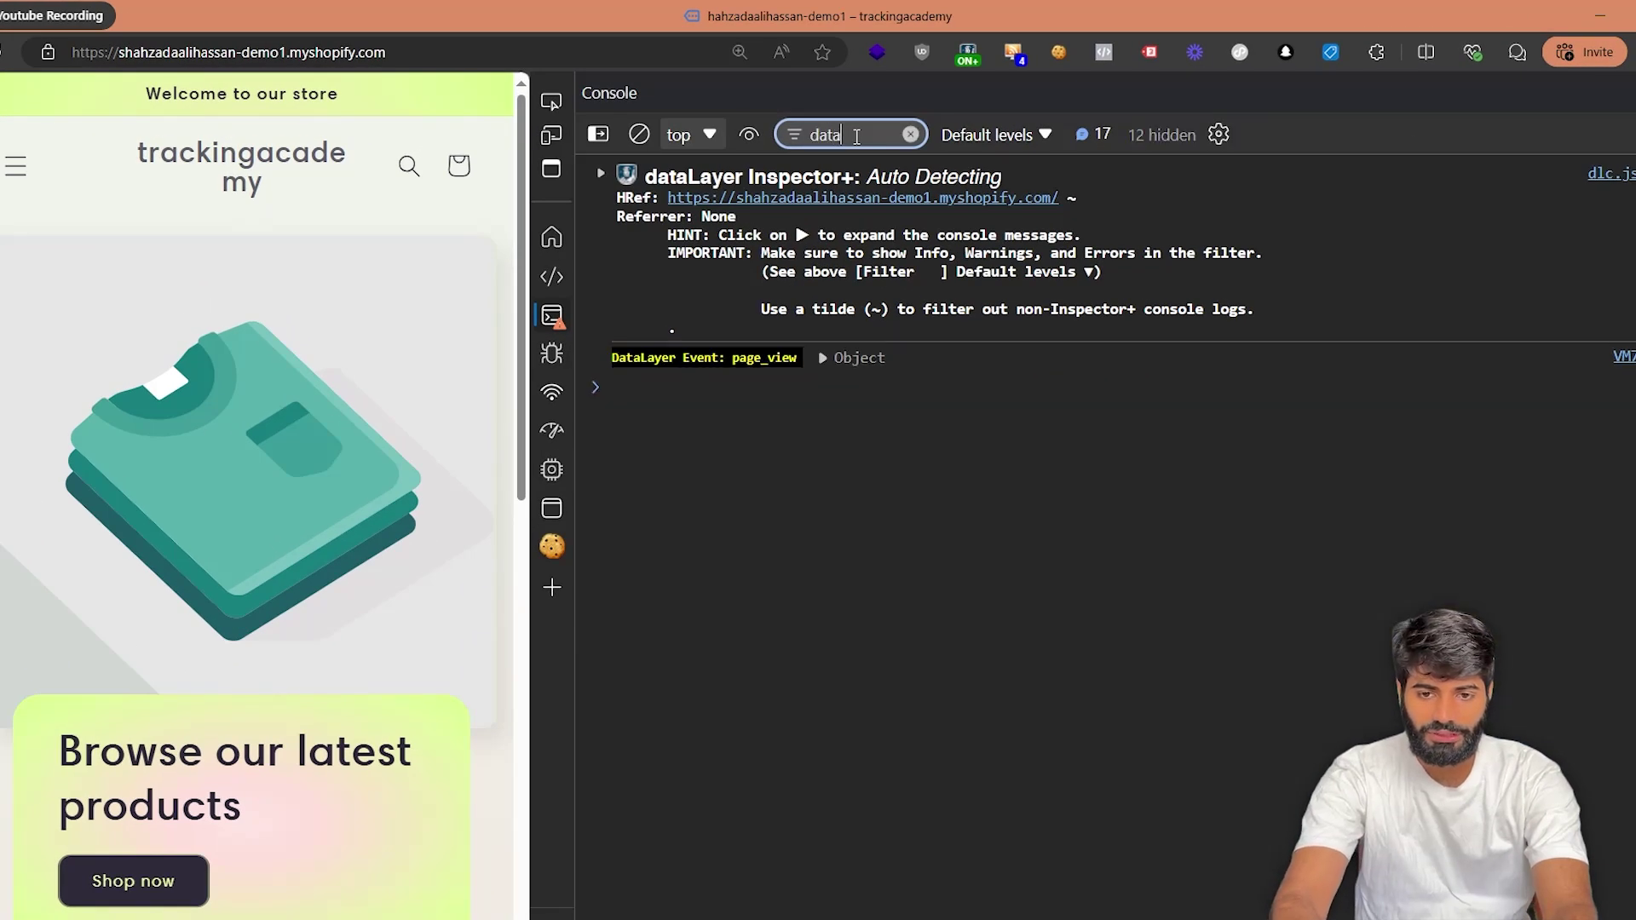
pyautogui.write('Layer')
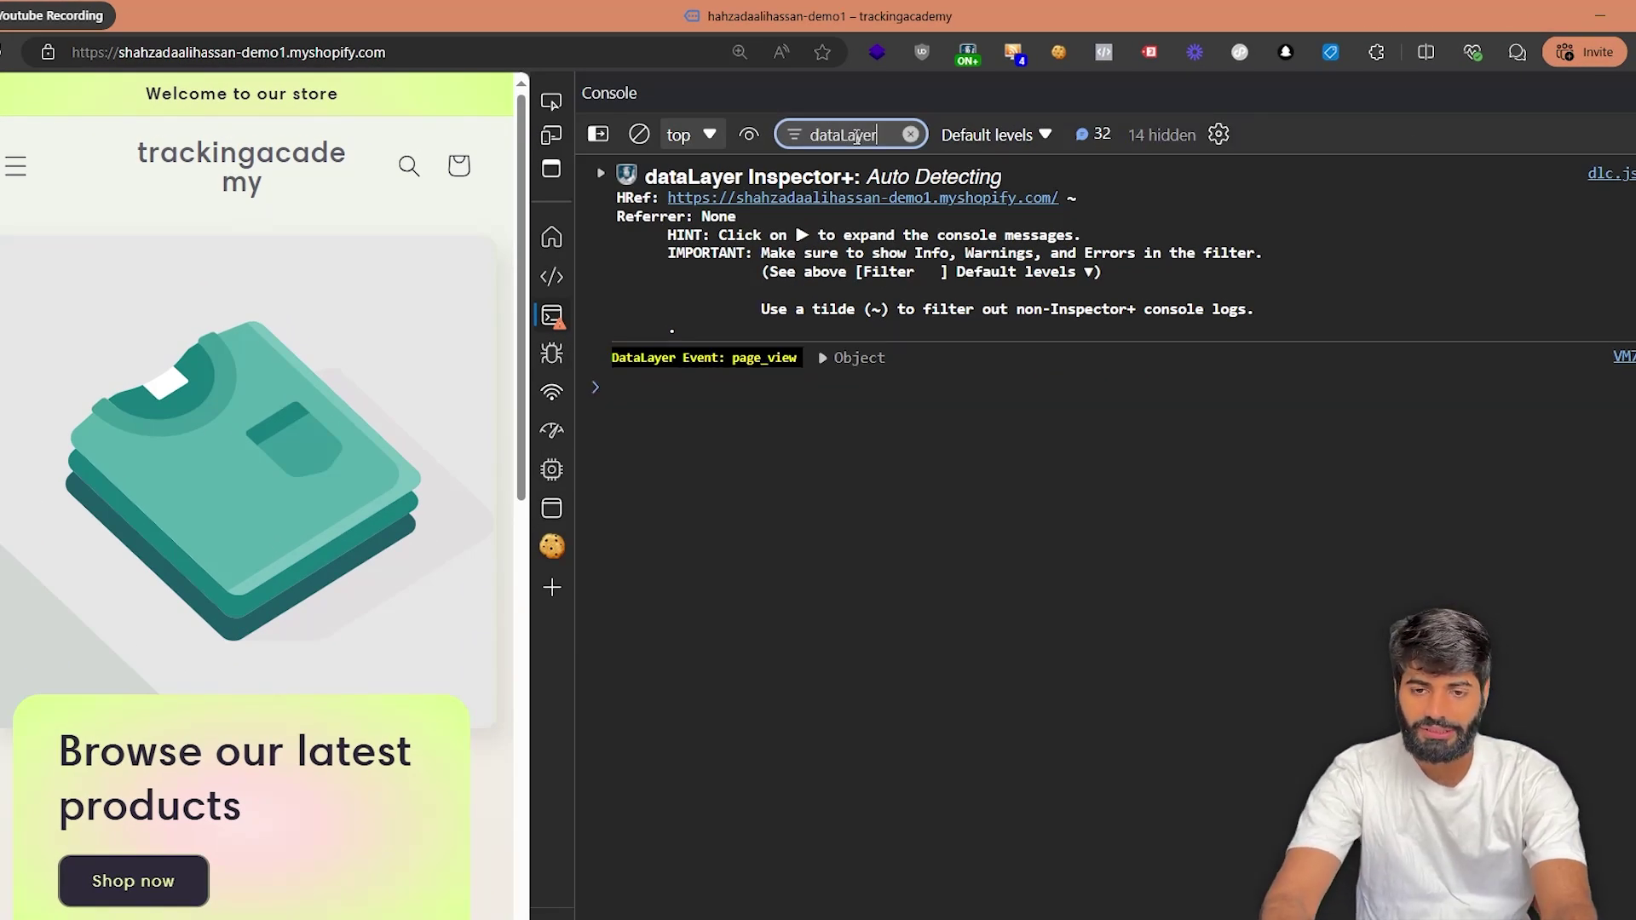
pyautogui.click(823, 357)
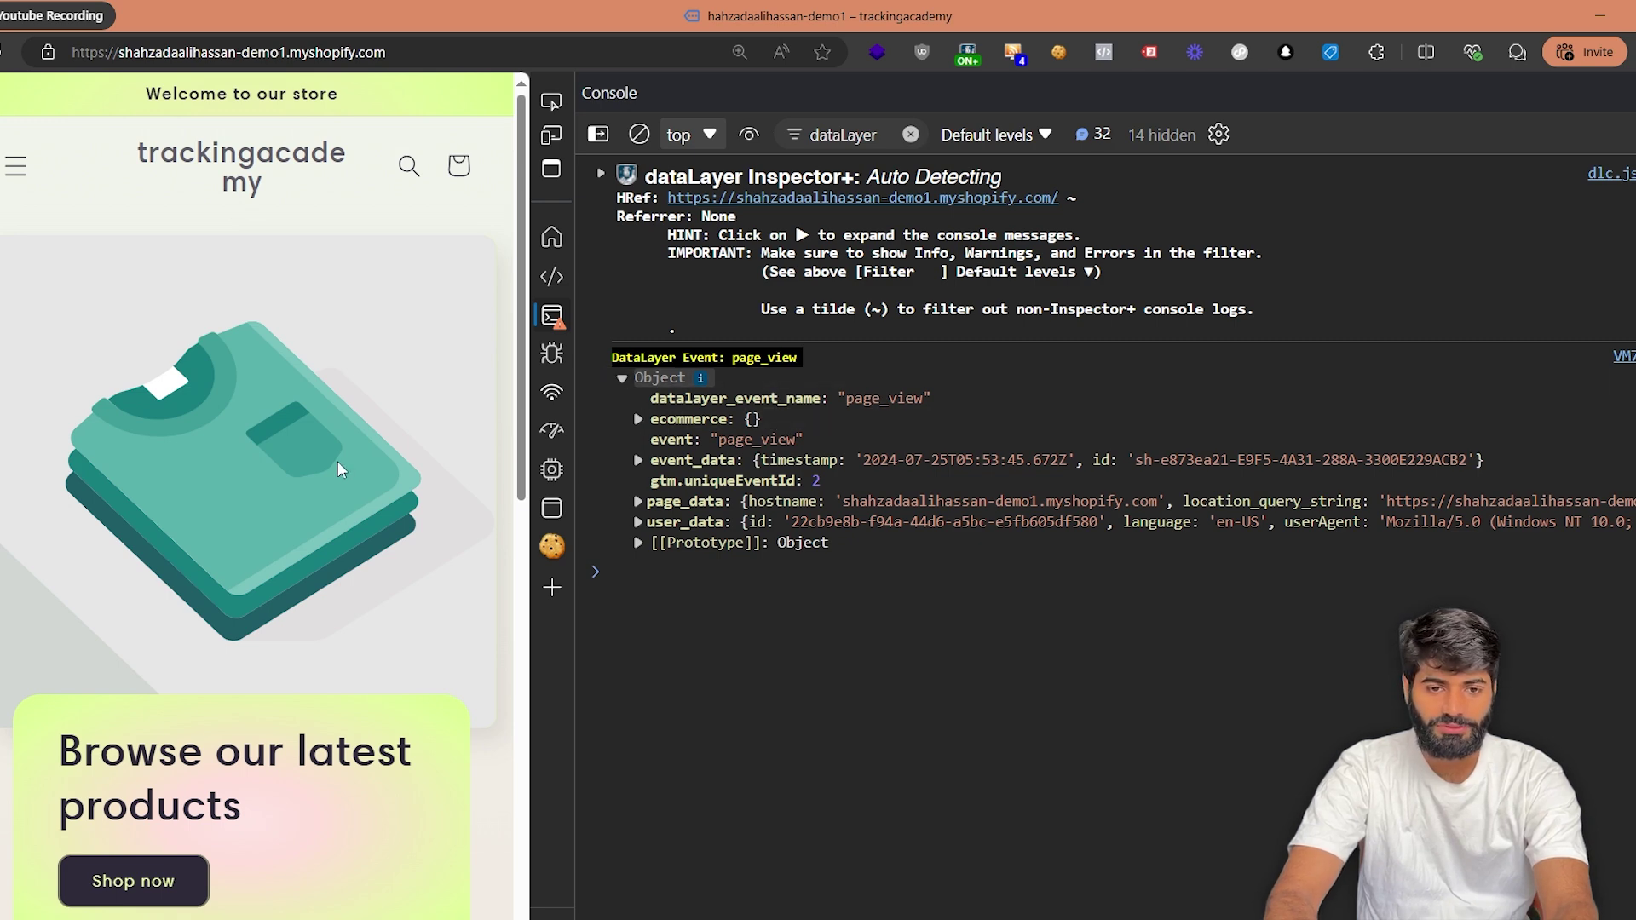
pyautogui.click(16, 166)
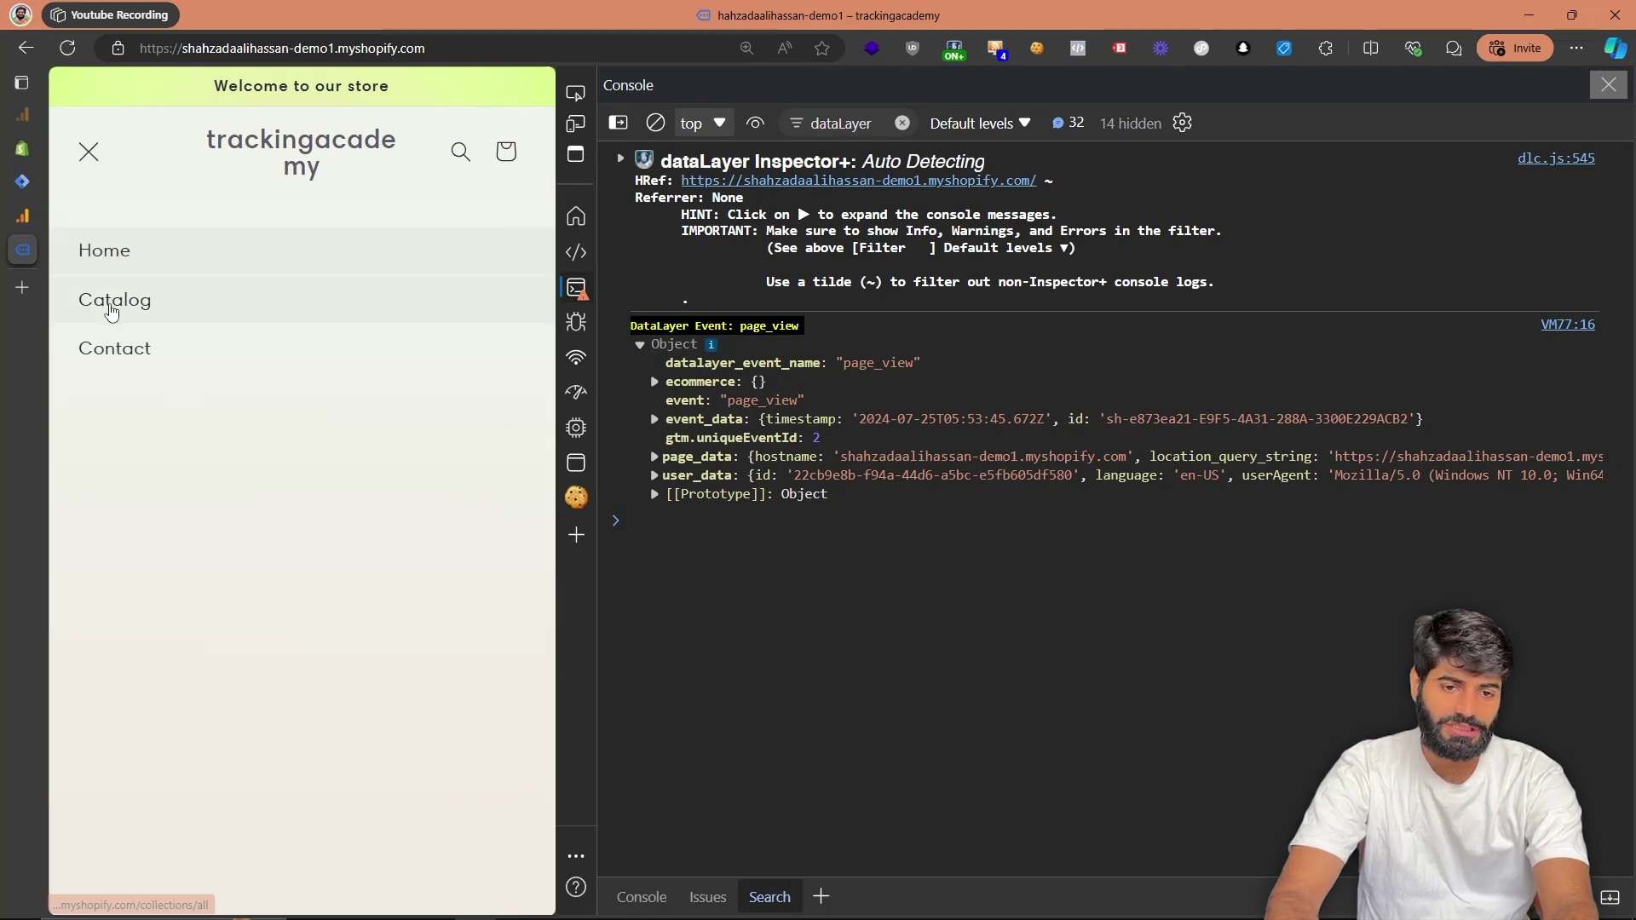
# Load the Products catalog and expand view_item_list's ecommerce data: currency PKR, value 3705, three items
pyautogui.click(111, 309)
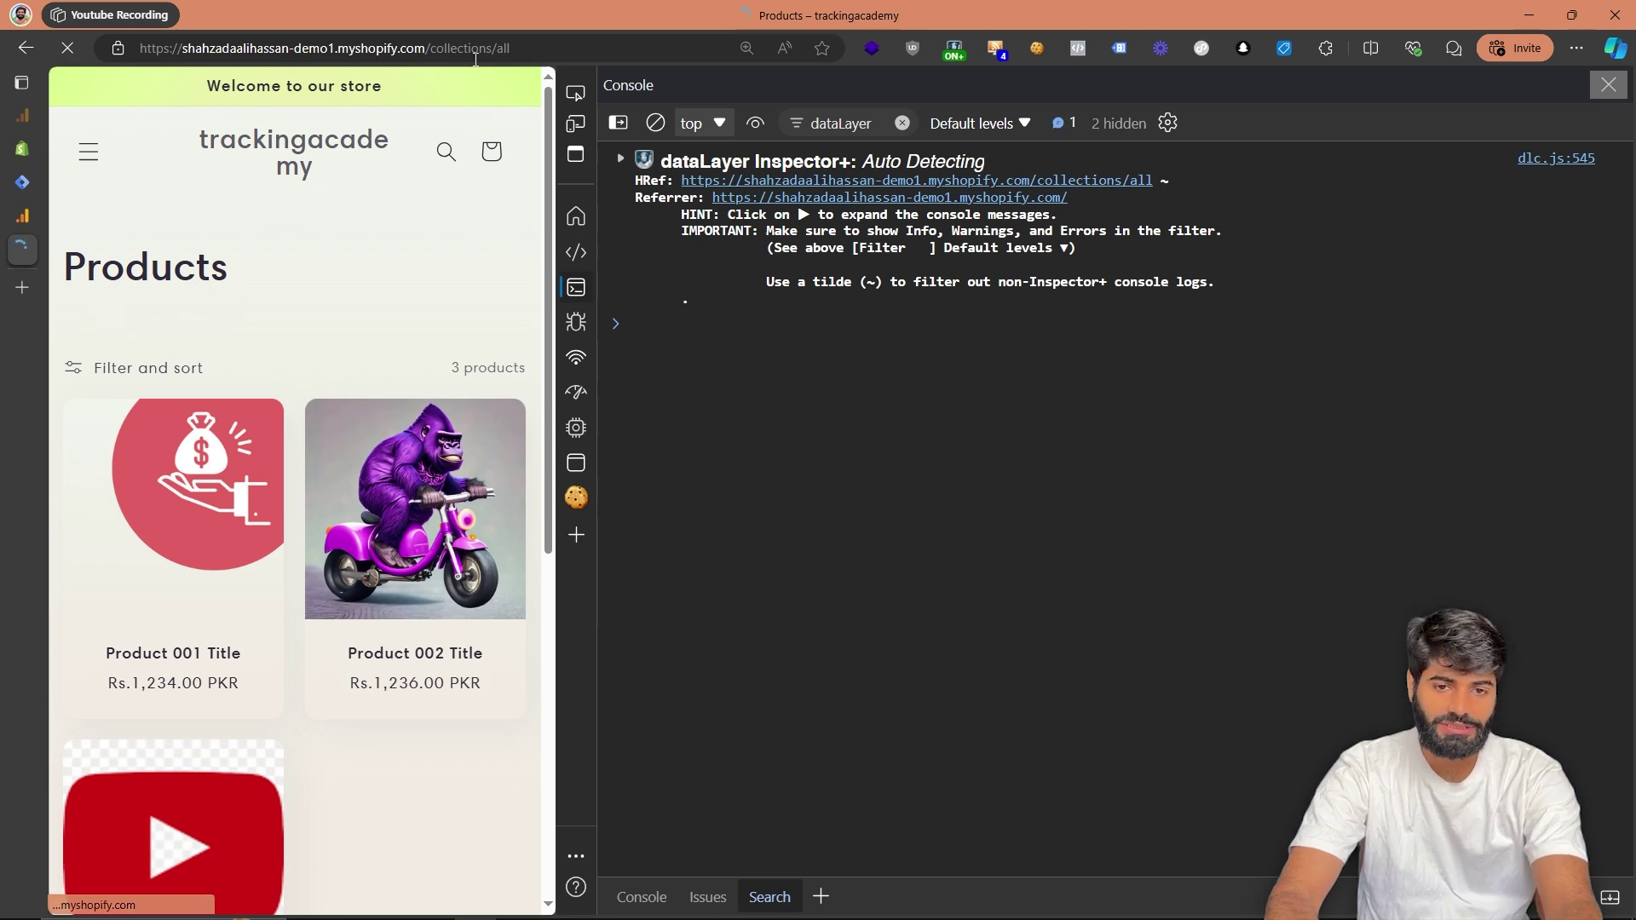
pyautogui.moveTo(458, 47); pyautogui.dragTo(577, 46)
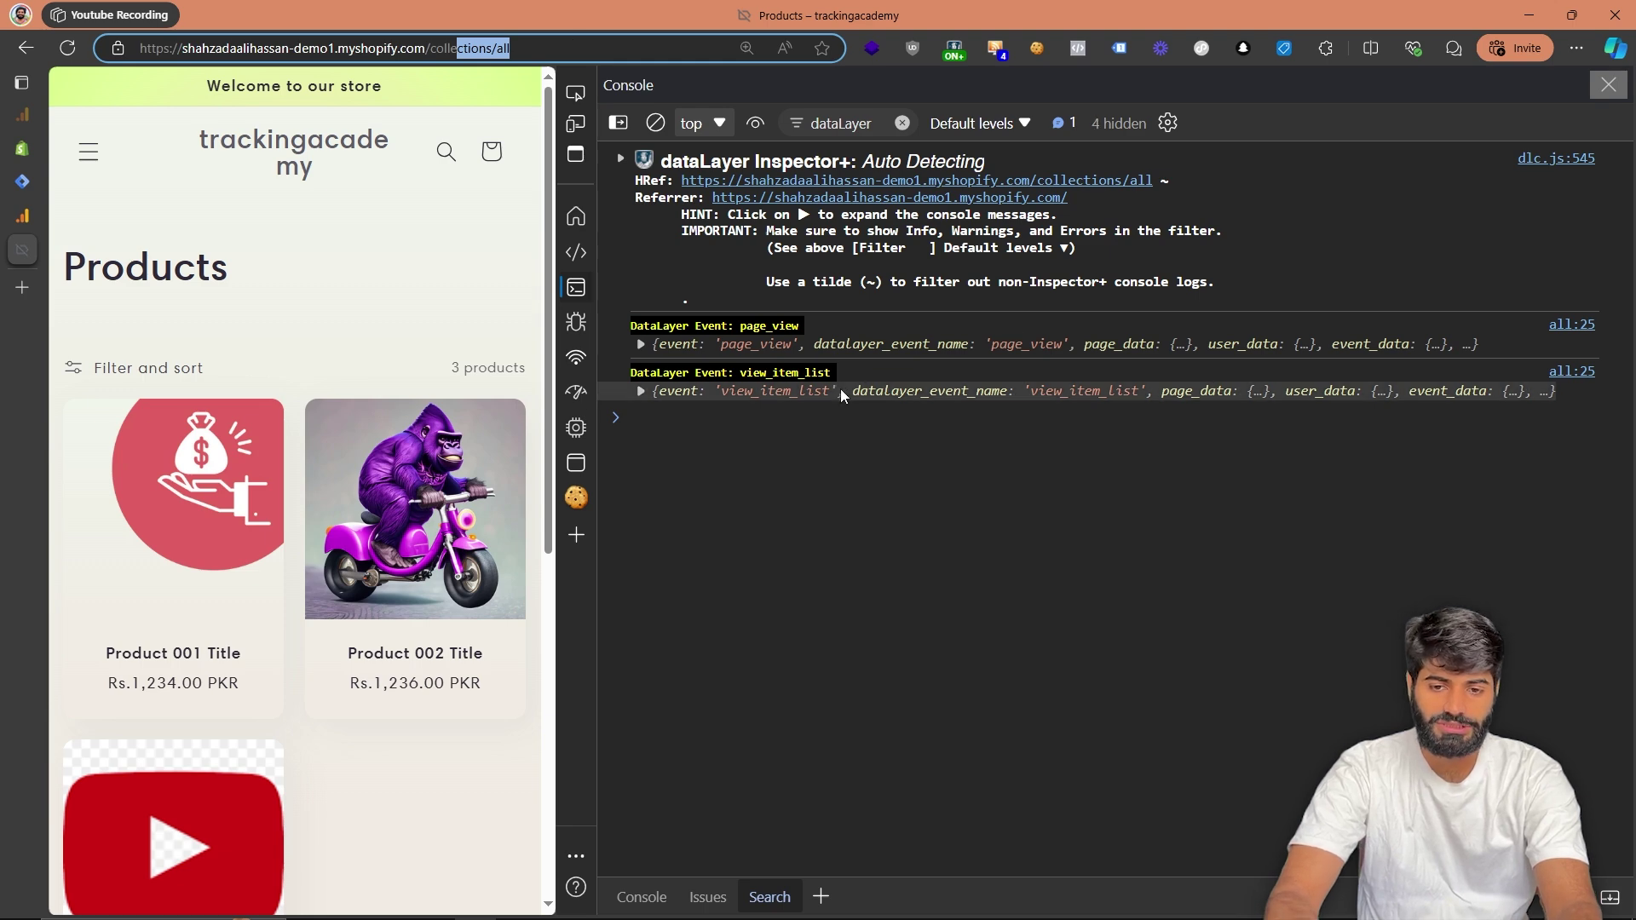
pyautogui.click(841, 388)
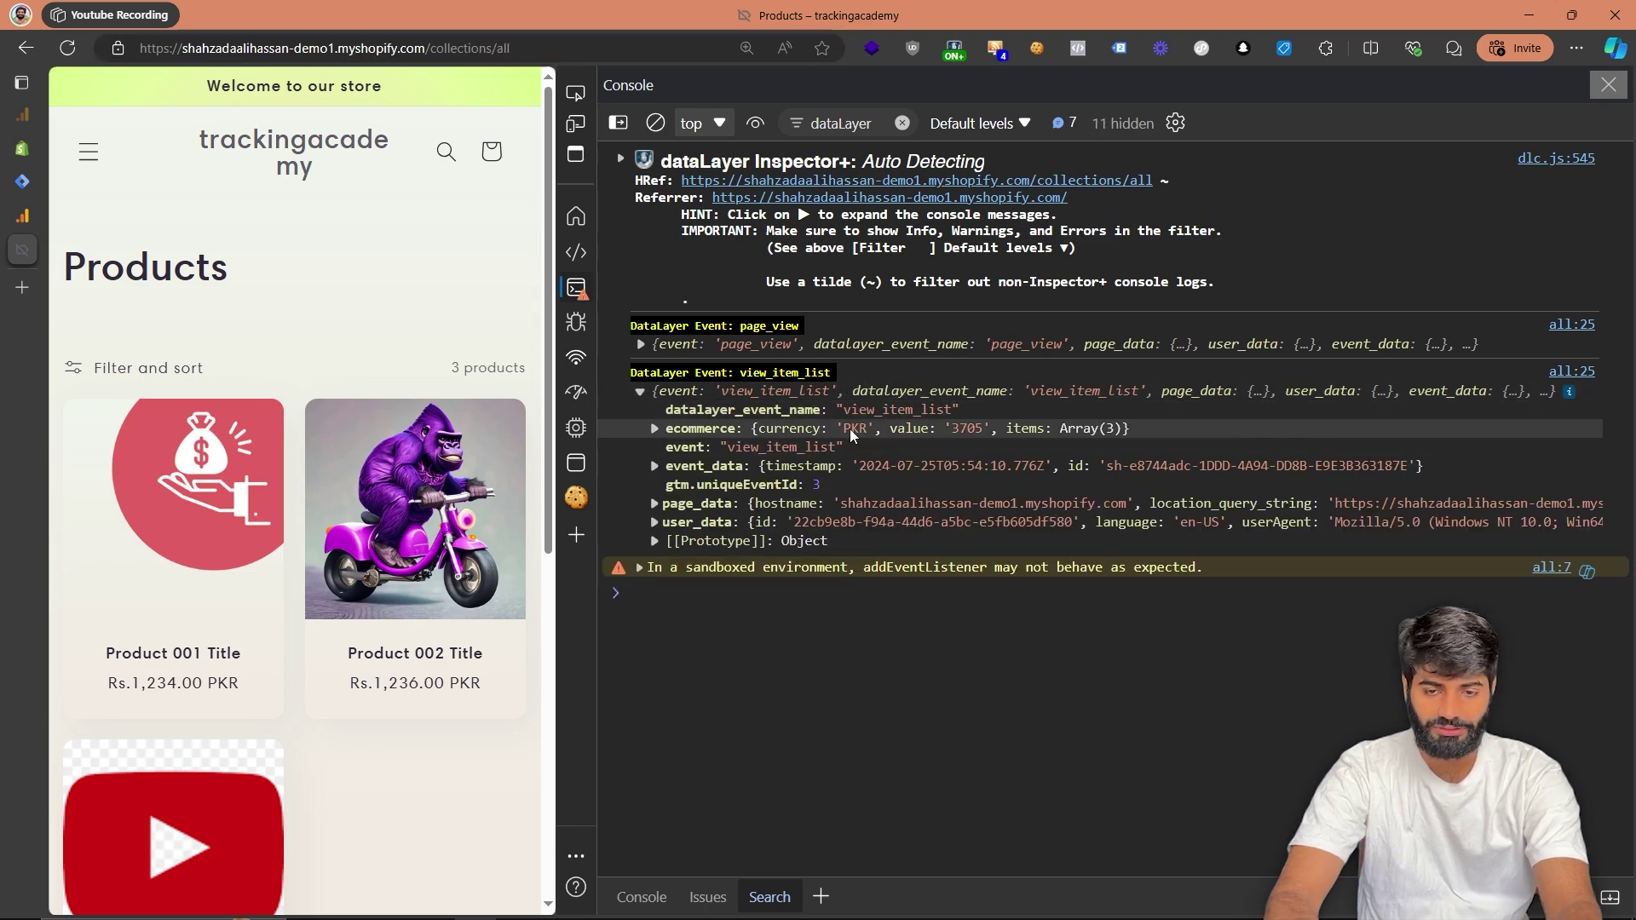
pyautogui.click(719, 430)
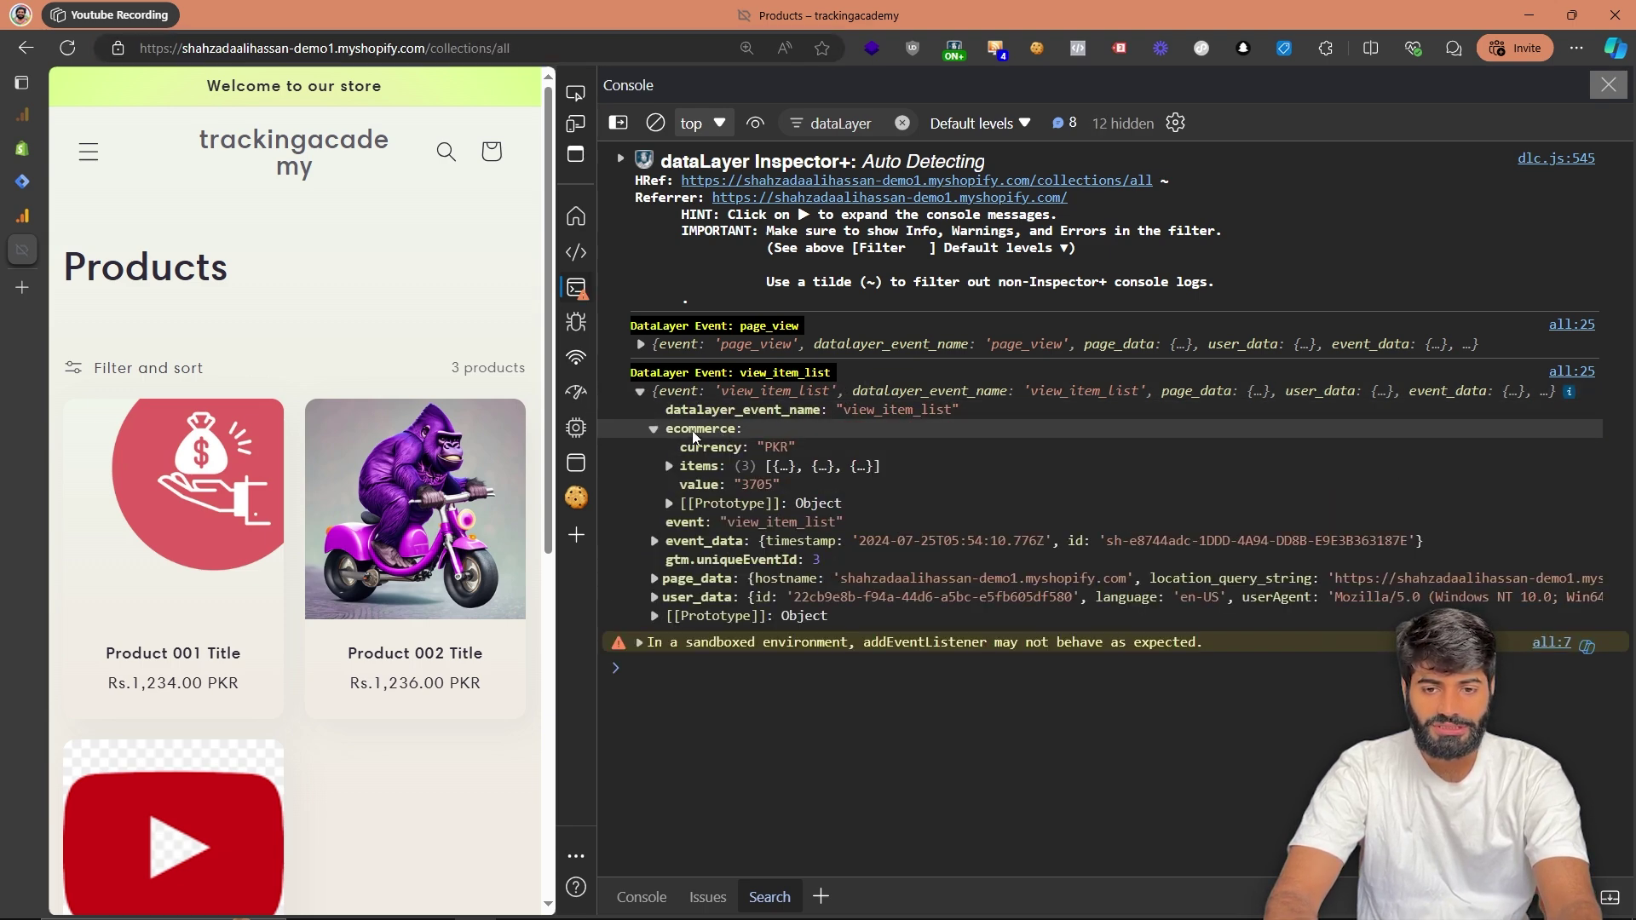
pyautogui.click(718, 470)
pyautogui.scroll(-1, 330, 741)
pyautogui.scroll(1, 331, 742)
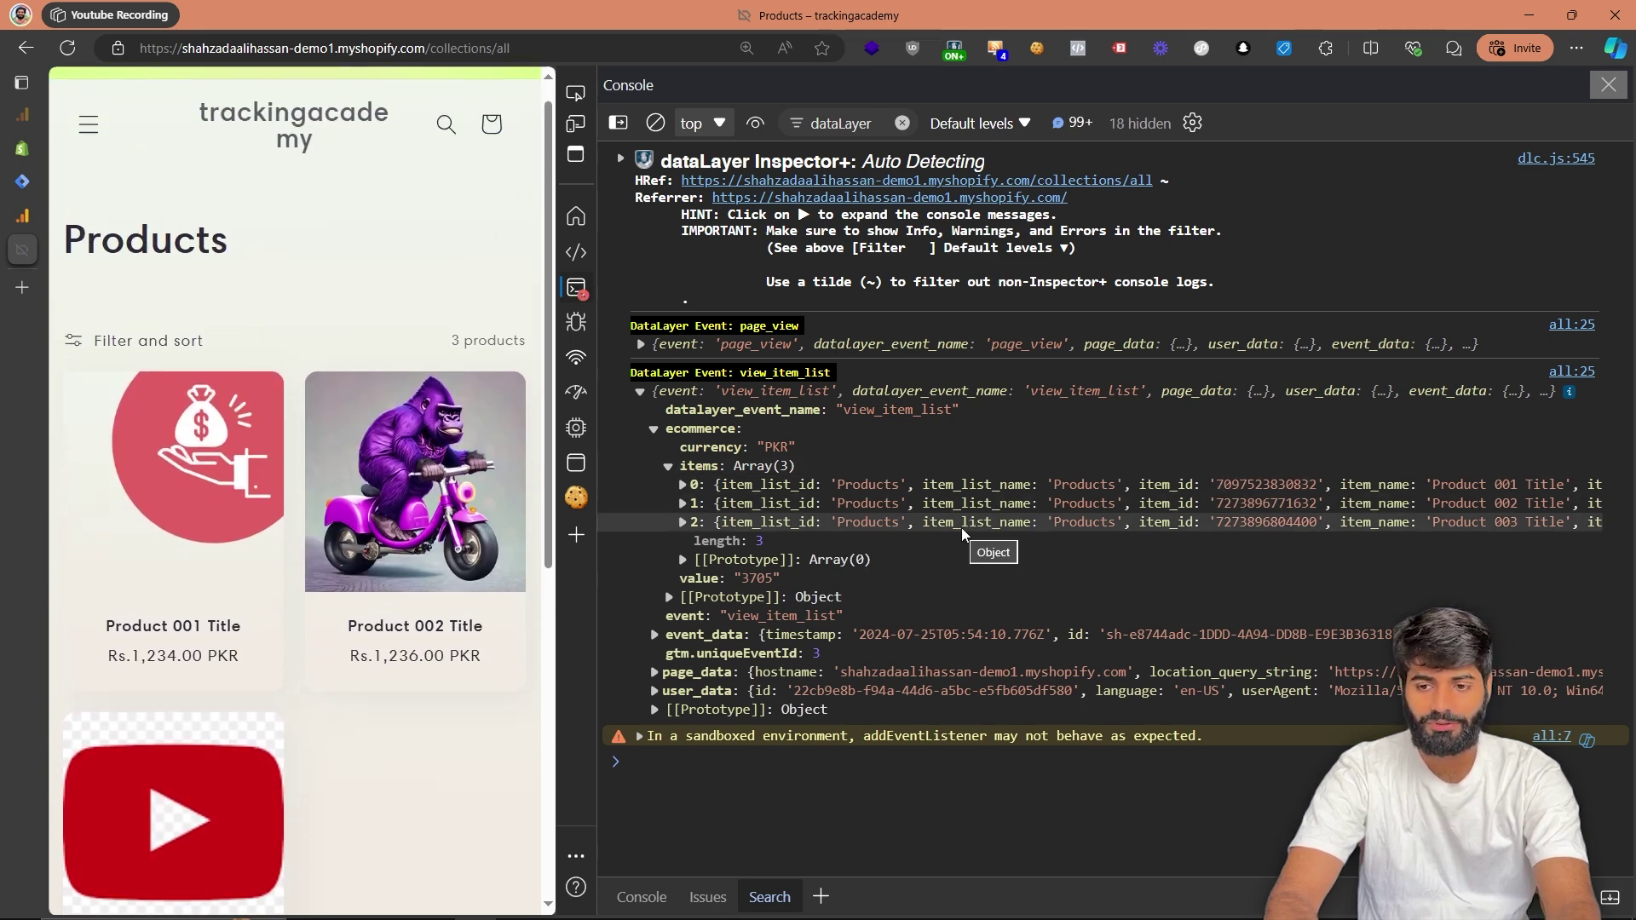
pyautogui.click(963, 523)
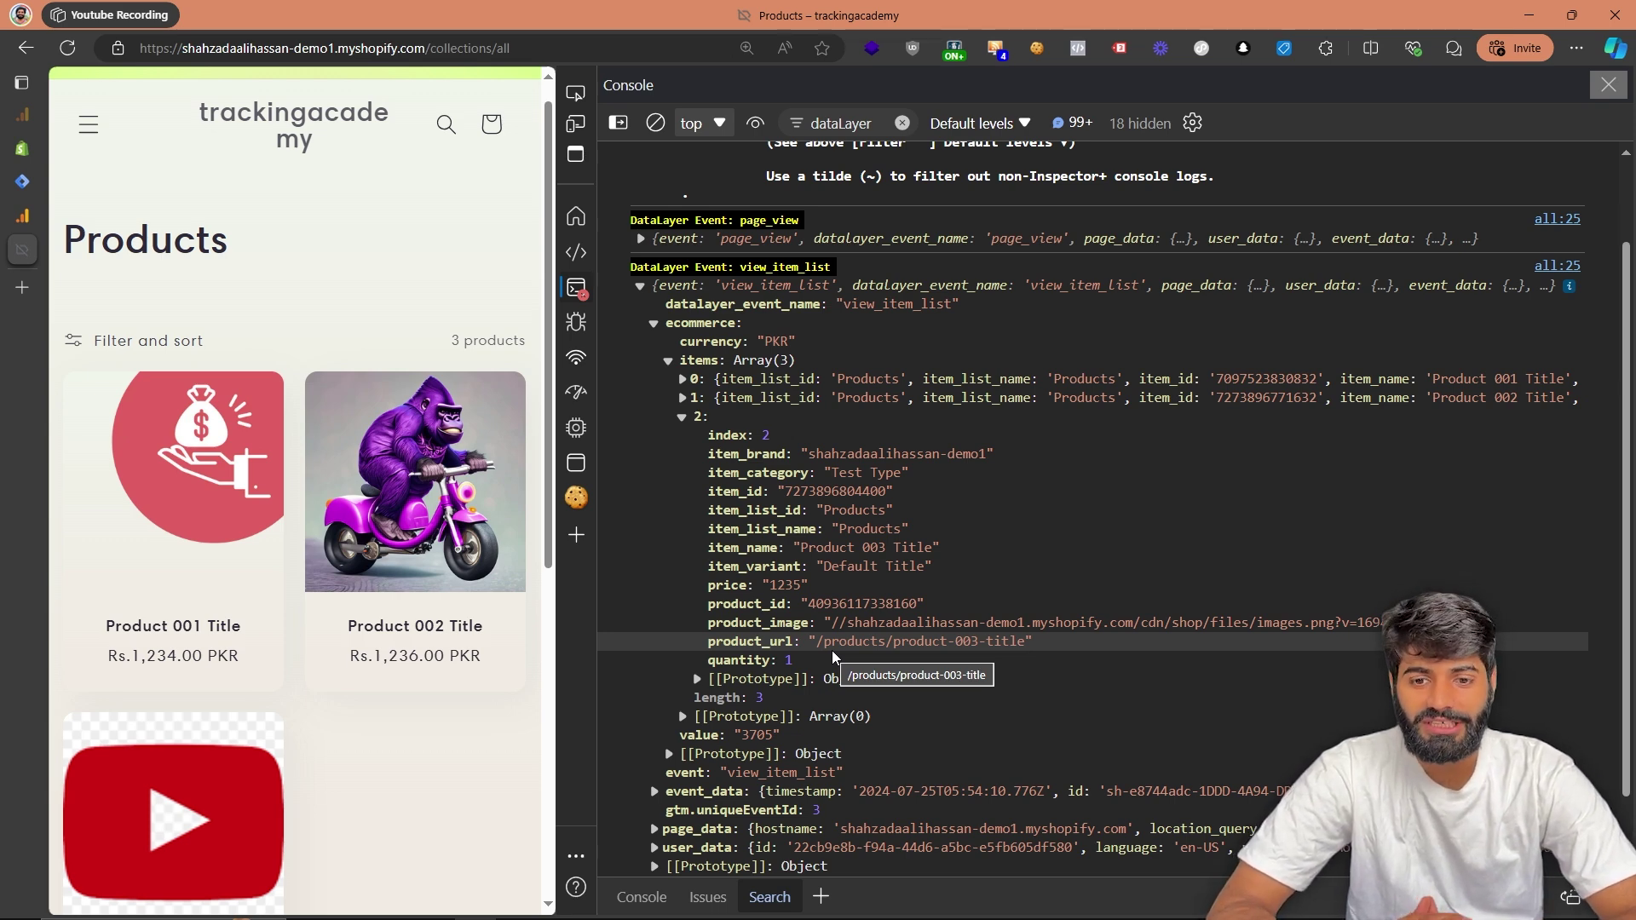
pyautogui.click(804, 241)
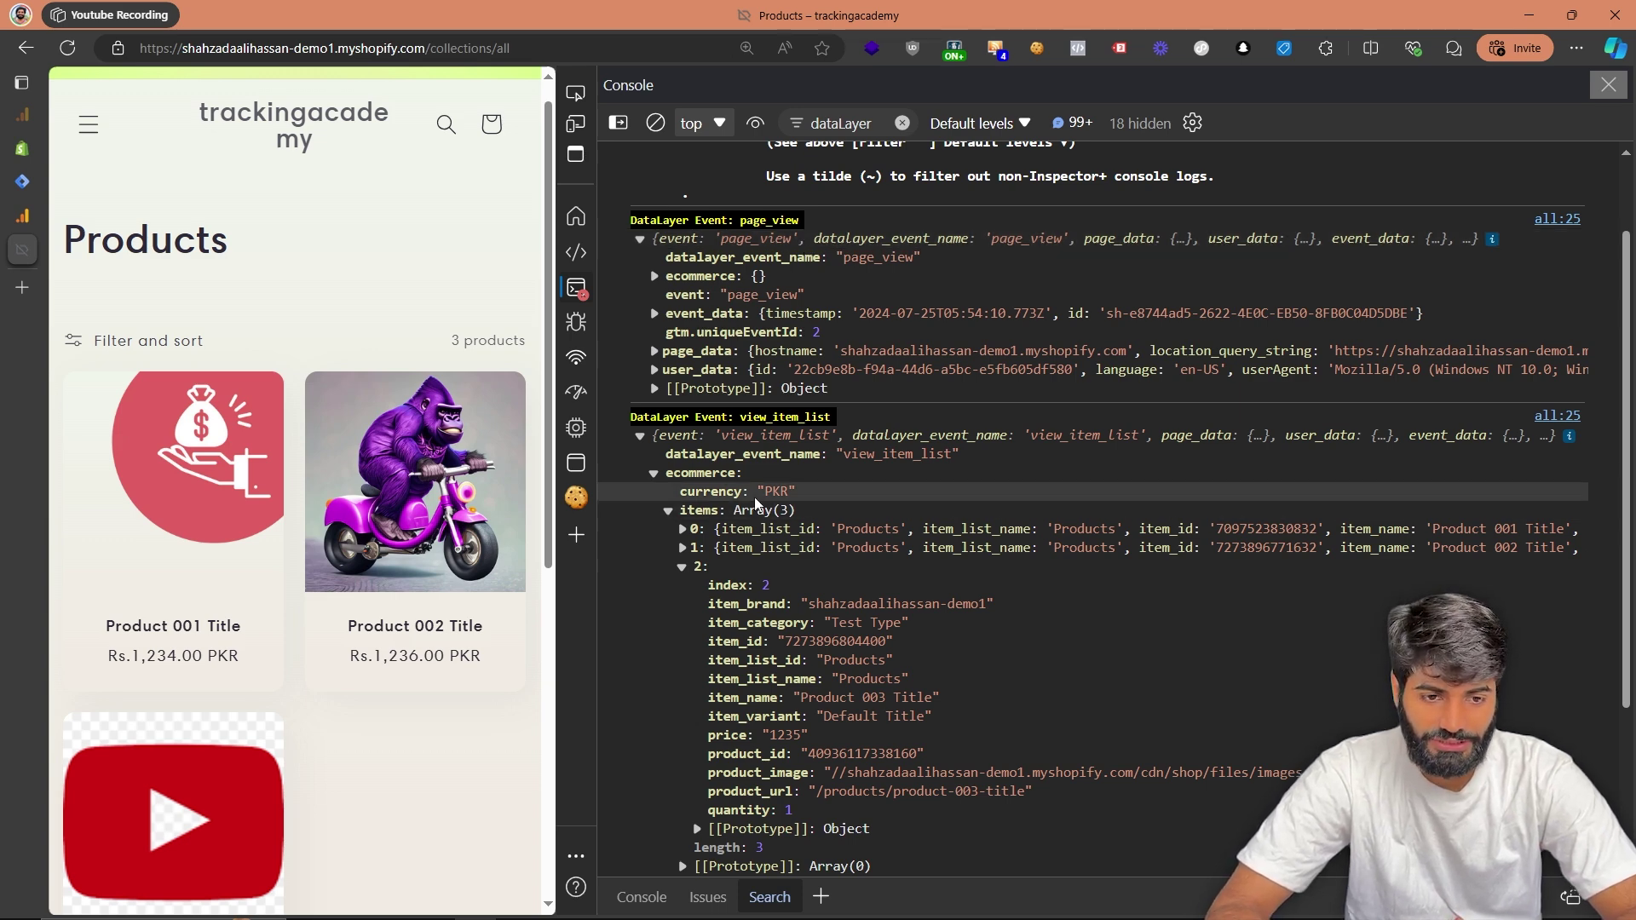
pyautogui.click(20, 181)
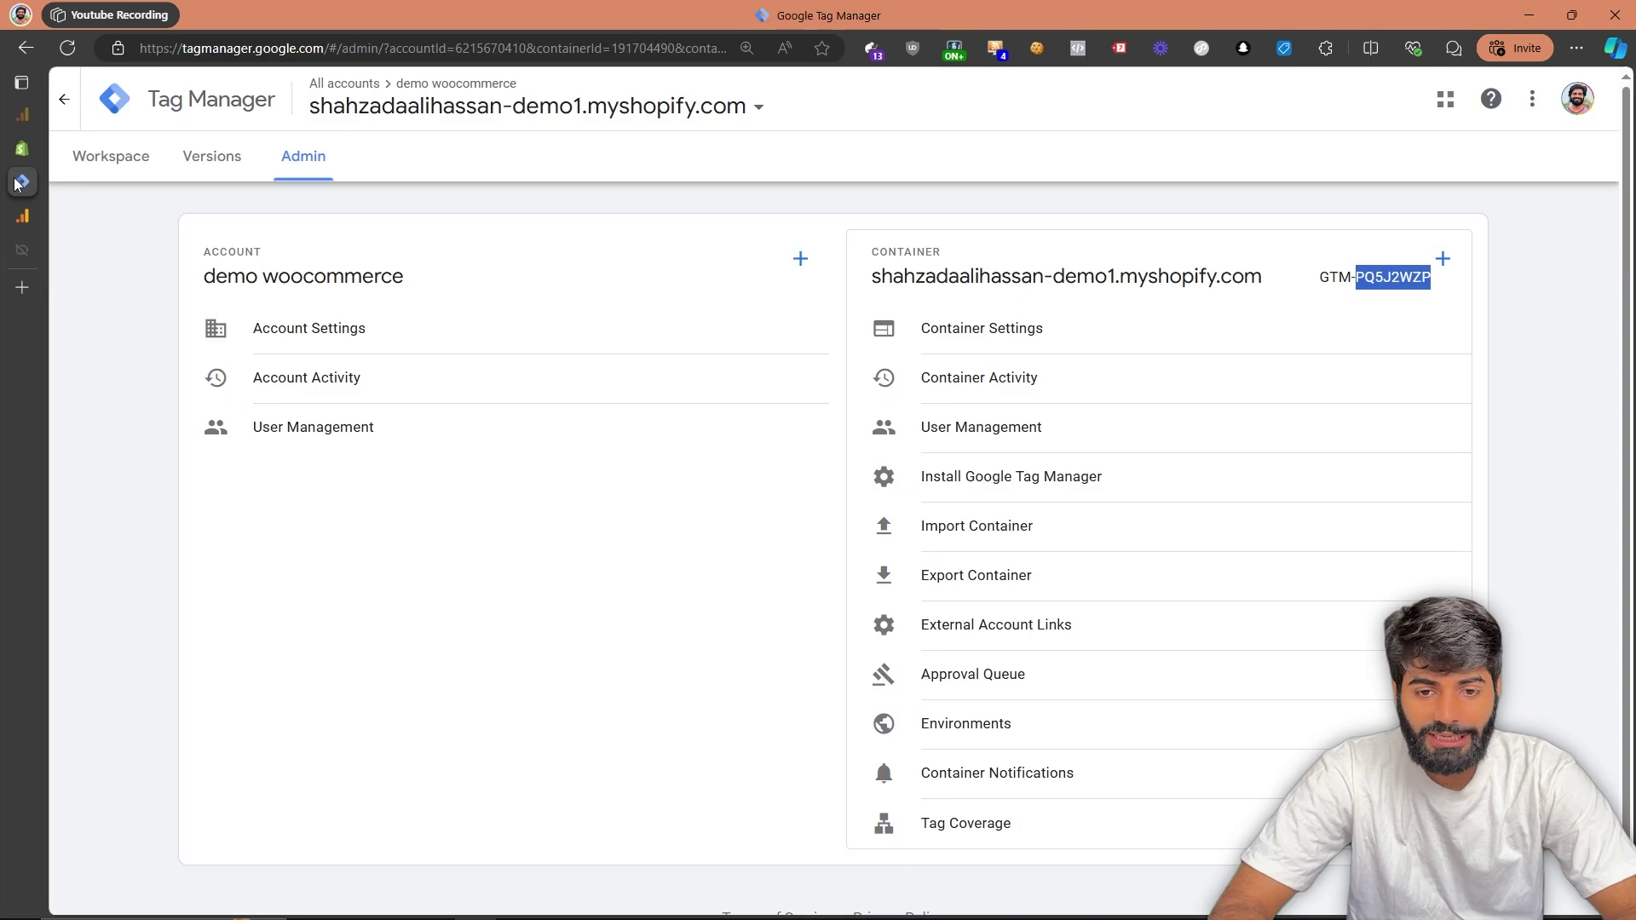
# Start a new tag in the workspace's Tags list and open its trigger selection
pyautogui.click(119, 162)
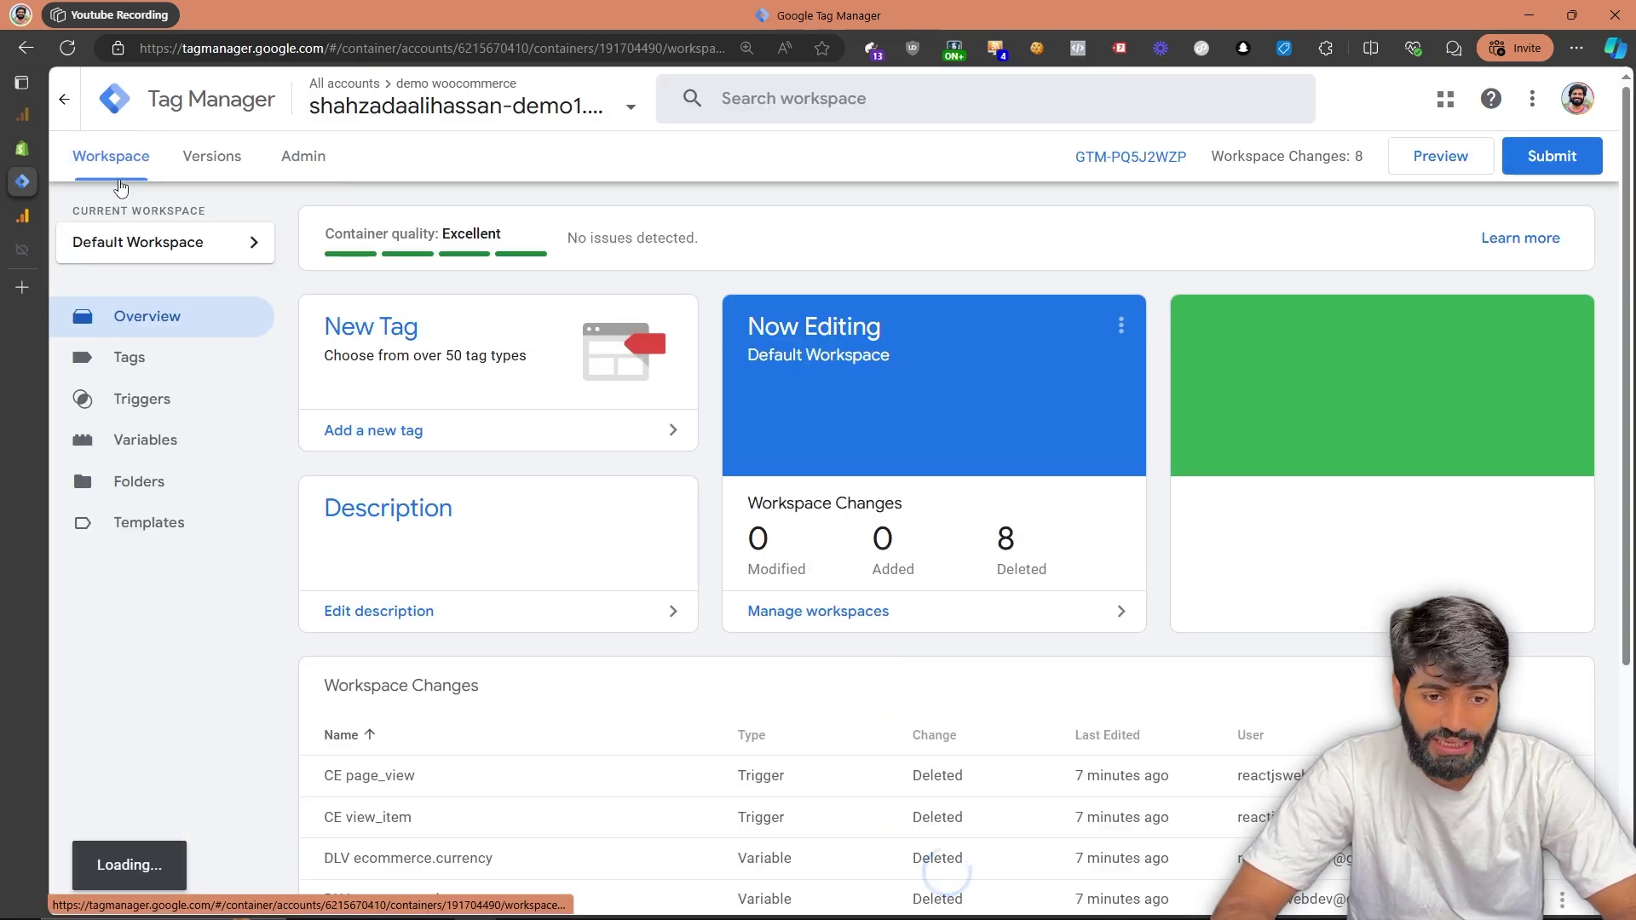
pyautogui.click(133, 374)
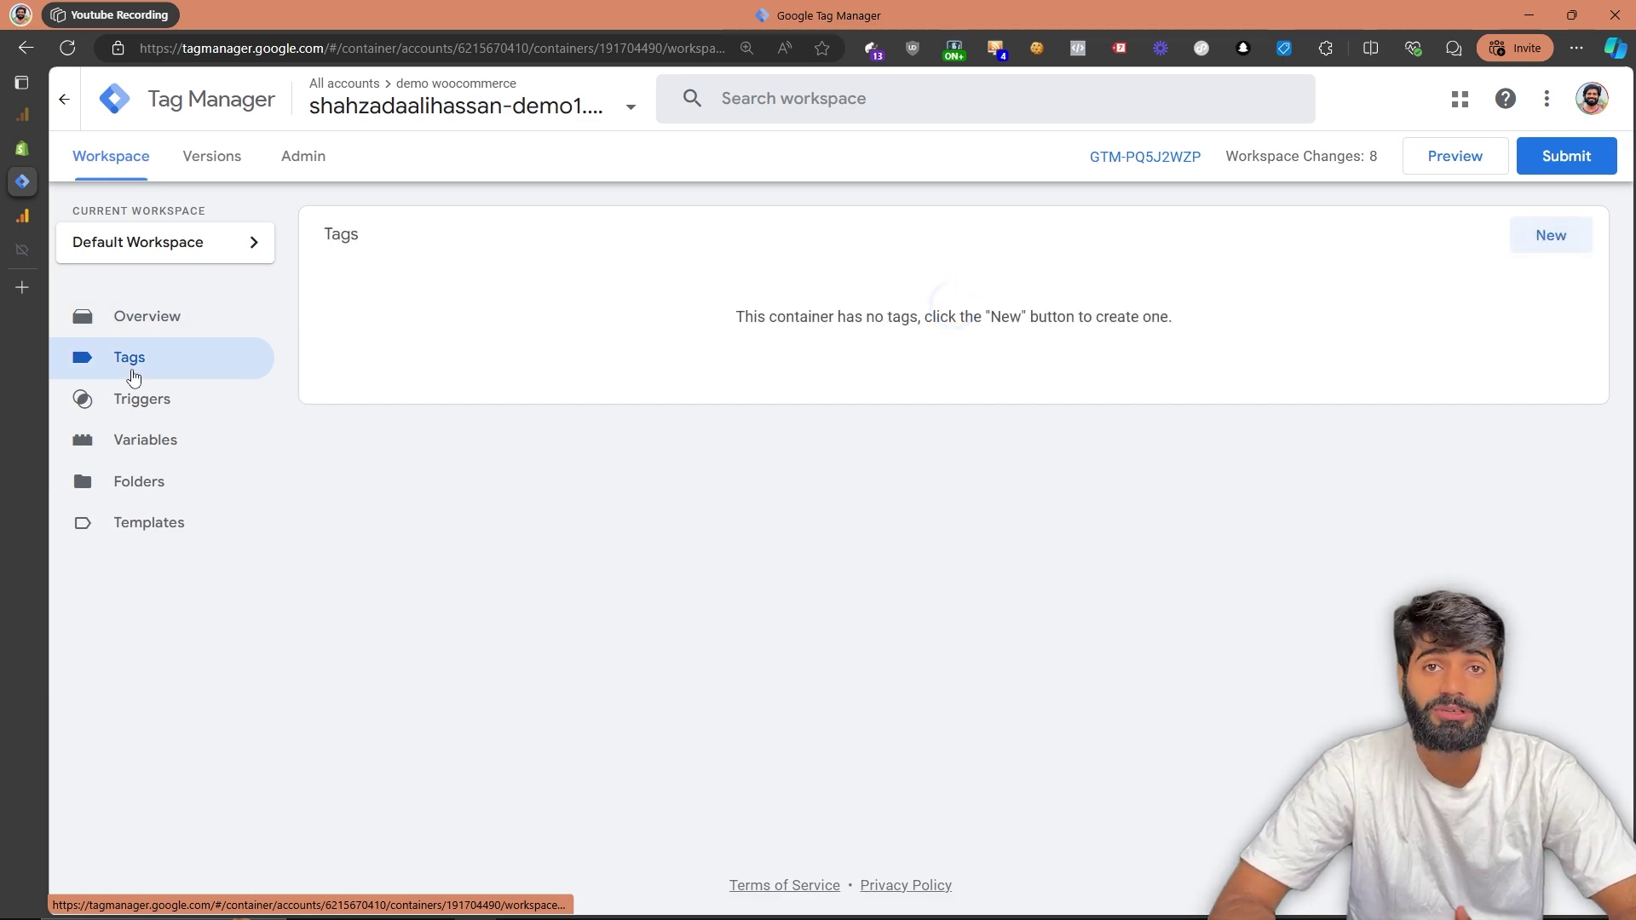
pyautogui.click(1546, 236)
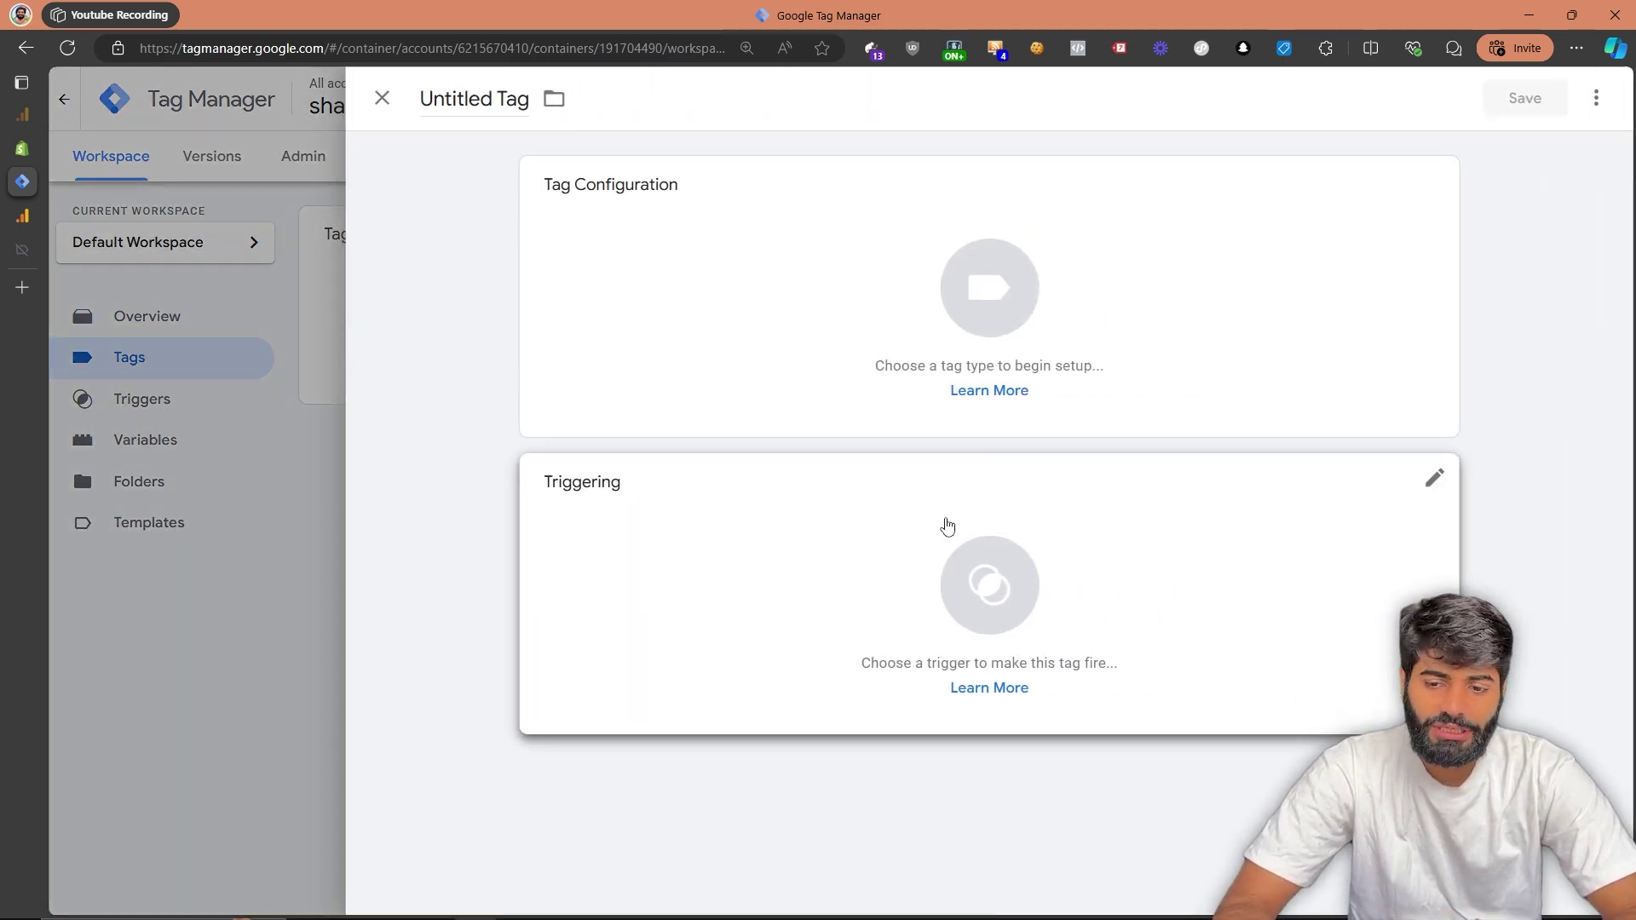
pyautogui.click(948, 526)
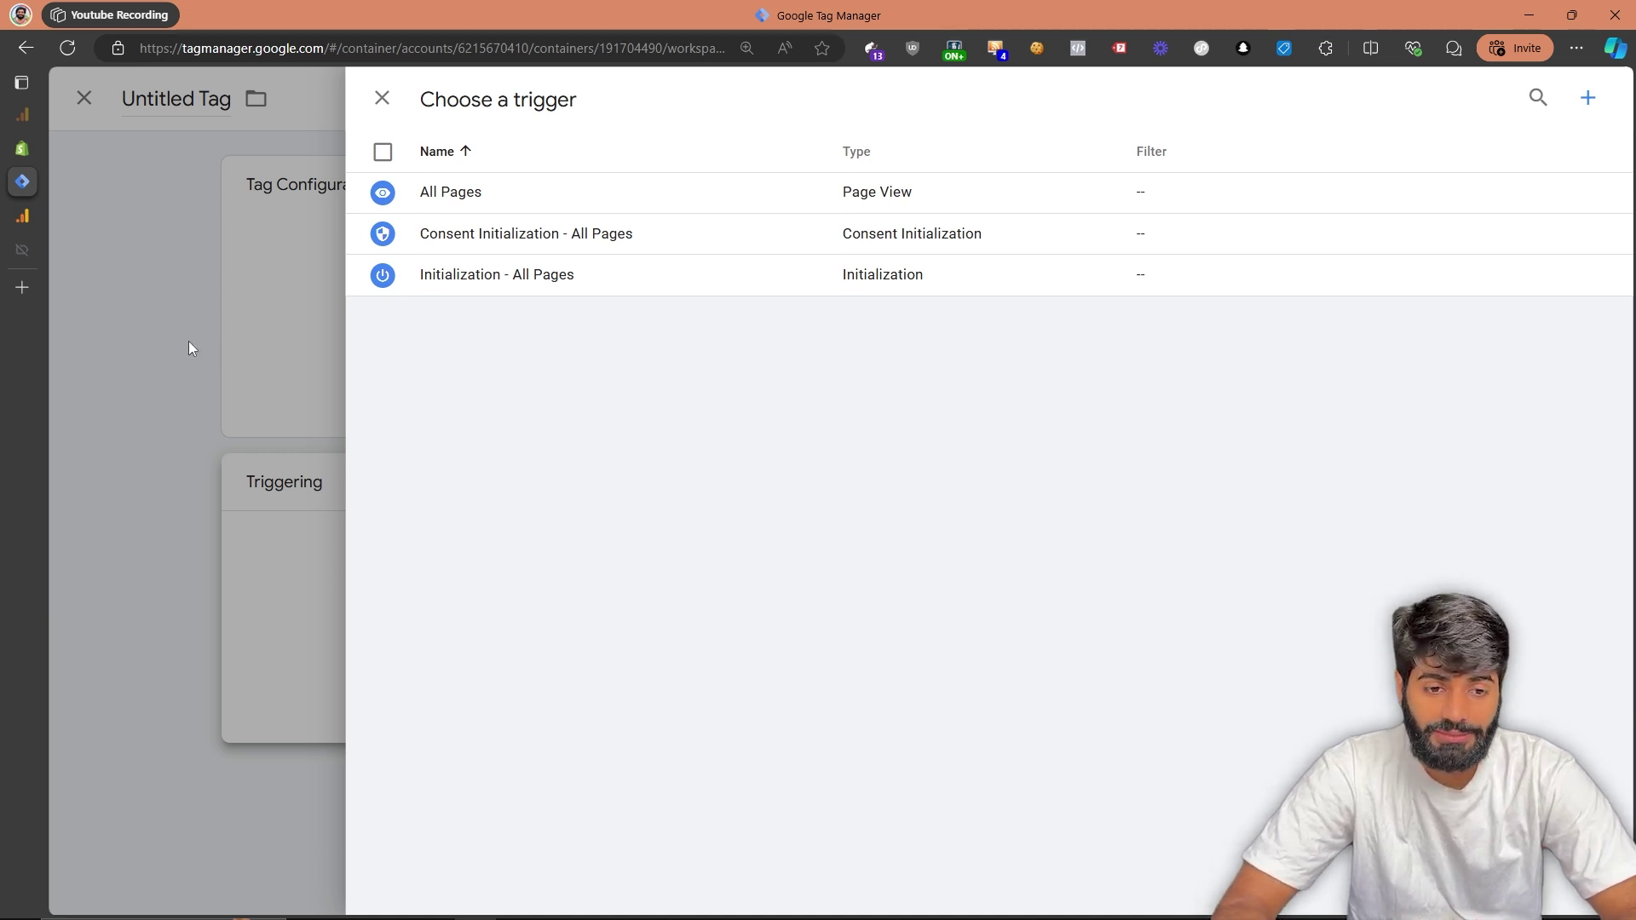
# Copy the page_view event name from the console and start a new Custom Event trigger
pyautogui.click(29, 239)
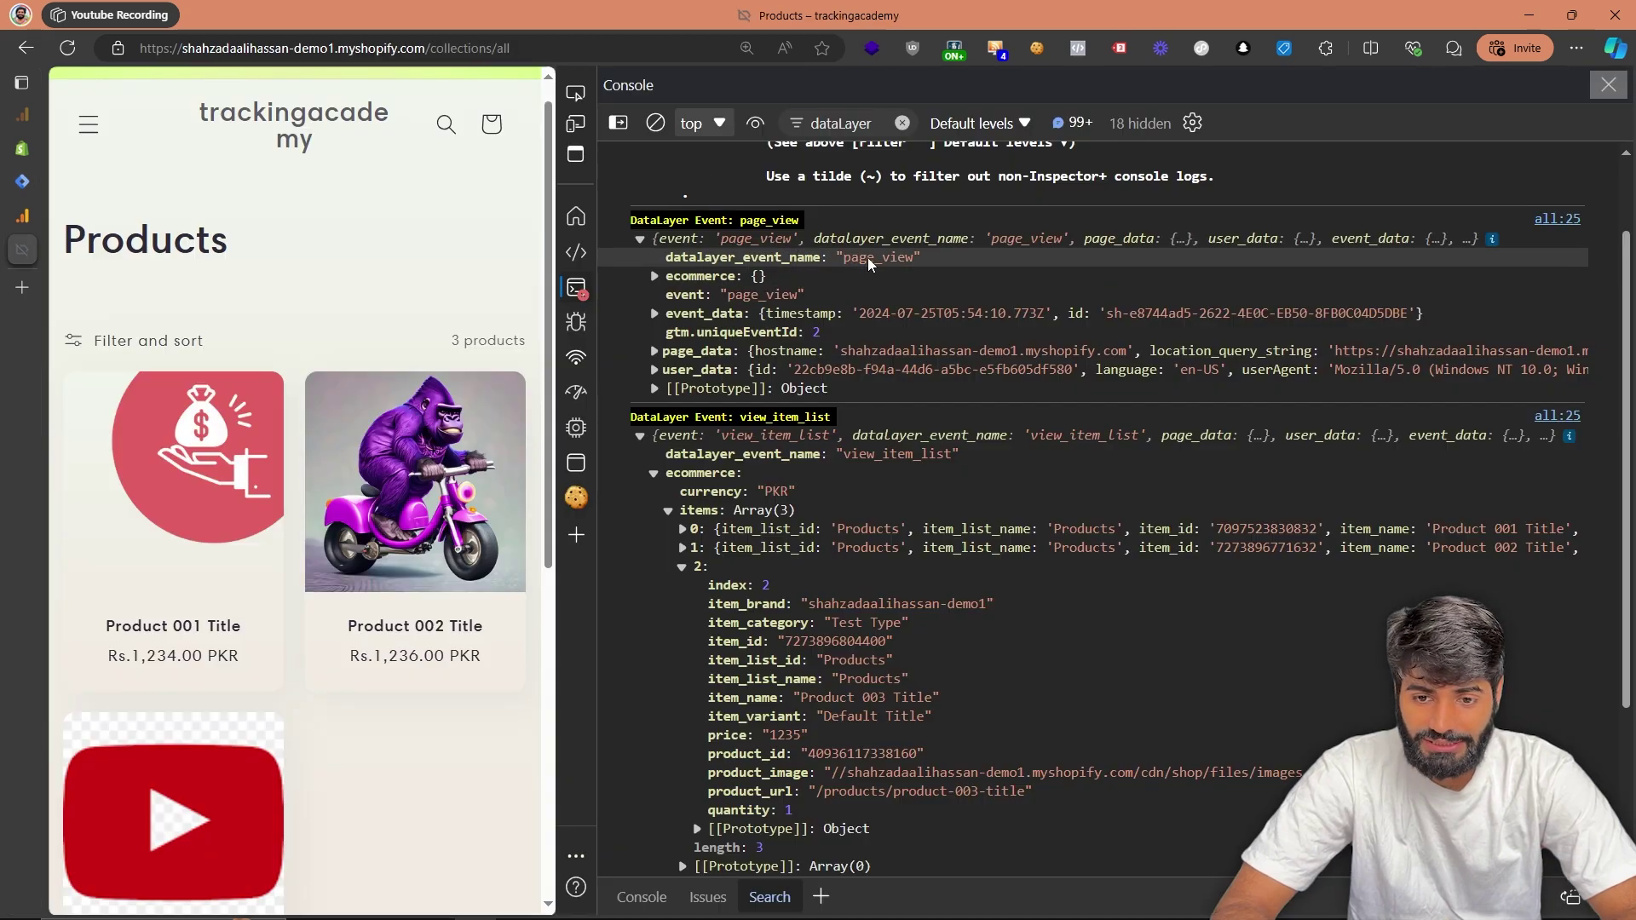
pyautogui.moveTo(849, 260); pyautogui.dragTo(879, 259)
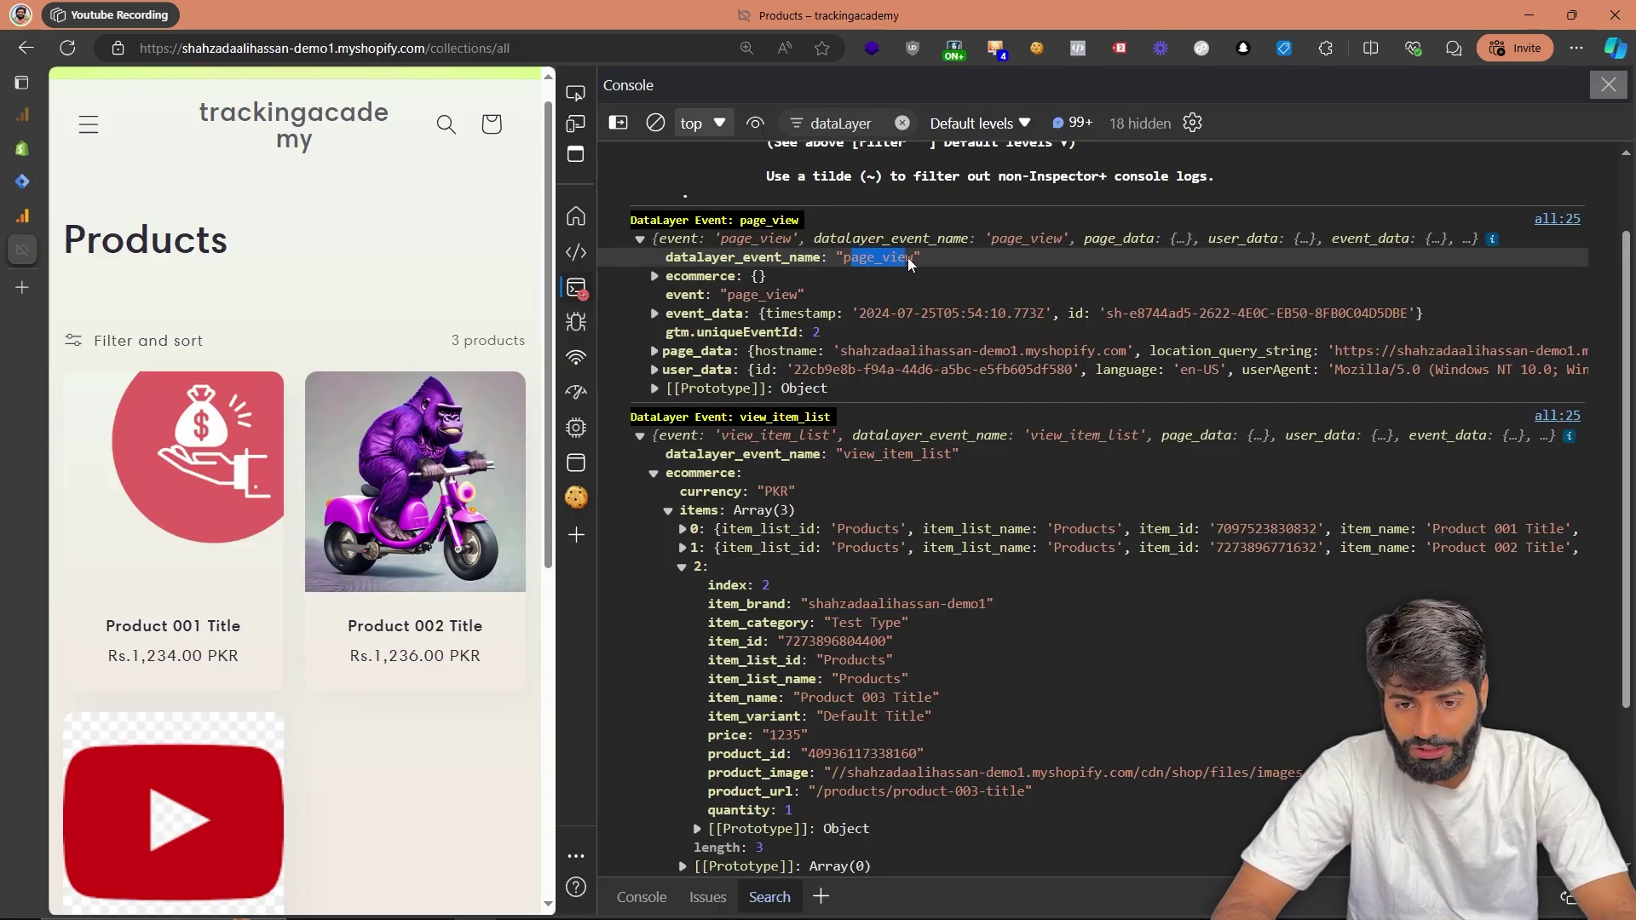
pyautogui.click(23, 181)
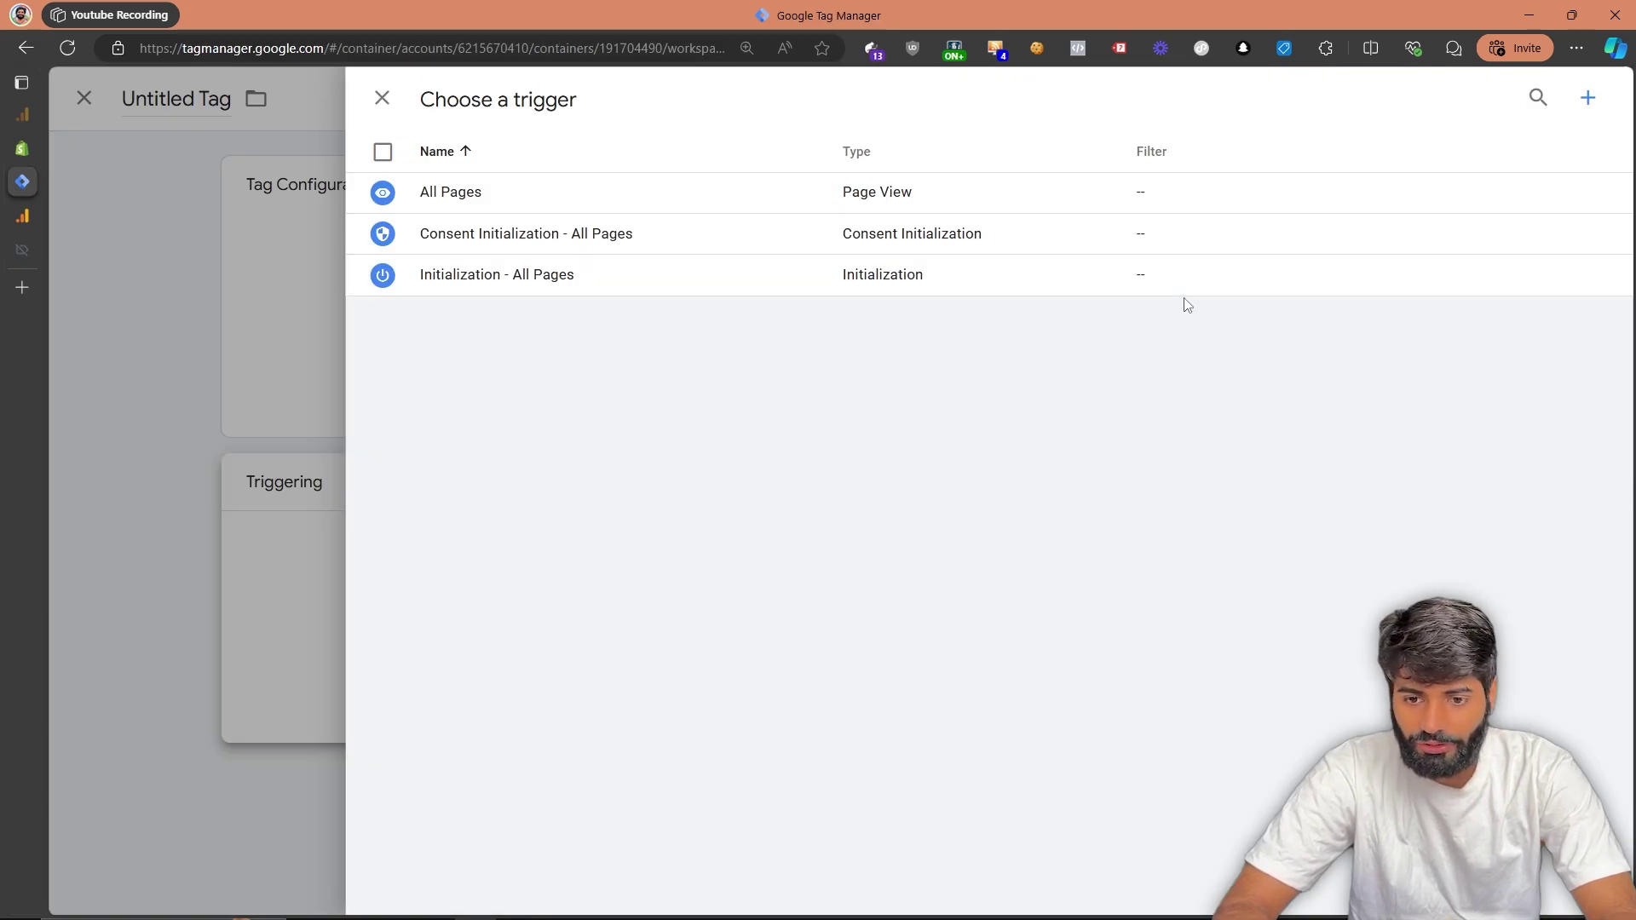
pyautogui.click(1589, 100)
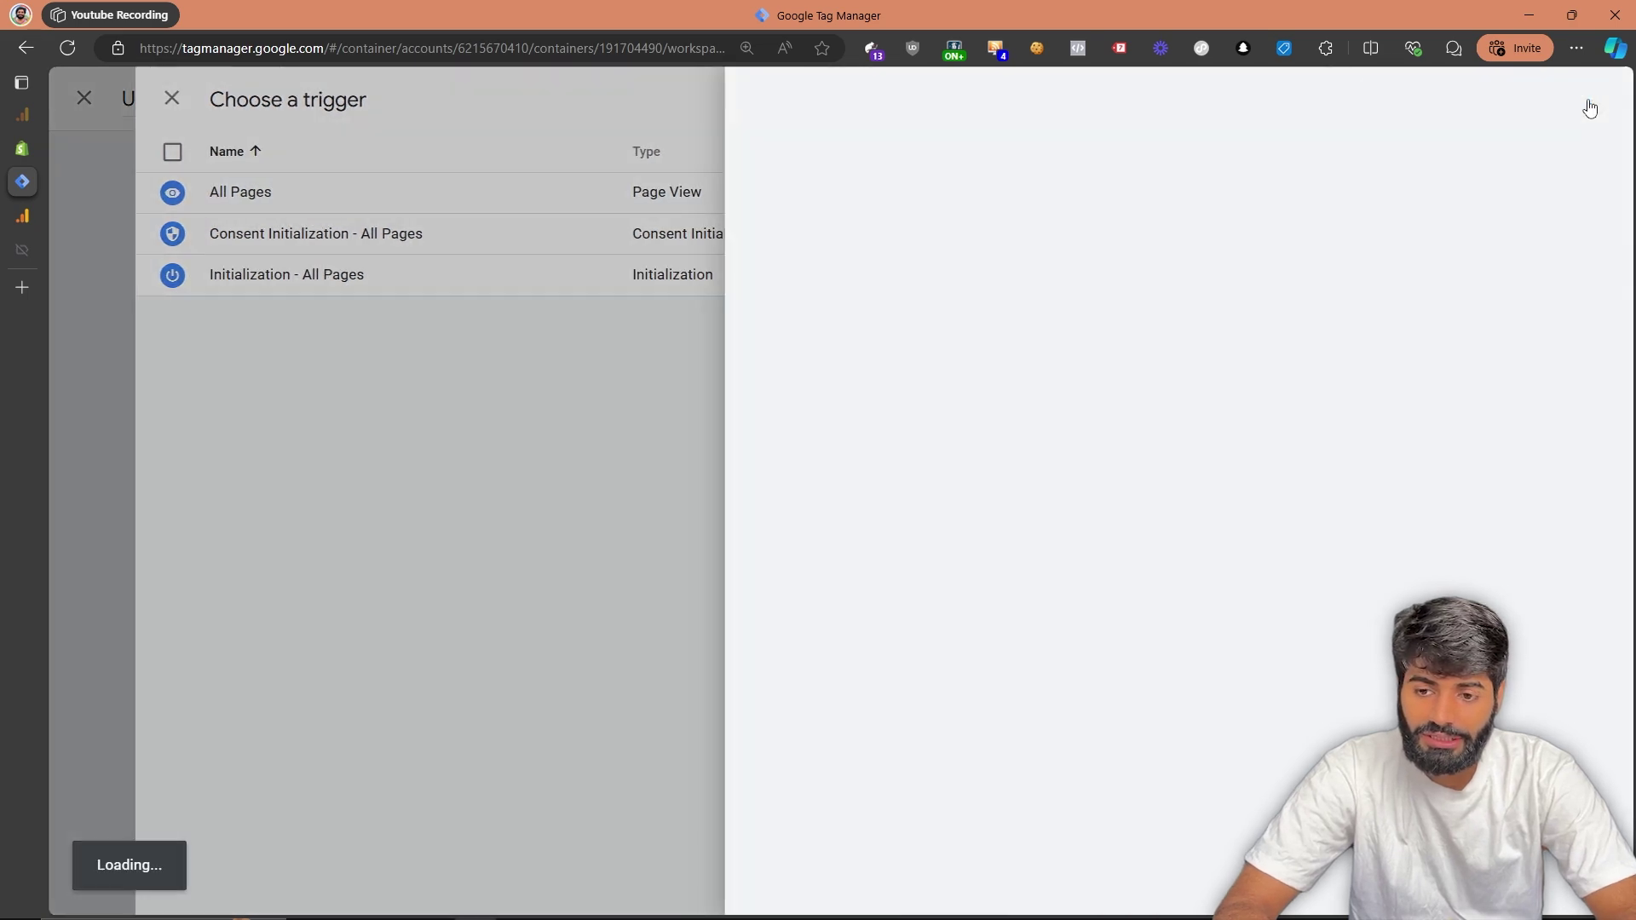
pyautogui.click(1063, 350)
pyautogui.scroll(-3, 1179, 752)
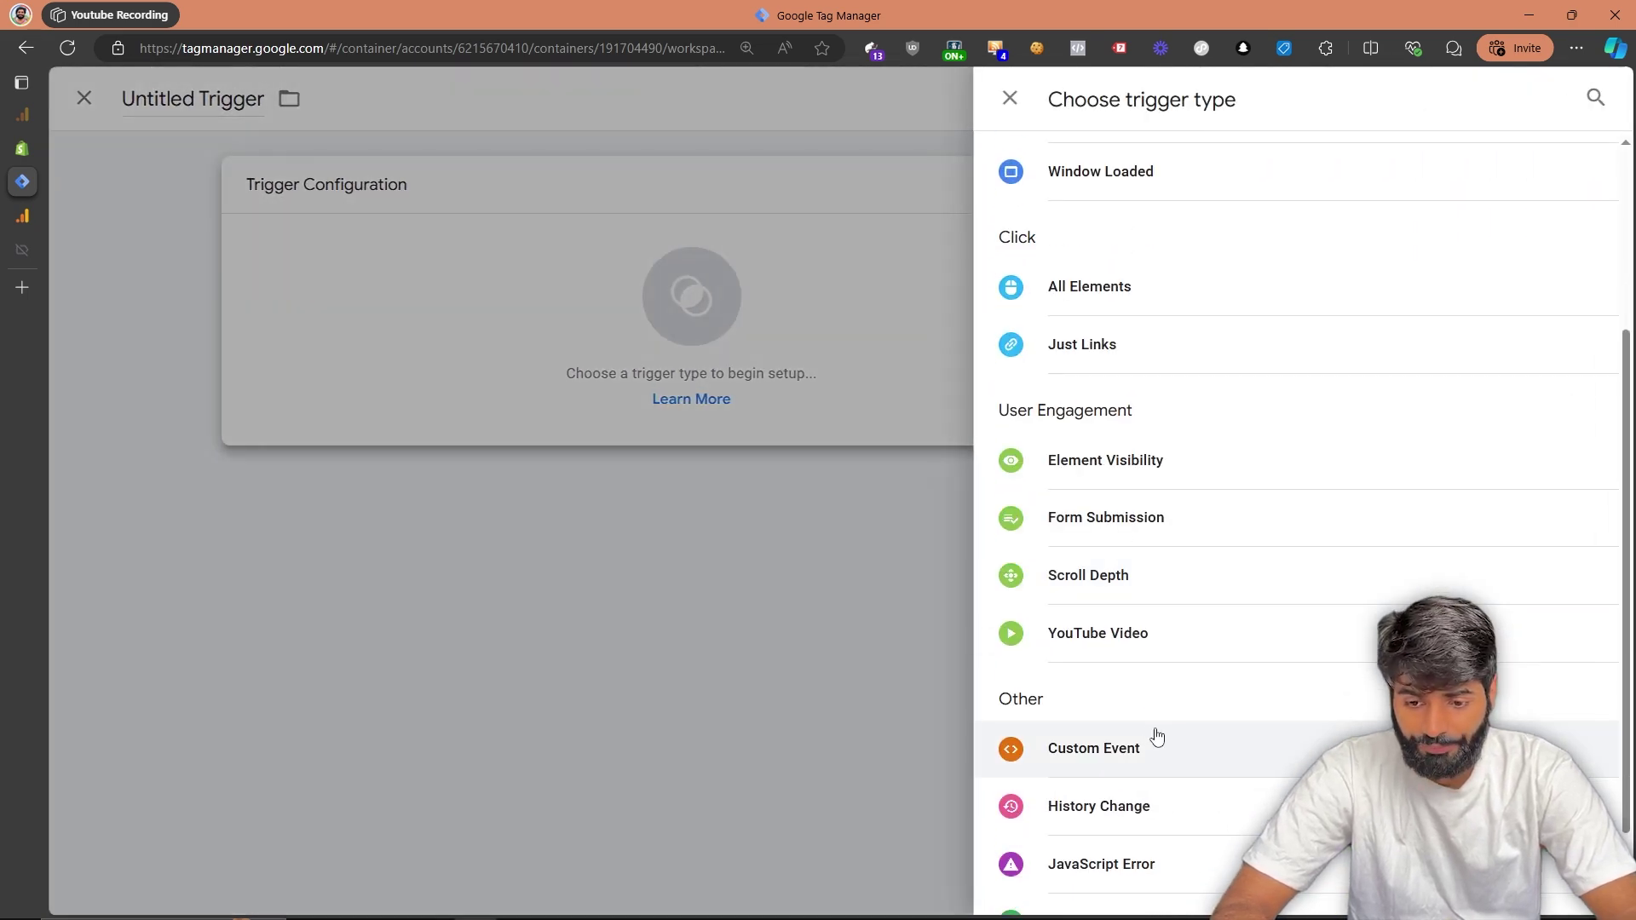
pyautogui.click(1143, 742)
# Set the trigger's event name to page_view, title it 'CE page_view', and save it
pyautogui.click(723, 388)
pyautogui.write('customer')
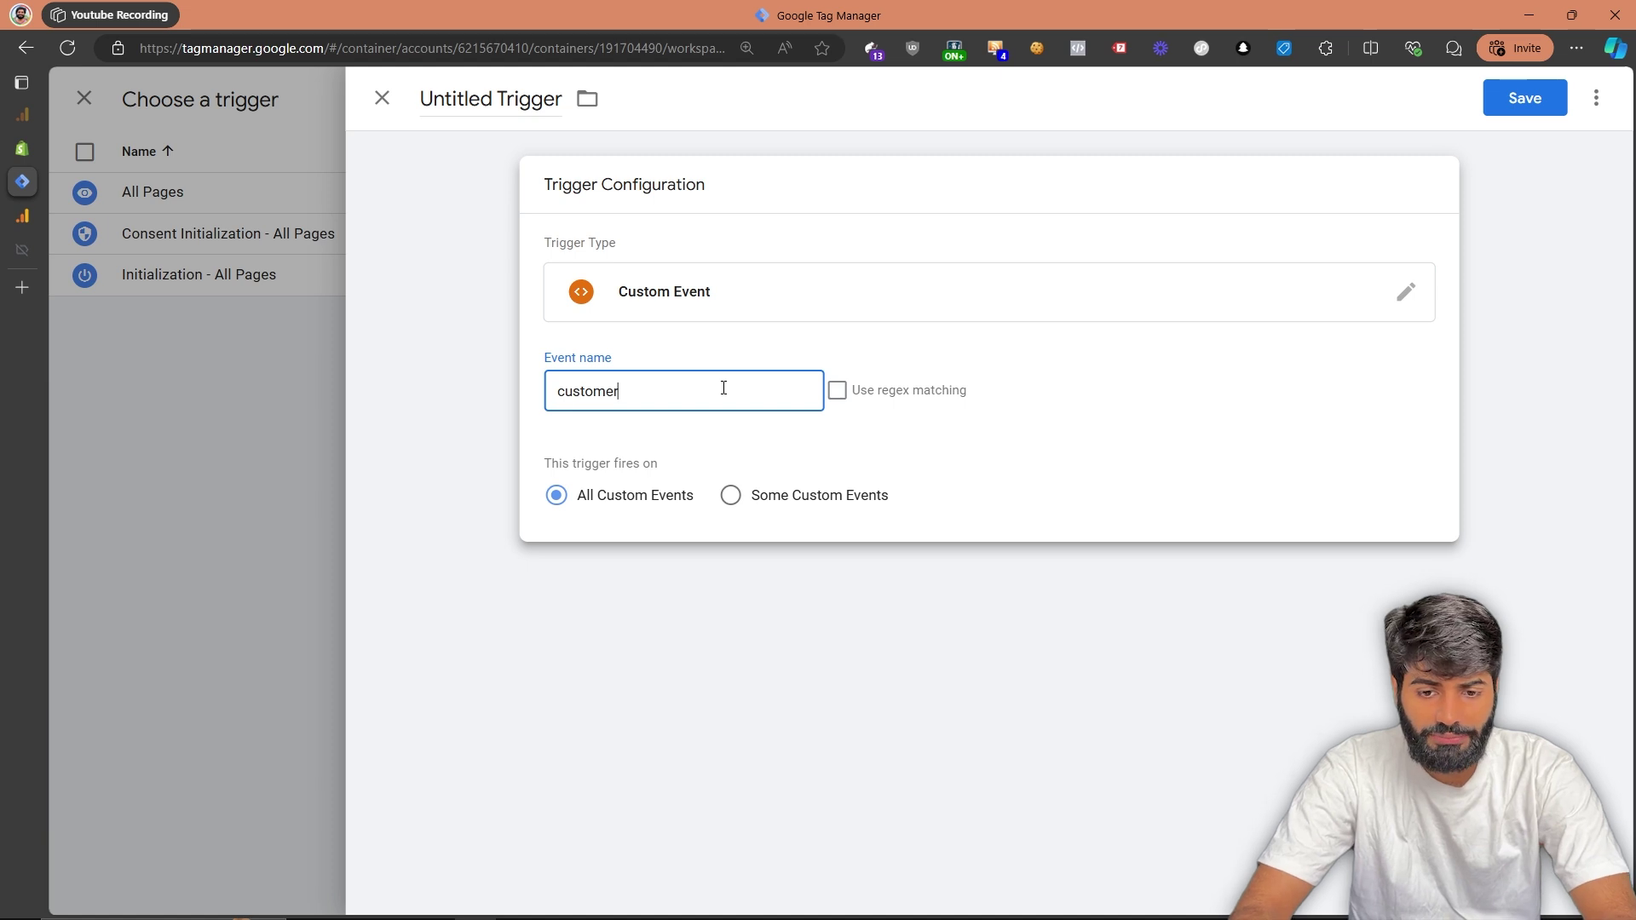
pyautogui.hotkey('ctrl', 'a')
pyautogui.press('BackSpace')
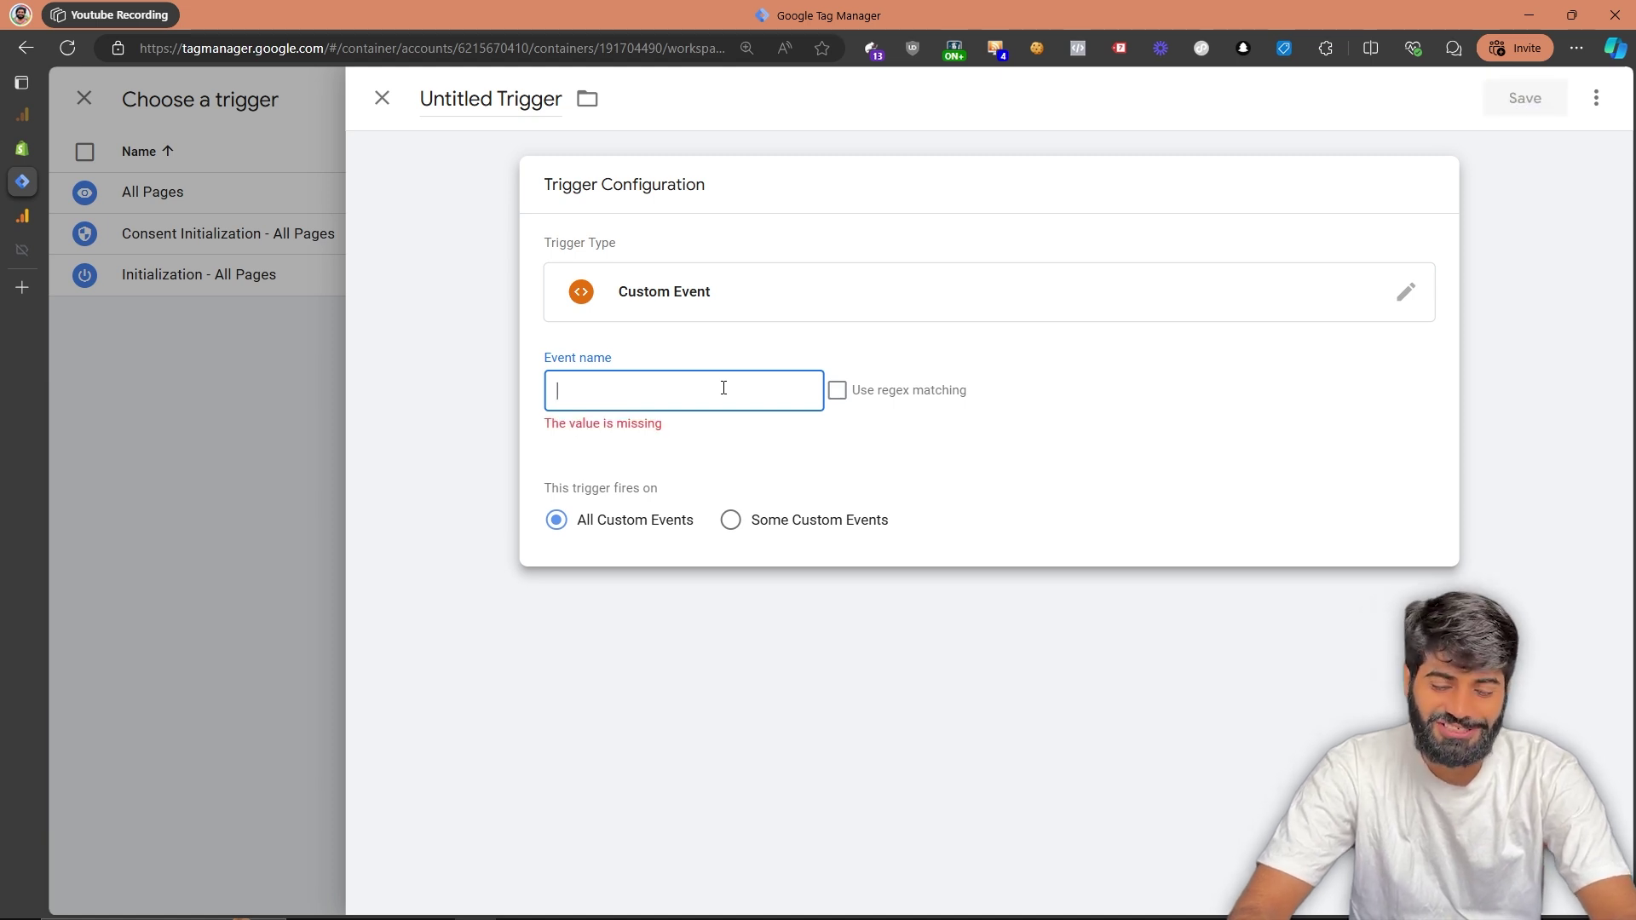
pyautogui.write('page_view')
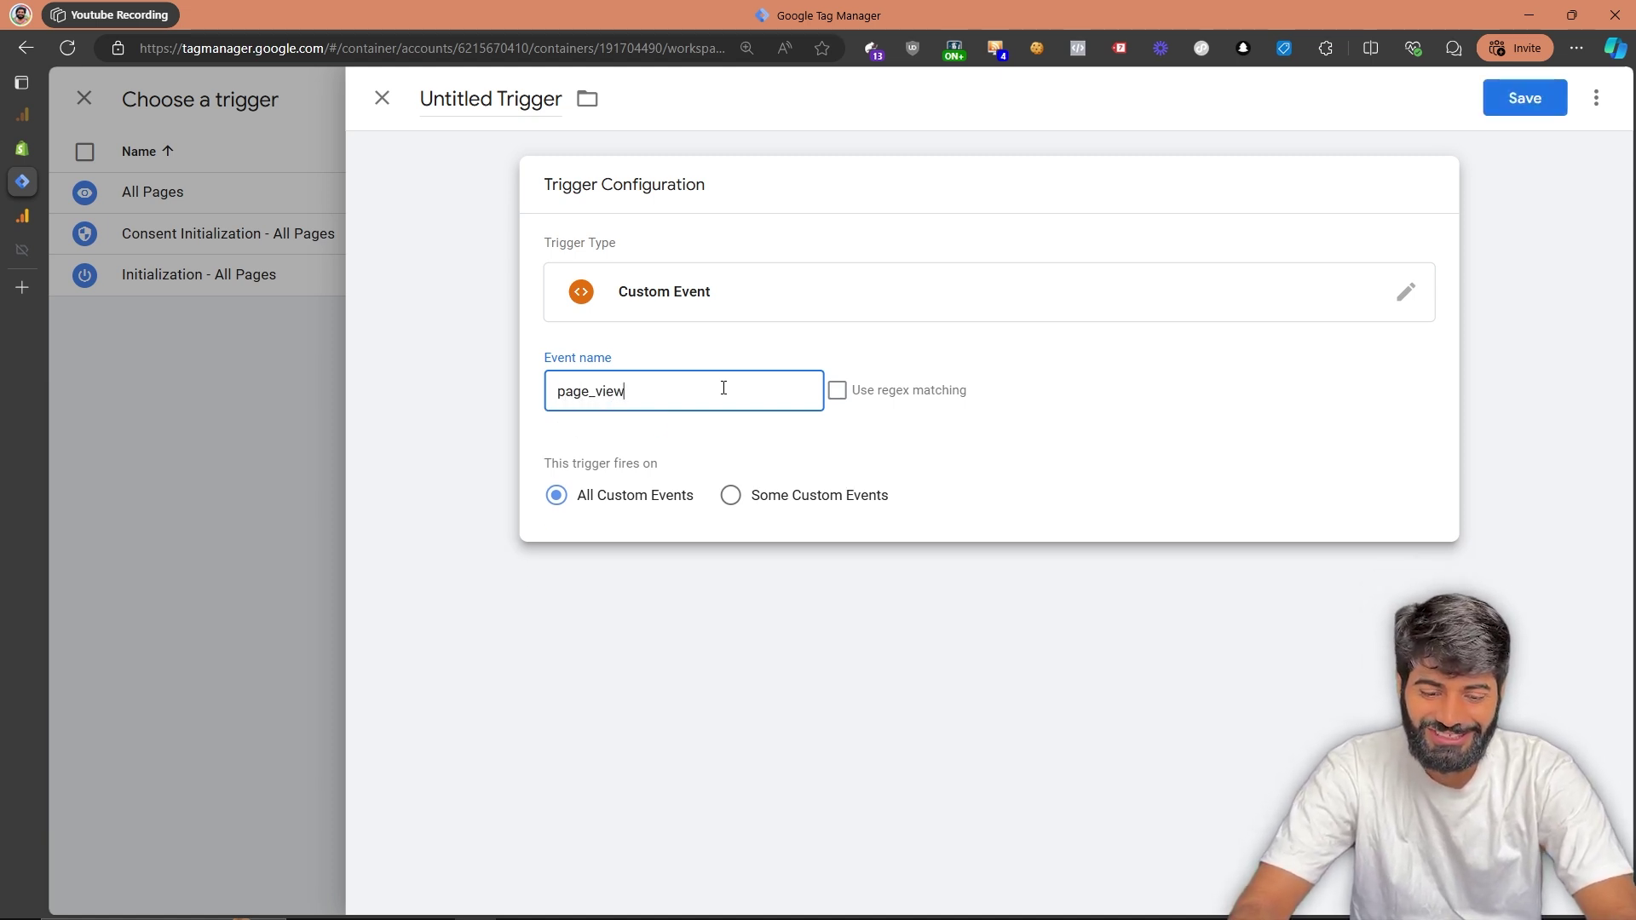
pyautogui.hotkey('ctrl', 'a')
pyautogui.hotkey('ctrl', 'c')
pyautogui.click(521, 96)
pyautogui.write('CE')
pyautogui.hotkey('ctrl', 'v')
pyautogui.click(1550, 102)
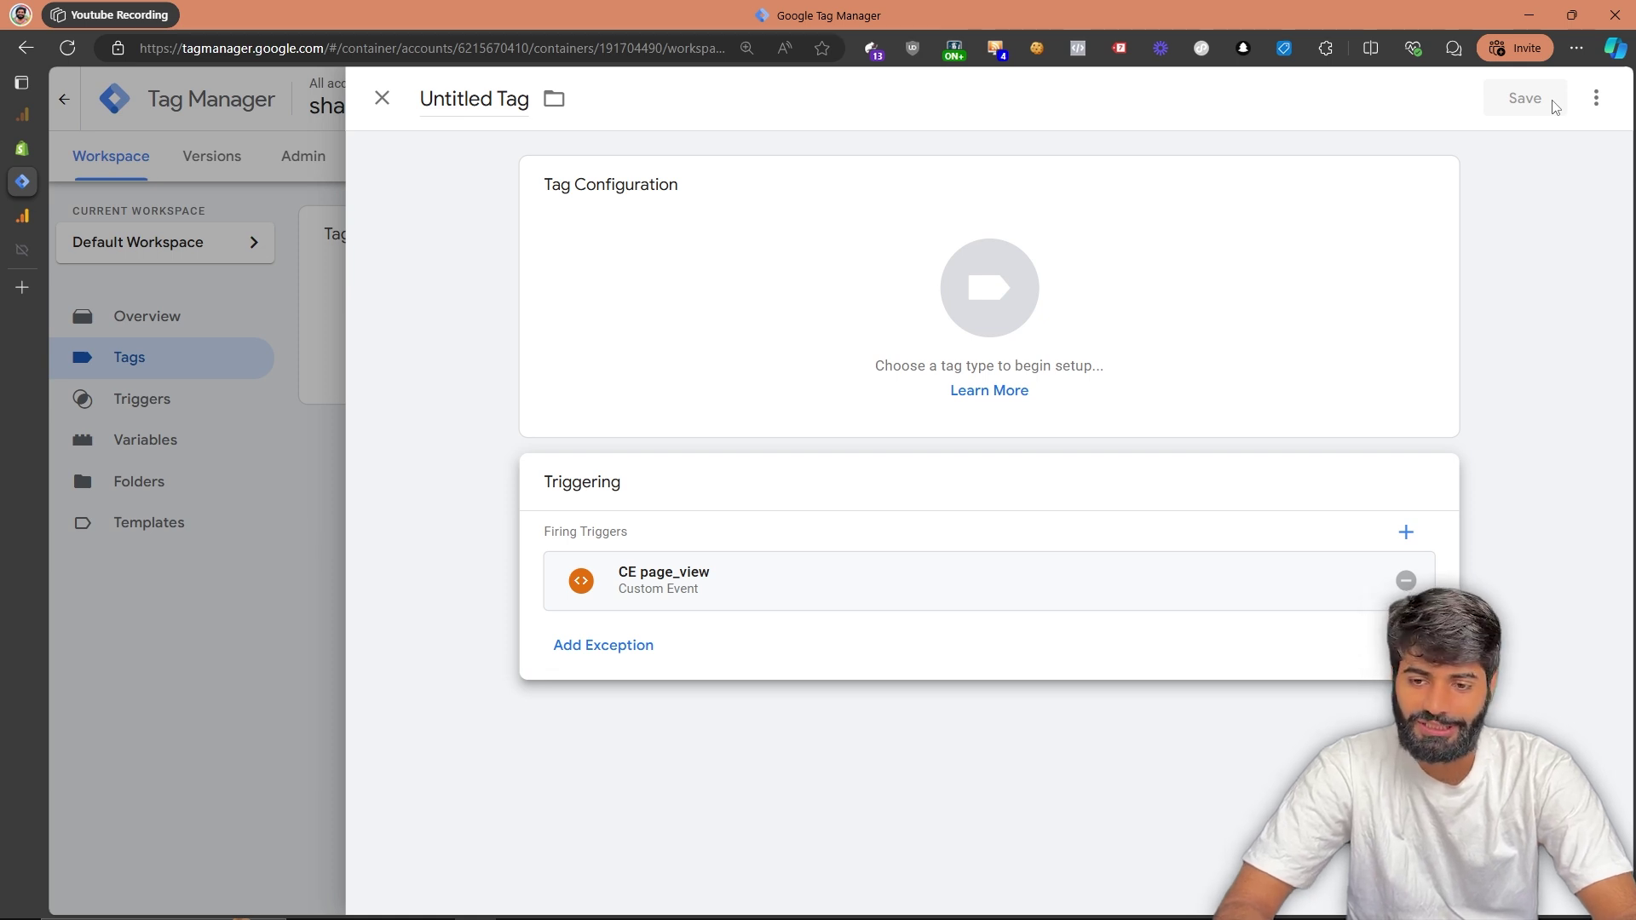
# Choose Google Tag as the new tag's type
pyautogui.click(1235, 329)
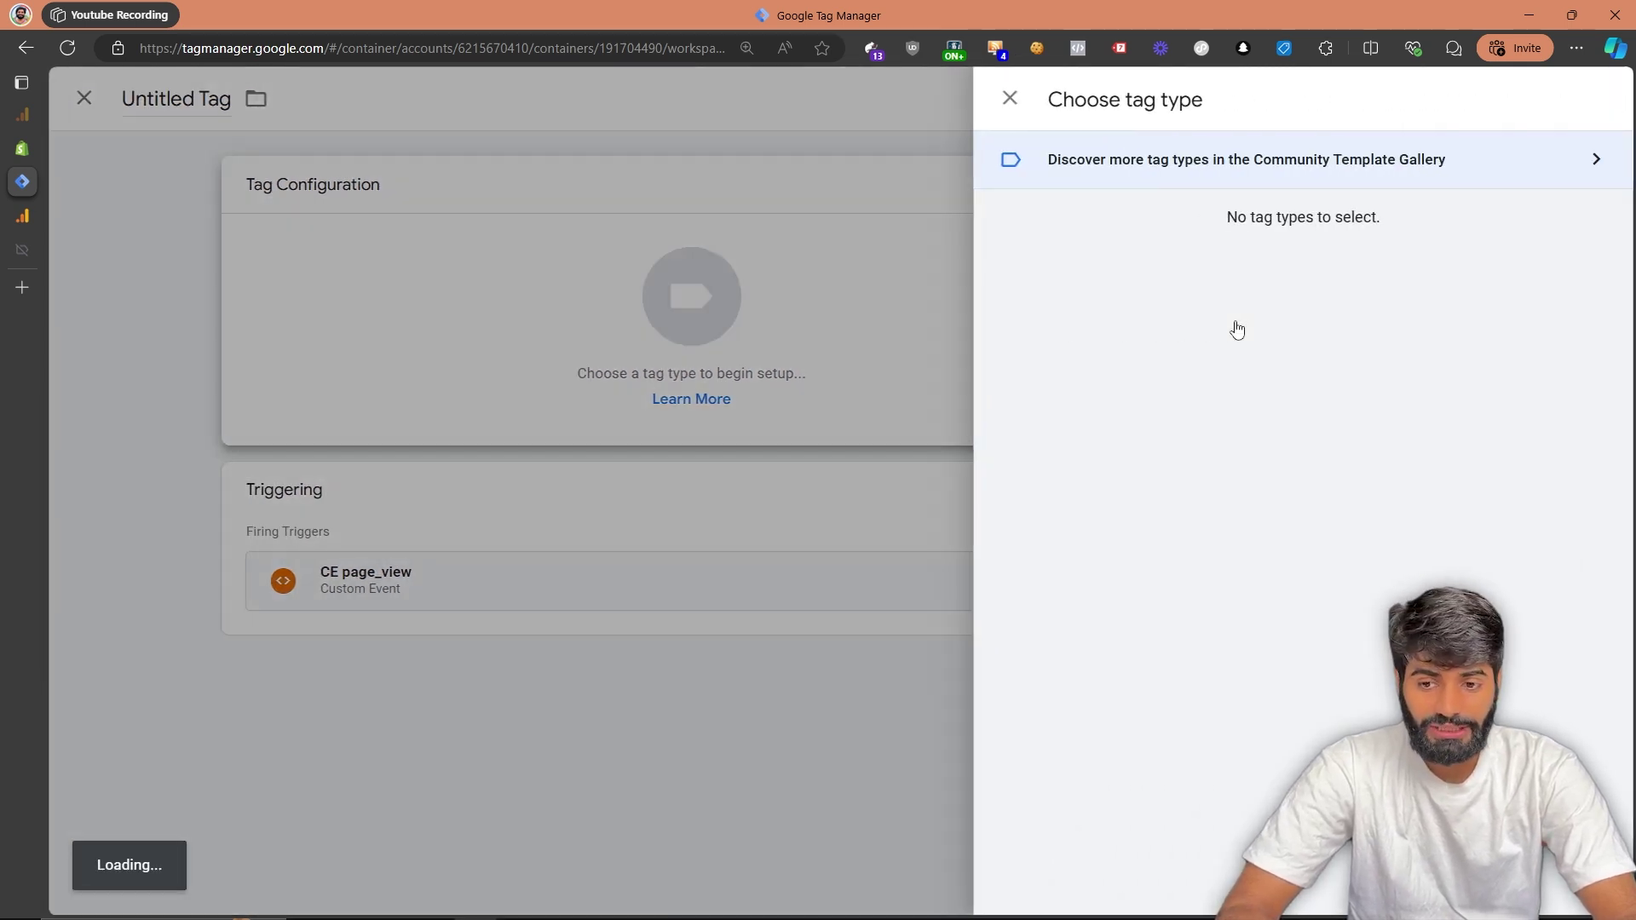
pyautogui.click(1205, 290)
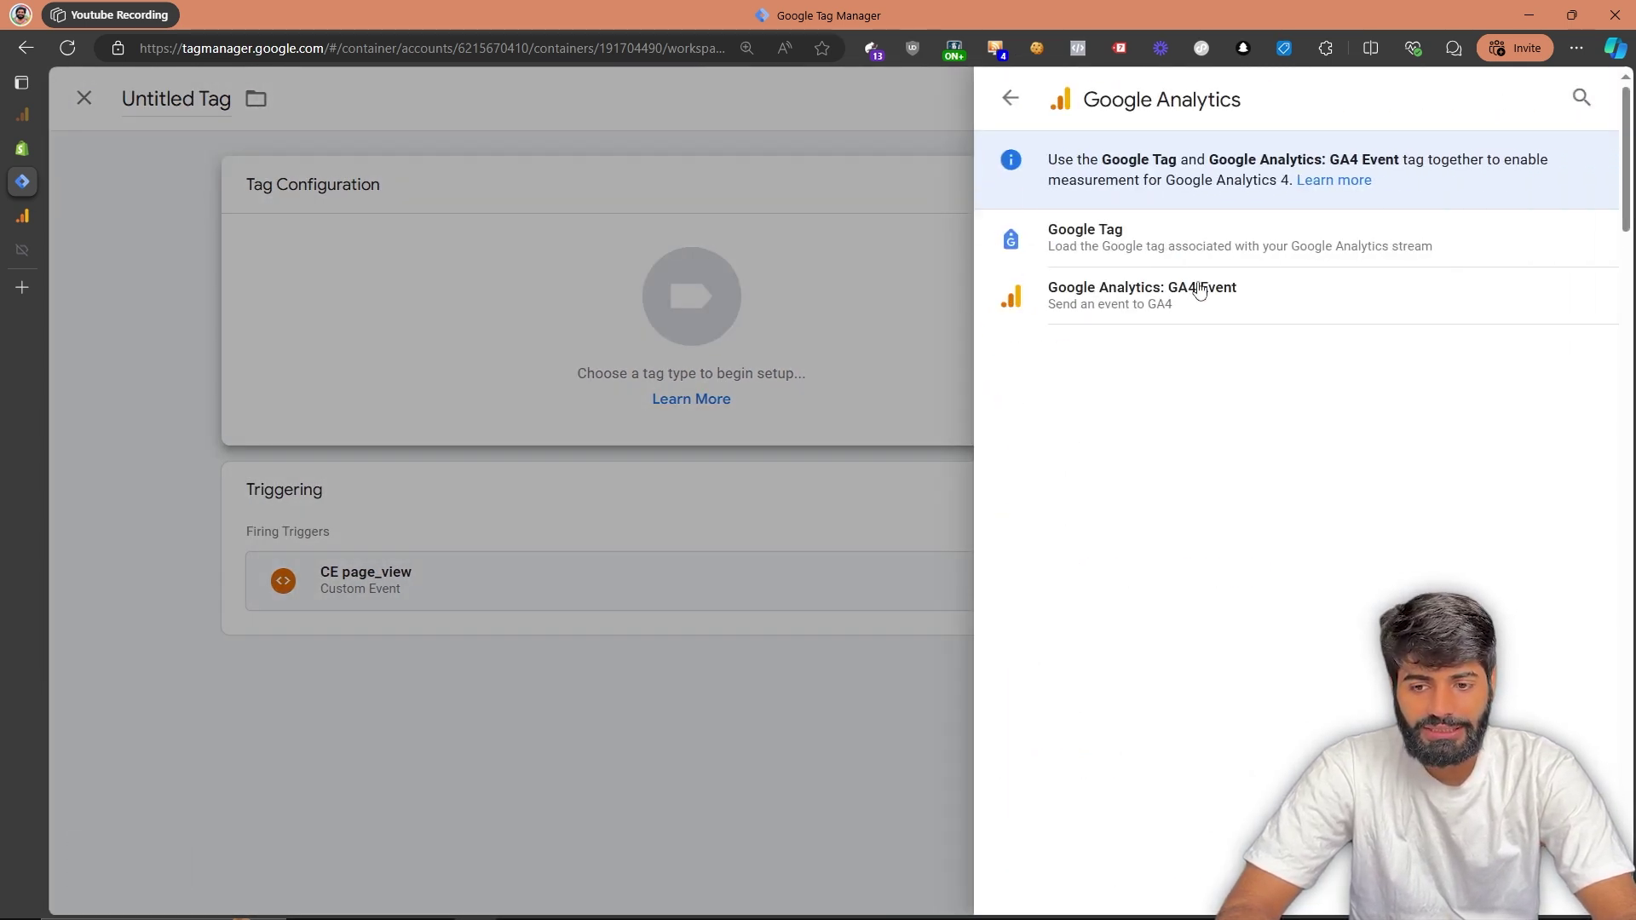
pyautogui.click(1159, 256)
pyautogui.click(580, 390)
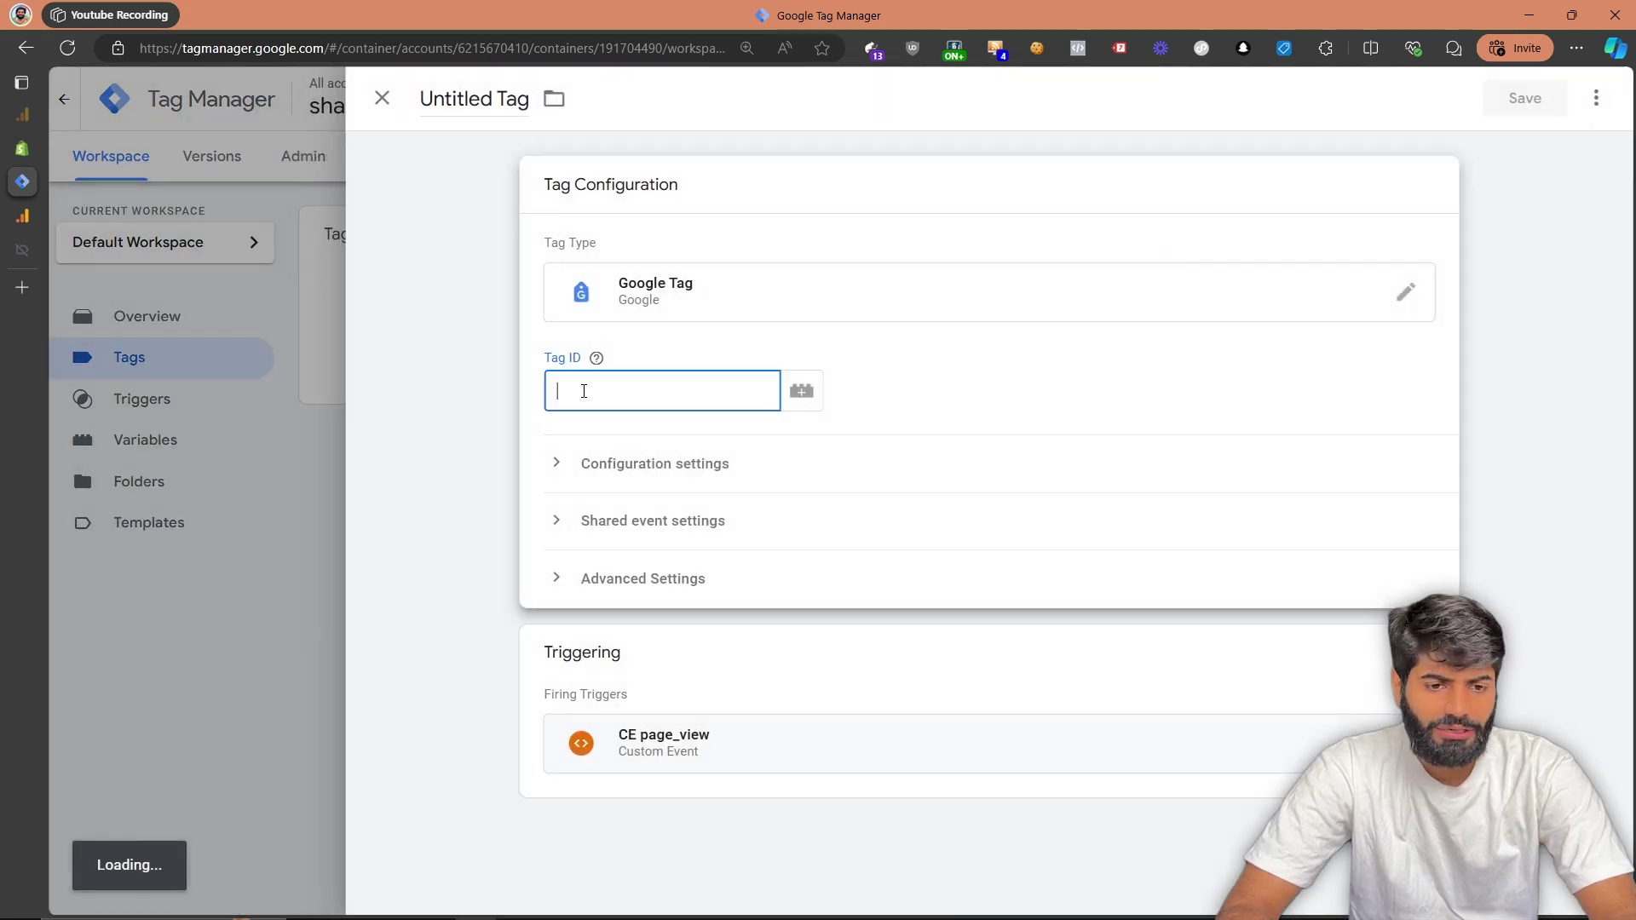
pyautogui.click(26, 215)
# Search GA Admin for 'measurement id' and copy the stream's GA4 Measurement ID
pyautogui.click(128, 228)
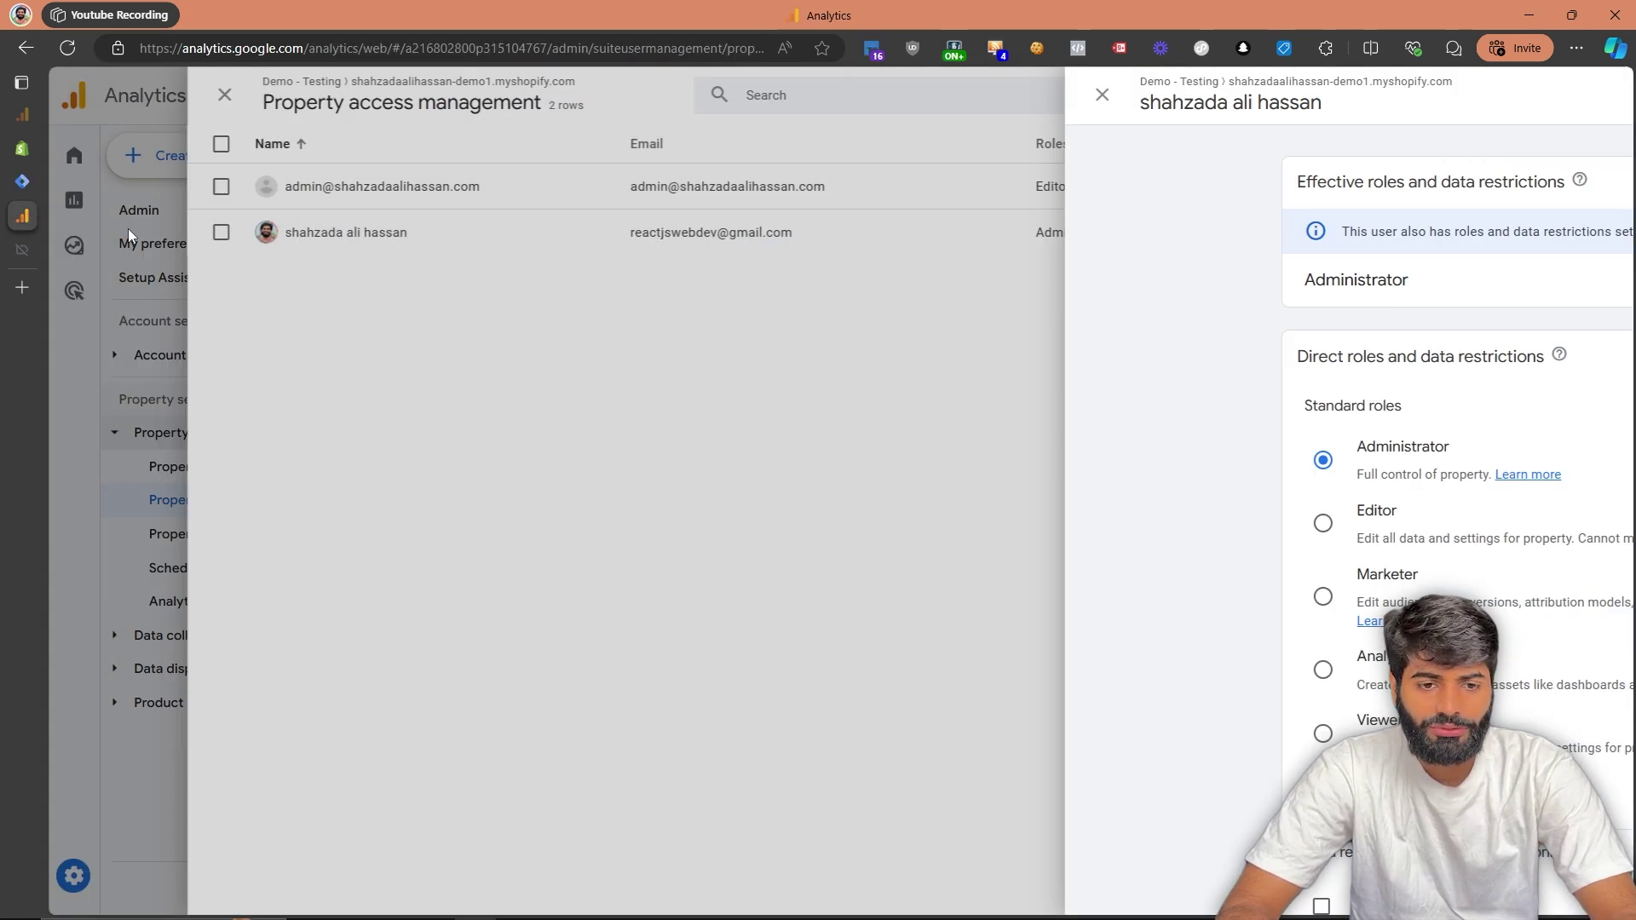
pyautogui.click(223, 355)
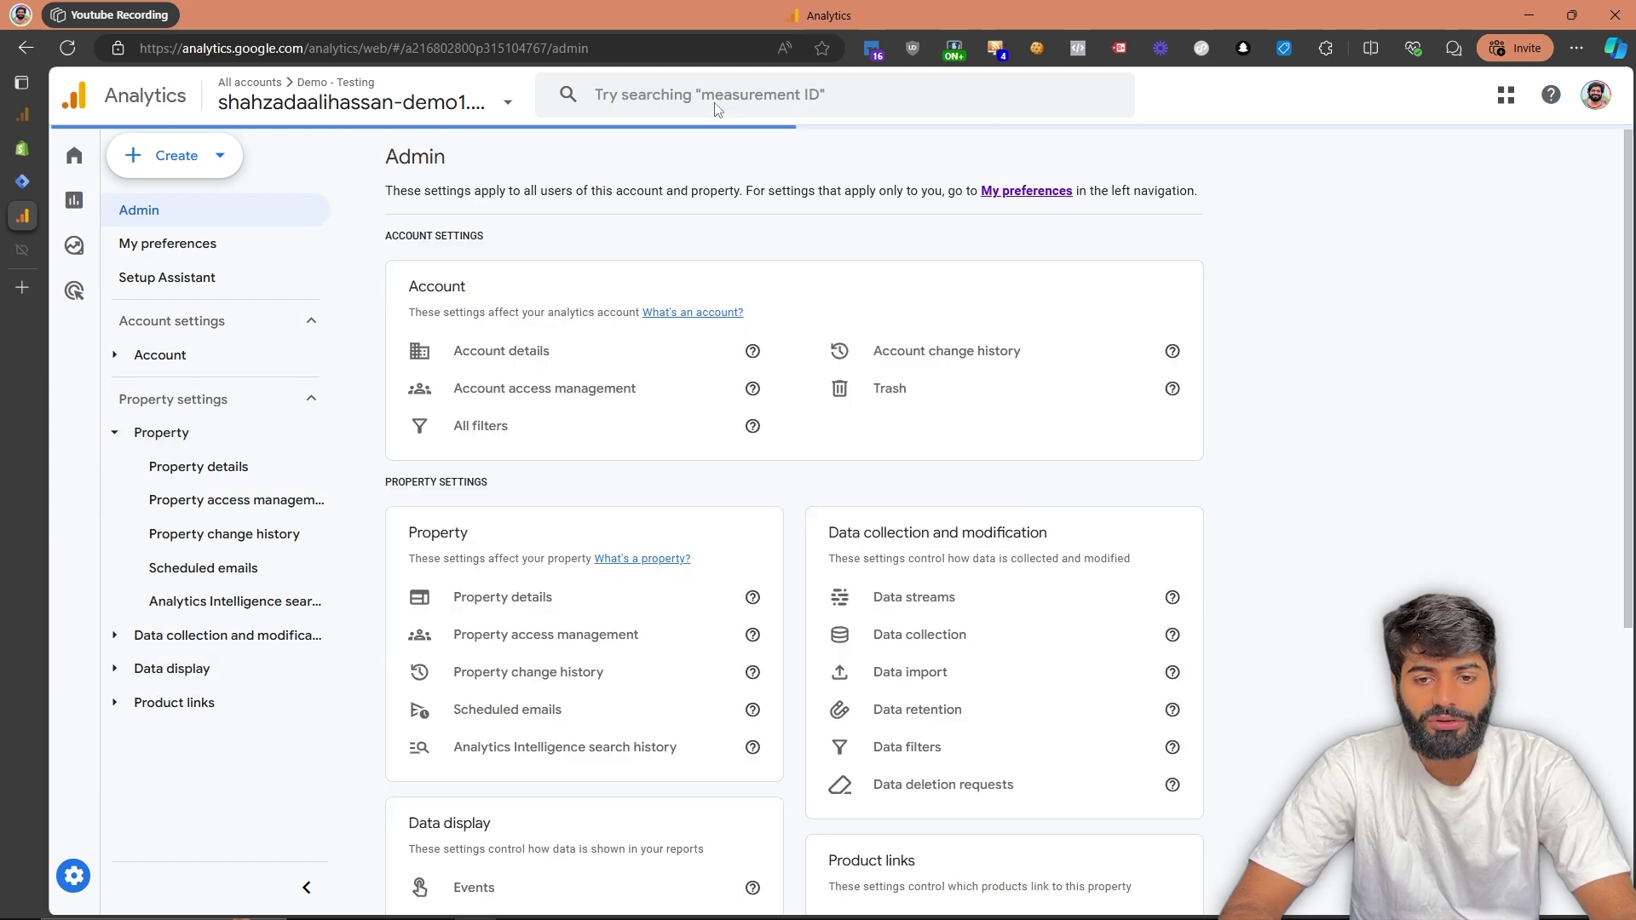
pyautogui.click(715, 96)
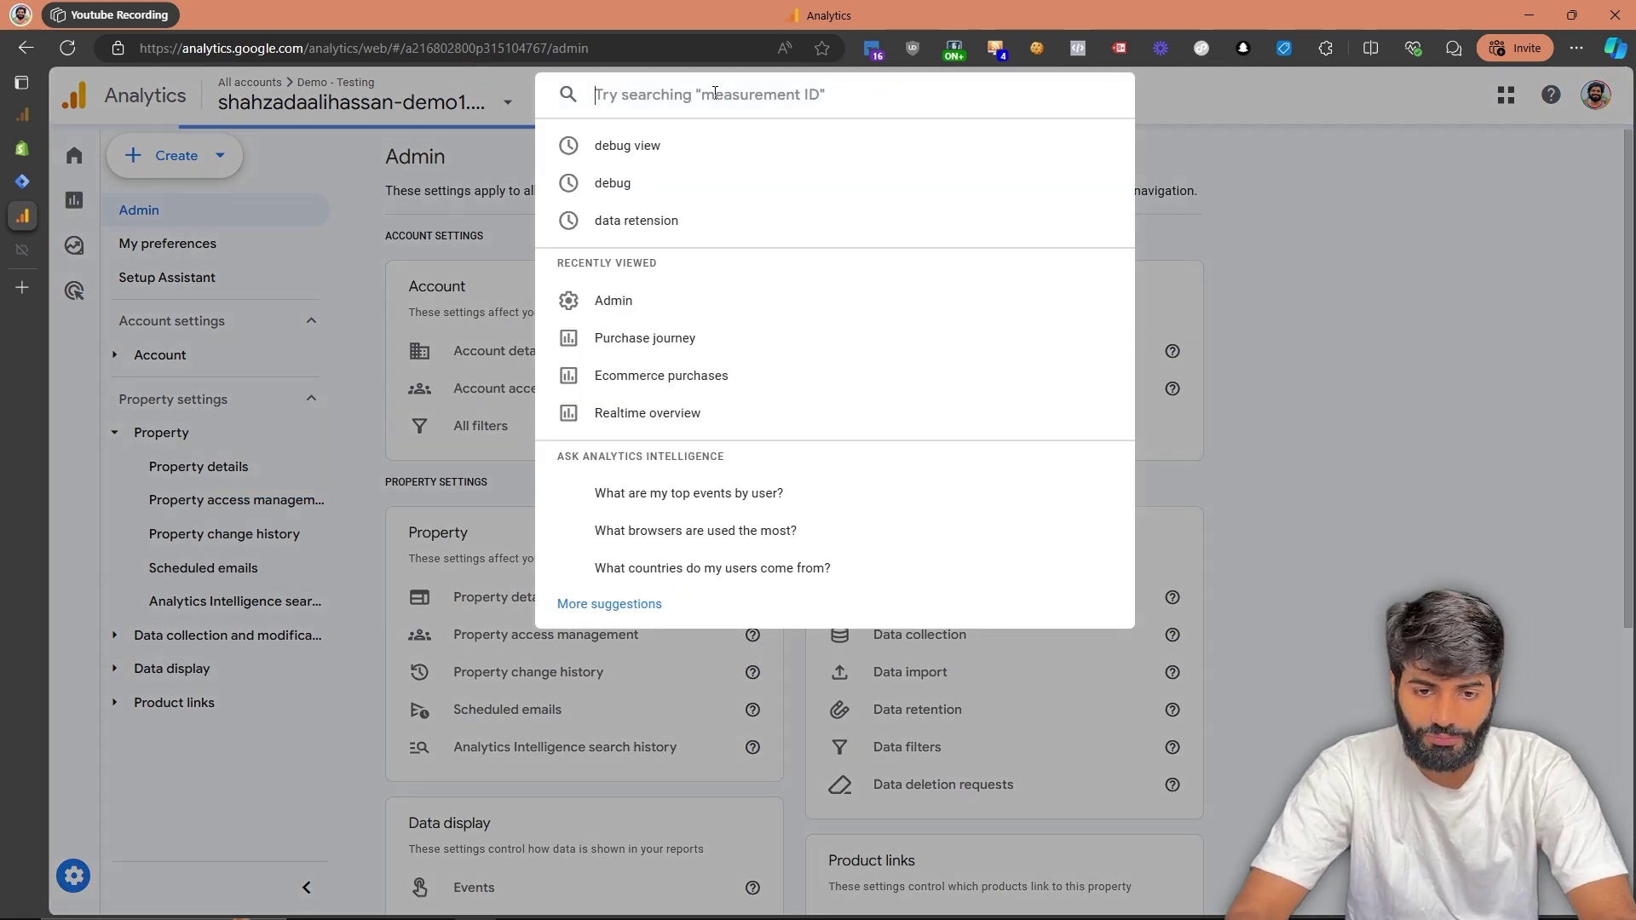
pyautogui.write('measuremen')
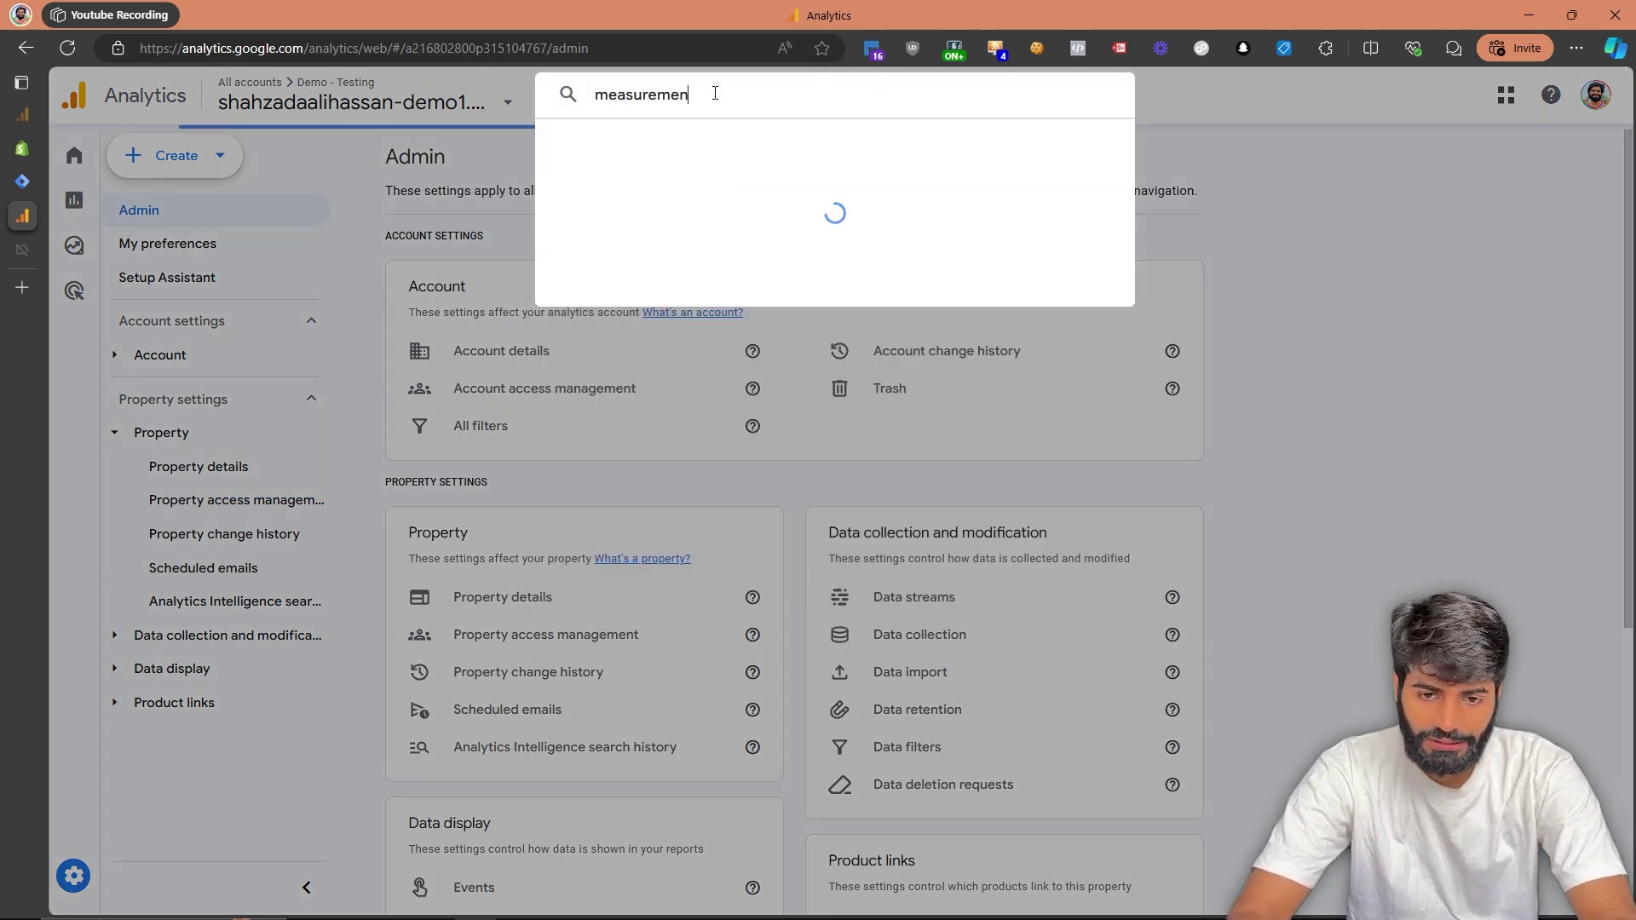
pyautogui.write('t id')
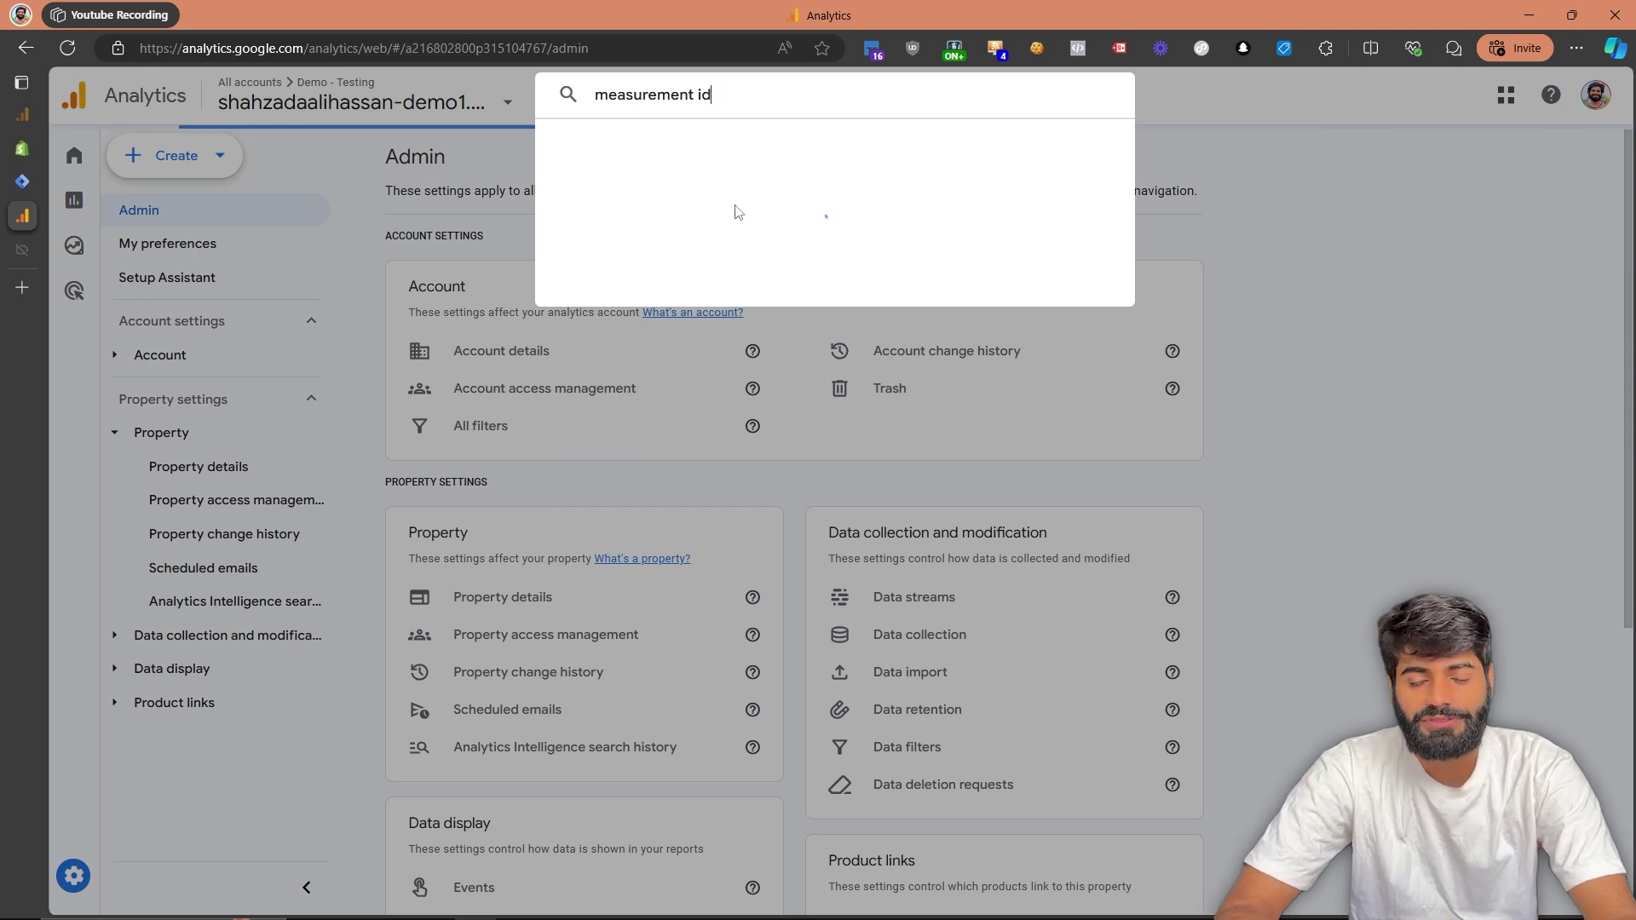
pyautogui.click(645, 257)
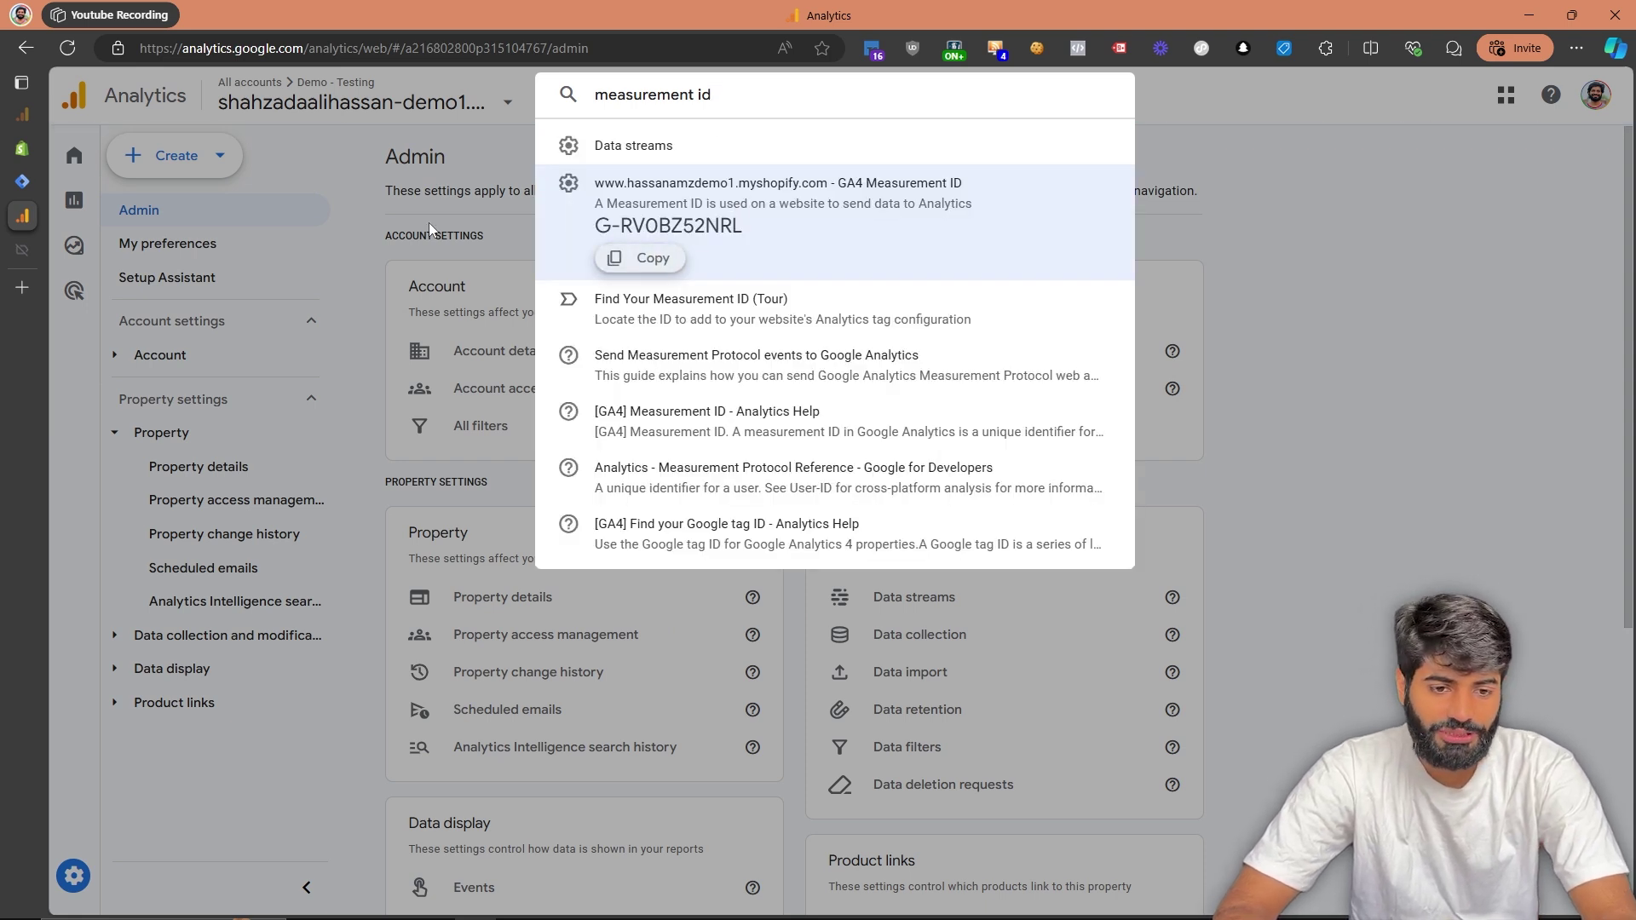
pyautogui.moveTo(44, 156)
pyautogui.click(86, 180)
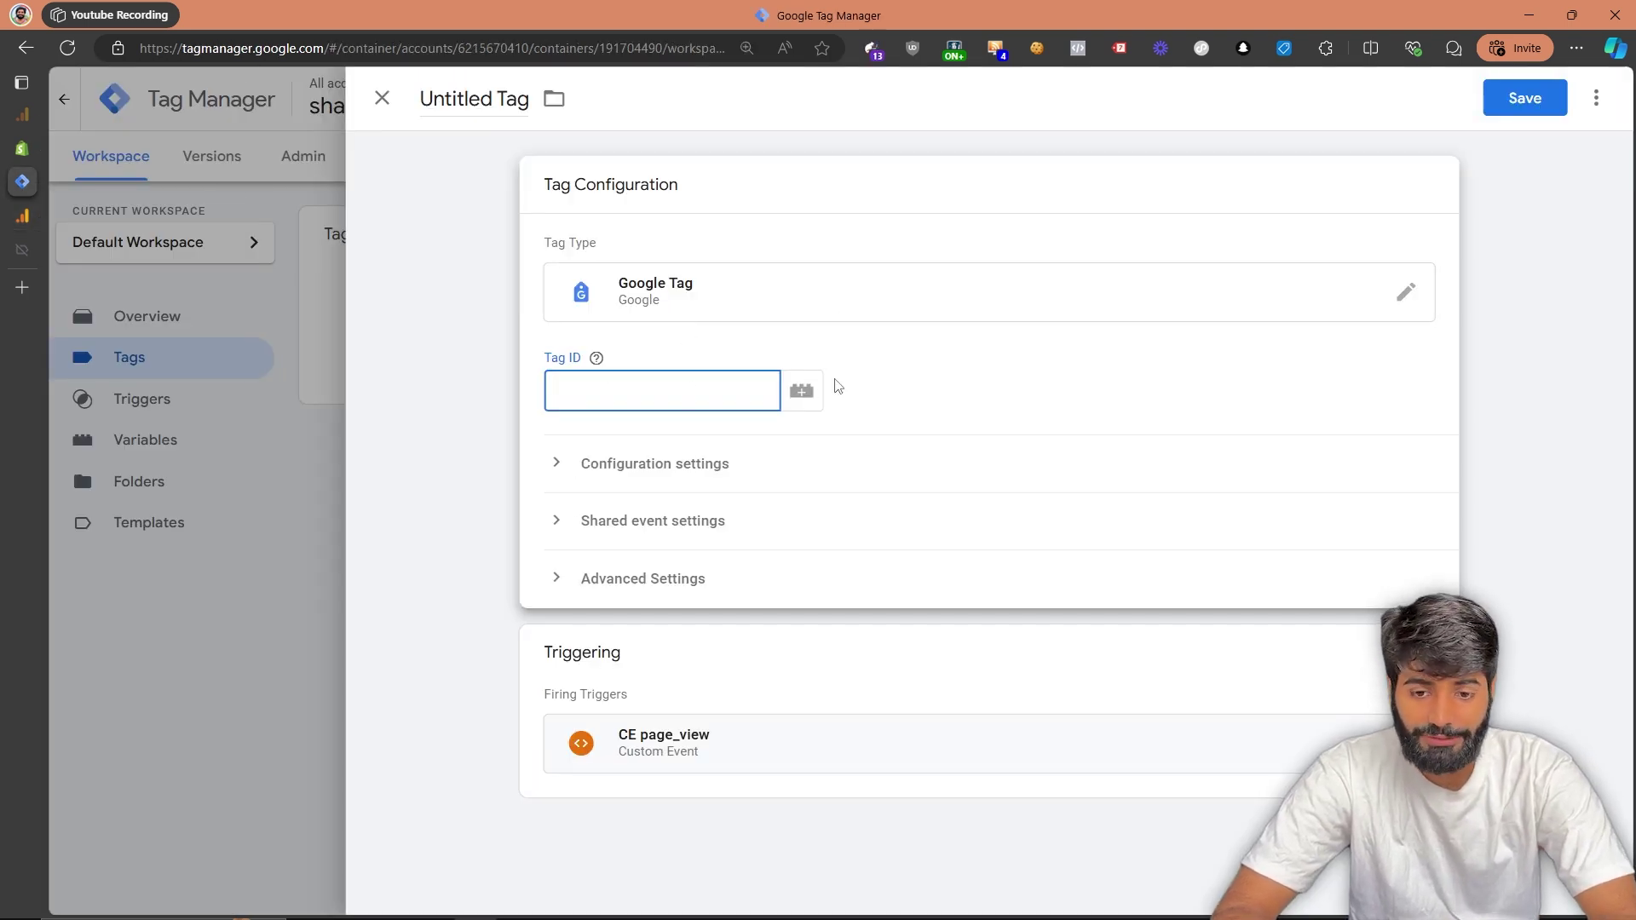
# Create a Constant variable 'Ga4 Measurement ID' holding the pasted ID for the Tag ID
pyautogui.click(802, 392)
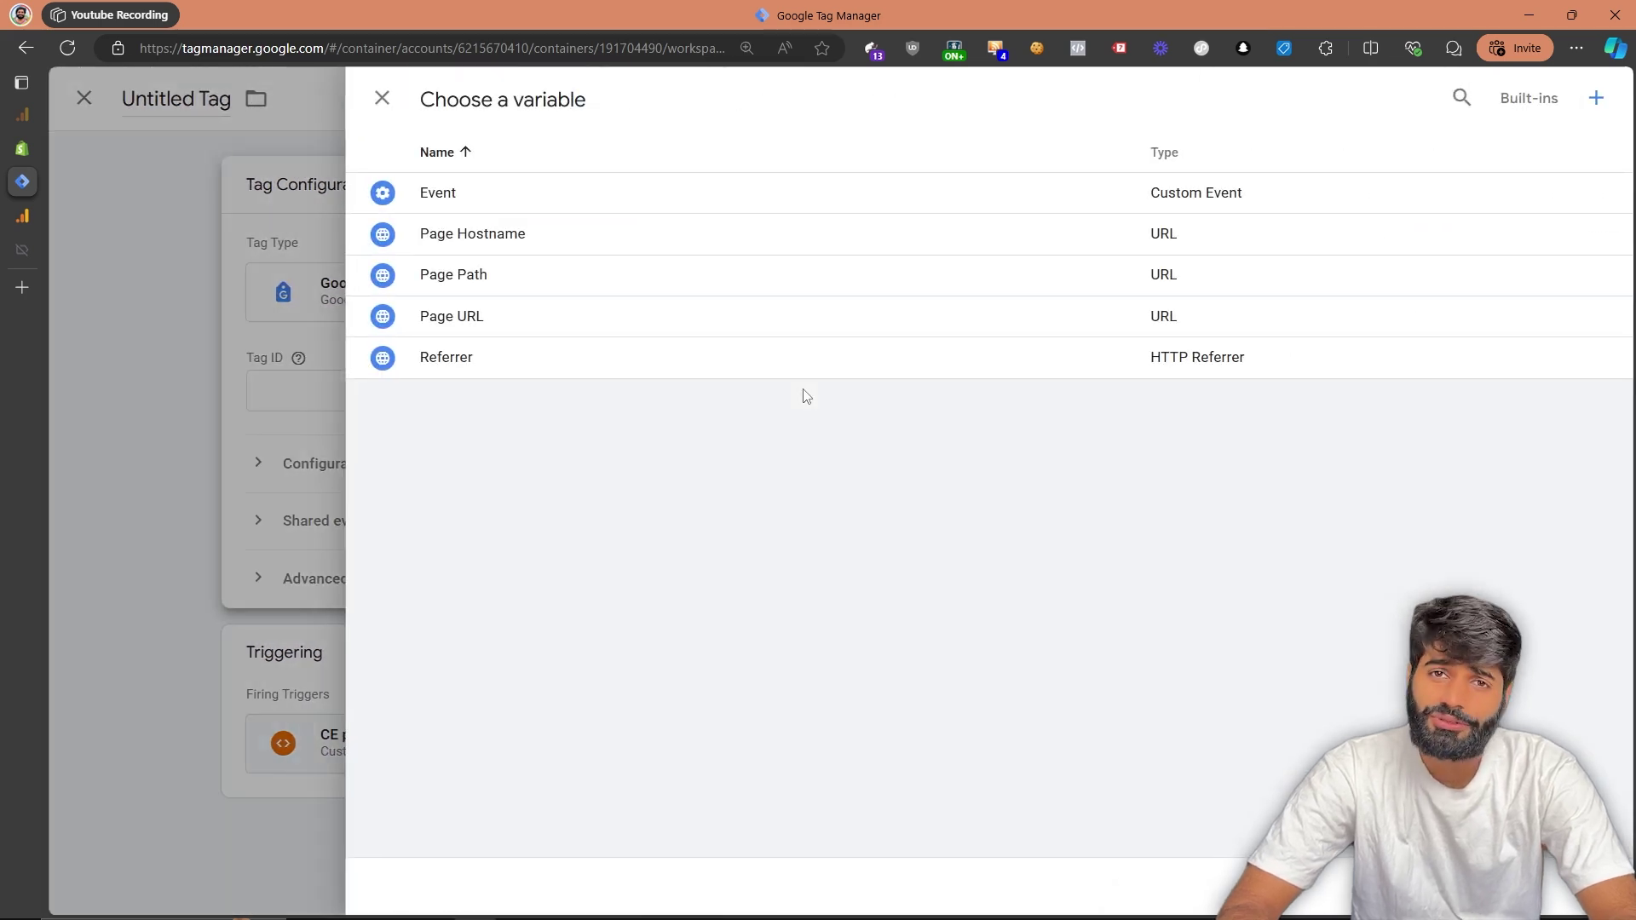
pyautogui.click(1592, 97)
pyautogui.click(1157, 336)
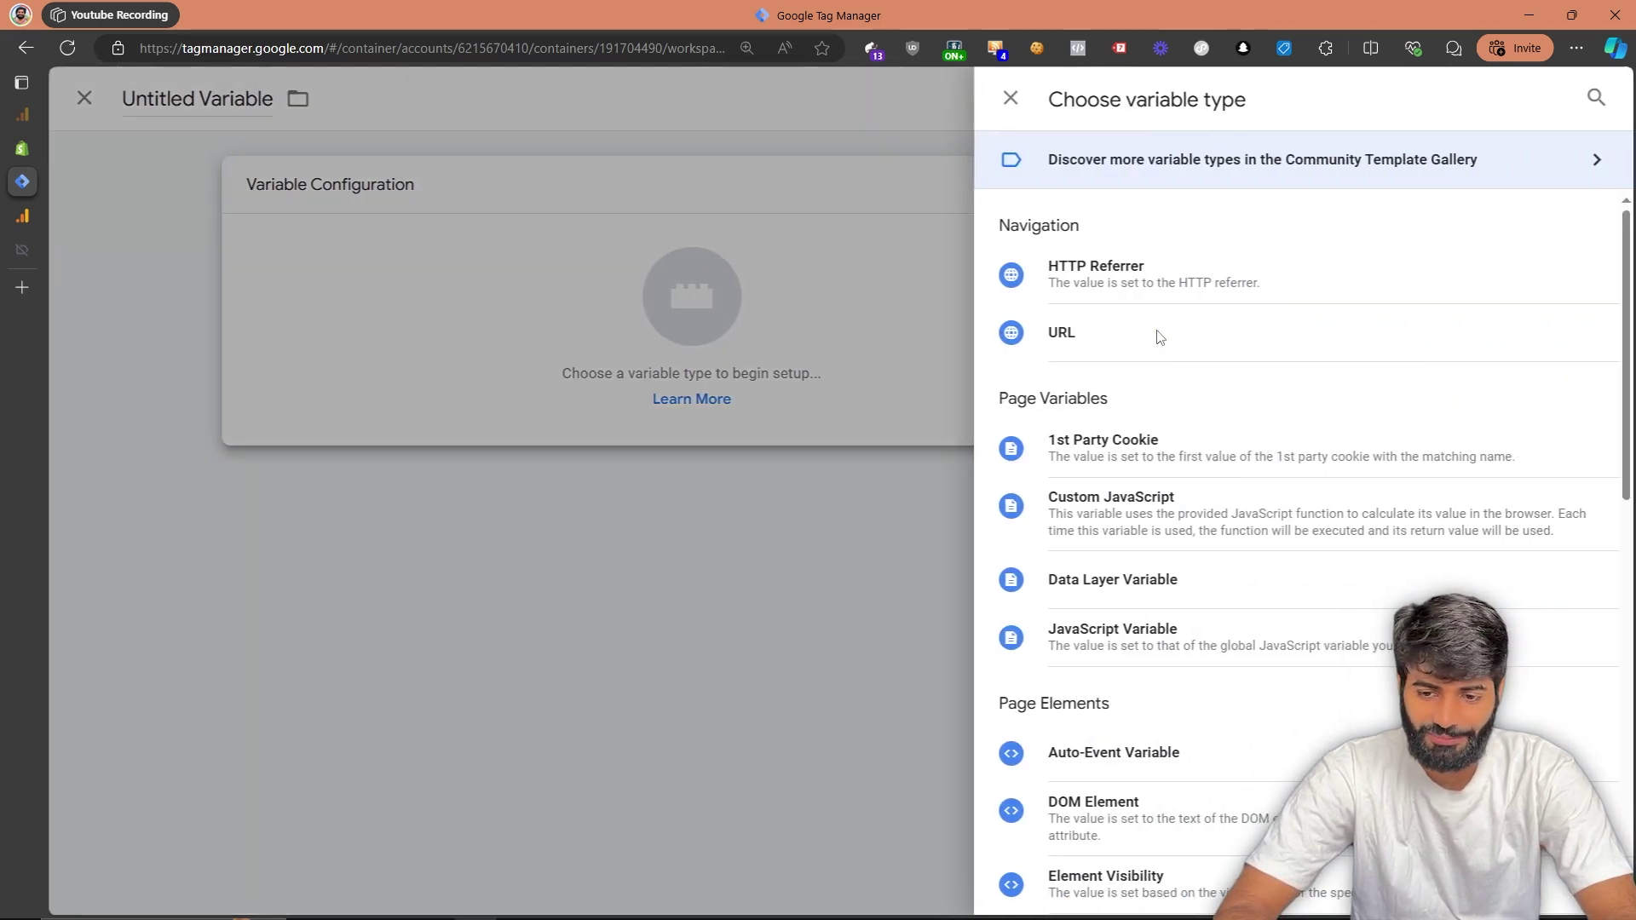
pyautogui.scroll(-5, 1157, 336)
pyautogui.click(993, 535)
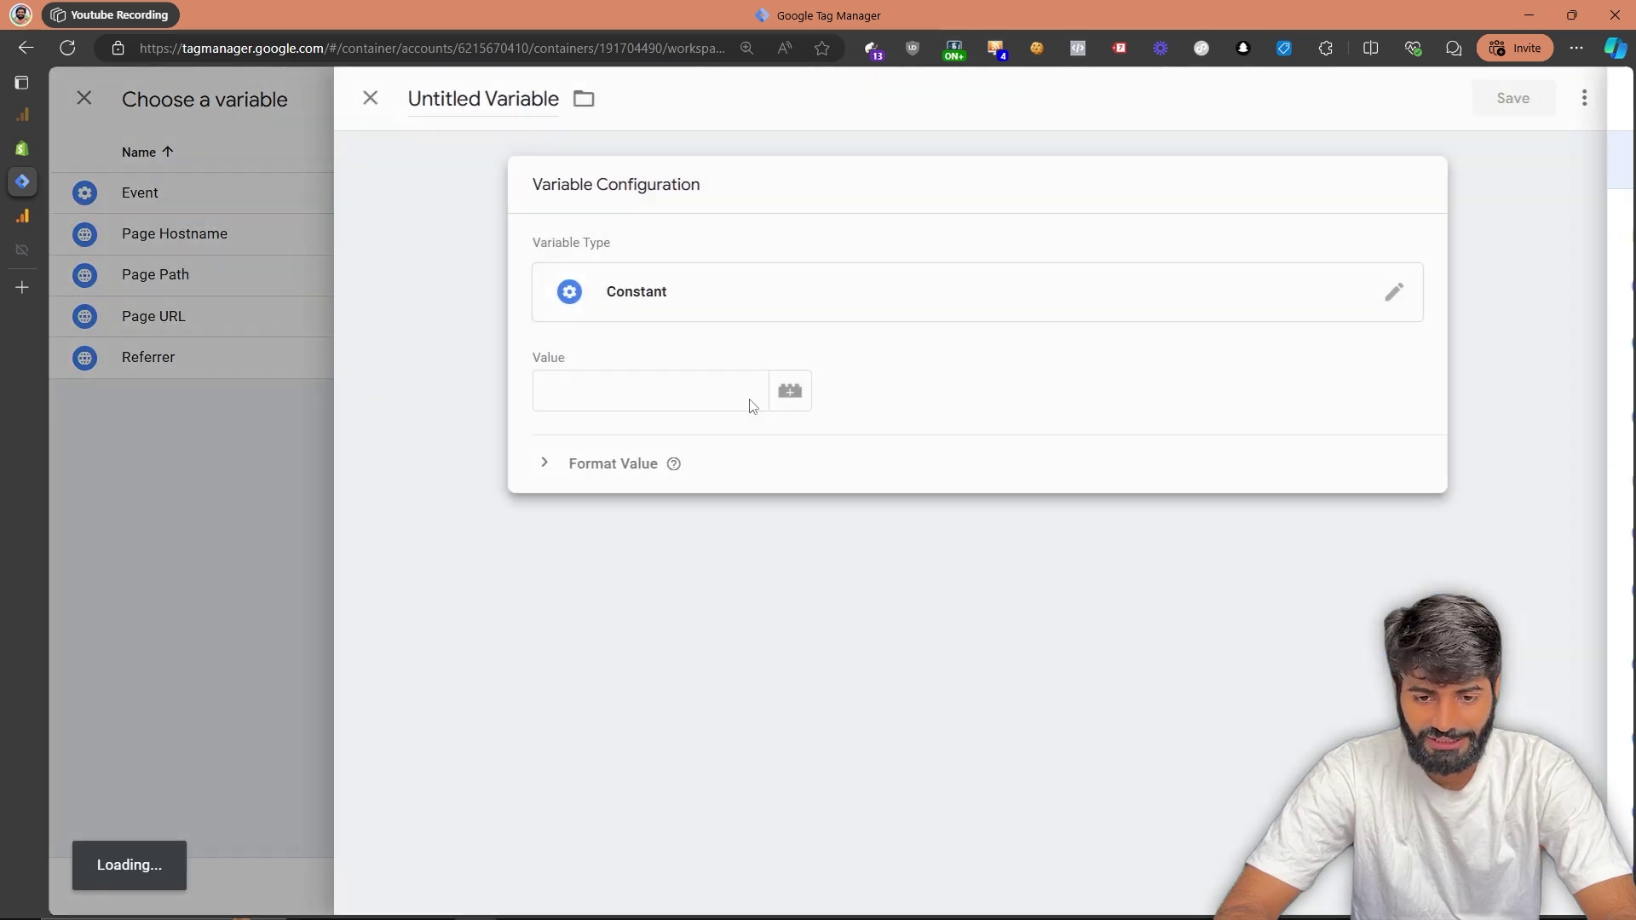
pyautogui.click(659, 390)
pyautogui.hotkey('ctrl', 'v')
pyautogui.click(508, 99)
pyautogui.write('Ga4')
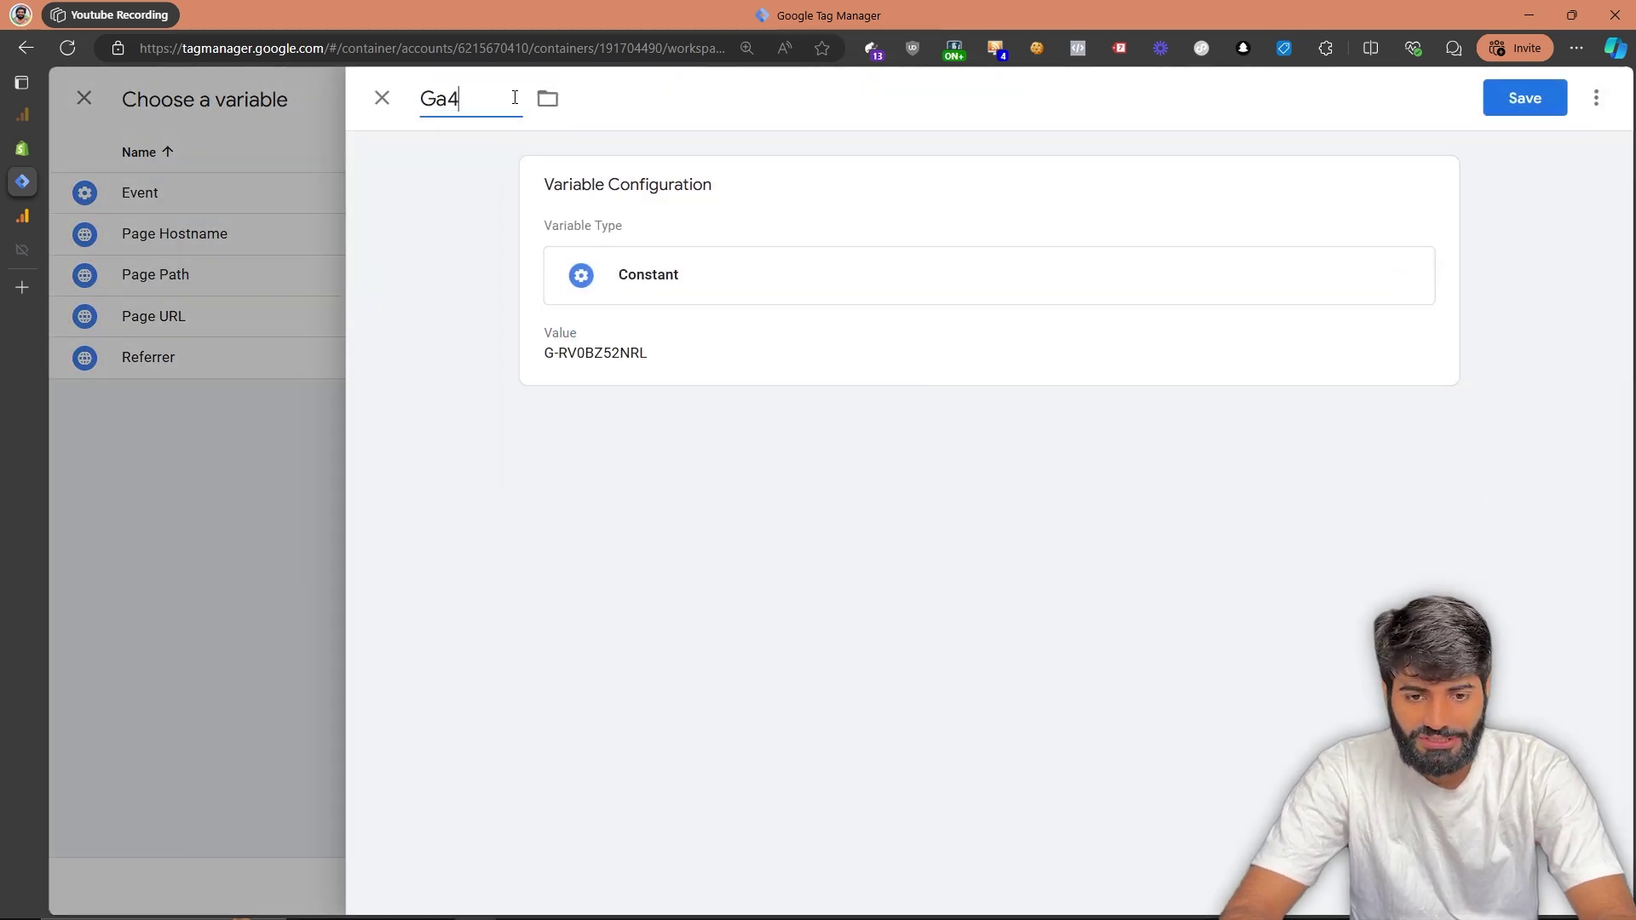
pyautogui.write(' Measurement ID')
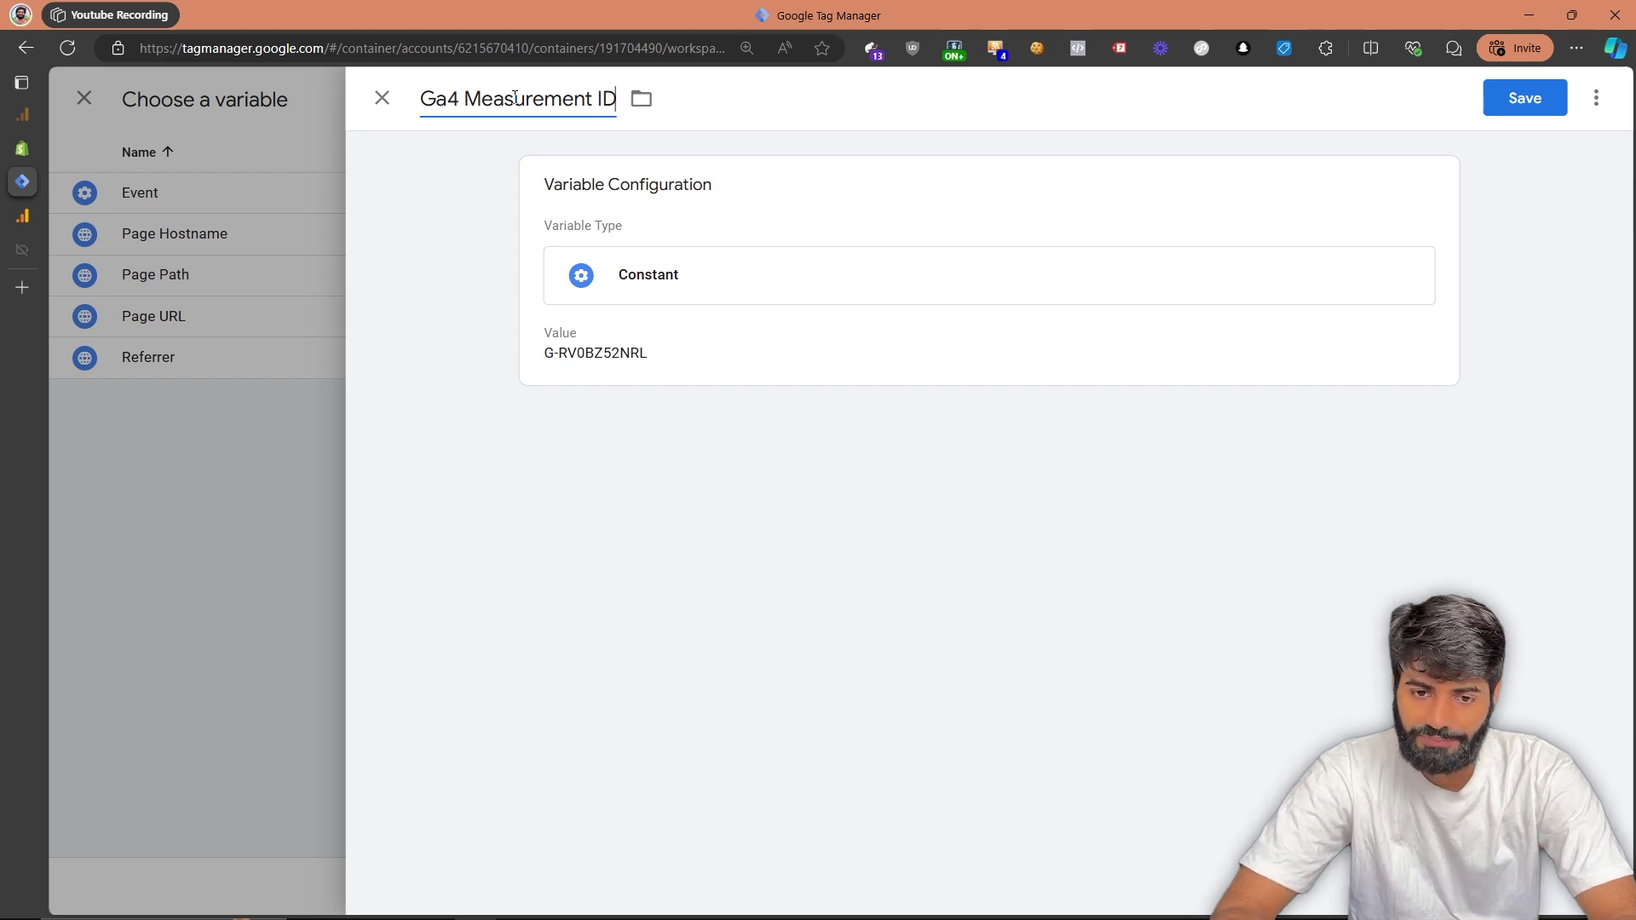
pyautogui.click(1526, 97)
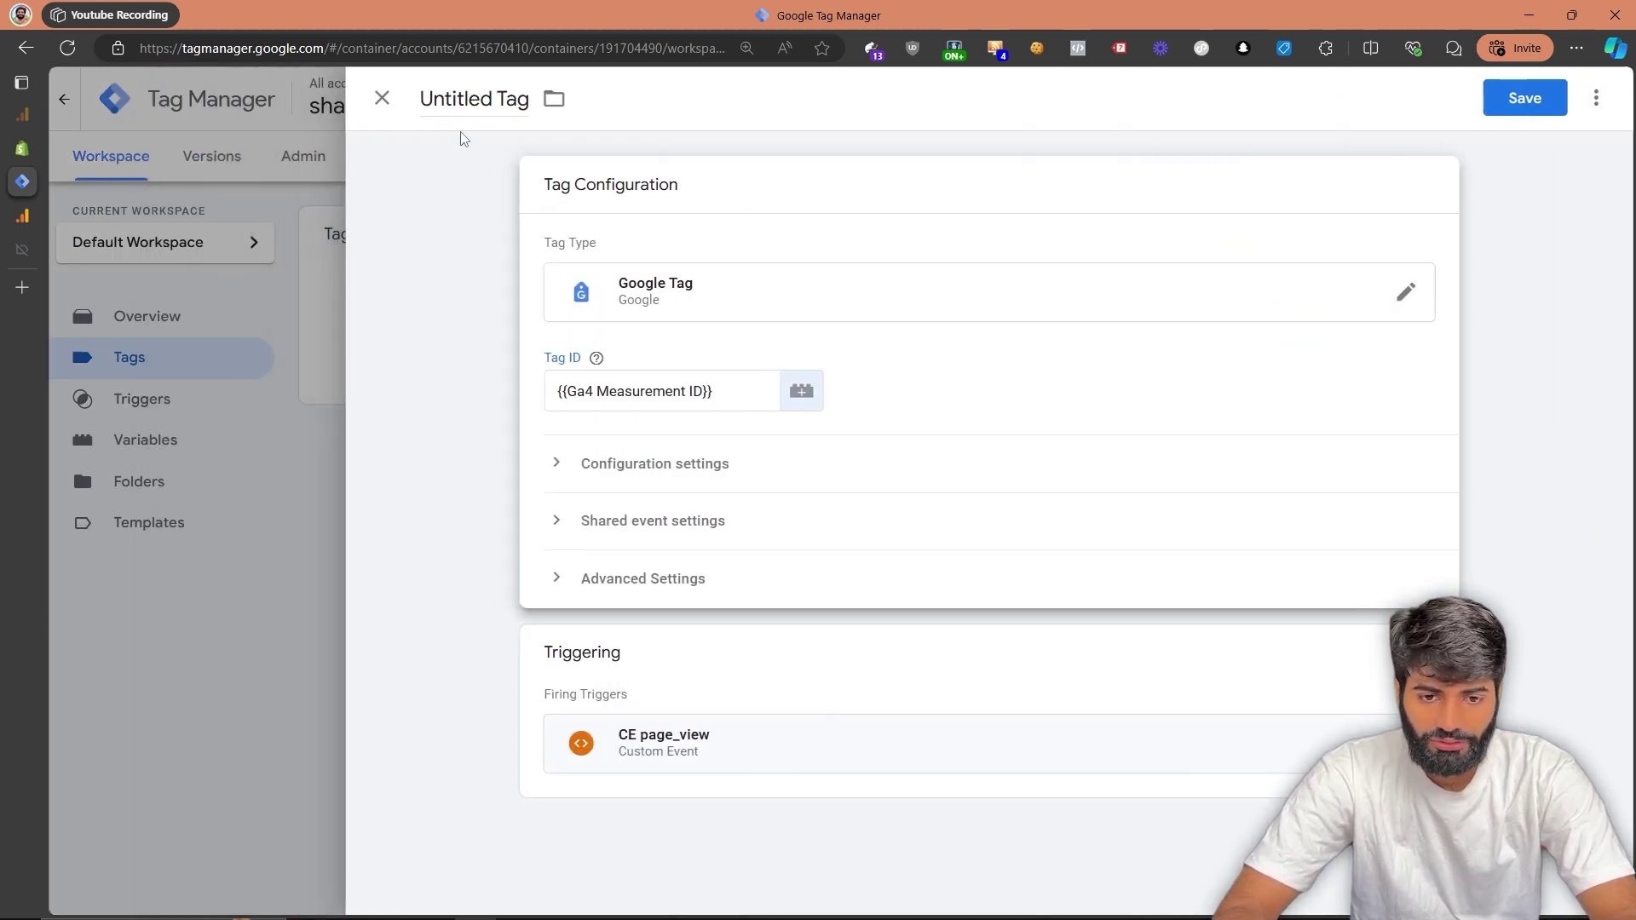
# Rename the tag 'Ga4 Configuration Tag' and save it
pyautogui.click(439, 99)
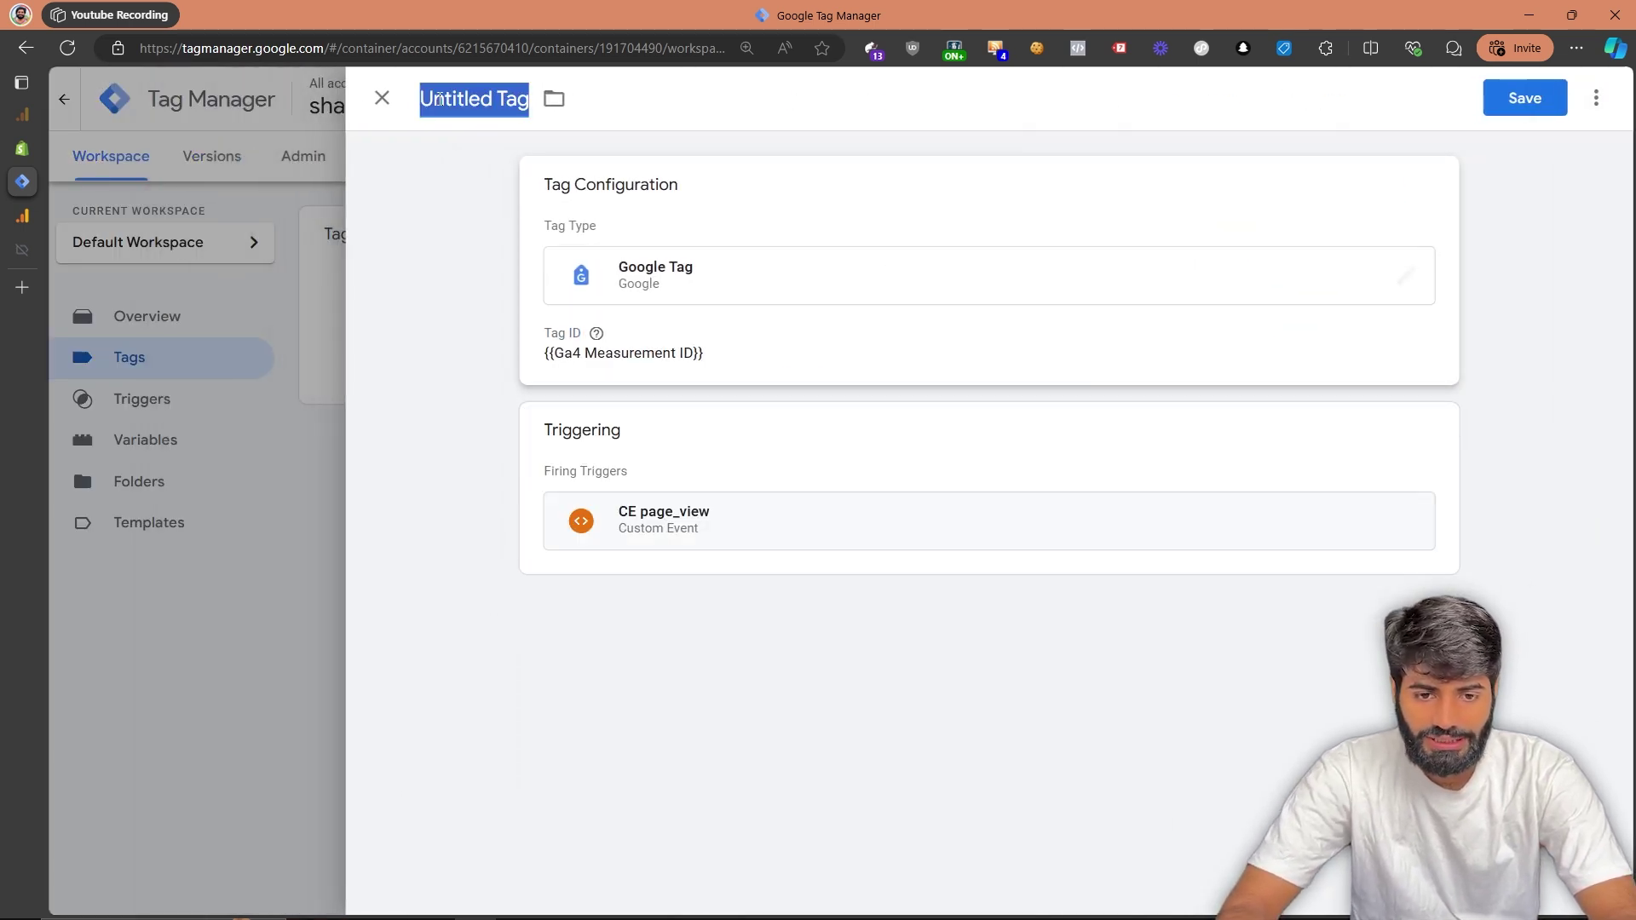
pyautogui.write('Ga4 Configuration Tag')
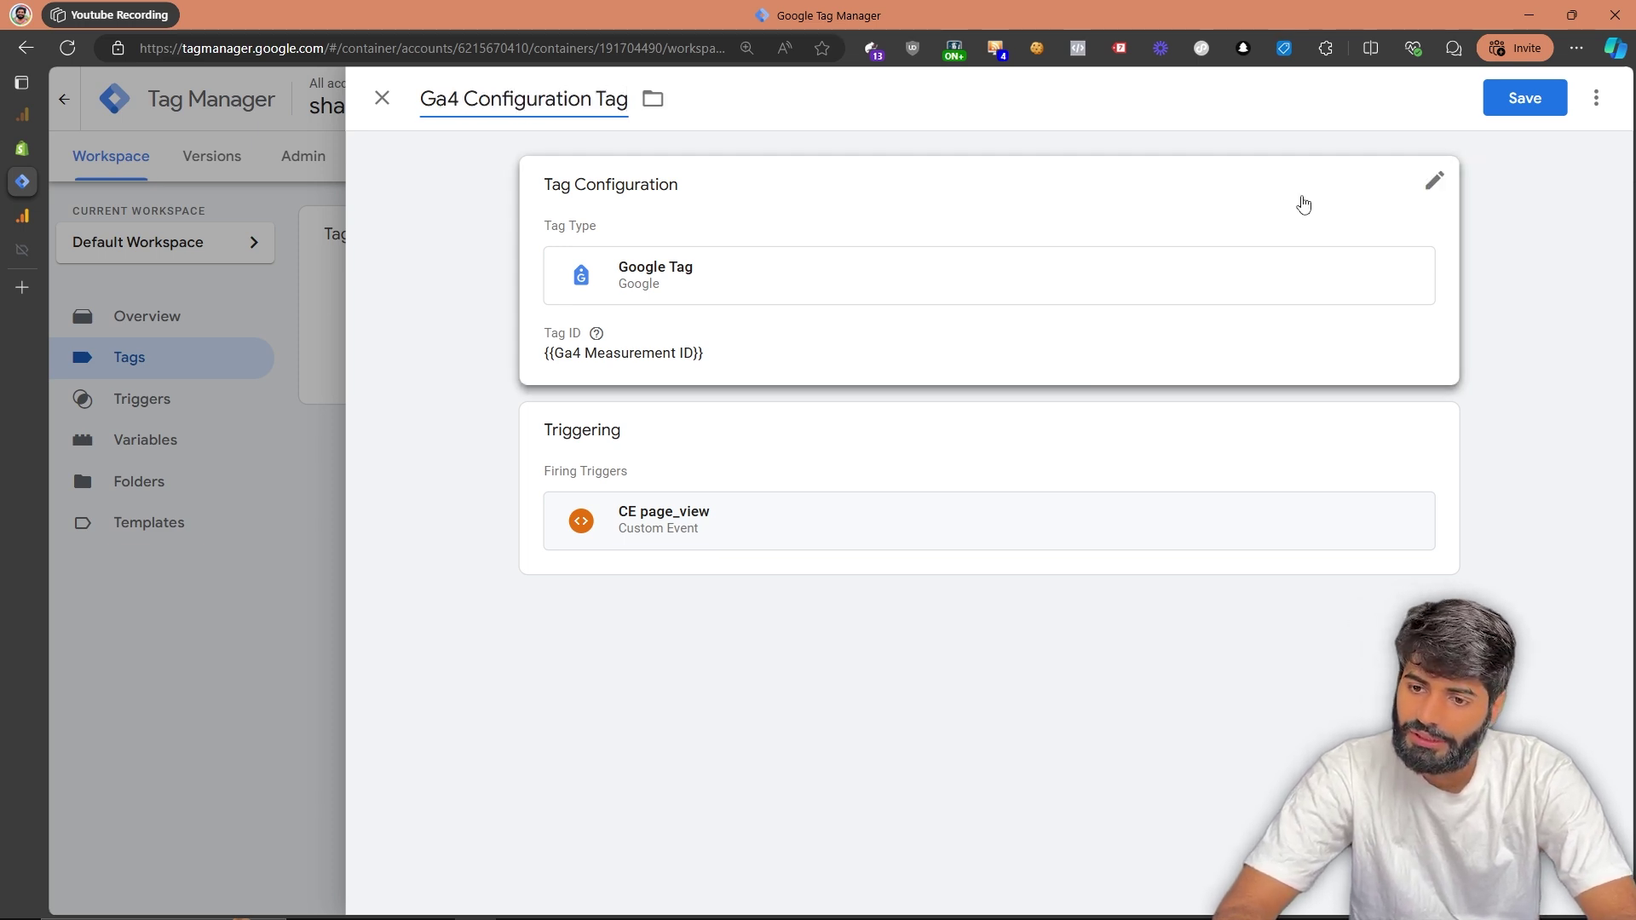
pyautogui.click(1498, 109)
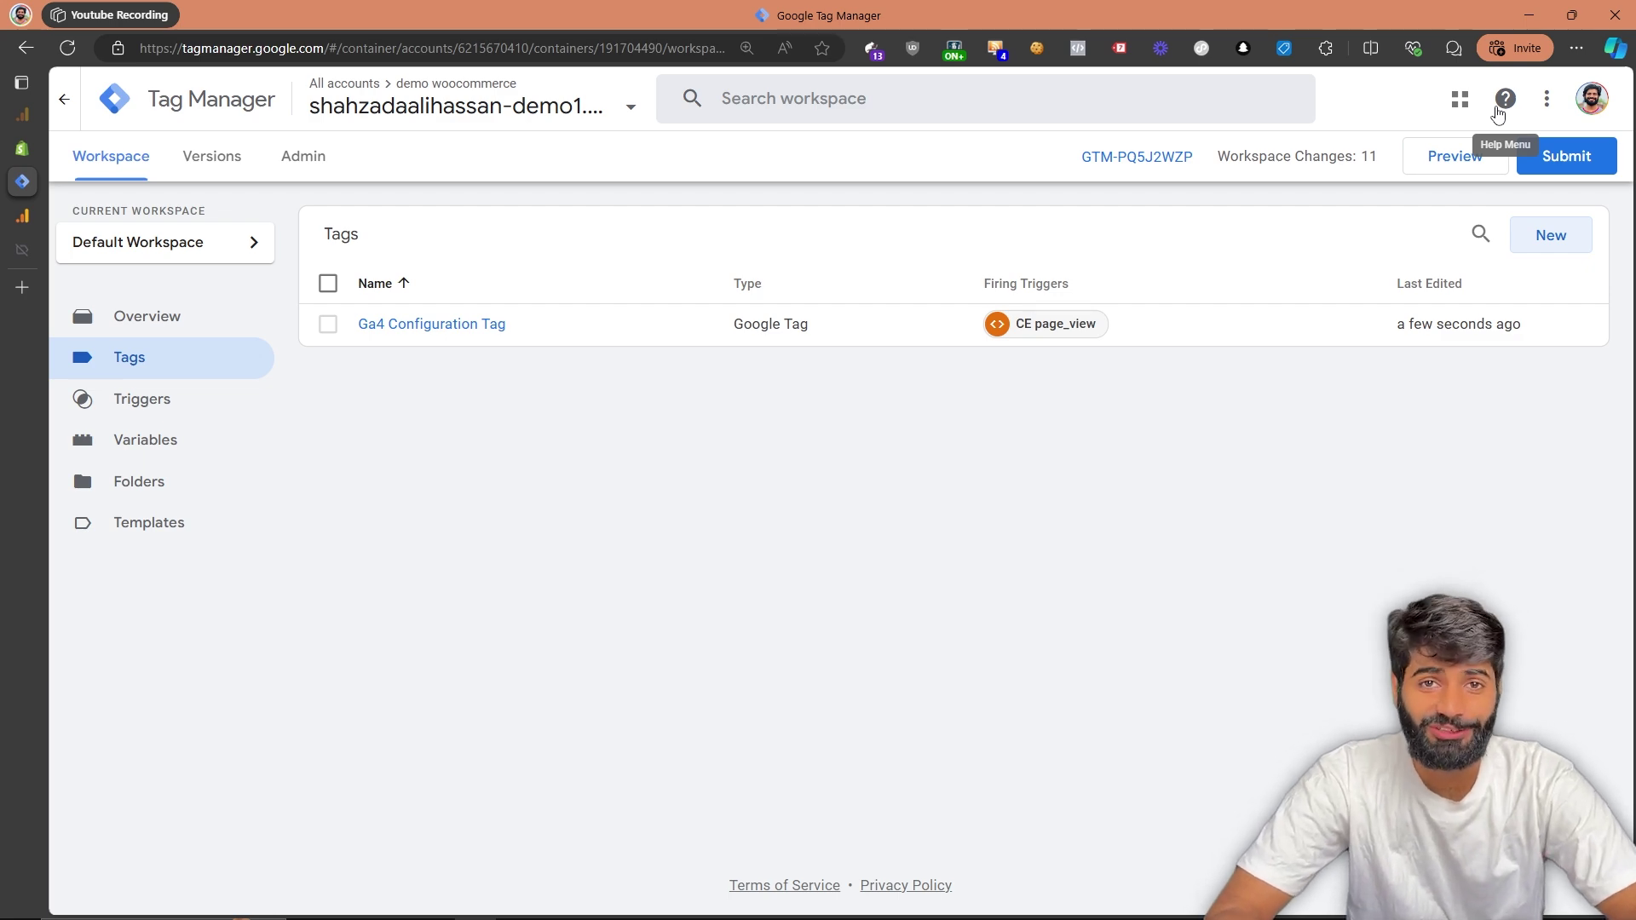
# Submit and publish the workspace as Version 5 without a version description
pyautogui.click(1586, 157)
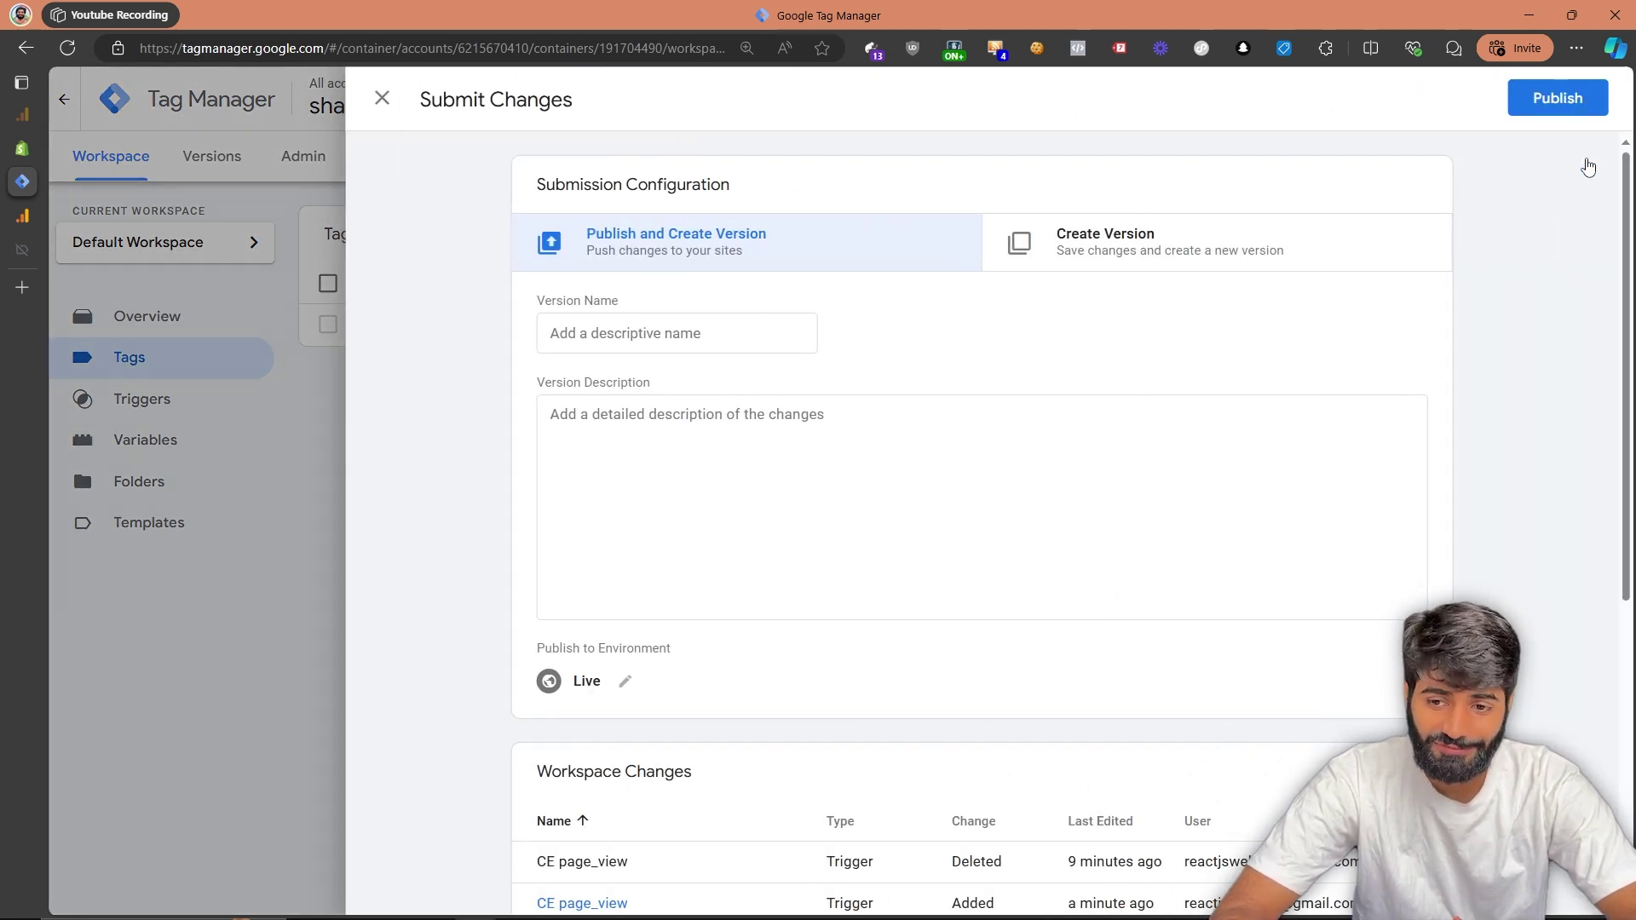
pyautogui.click(1578, 90)
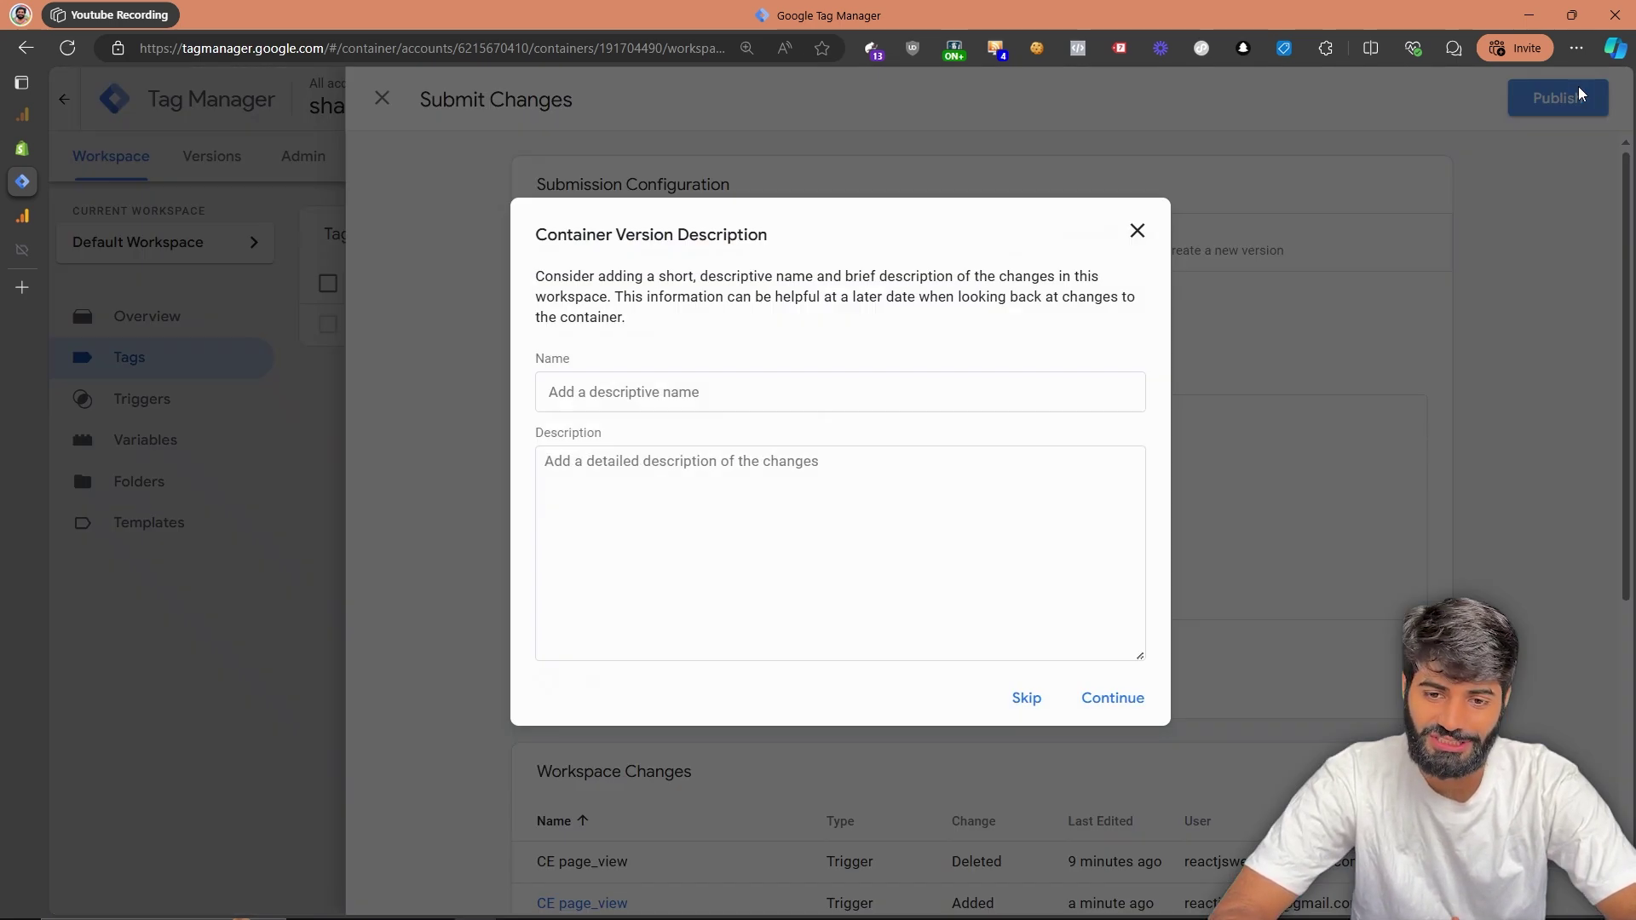
pyautogui.click(1108, 699)
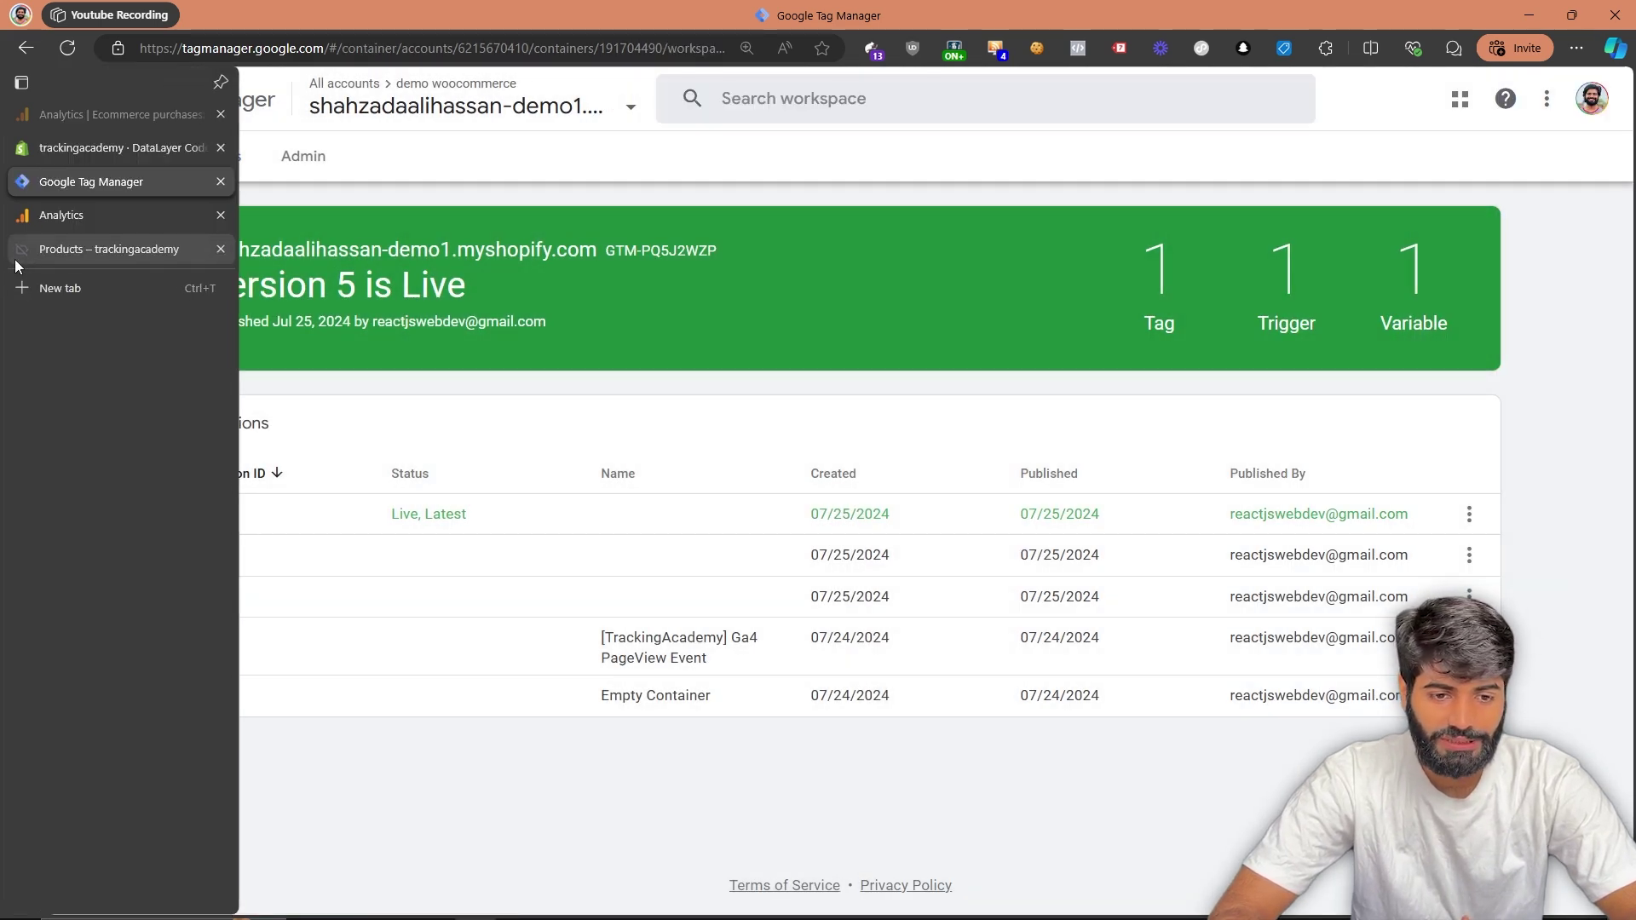
pyautogui.click(20, 257)
# Reload the store's products page and check the detected tags in Tag Assistant
pyautogui.press('F5')
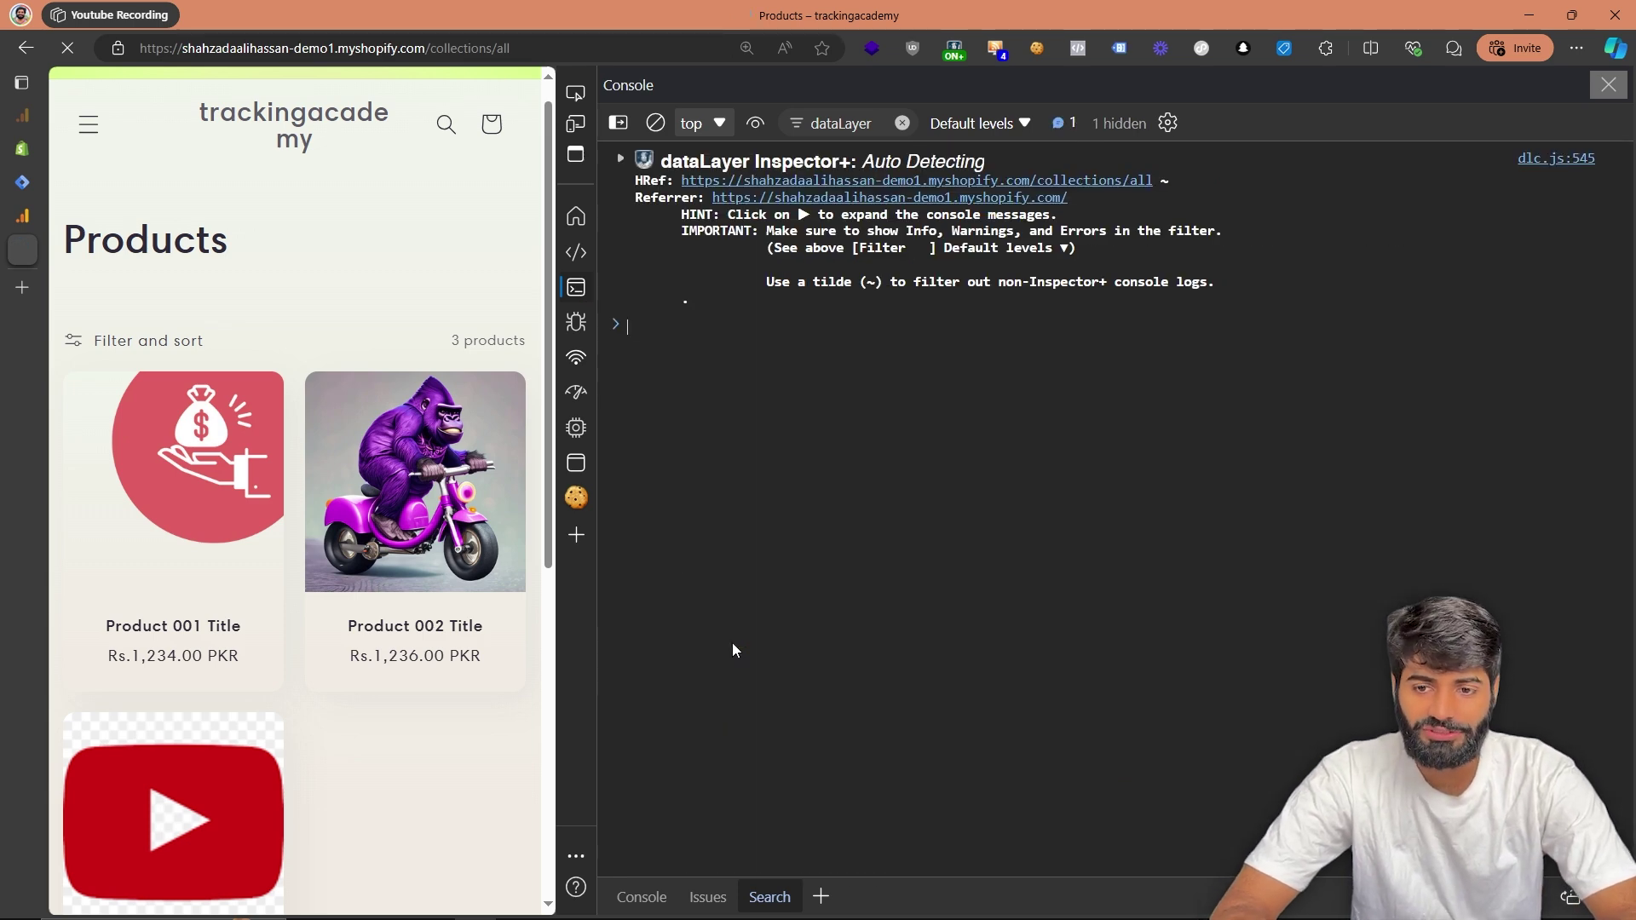
pyautogui.click(1118, 49)
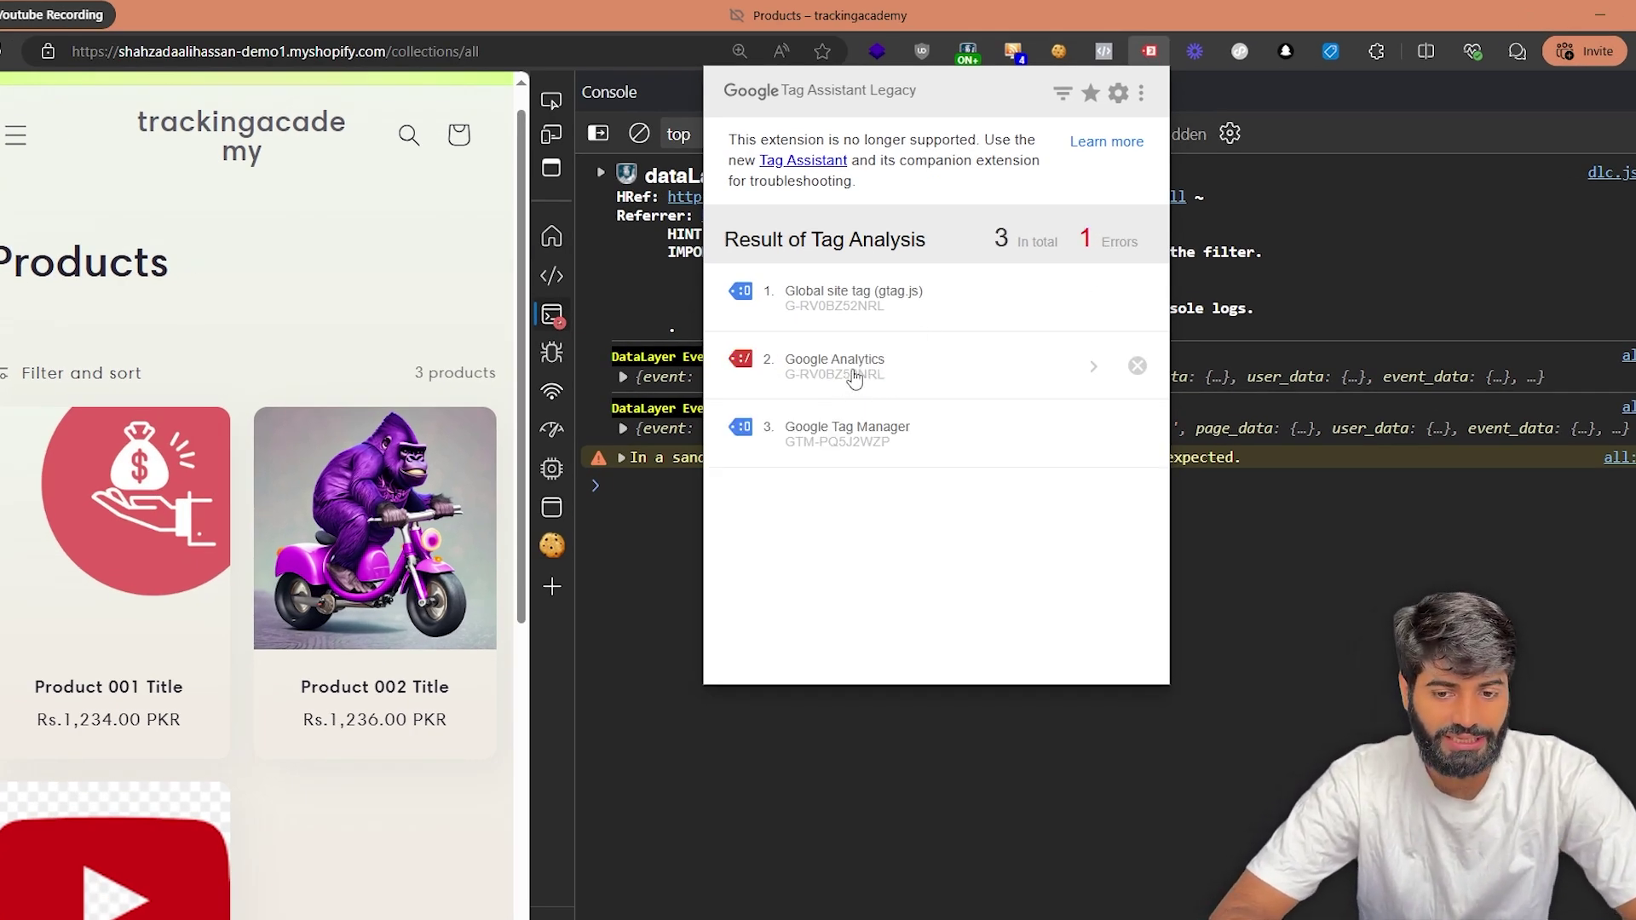
pyautogui.click(629, 560)
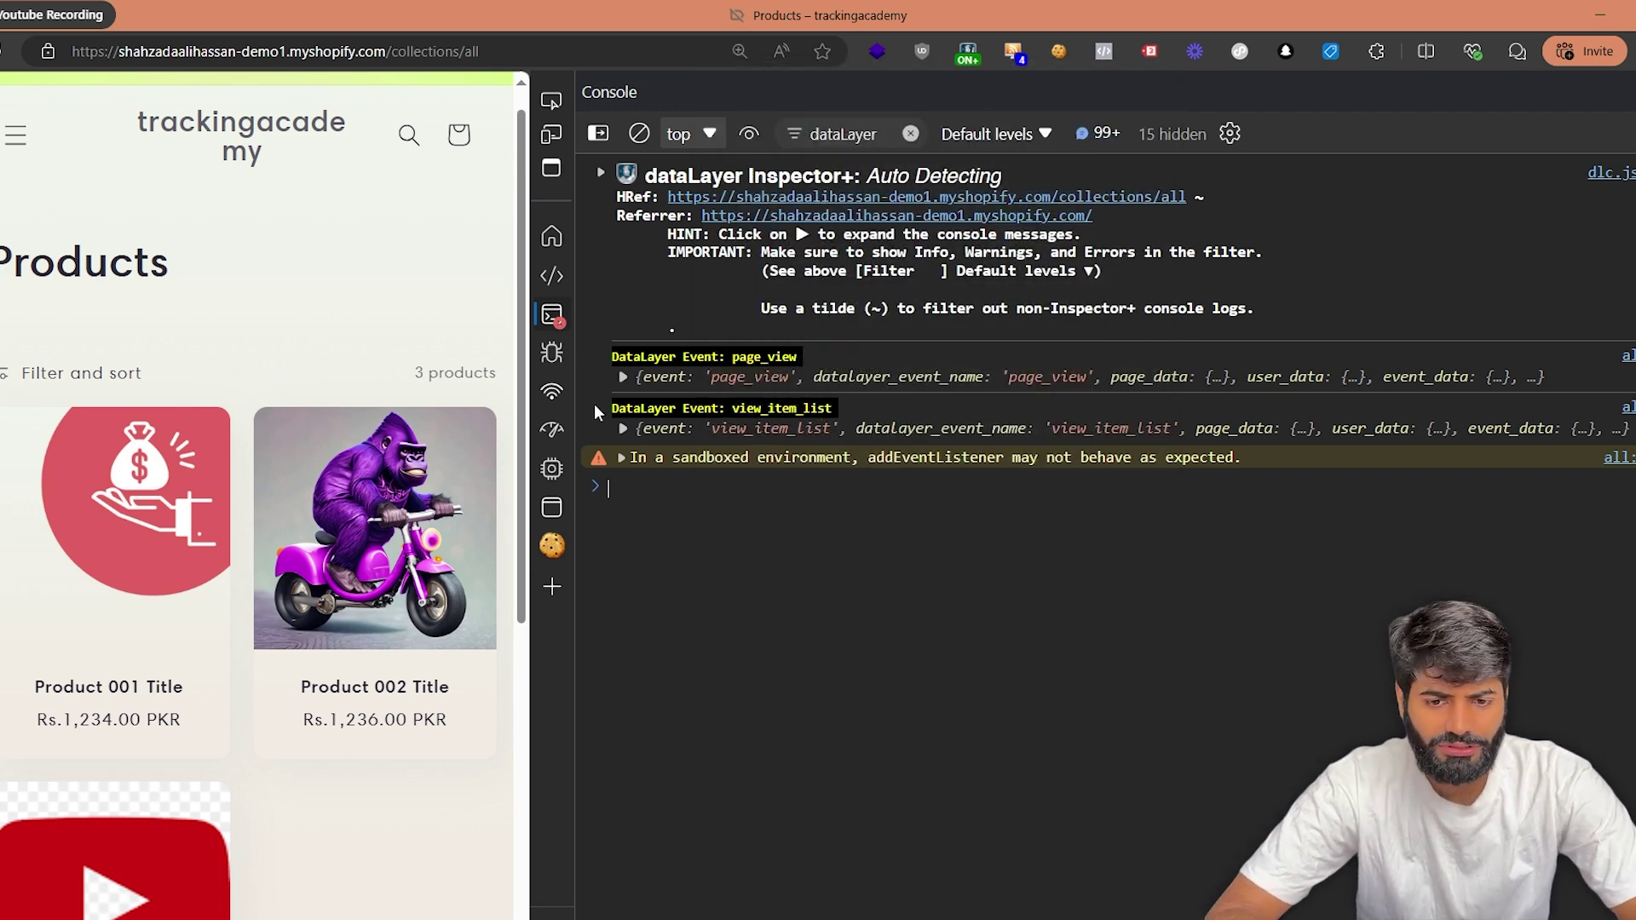
# Inspect the GA4 collect request payloads for page_view and scroll in the Network log, then return to Console
pyautogui.click(563, 401)
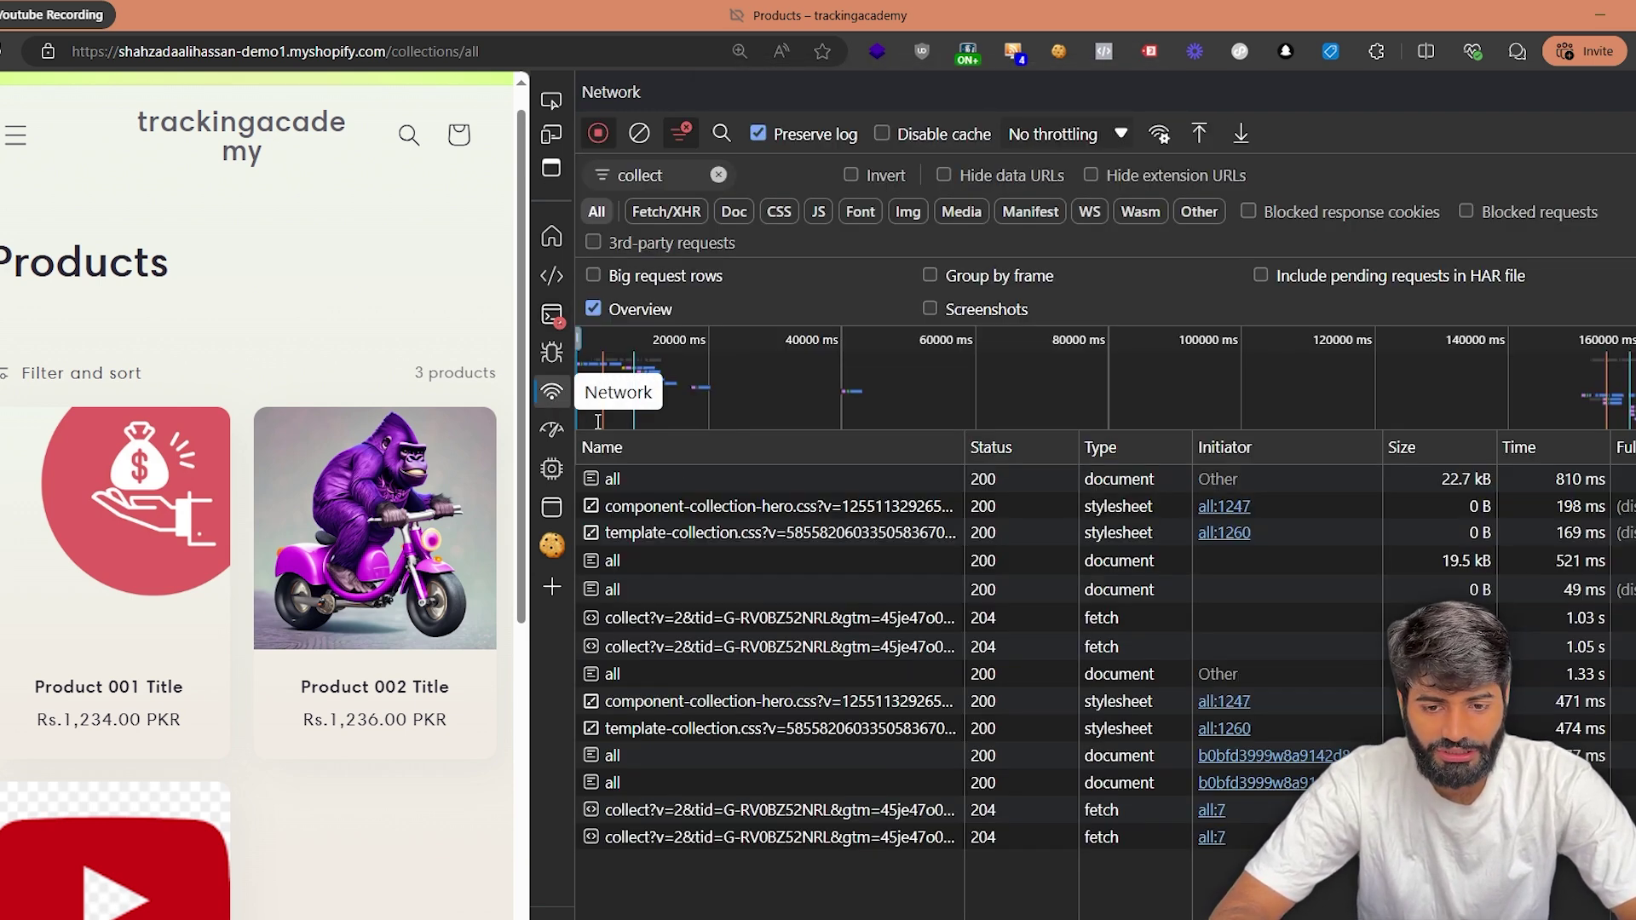
pyautogui.click(719, 838)
pyautogui.scroll(-5, 1016, 748)
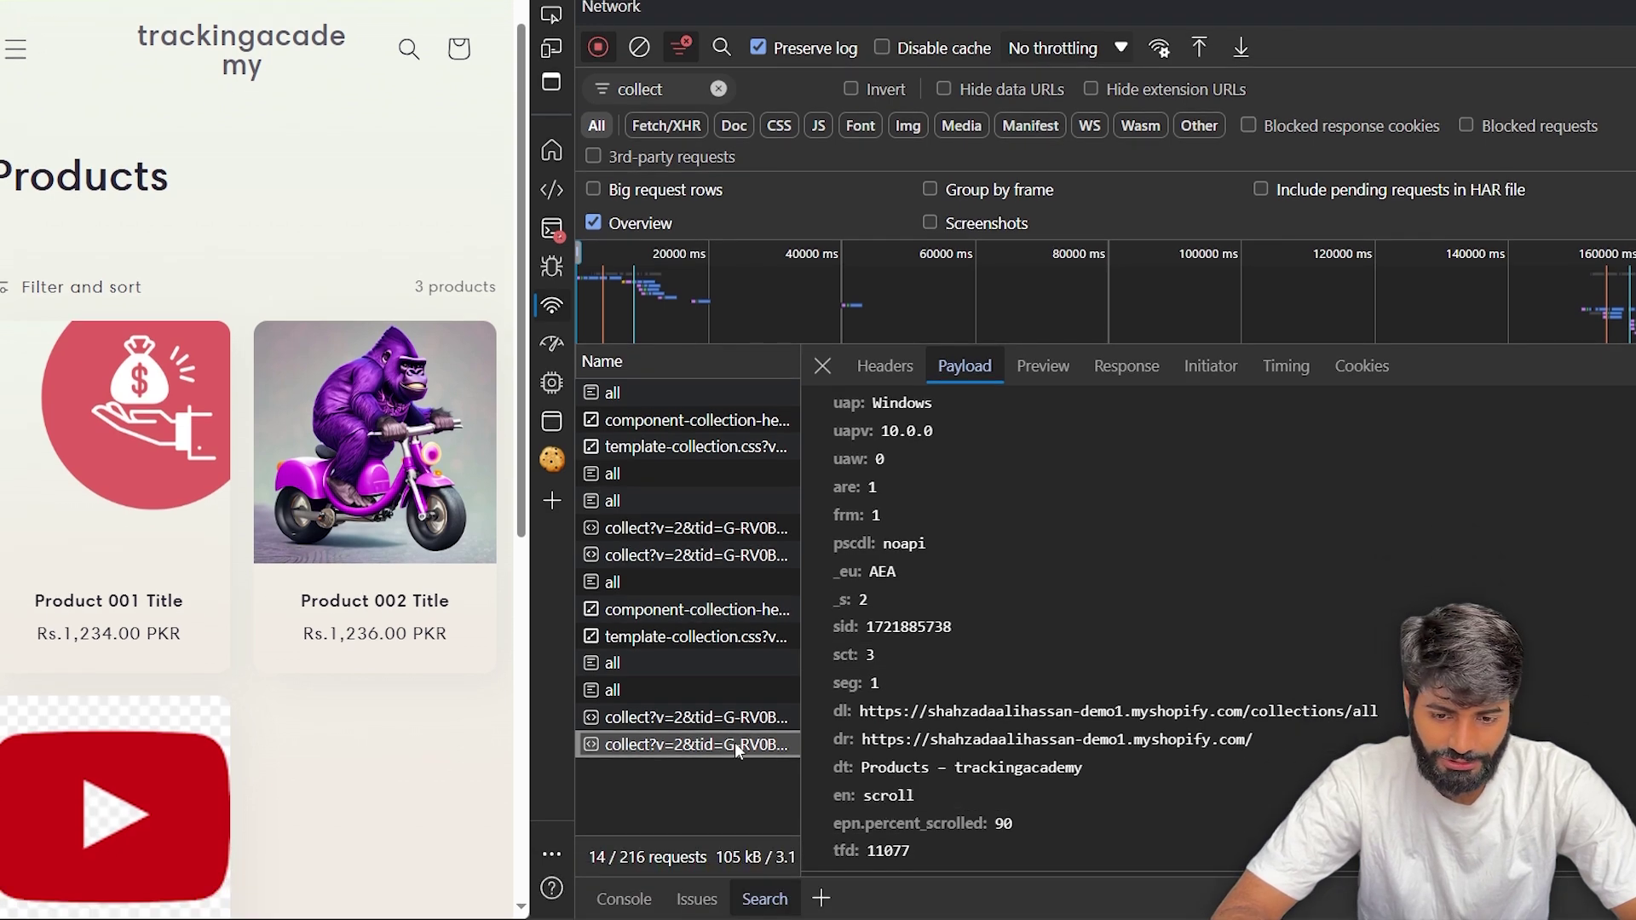
pyautogui.click(656, 721)
pyautogui.scroll(-5, 1209, 635)
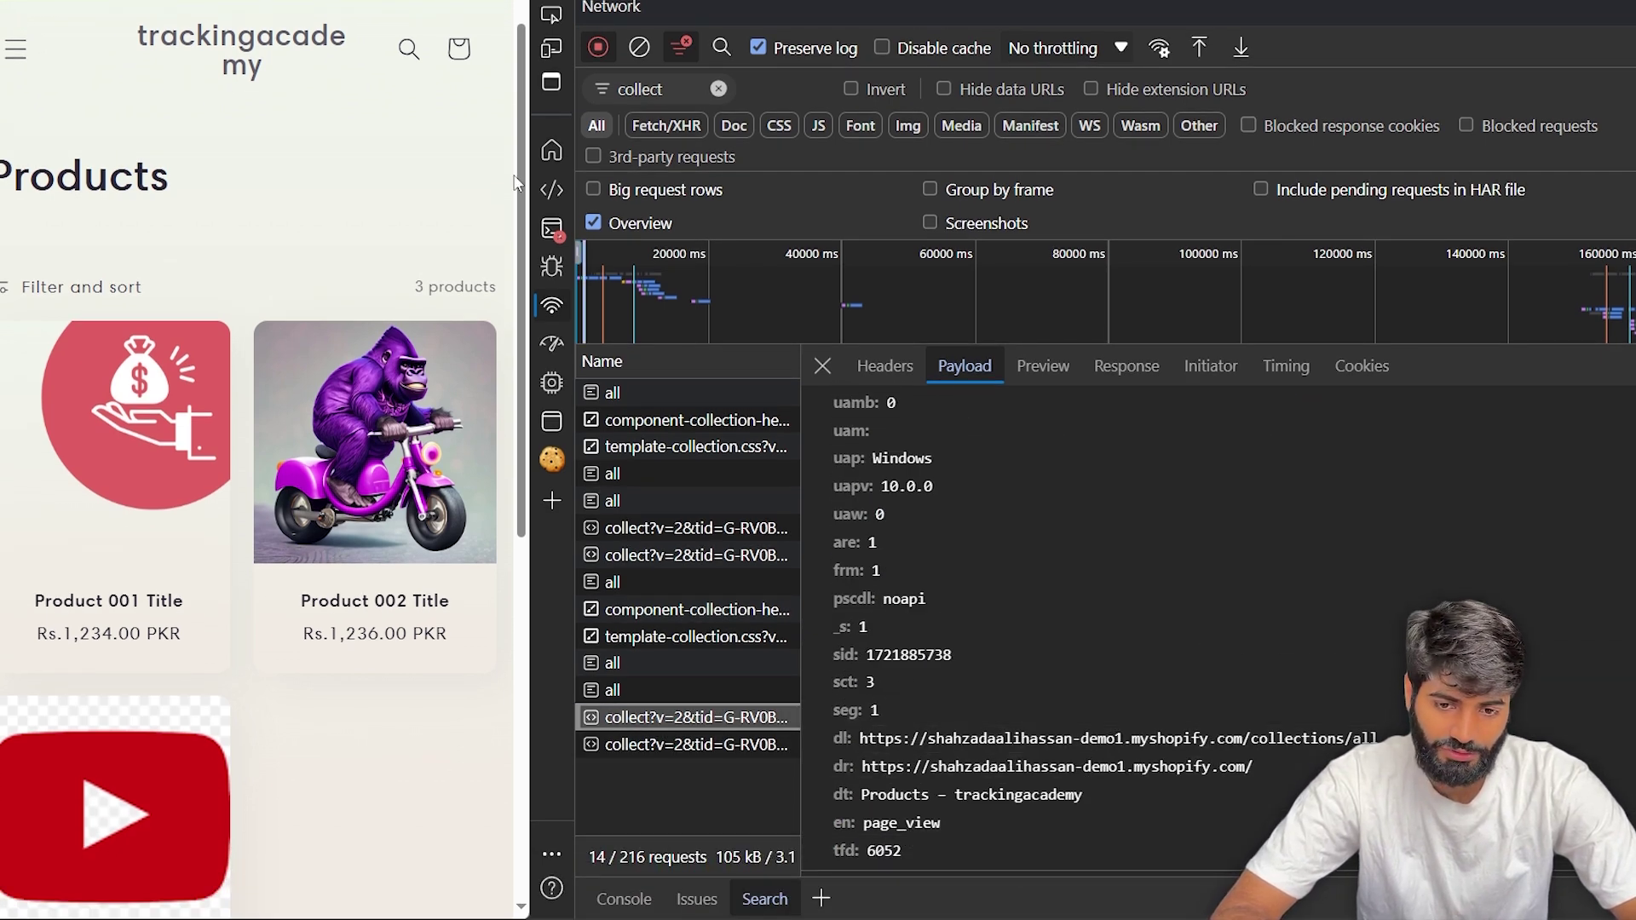
pyautogui.click(538, 227)
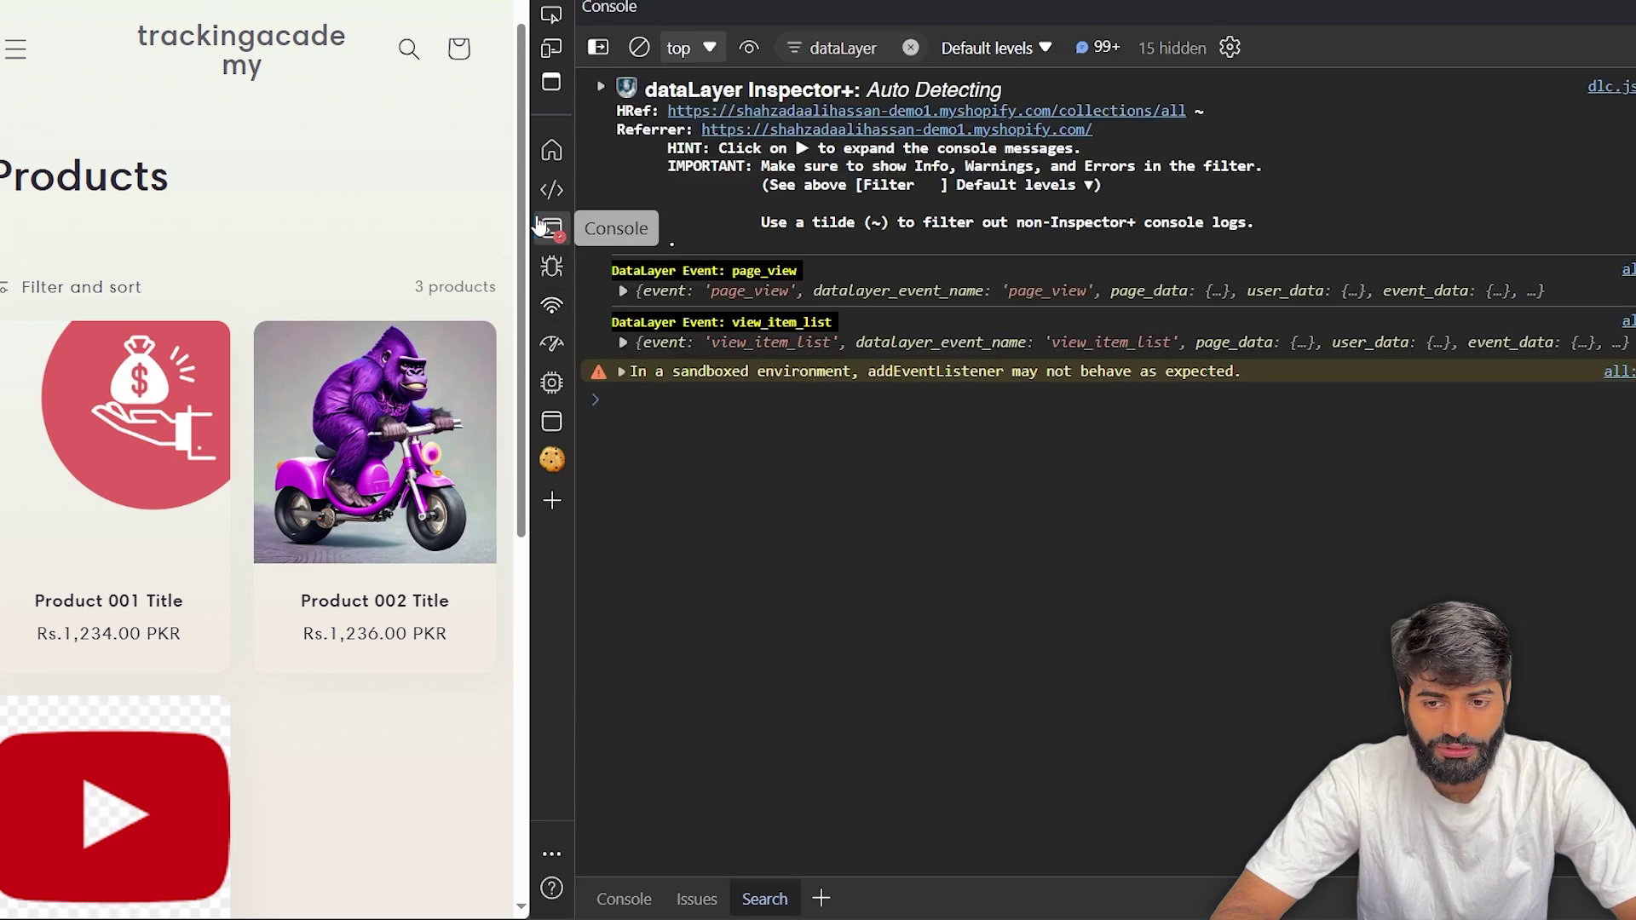
# Clear the console filter and expand the GA4 page_view hit and view_item_list dataLayer entry (currency PKR, value 3705)
pyautogui.click(911, 48)
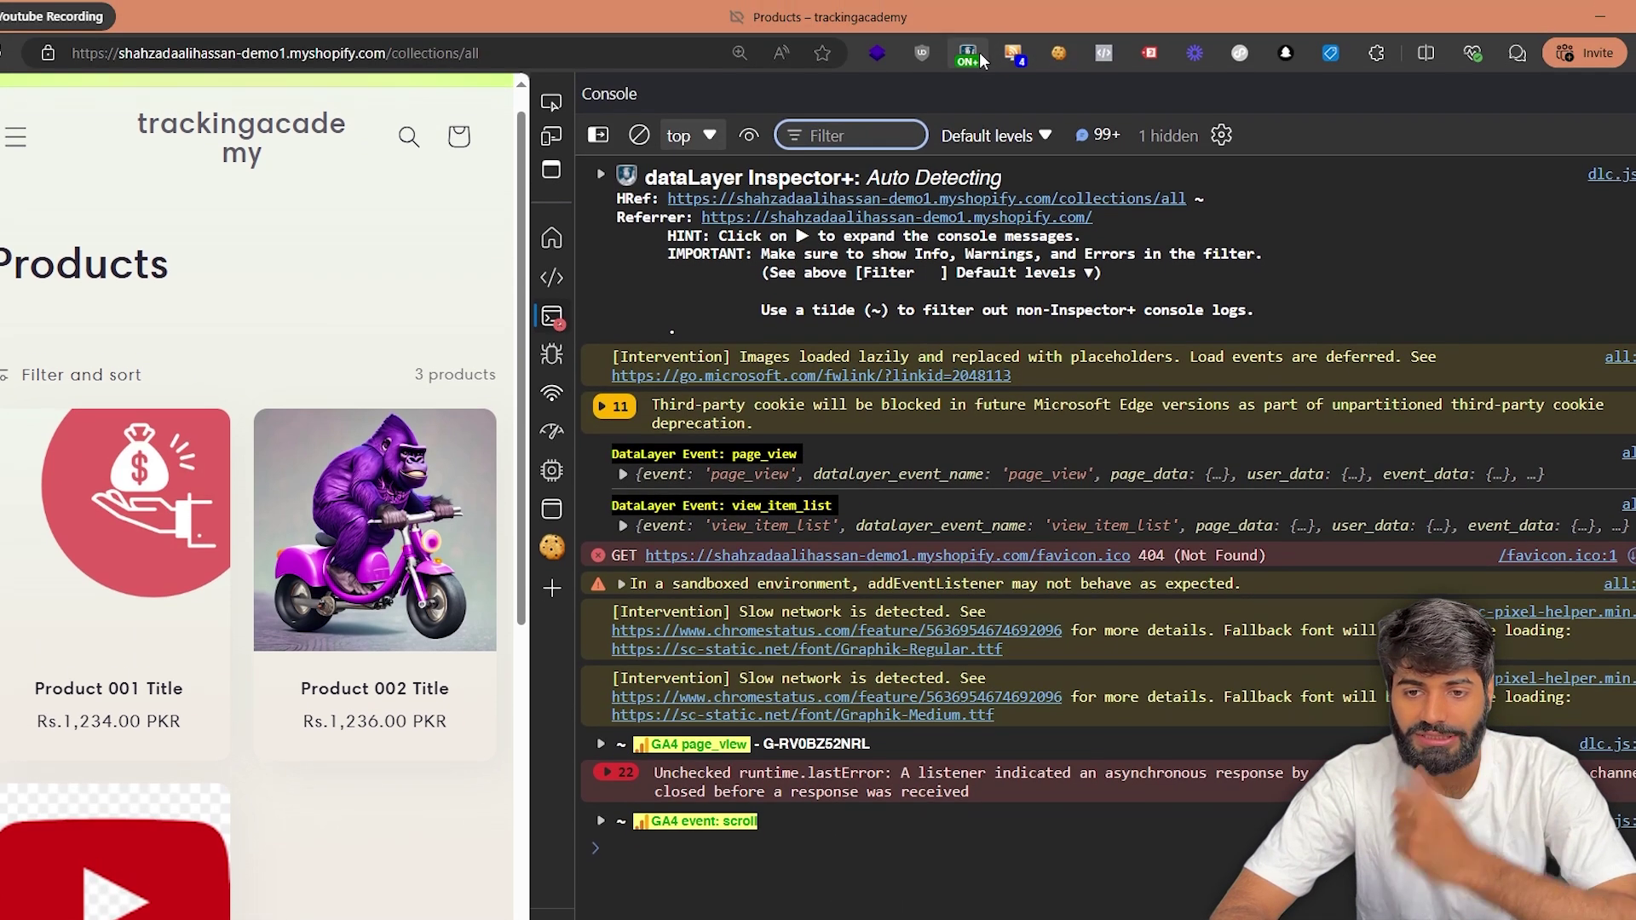
pyautogui.click(978, 53)
pyautogui.click(749, 747)
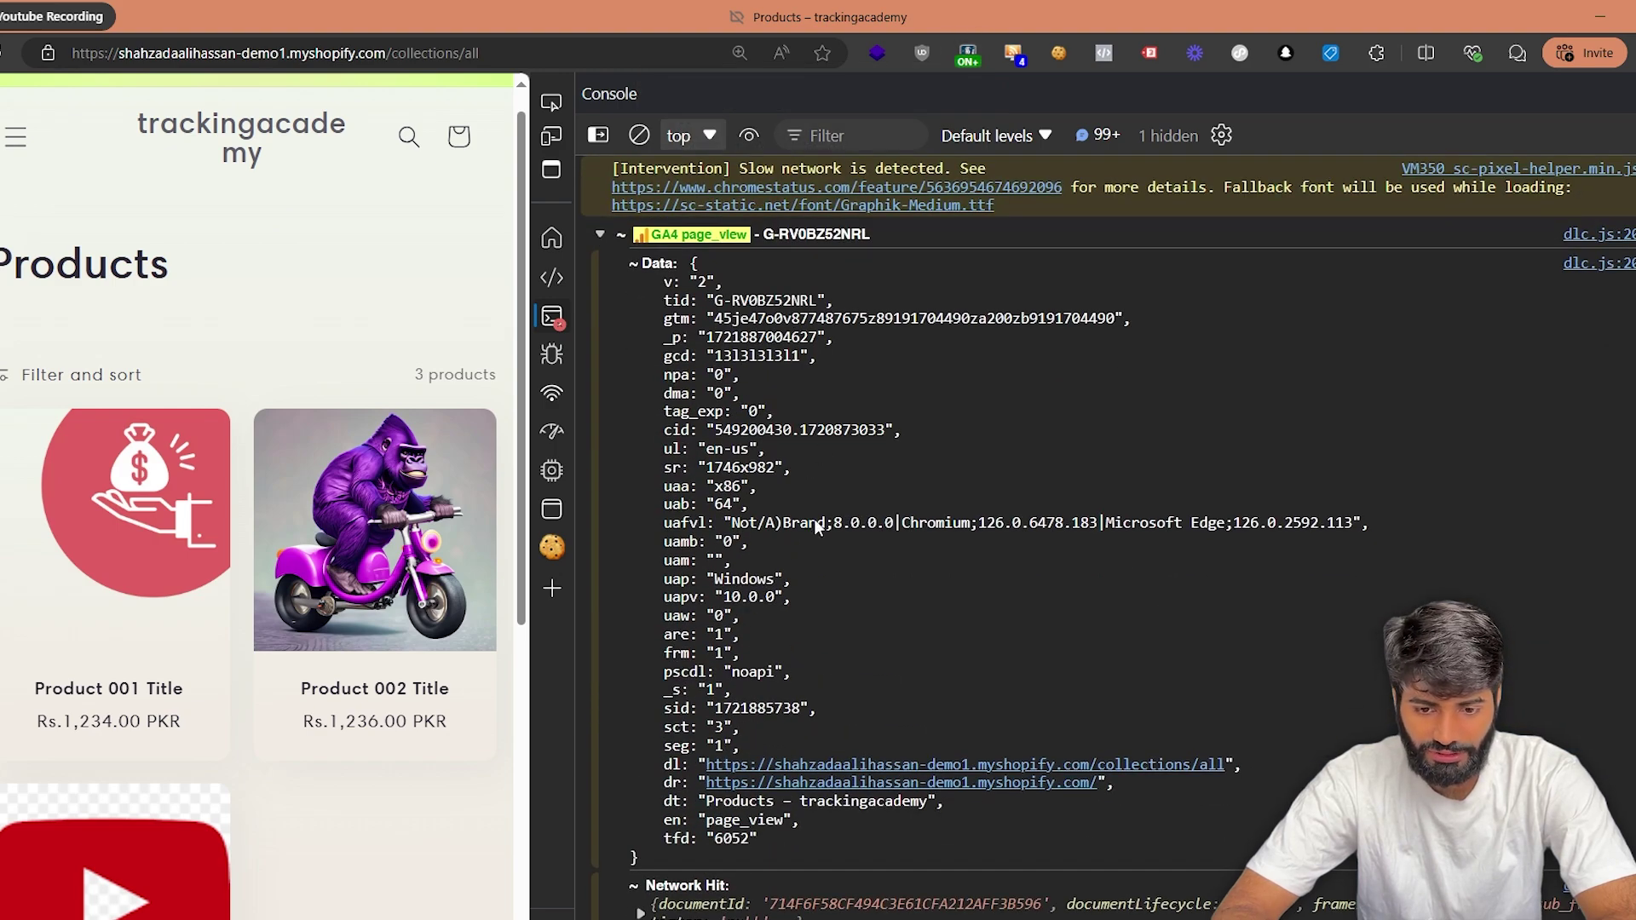
pyautogui.scroll(-1, 814, 519)
pyautogui.scroll(5, 815, 519)
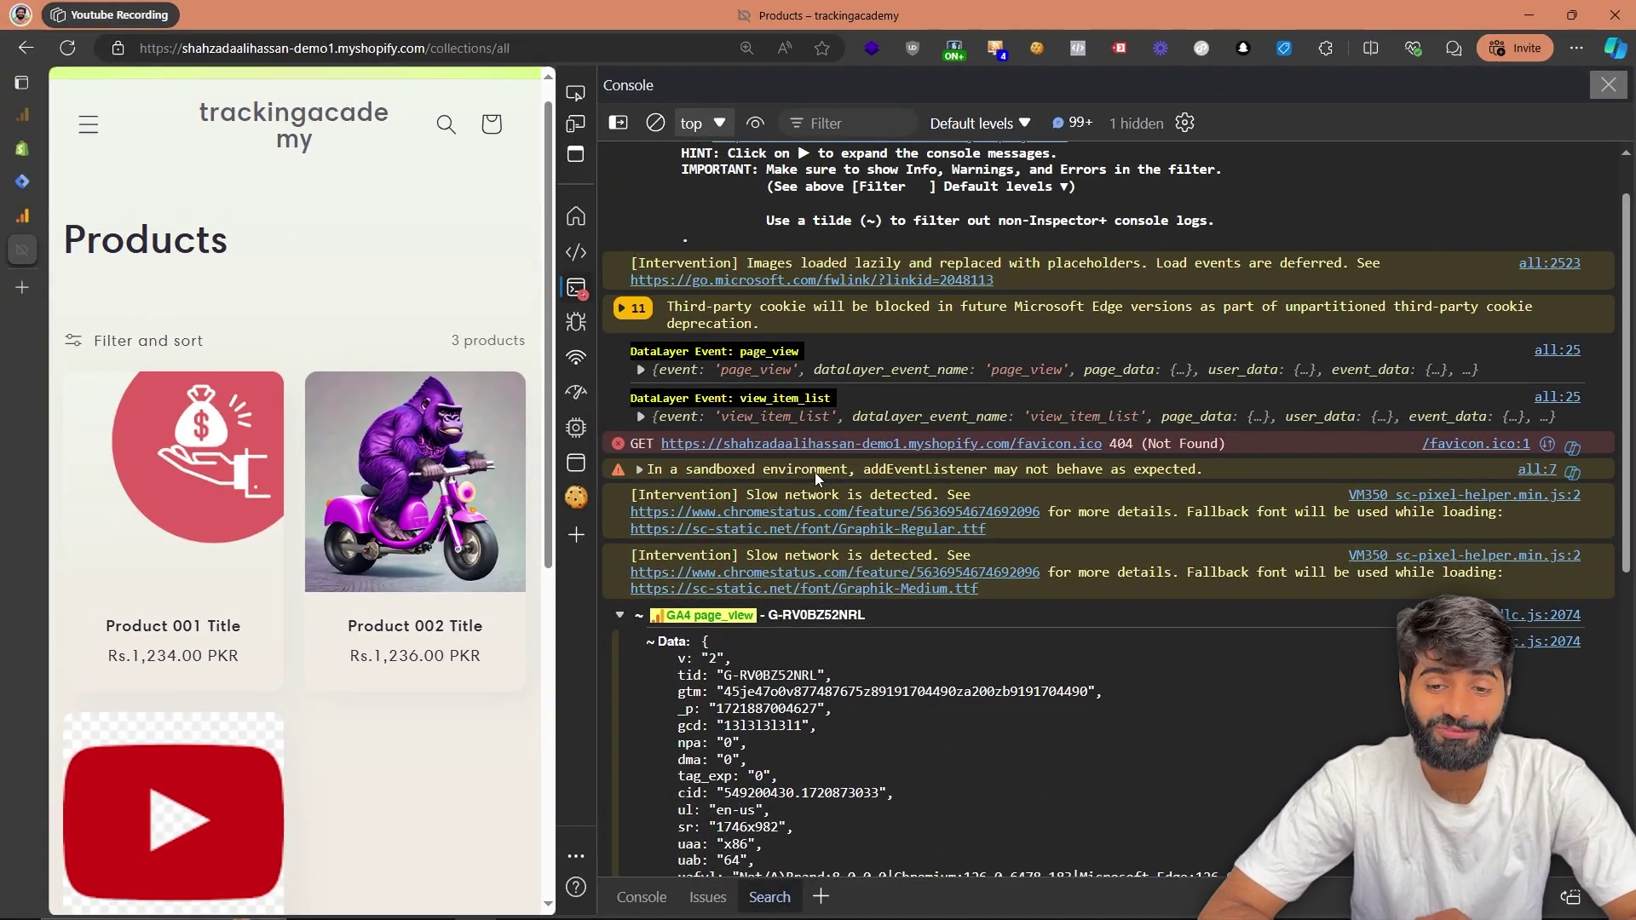
pyautogui.click(785, 417)
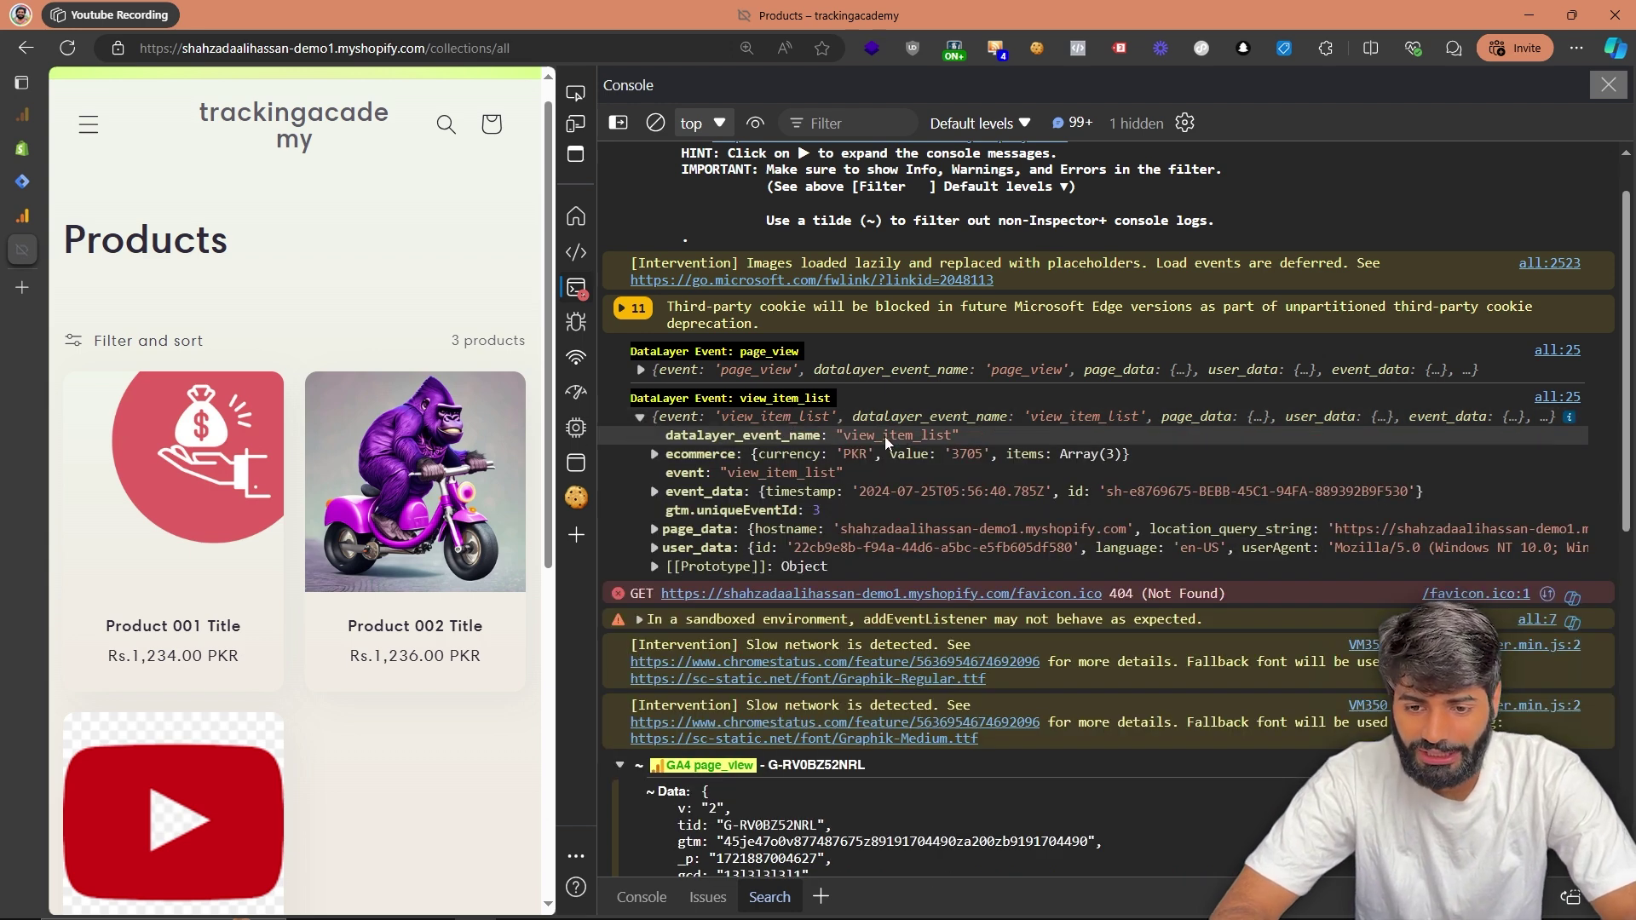
pyautogui.moveTo(847, 437); pyautogui.dragTo(893, 437)
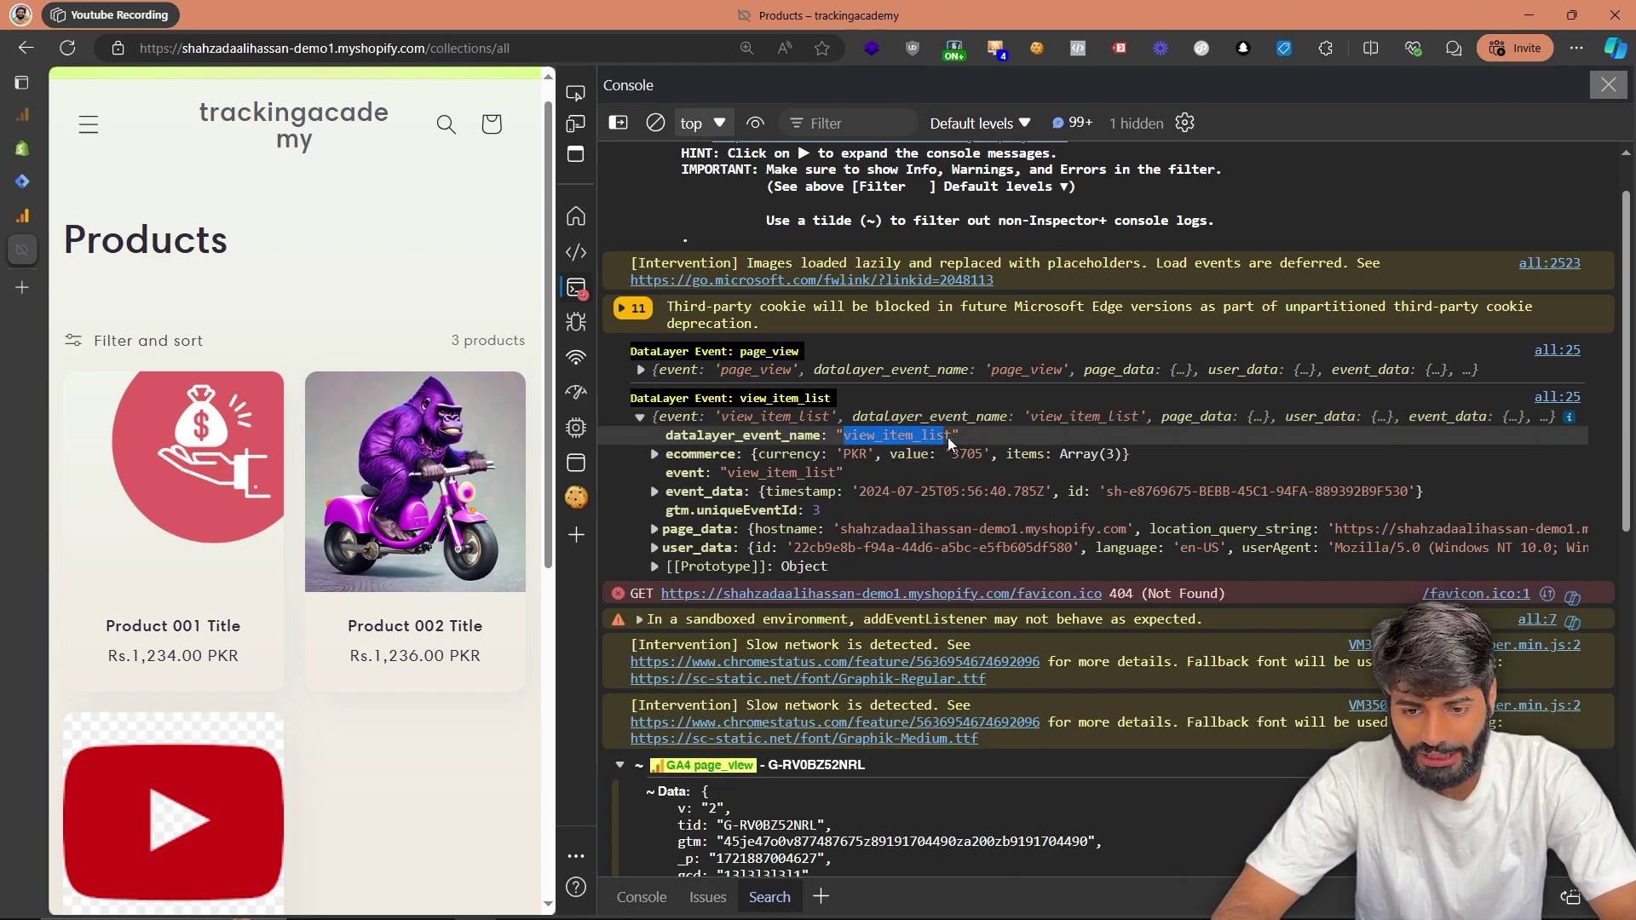
pyautogui.click(22, 182)
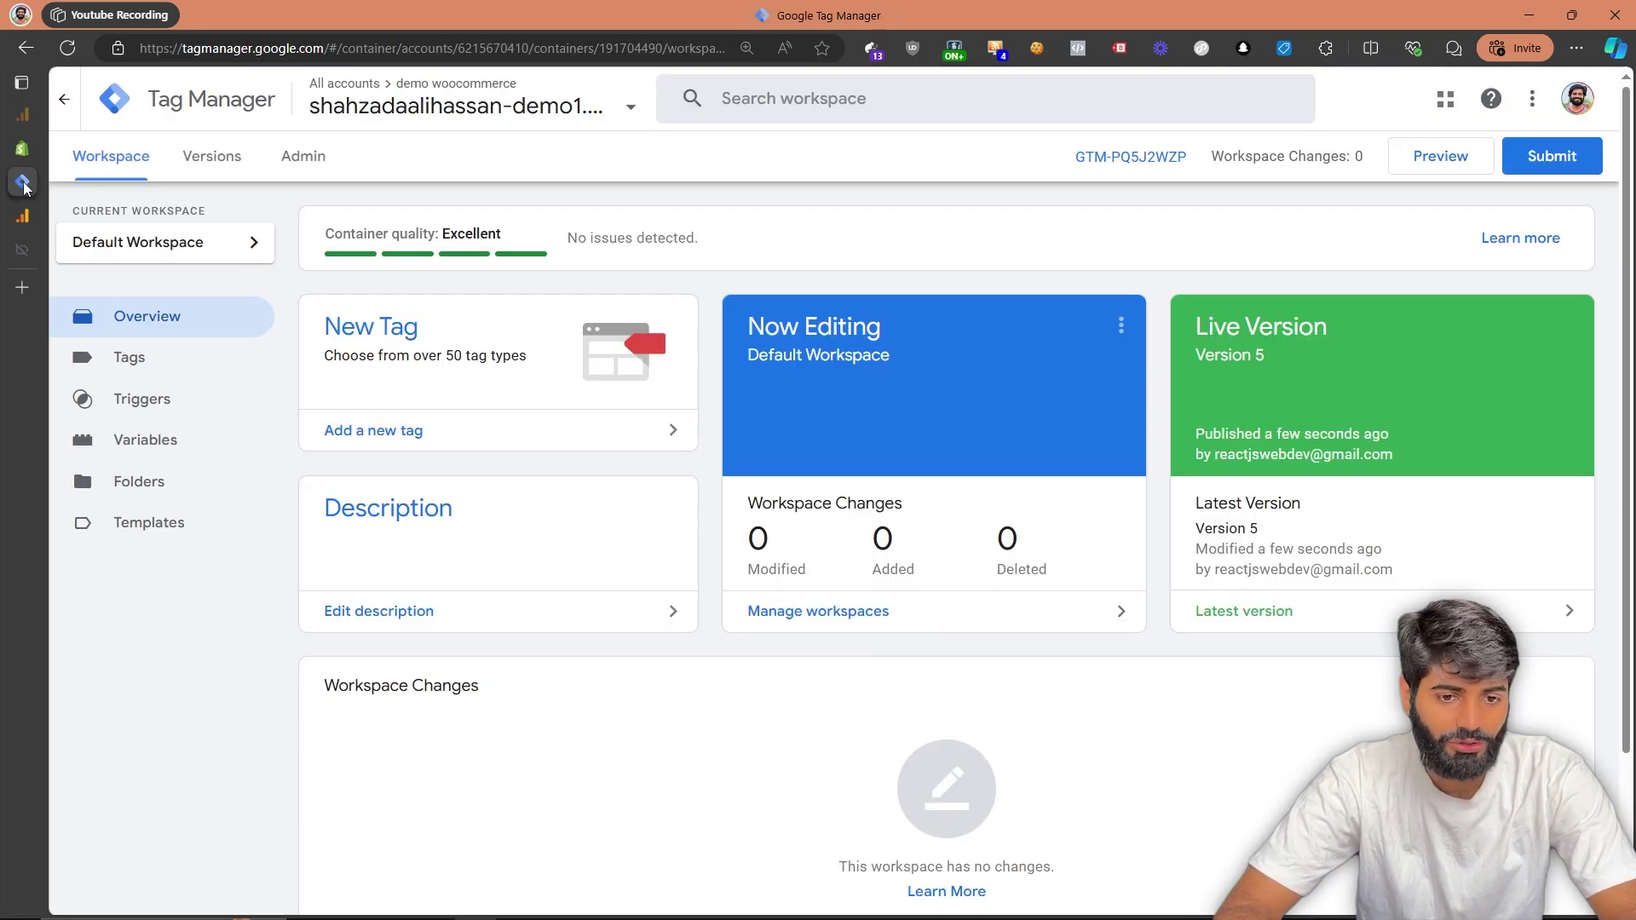
# Create a new trigger of type Custom Event
pyautogui.click(196, 405)
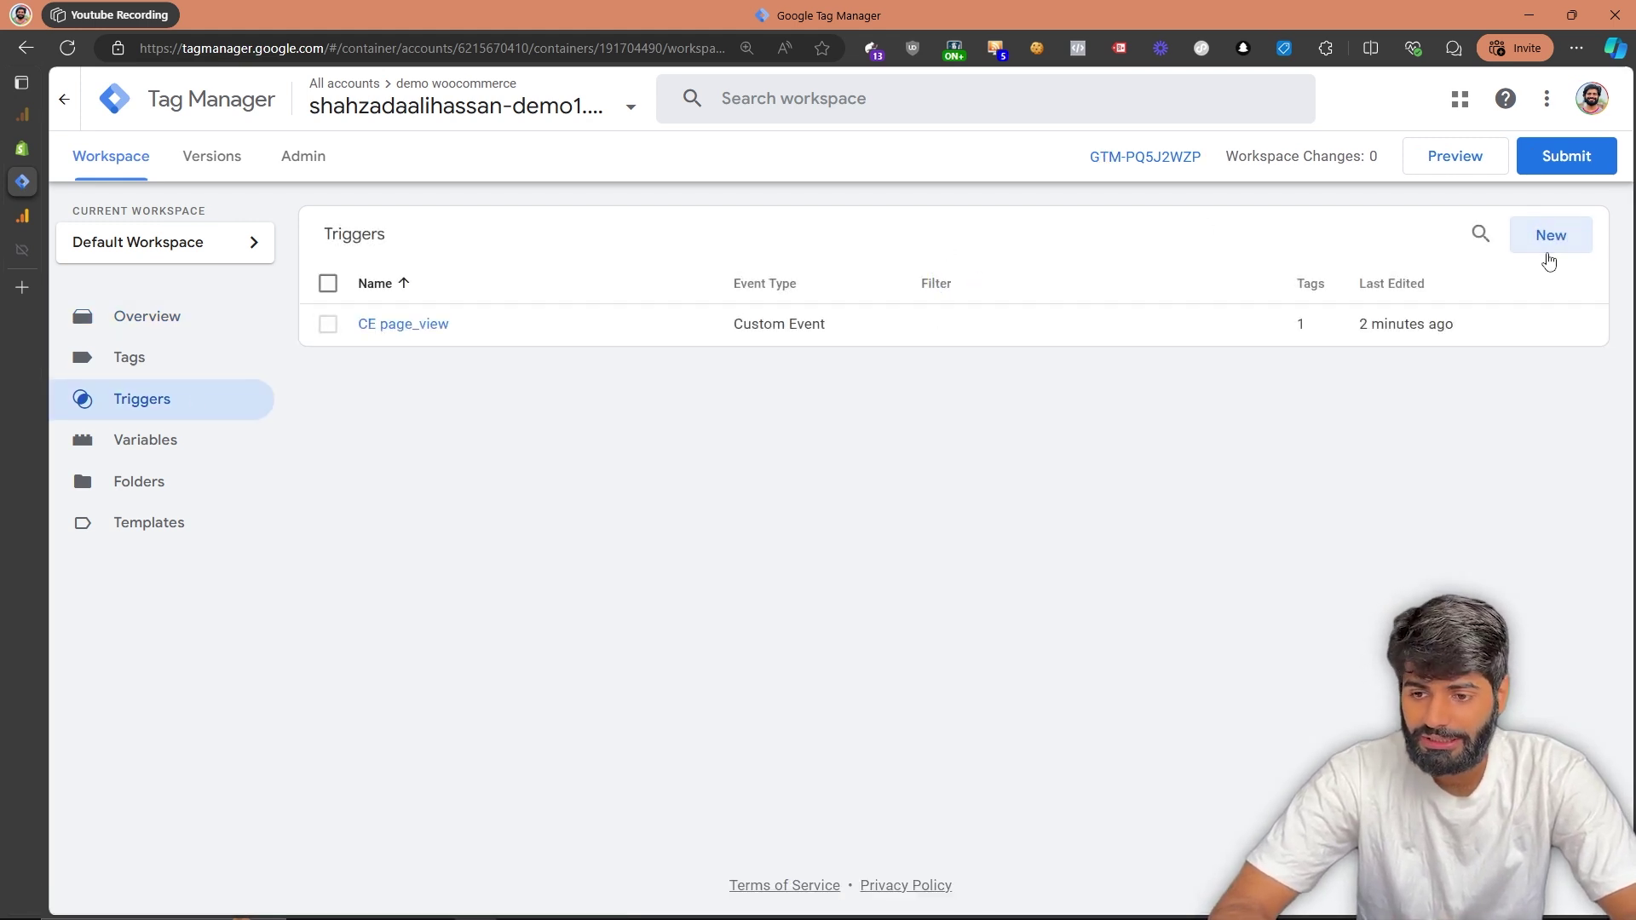
pyautogui.click(1549, 261)
pyautogui.click(848, 303)
pyautogui.scroll(-4, 1247, 611)
pyautogui.click(1137, 695)
# Name the trigger 'CE view_item_list' for the view_item_list event and save it
pyautogui.click(663, 390)
pyautogui.write('view_item_list')
pyautogui.click(499, 110)
pyautogui.write('CE')
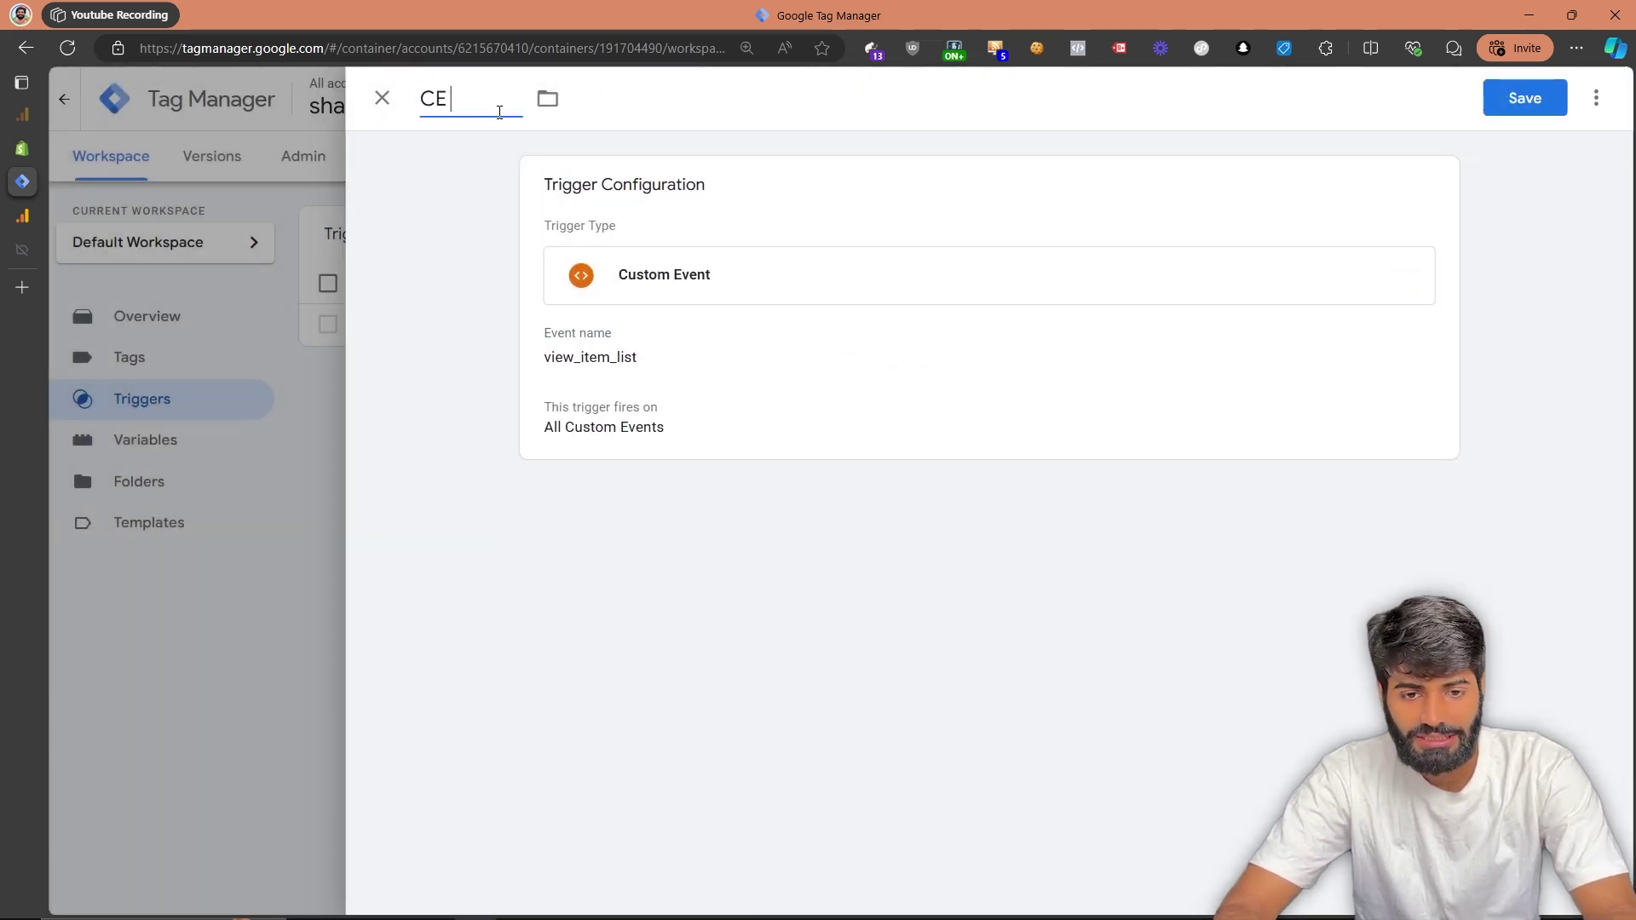
pyautogui.write('view_item_list')
pyautogui.click(1562, 98)
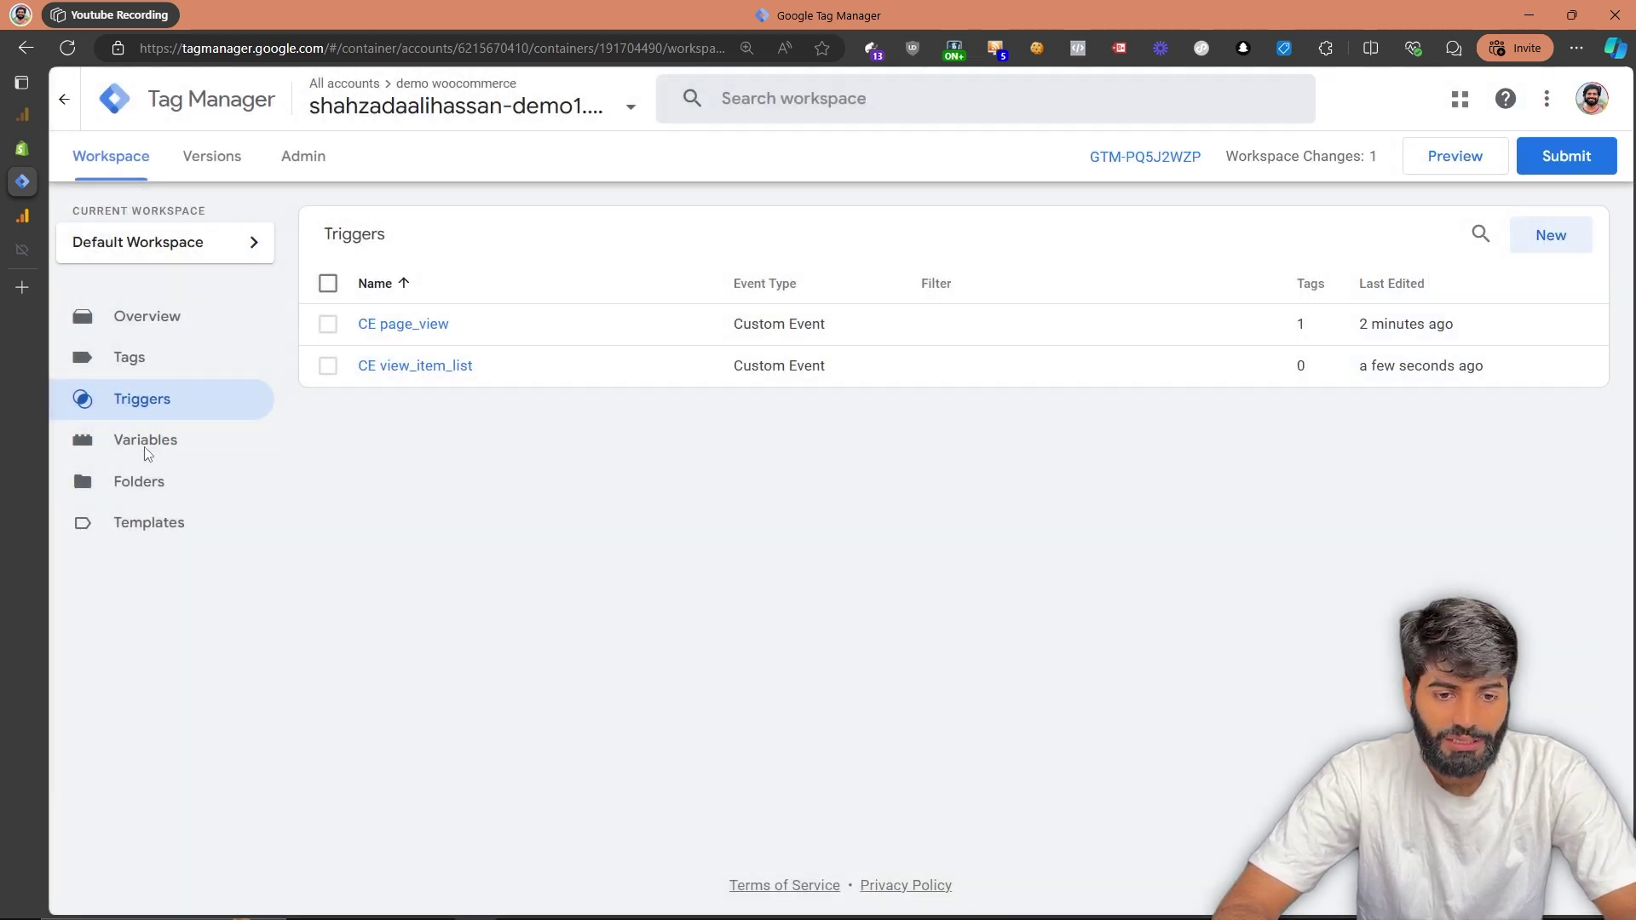
pyautogui.click(145, 450)
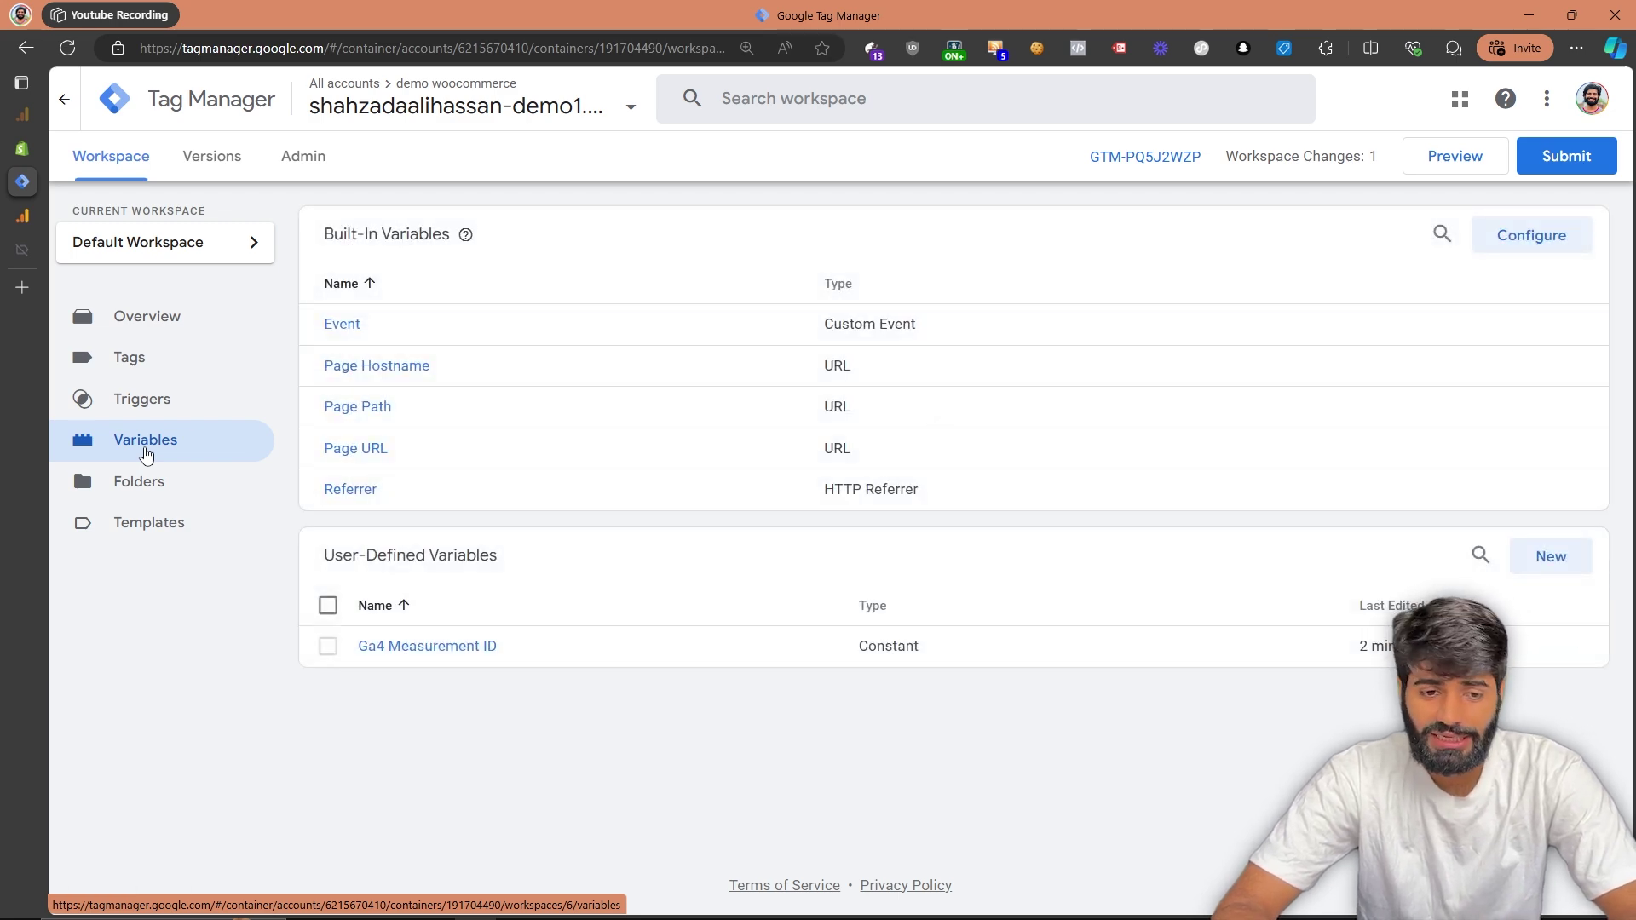
pyautogui.click(37, 254)
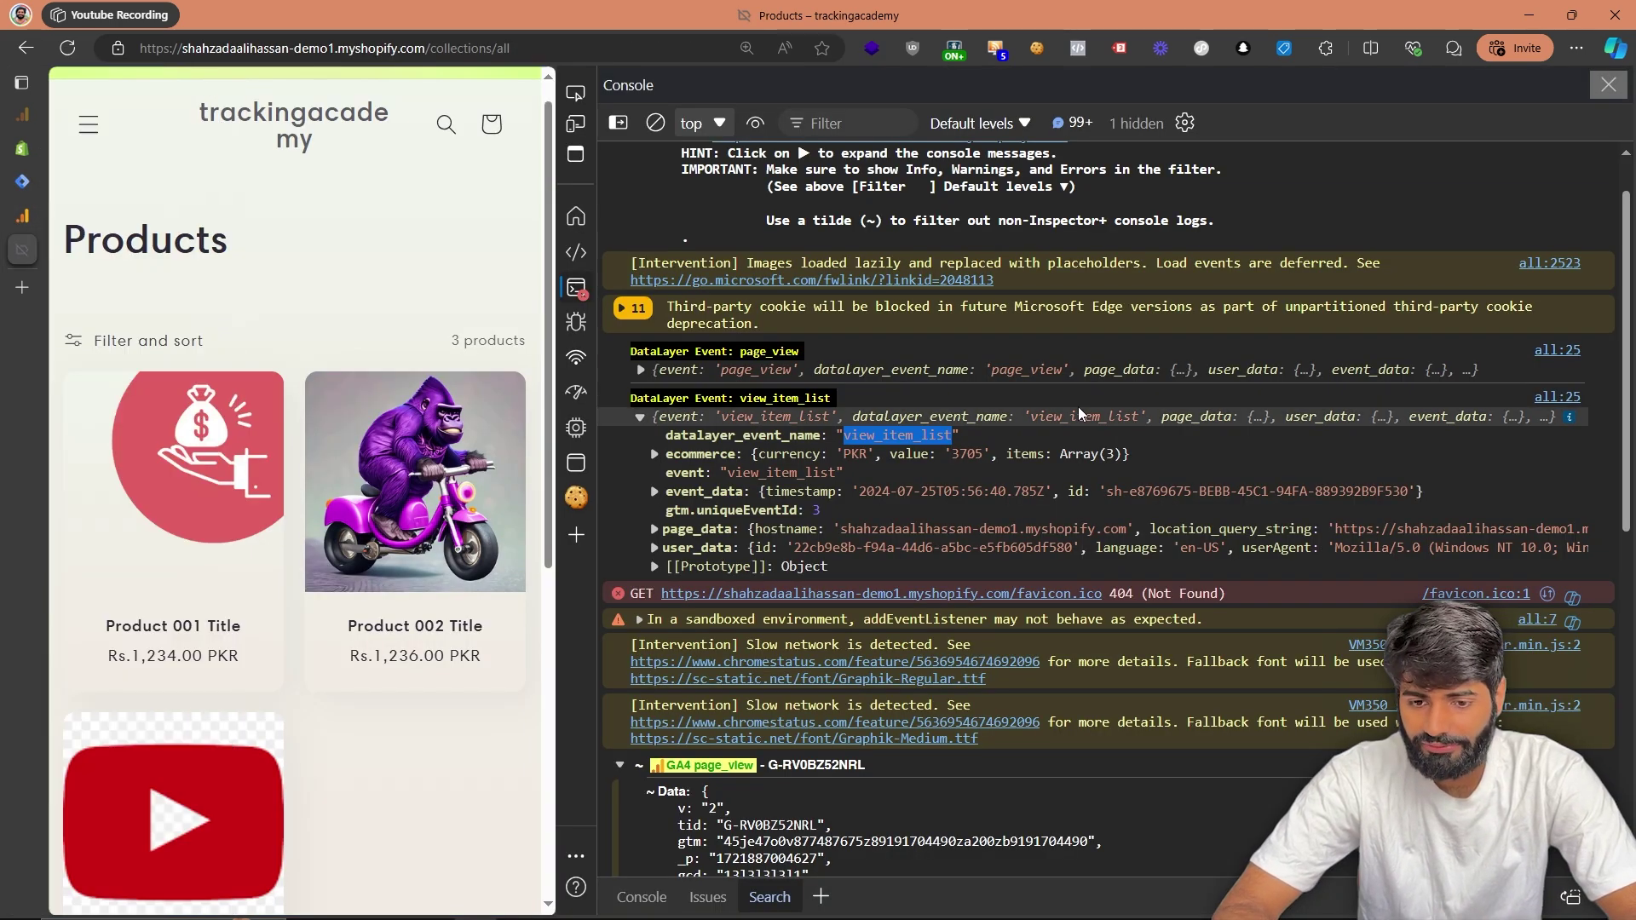
pyautogui.click(654, 453)
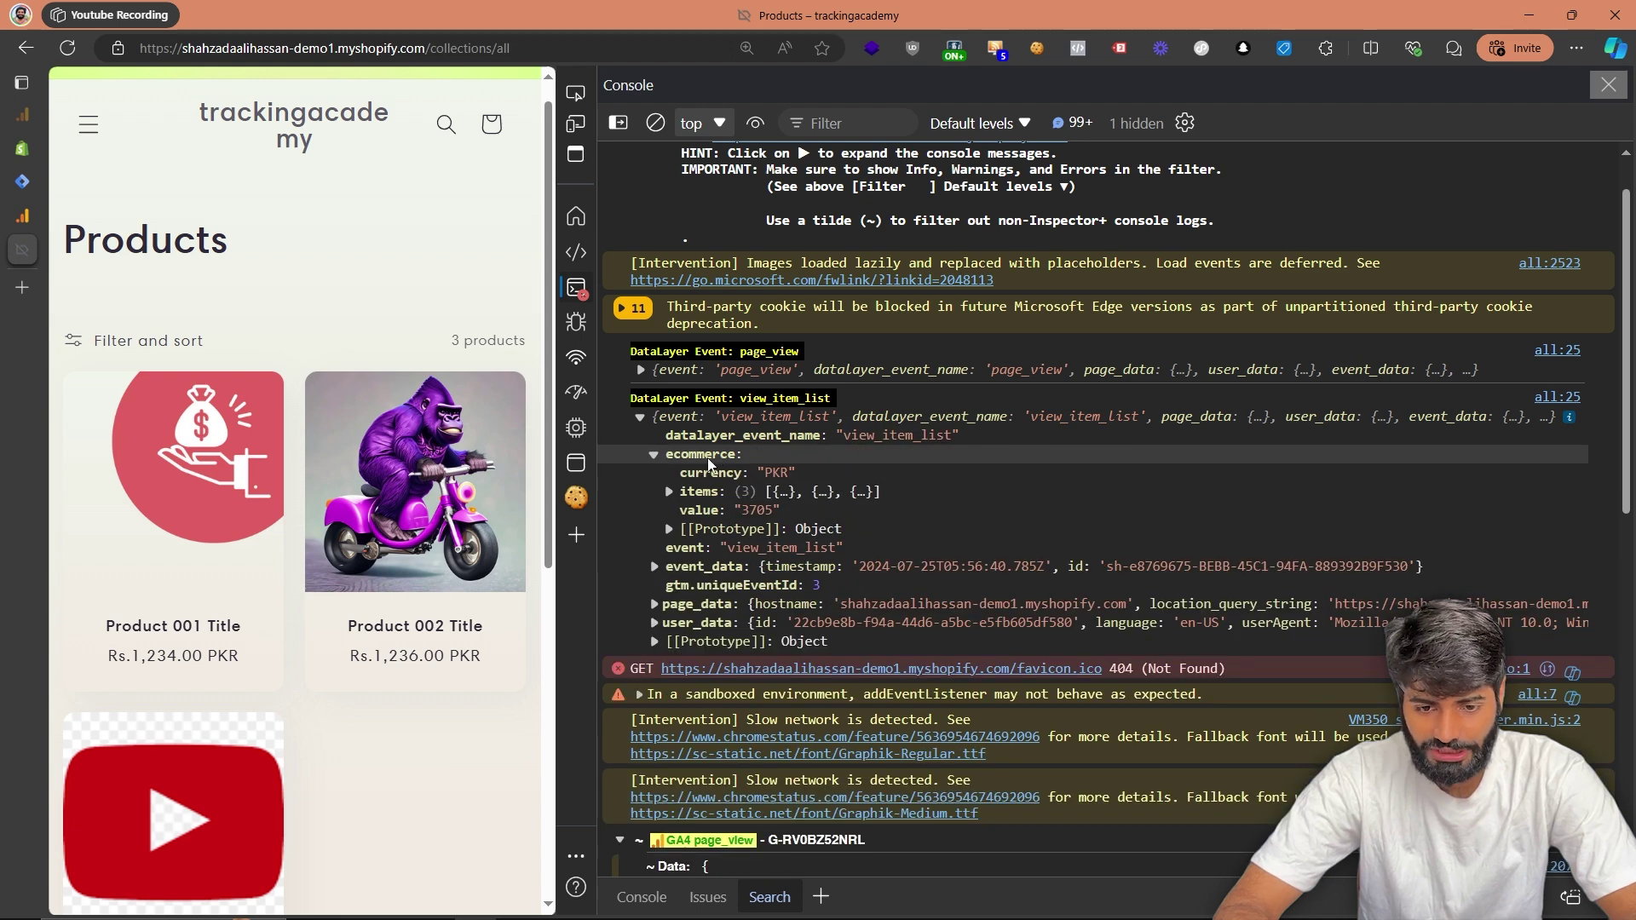
pyautogui.click(670, 492)
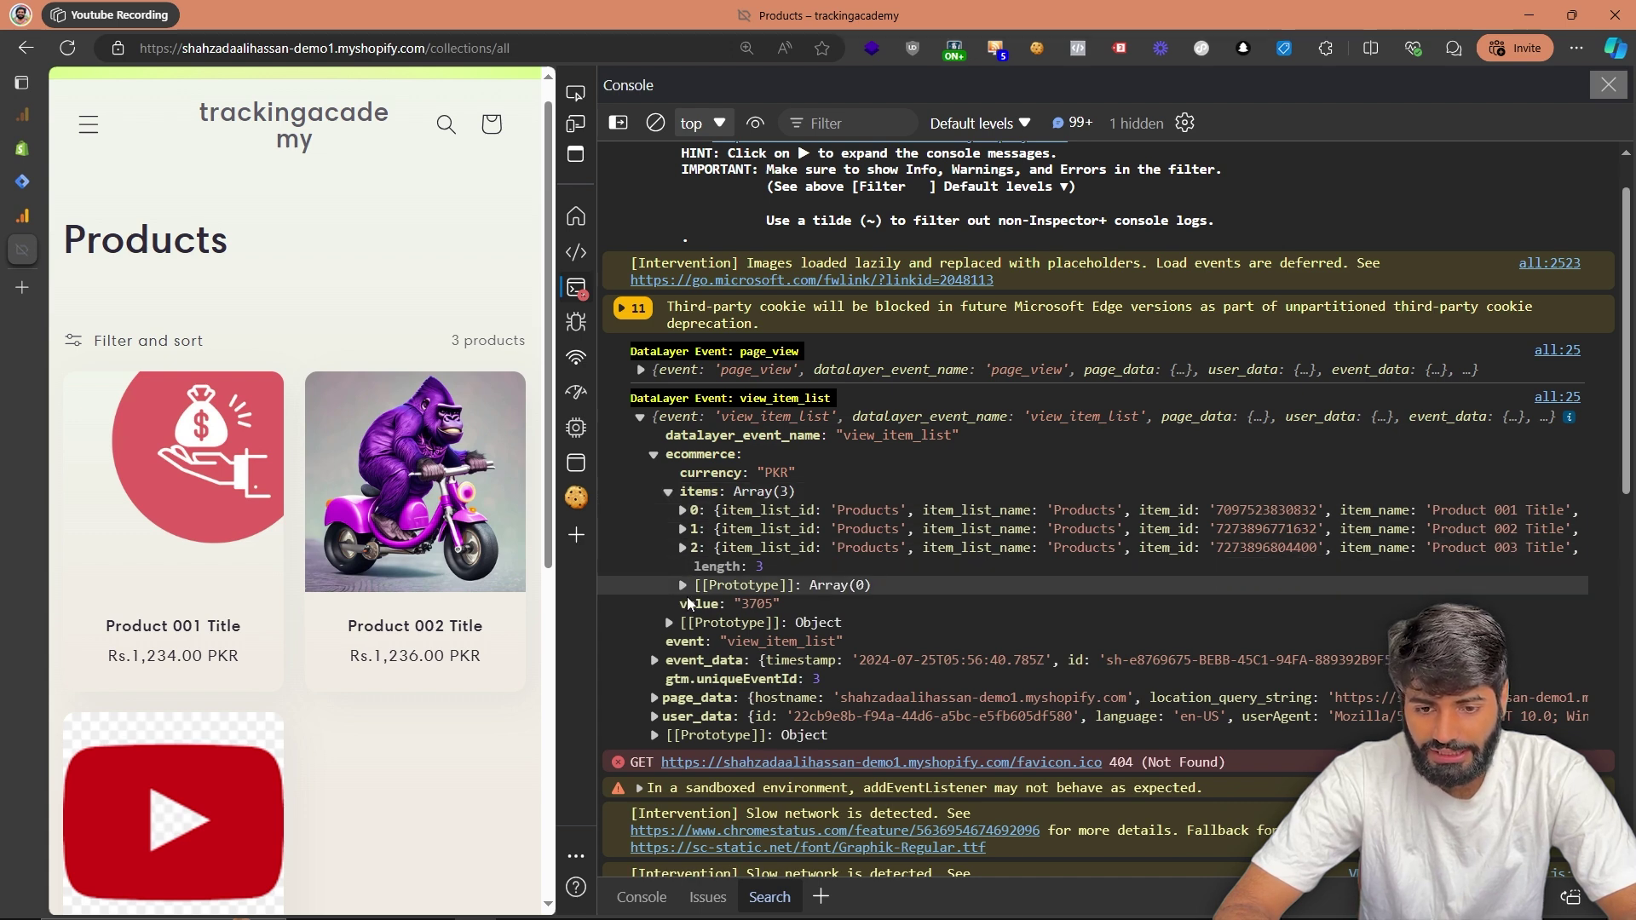
pyautogui.click(32, 179)
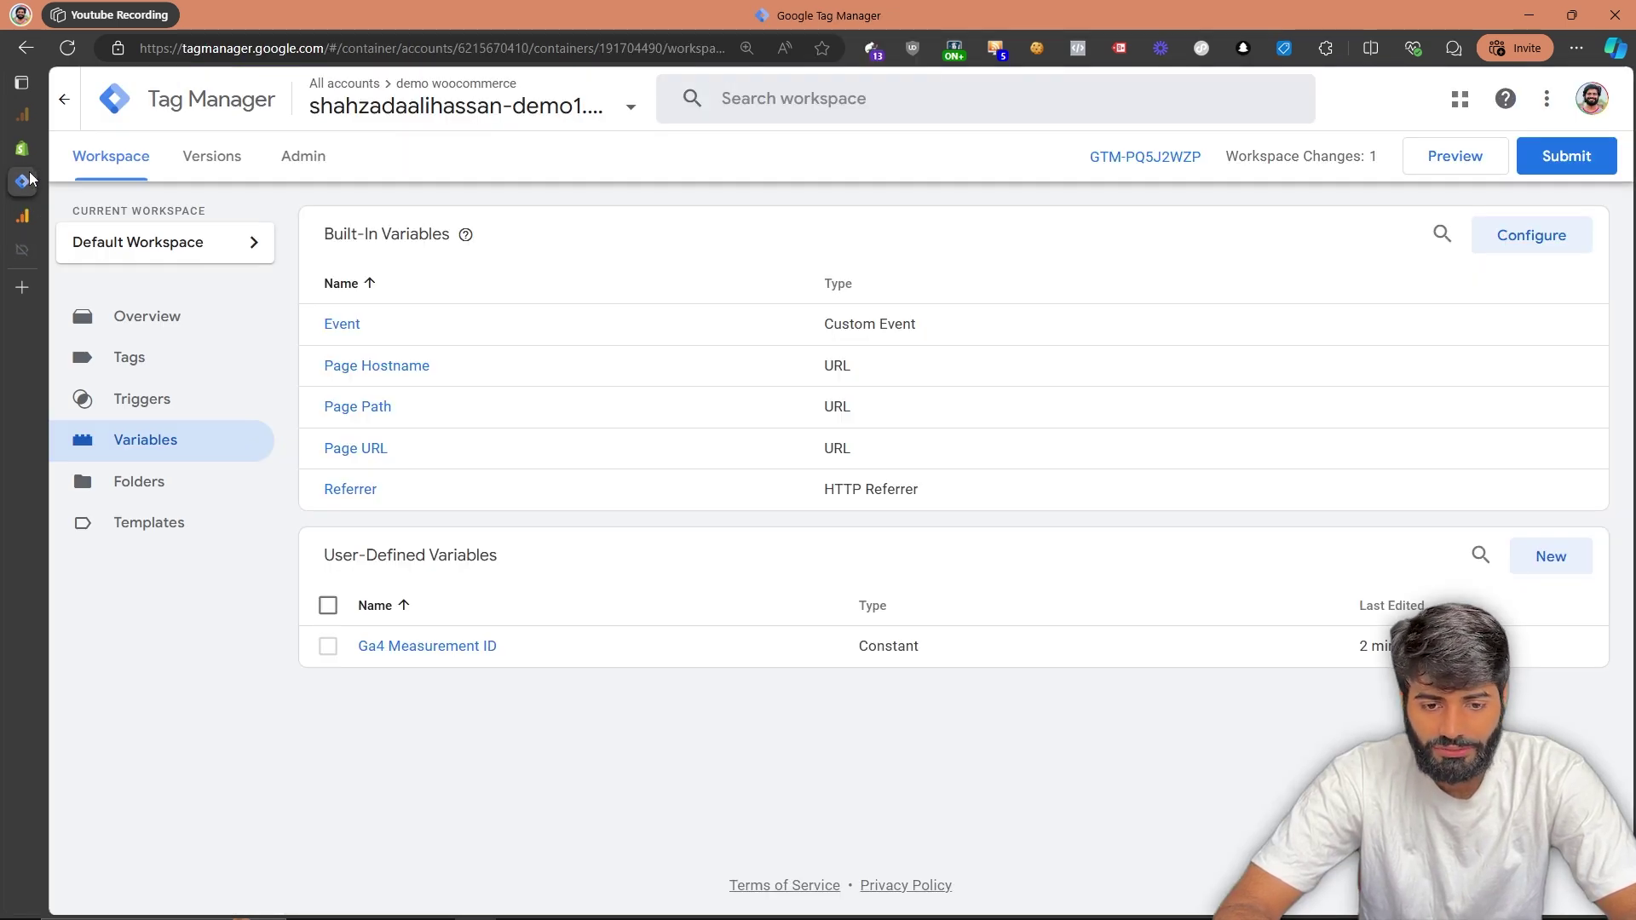
# Create Data Layer Variable 'DLV ecommerce.currency' reading ecommerce.currency
pyautogui.click(1551, 557)
pyautogui.click(994, 305)
pyautogui.click(1168, 573)
pyautogui.click(699, 388)
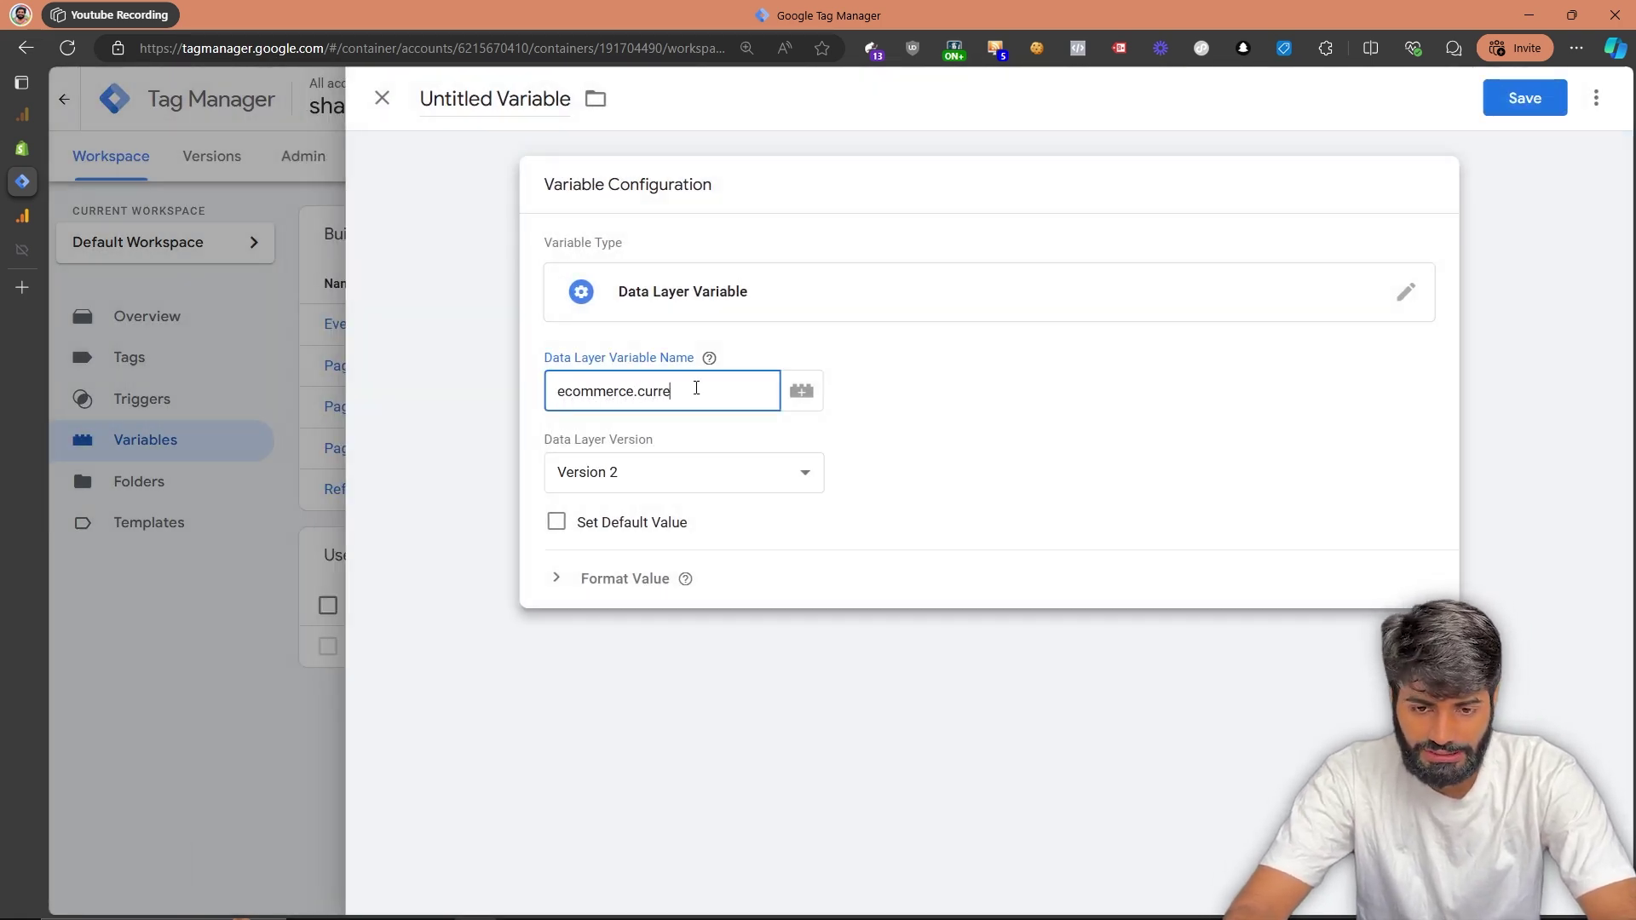
pyautogui.hotkey('ctrl', 'a')
pyautogui.hotkey('ctrl', 'c')
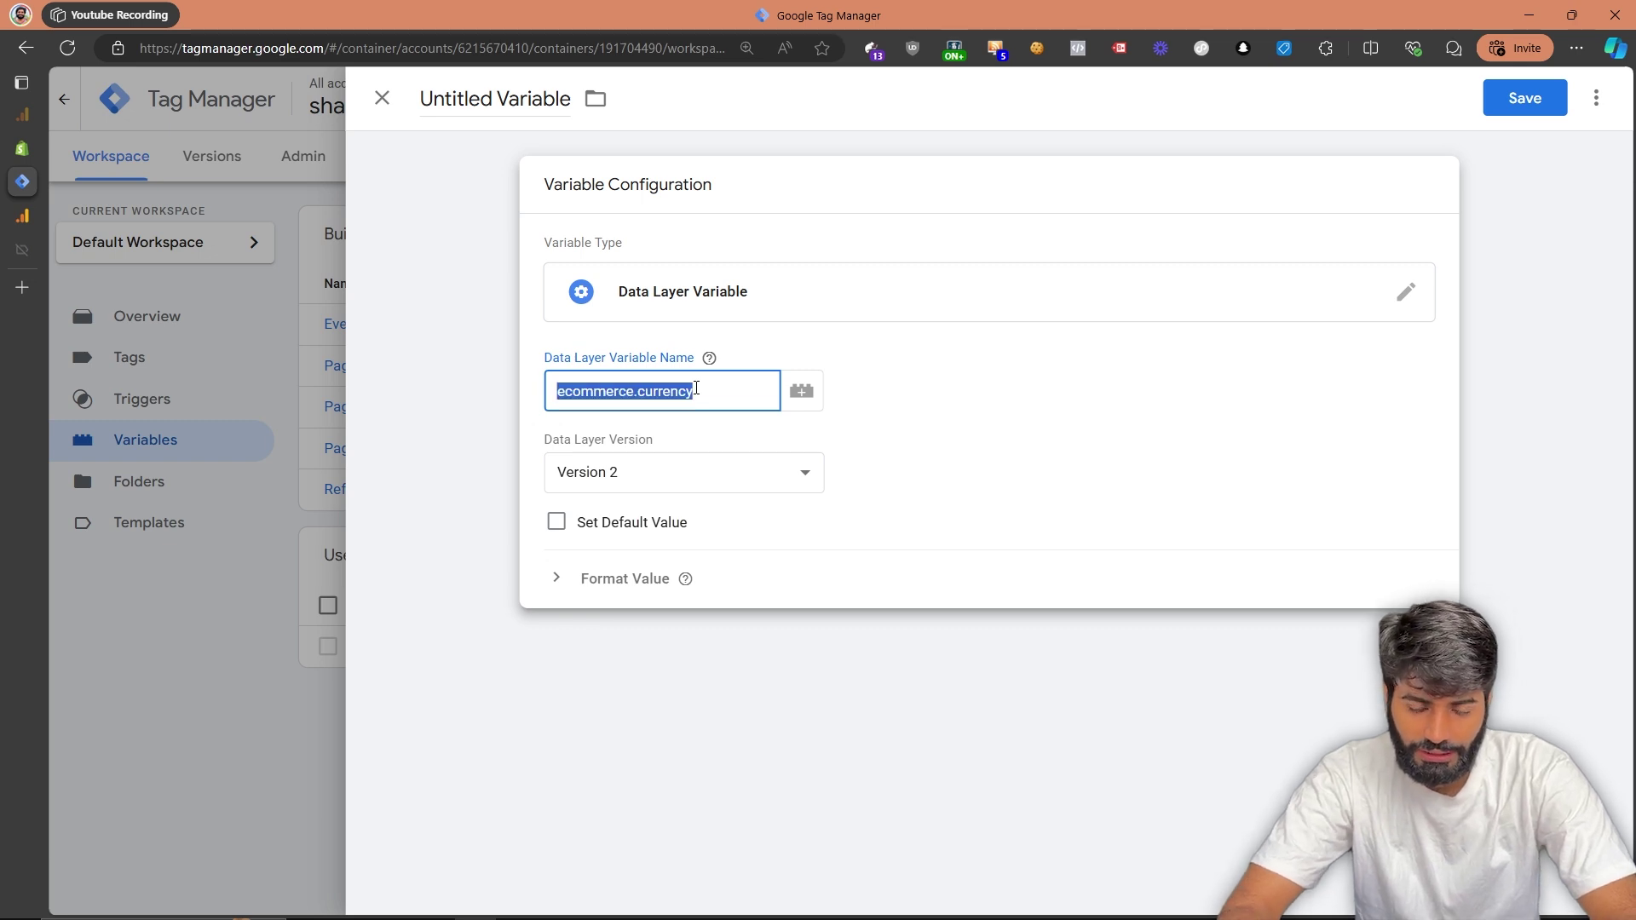
pyautogui.click(494, 98)
pyautogui.write('DLV')
pyautogui.hotkey('ctrl', 'v')
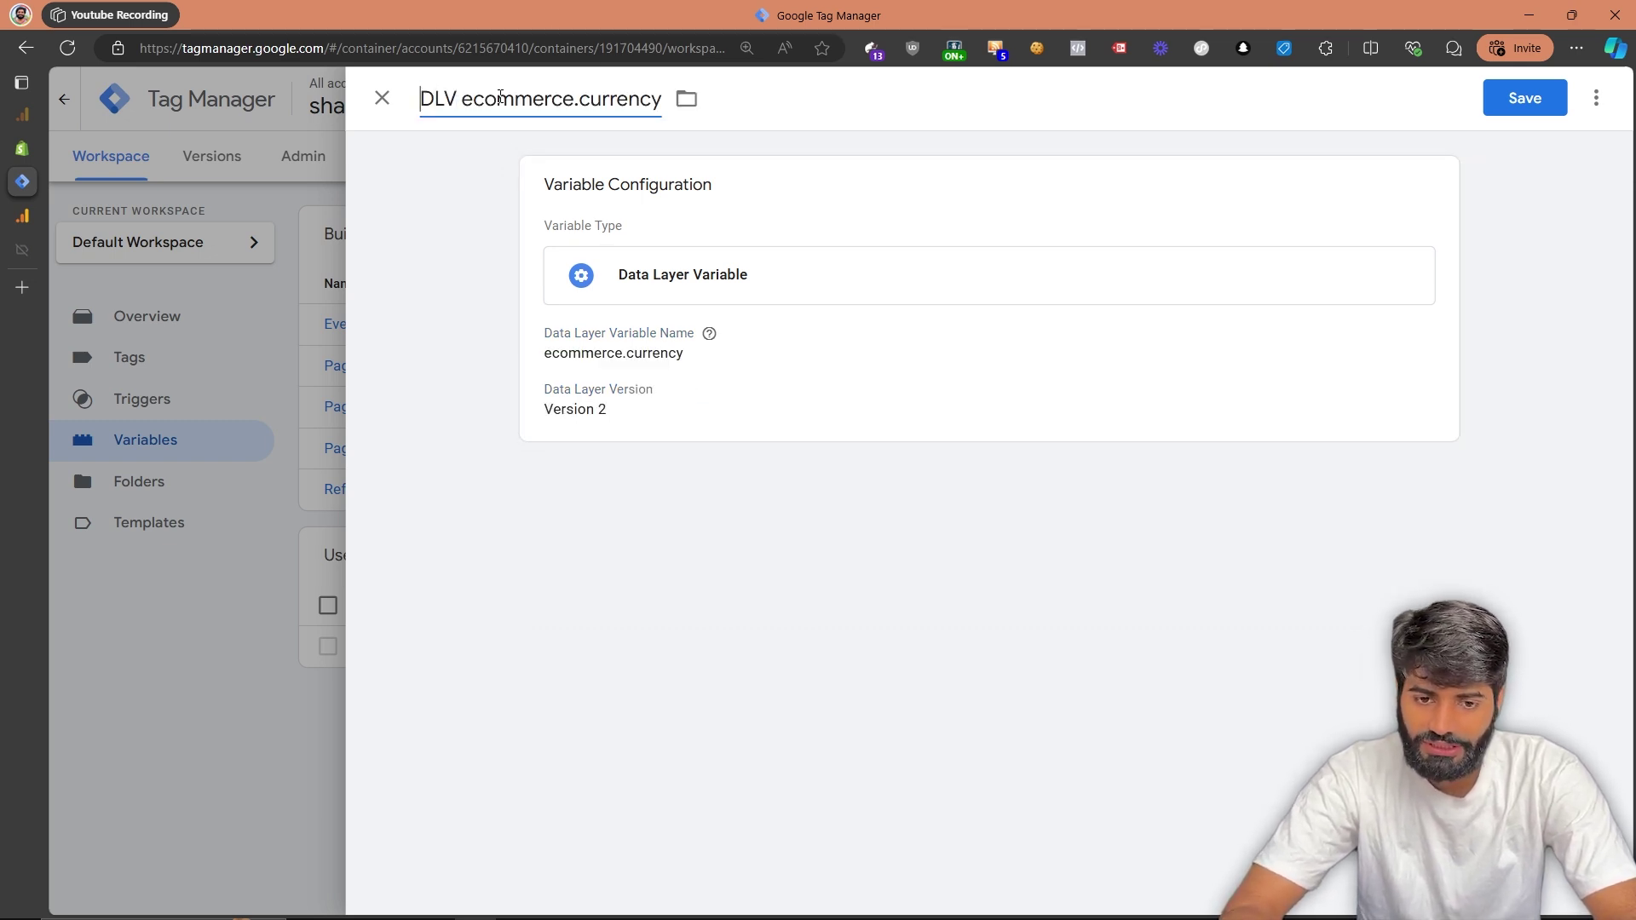
pyautogui.click(1525, 98)
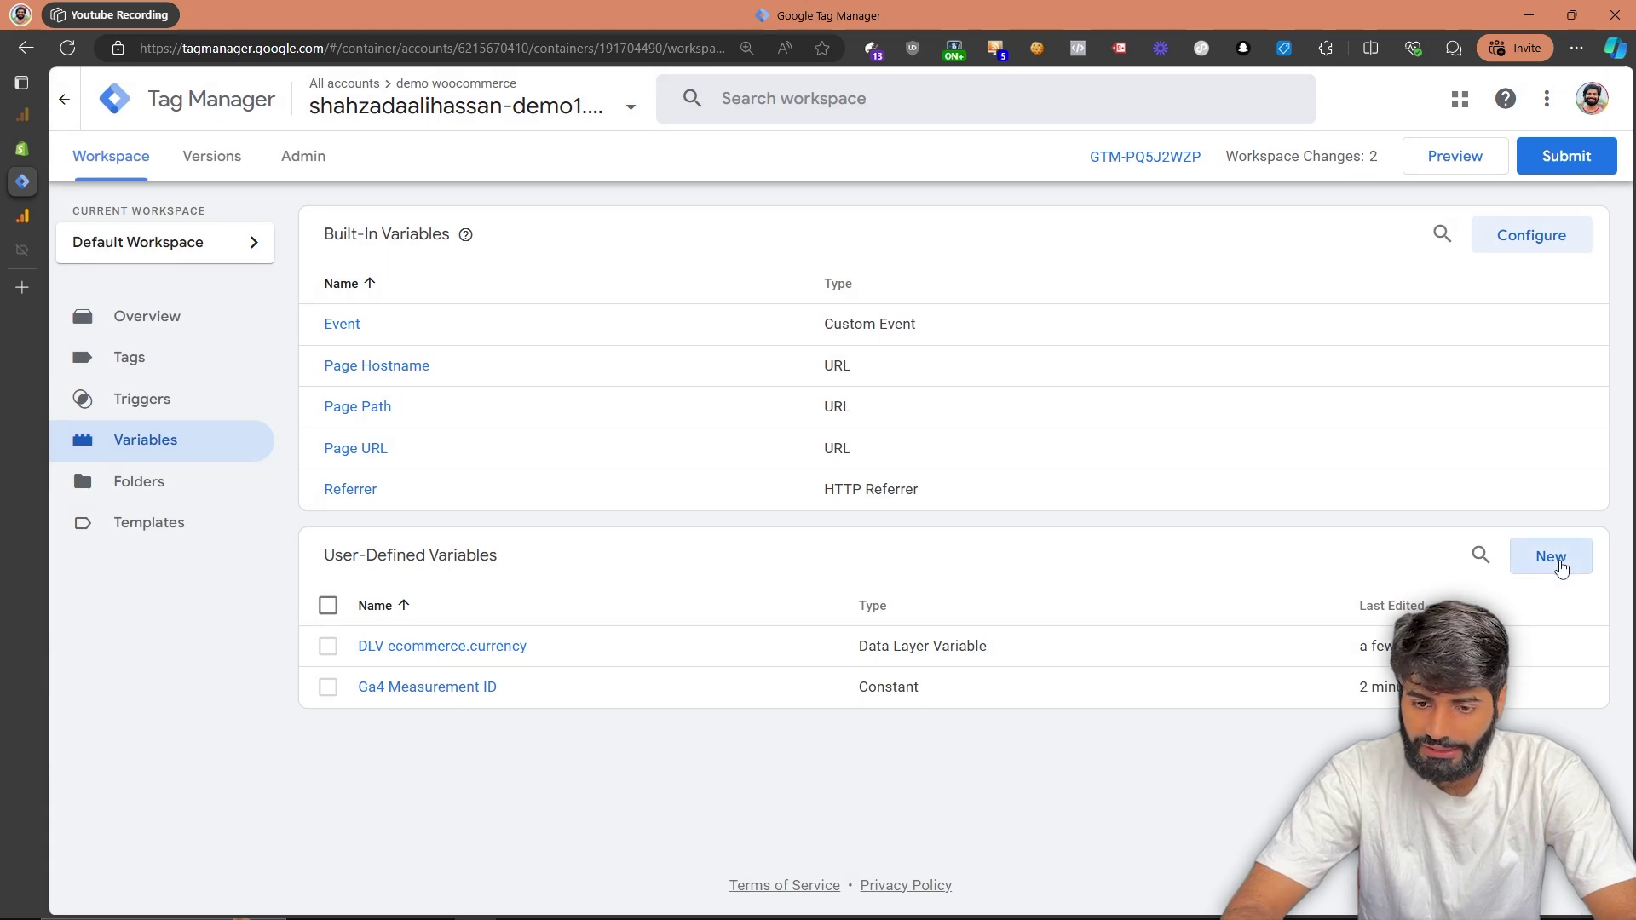
# Create Data Layer Variable 'DLV ecommerce.value' reading ecommerce.value
pyautogui.click(1551, 557)
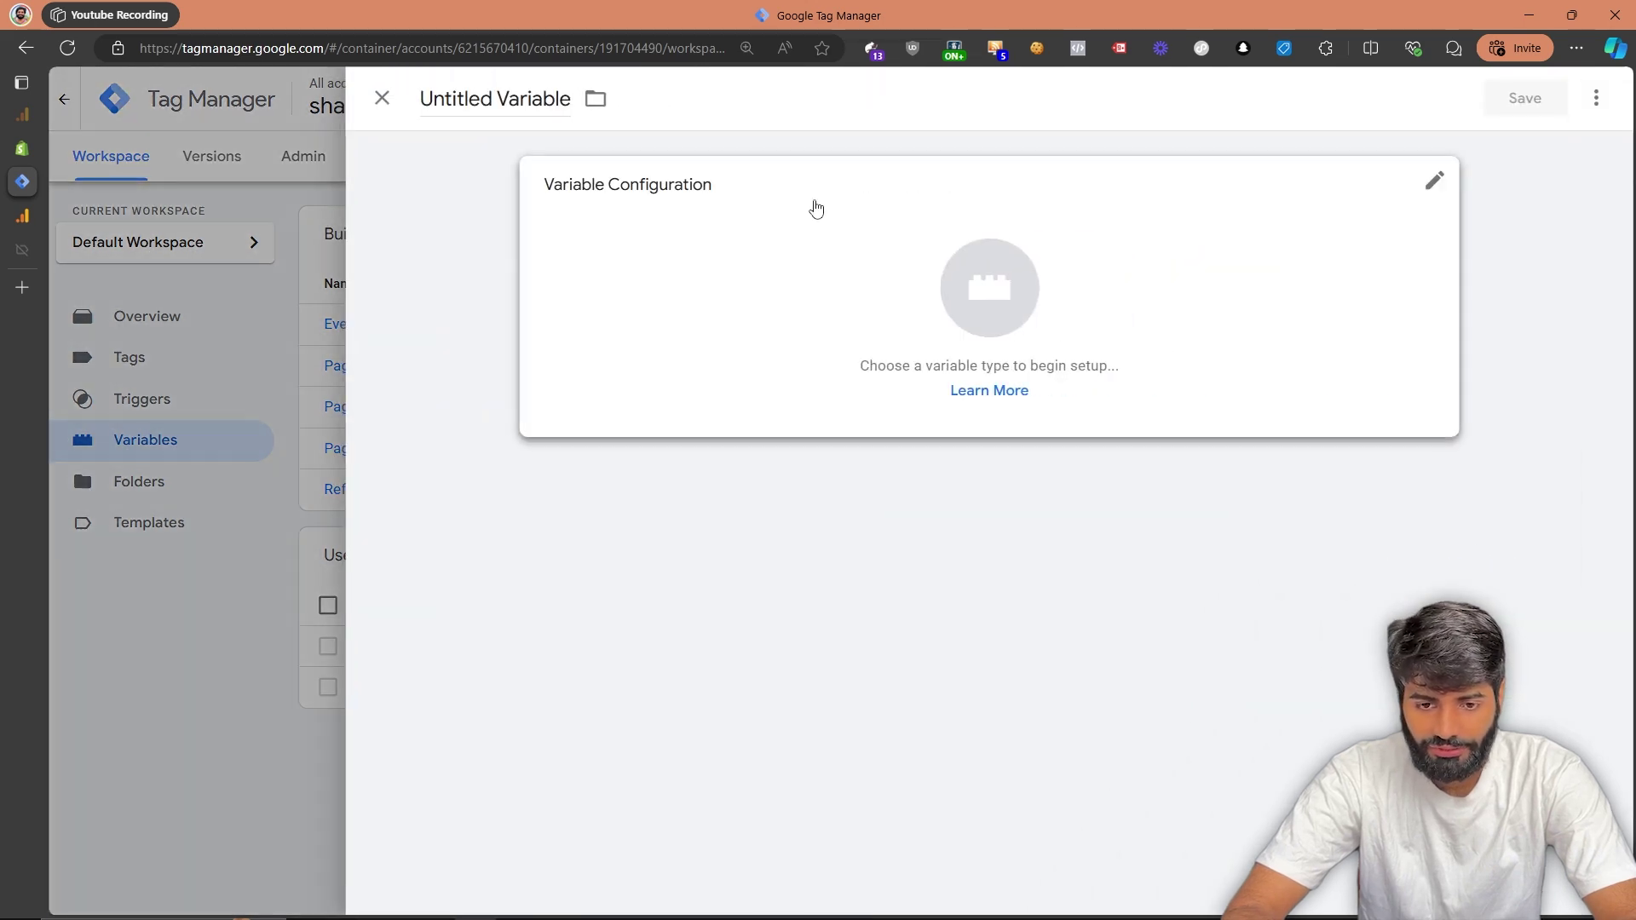
pyautogui.click(877, 226)
pyautogui.click(1141, 578)
pyautogui.click(641, 395)
pyautogui.hotkey('ctrl', 'v')
pyautogui.write('lue')
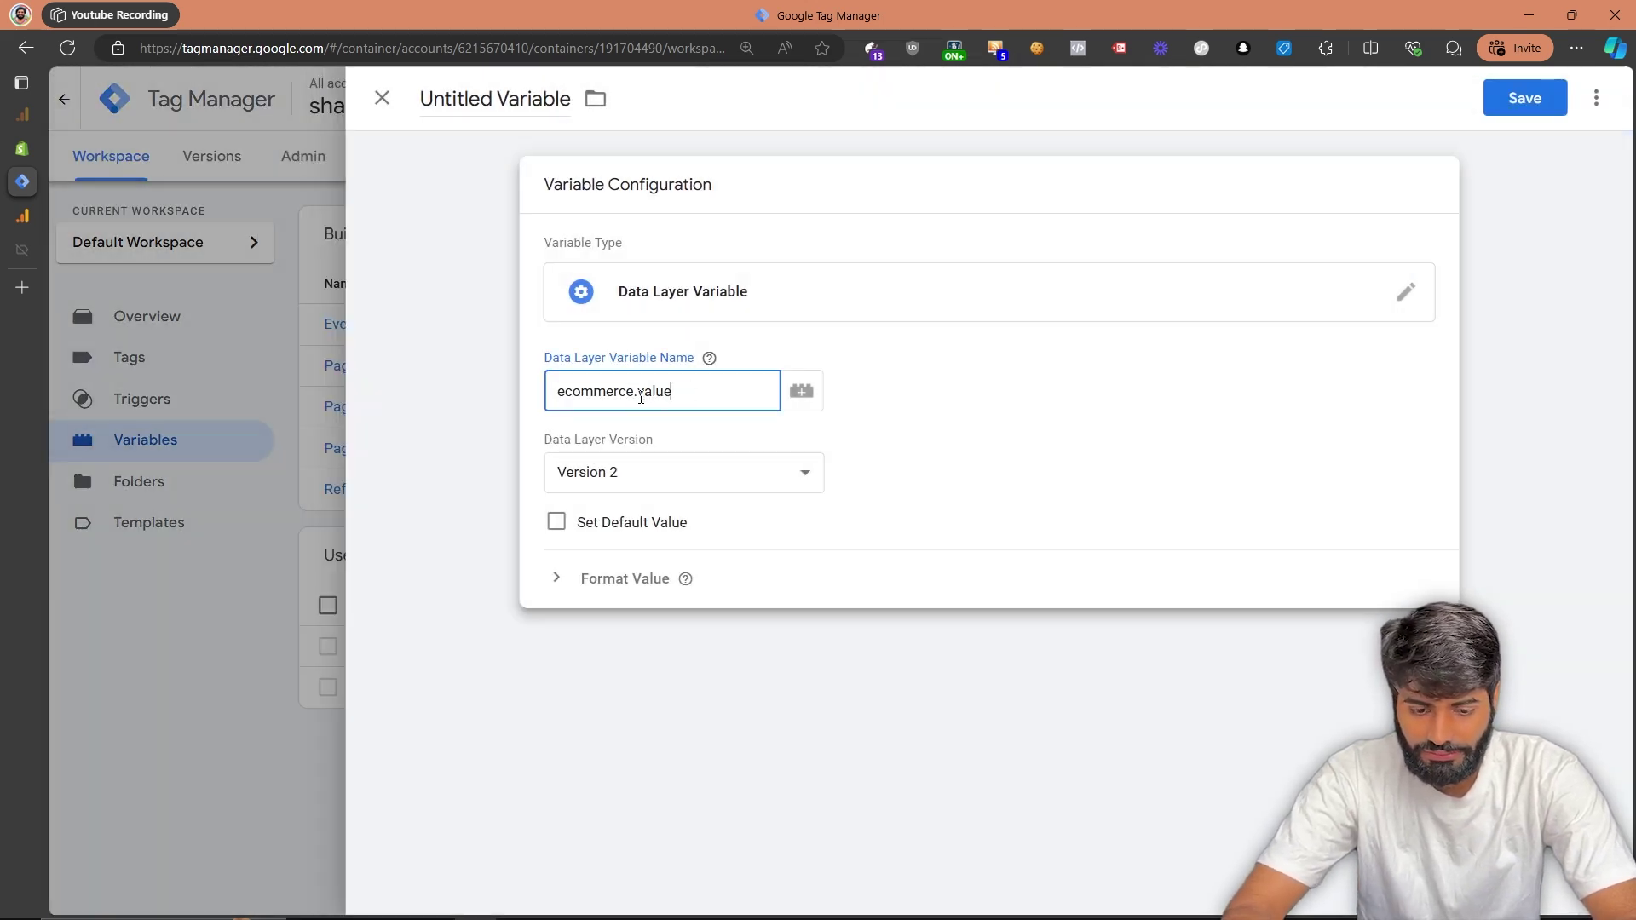
pyautogui.hotkey('ctrl', 'a')
pyautogui.hotkey('ctrl', 'c')
pyautogui.click(486, 103)
pyautogui.write('DLV')
pyautogui.hotkey('ctrl', 'v')
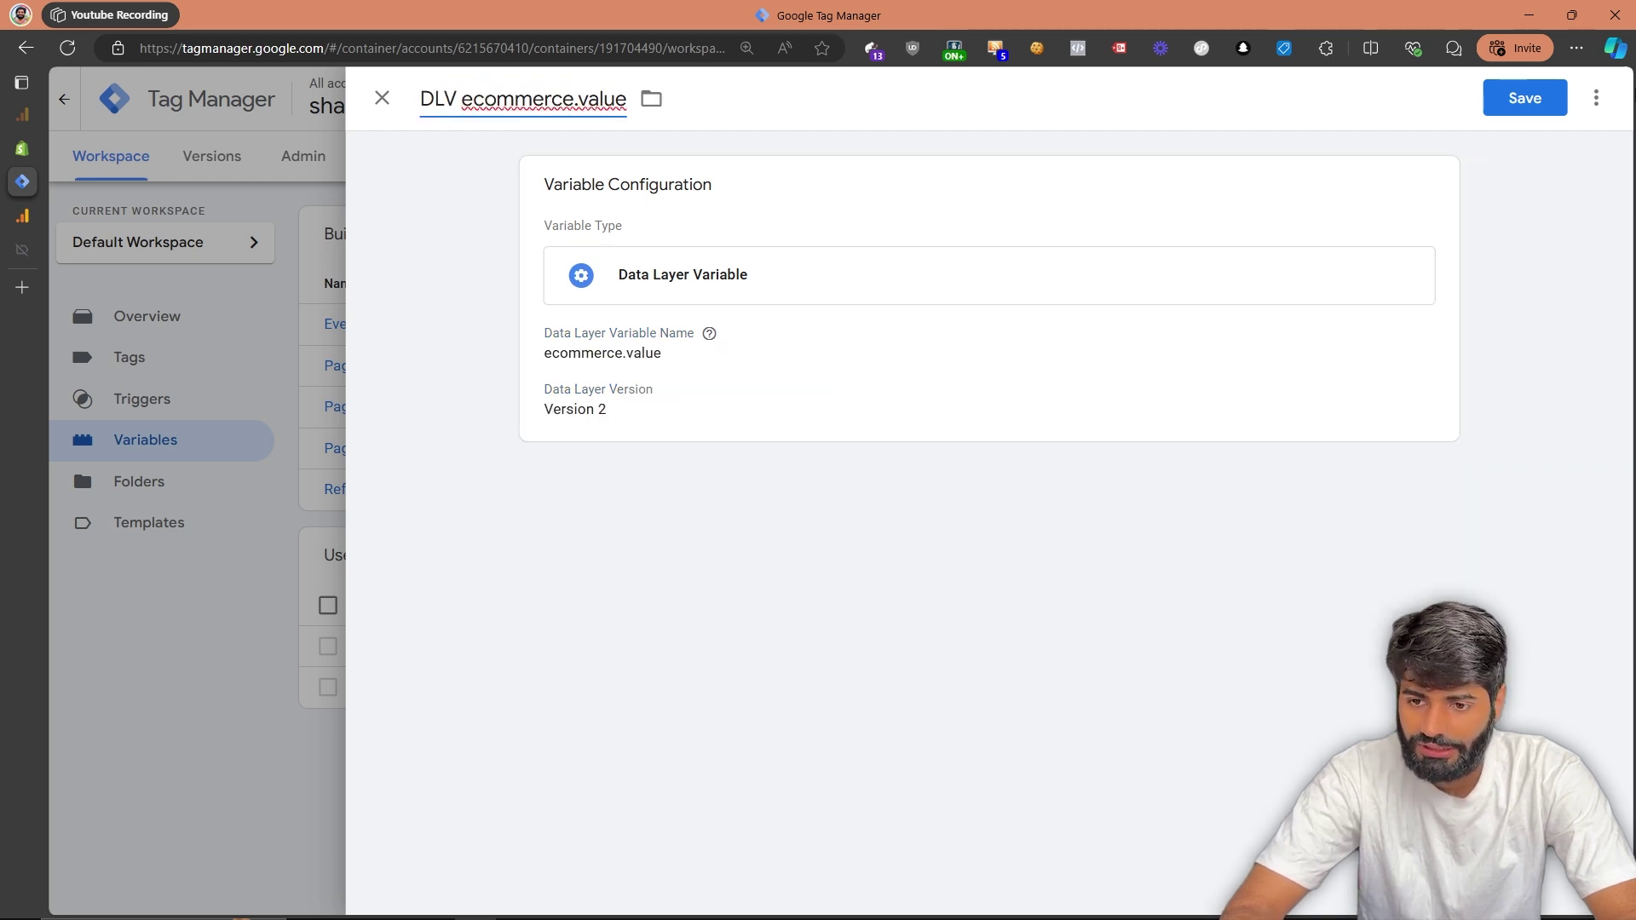
pyautogui.click(1510, 96)
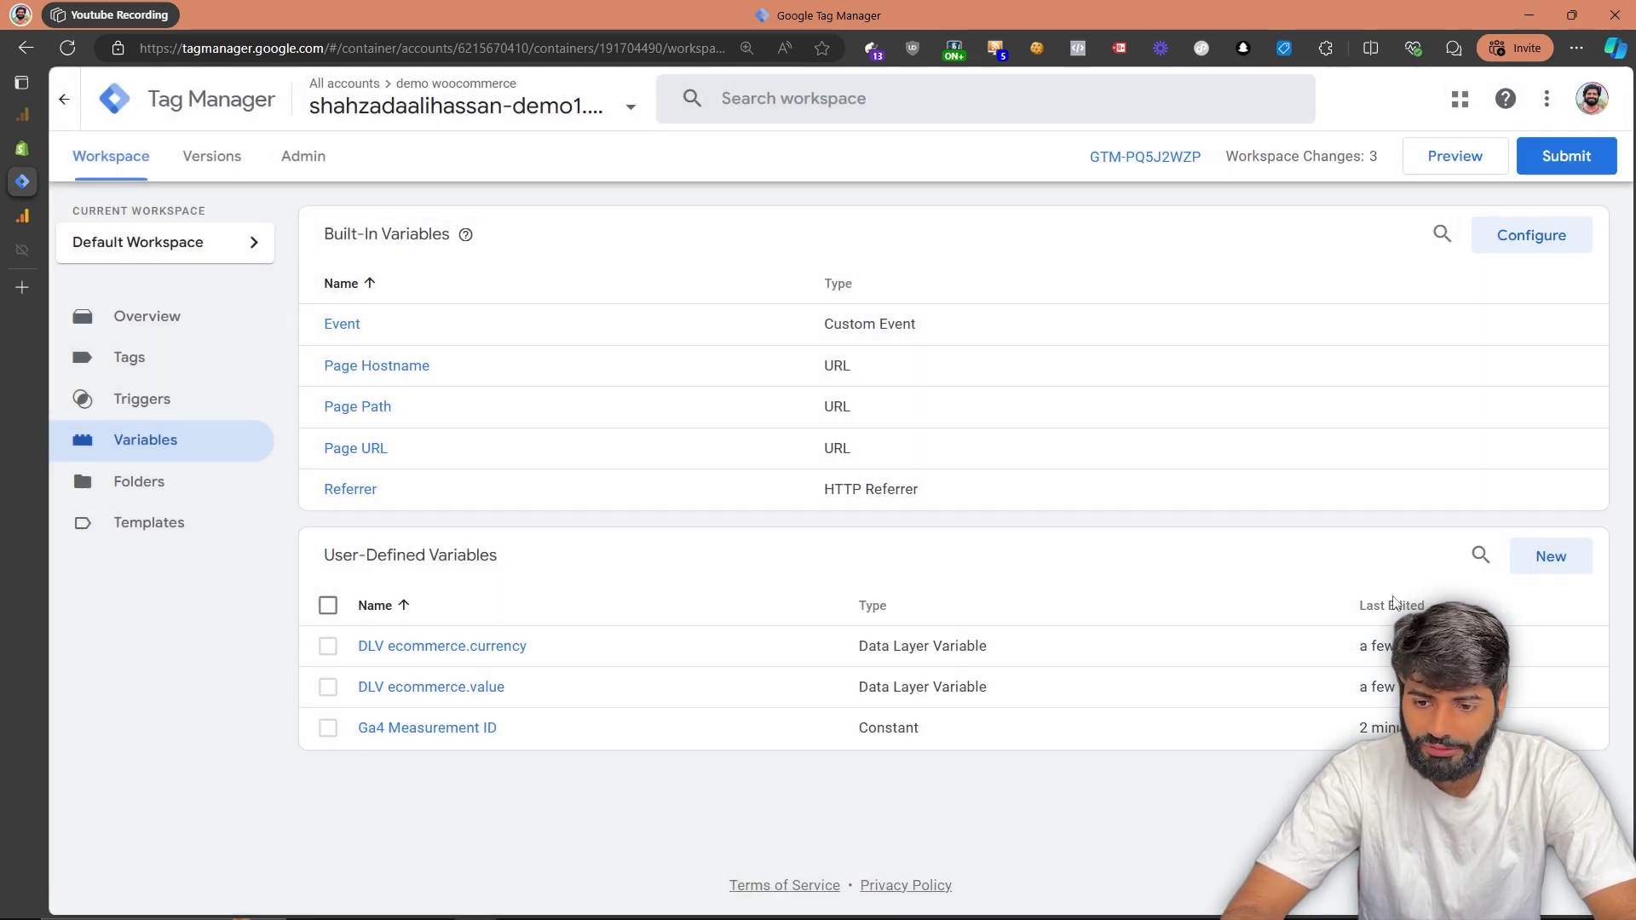
# Create Data Layer Variable 'DLV ecommerce.items' reading ecommerce.items
pyautogui.click(1550, 571)
pyautogui.click(865, 309)
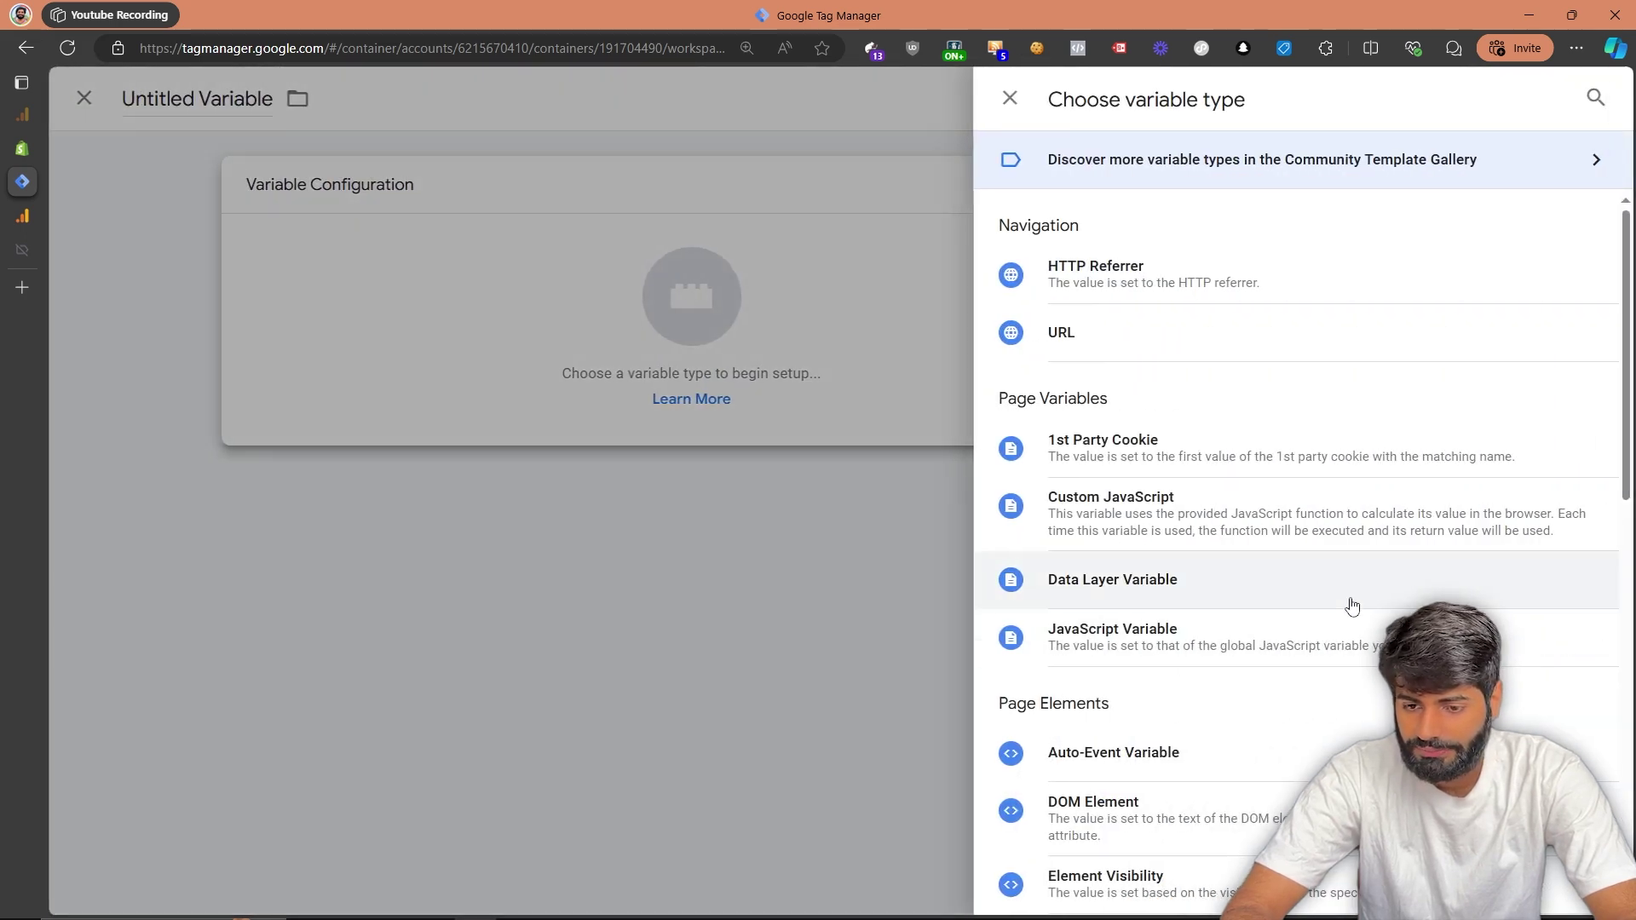
pyautogui.click(1108, 584)
pyautogui.click(678, 383)
pyautogui.write('ecommerce.items')
pyautogui.hotkey('ctrl', 'a')
pyautogui.hotkey('ctrl', 'c')
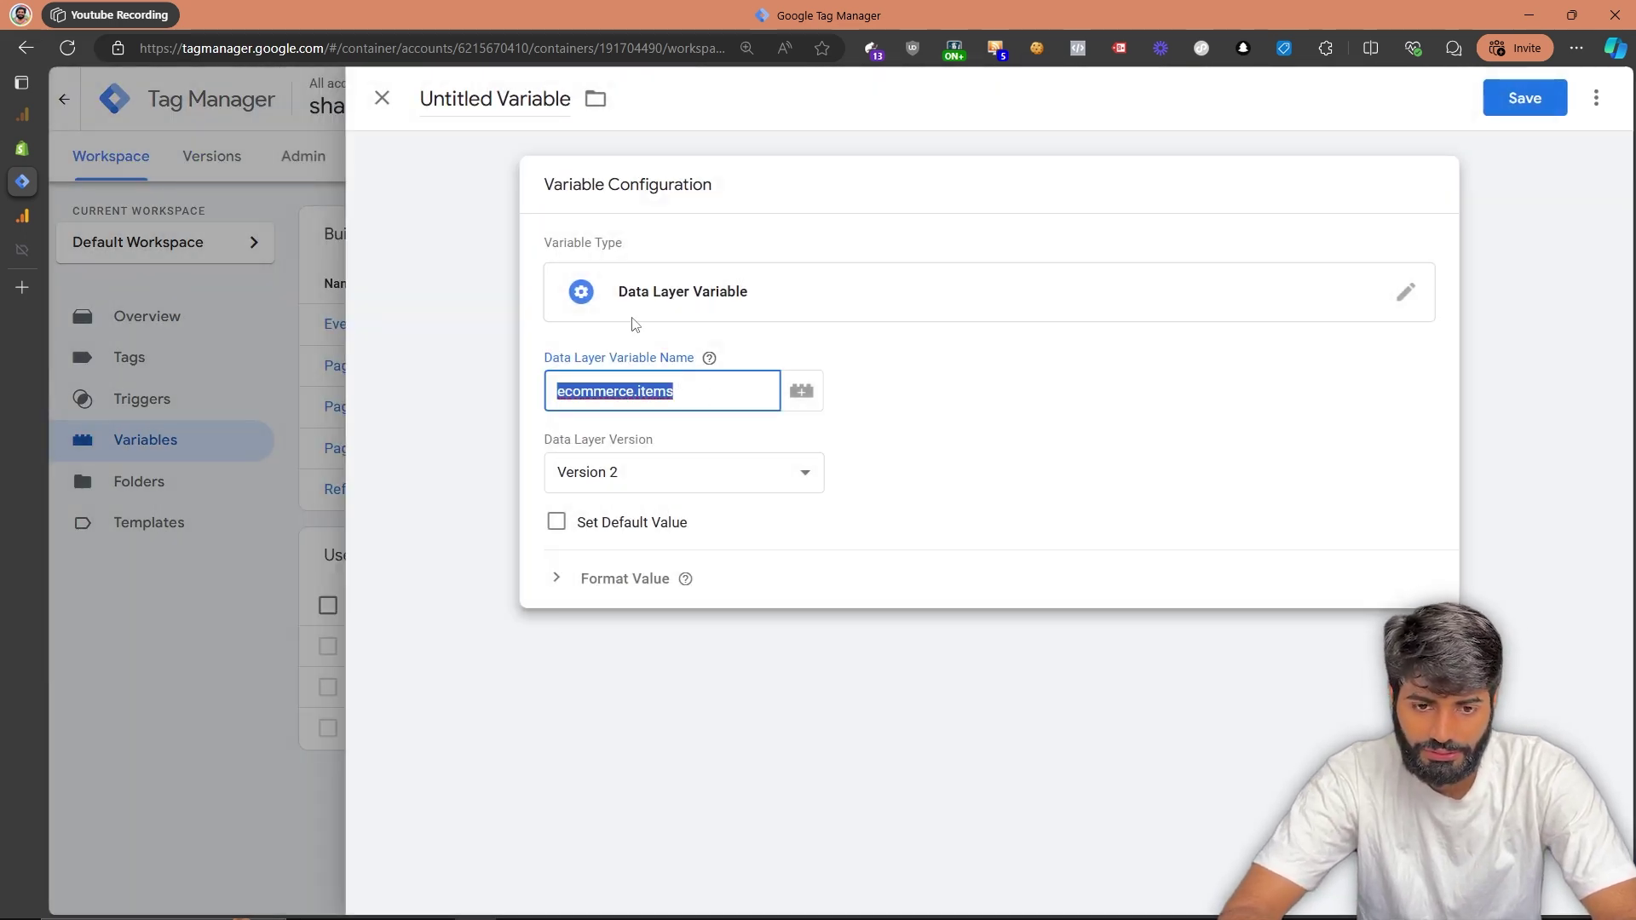
pyautogui.click(493, 106)
pyautogui.write('DLV')
pyautogui.hotkey('ctrl', 'v')
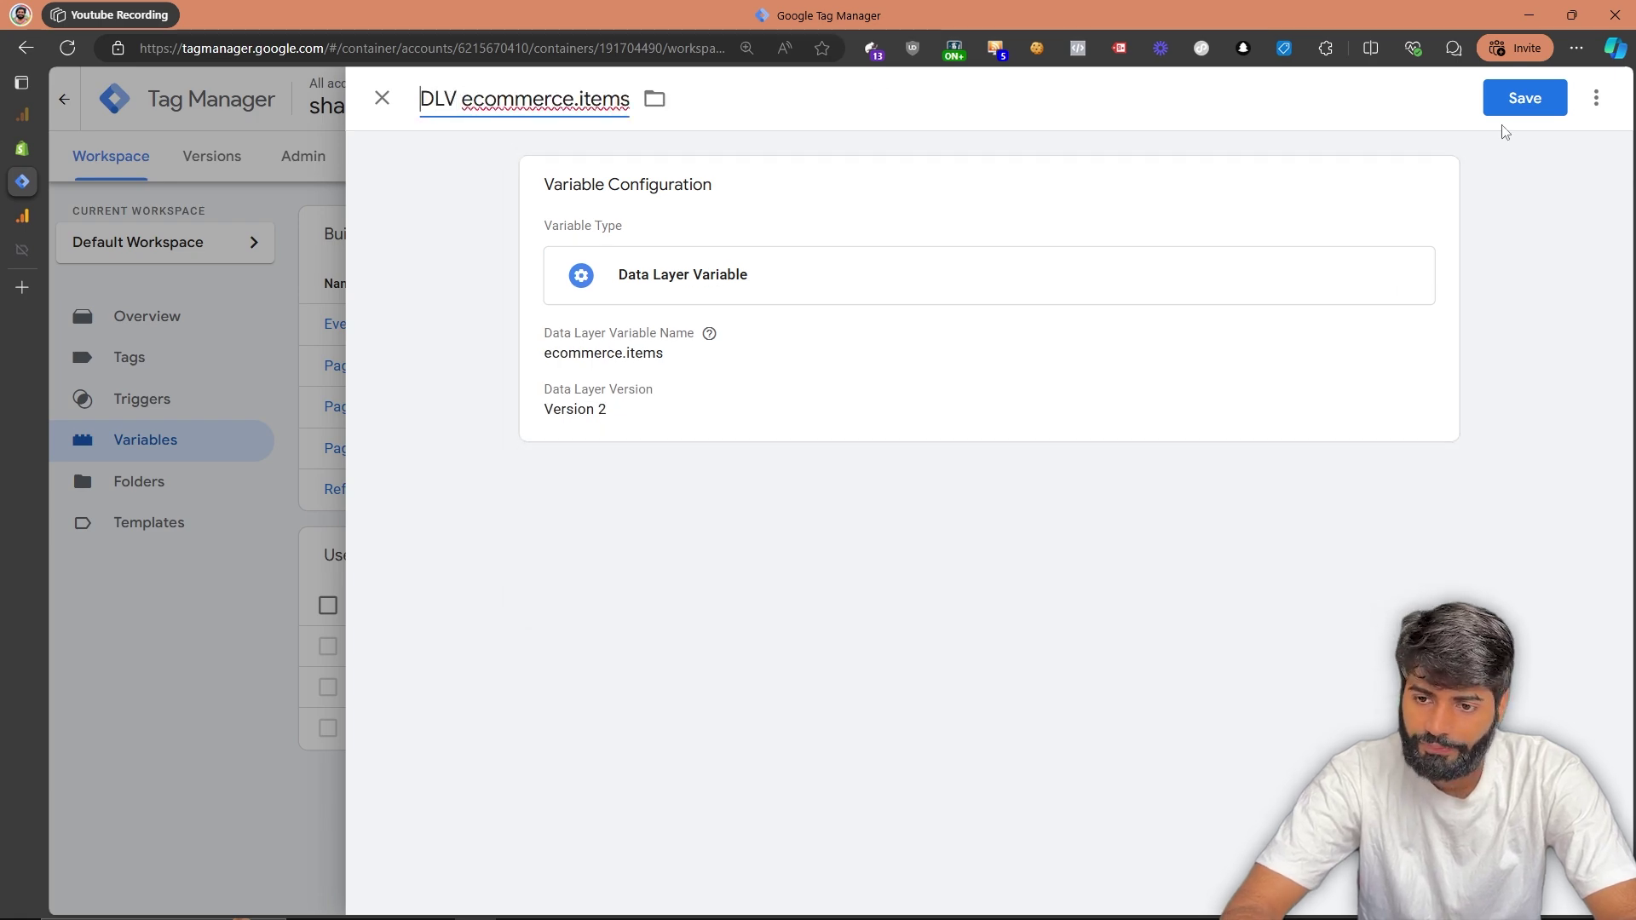
pyautogui.click(1522, 99)
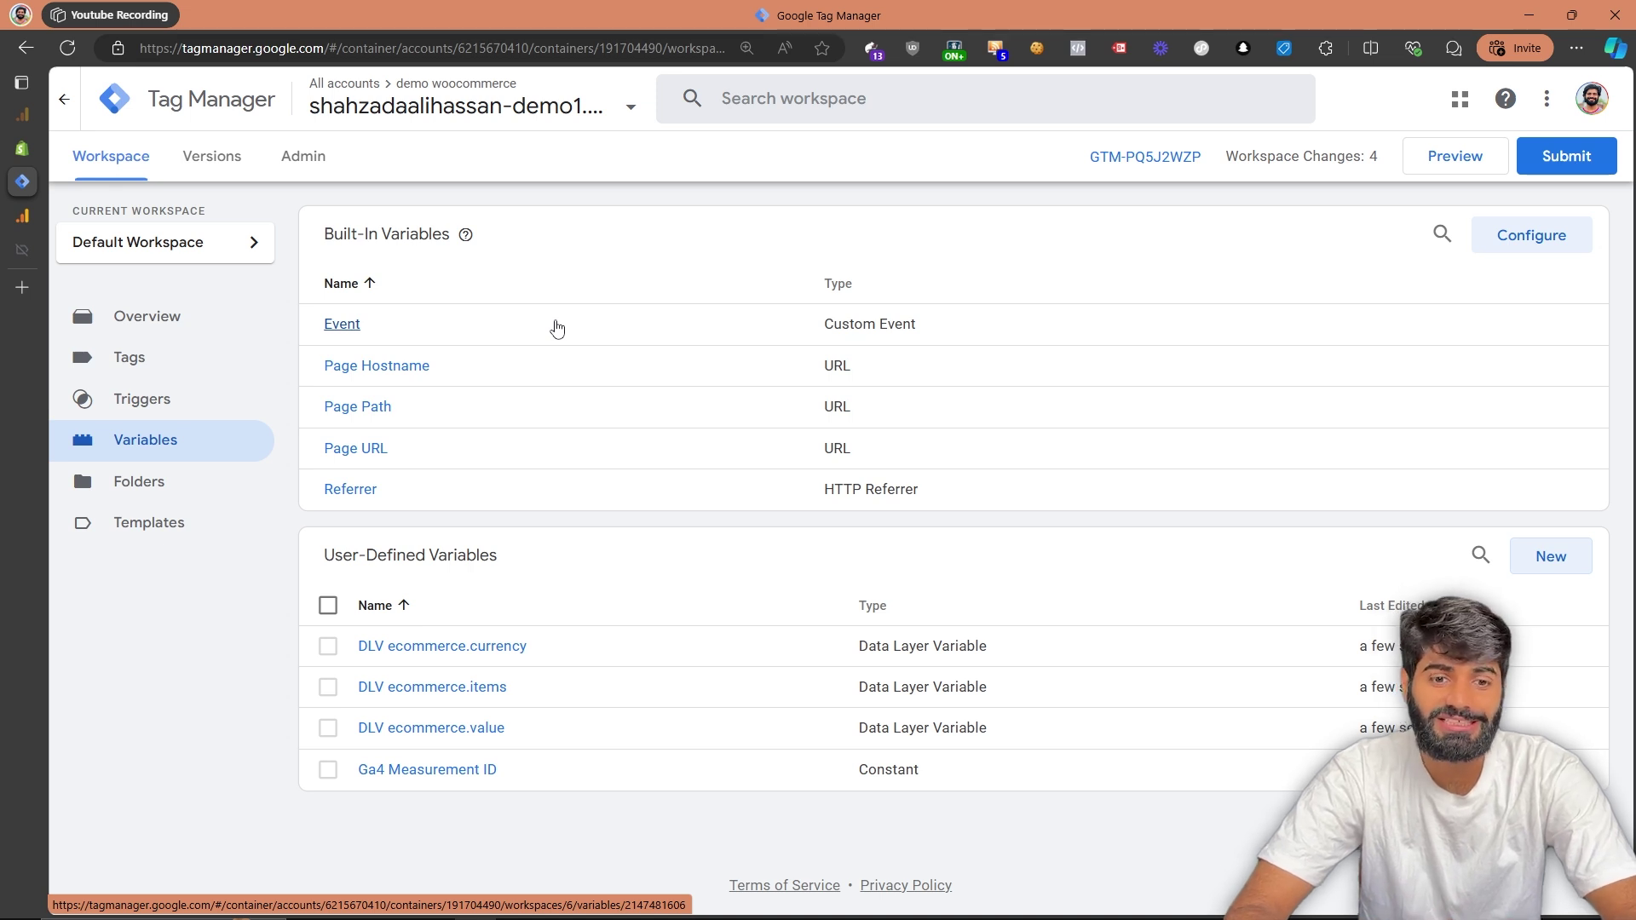
# Create a new tag in Tags and set its trigger to CE view_item_list
pyautogui.click(222, 361)
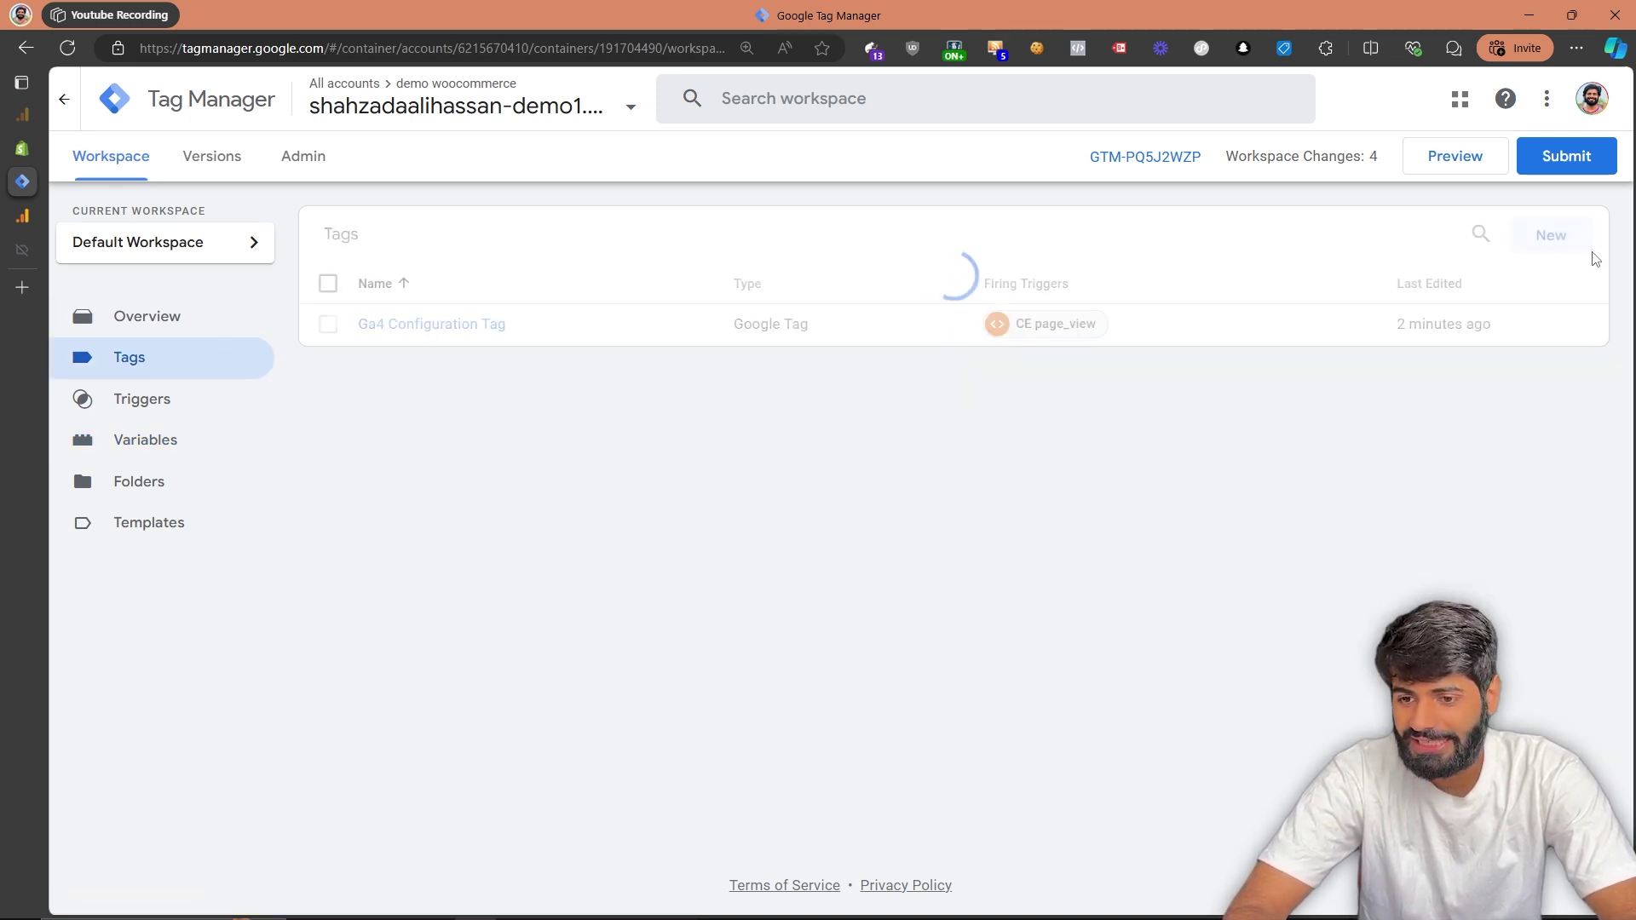
pyautogui.click(1547, 243)
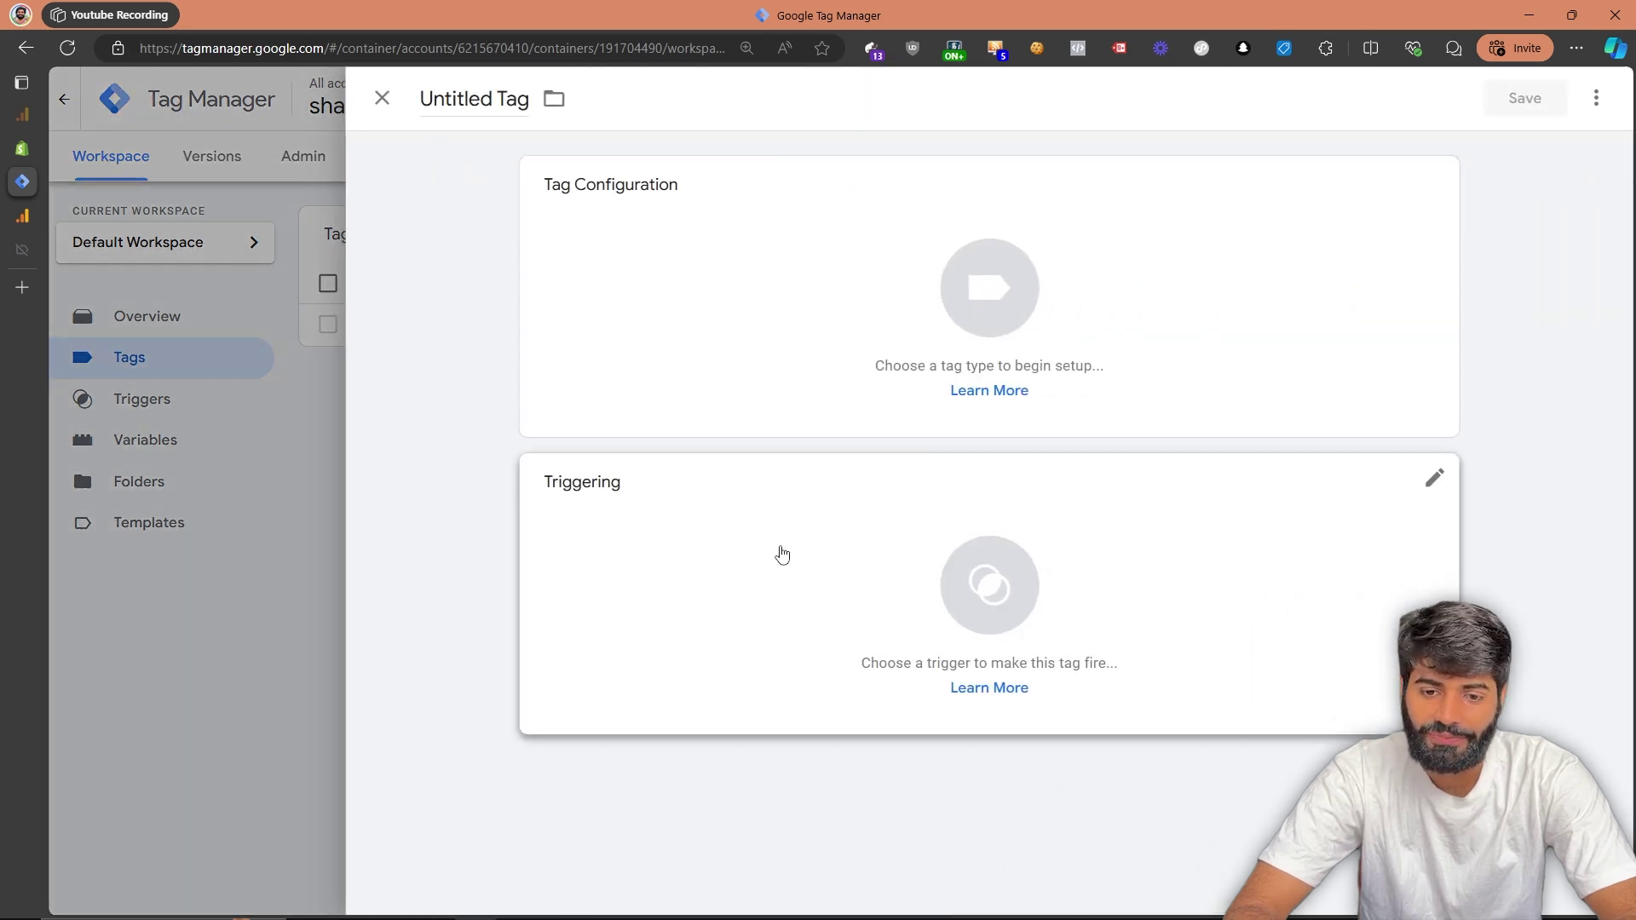
pyautogui.click(778, 552)
pyautogui.click(475, 274)
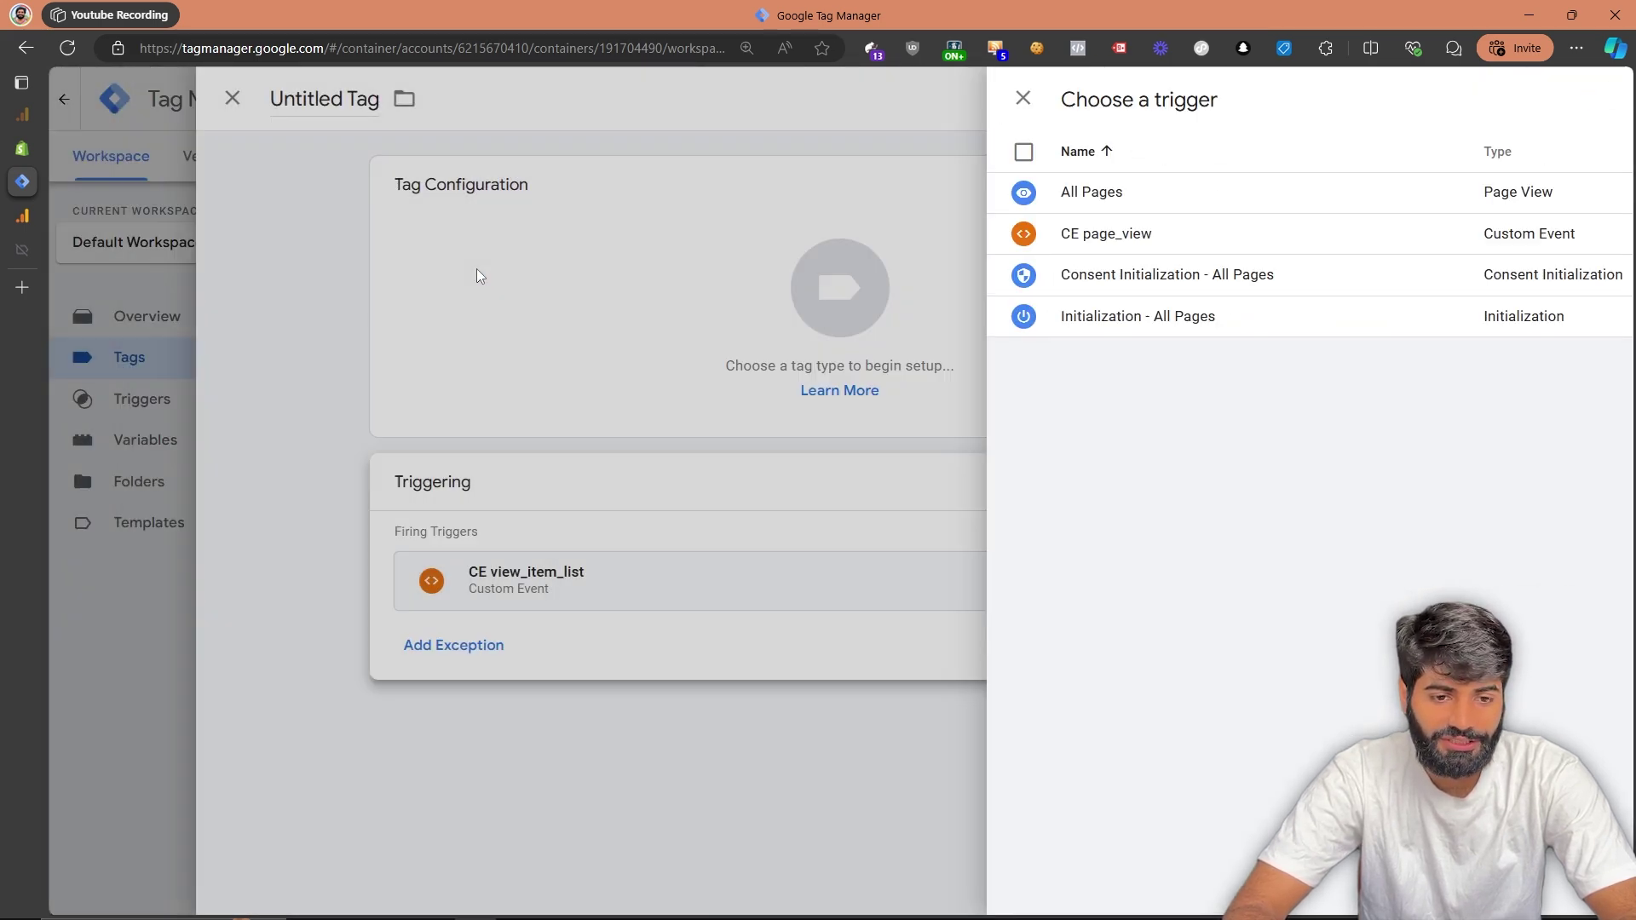
pyautogui.click(35, 255)
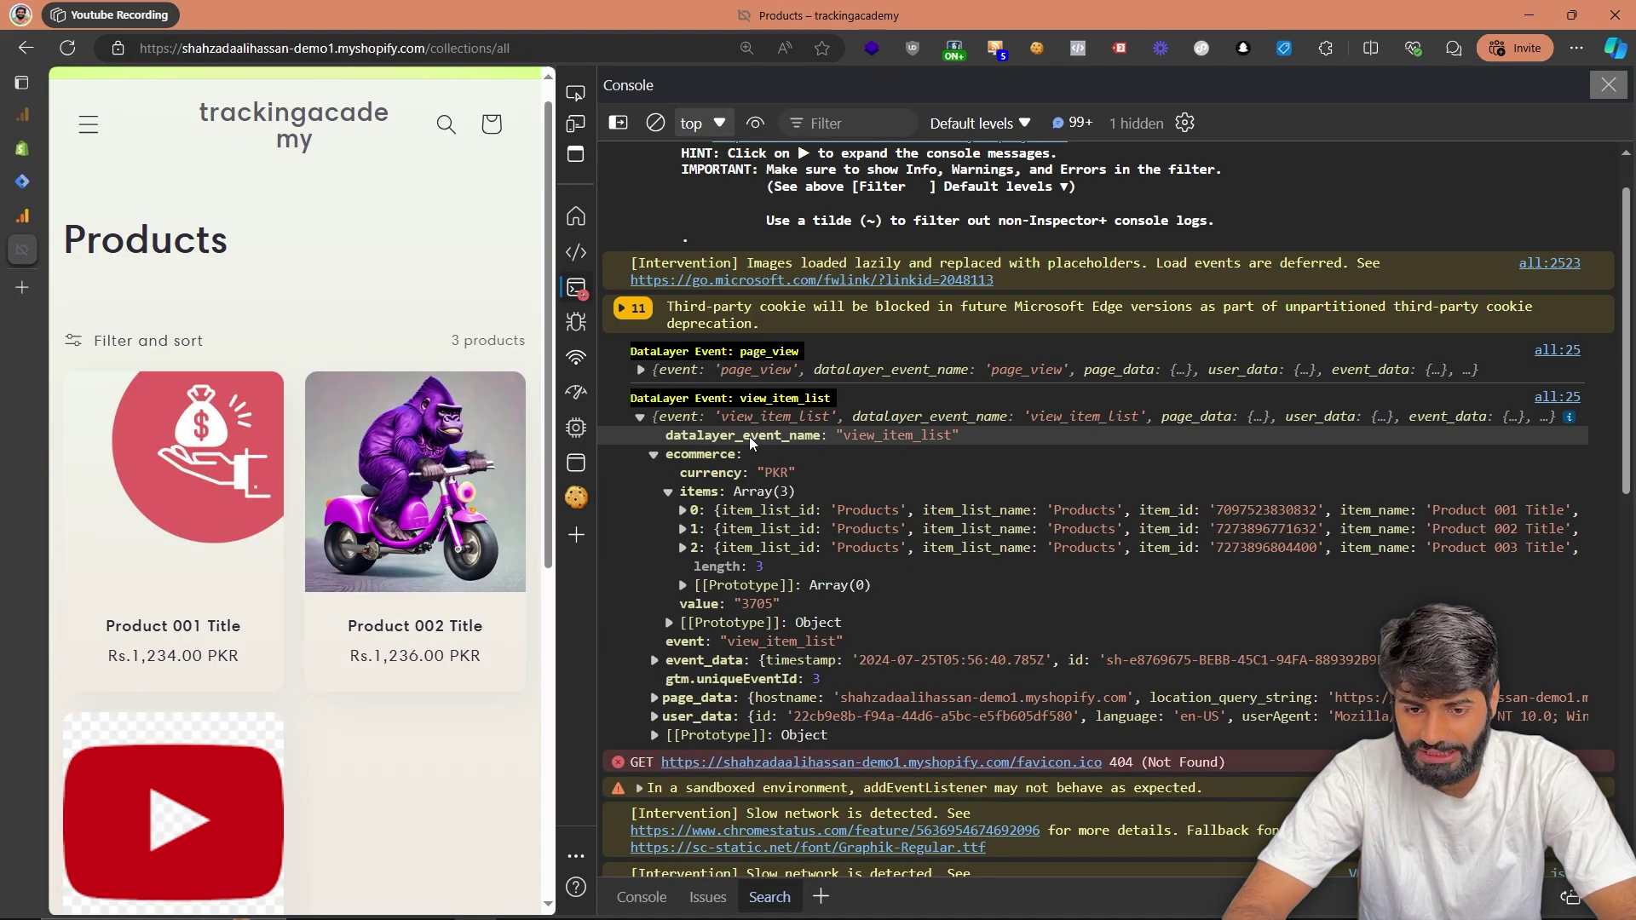
pyautogui.click(23, 184)
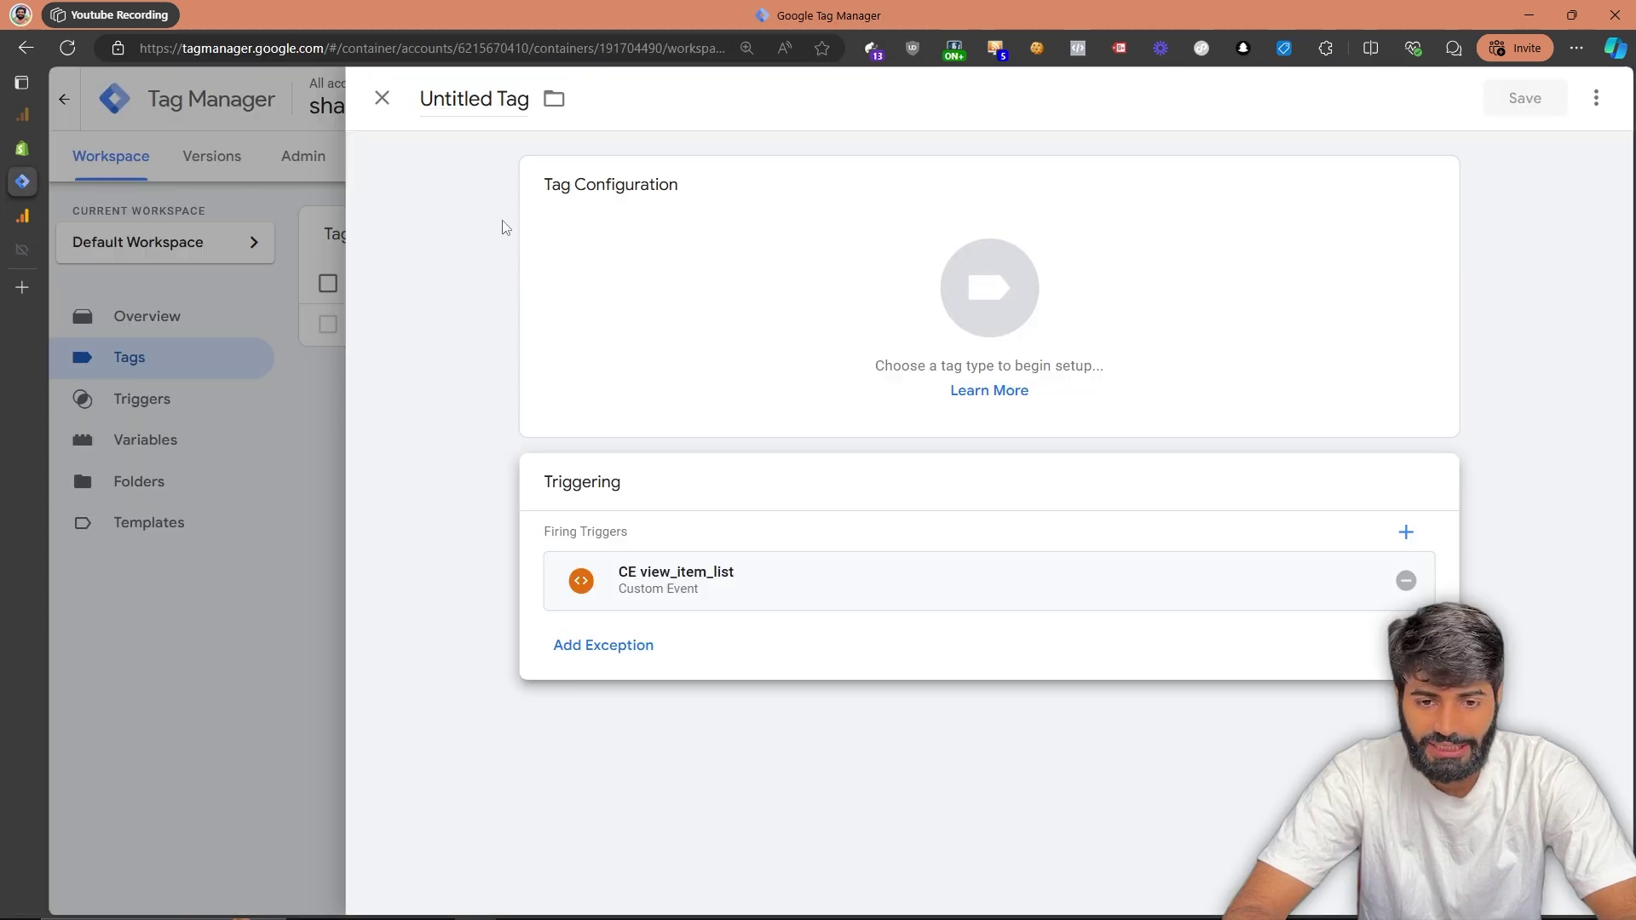
pyautogui.click(603, 326)
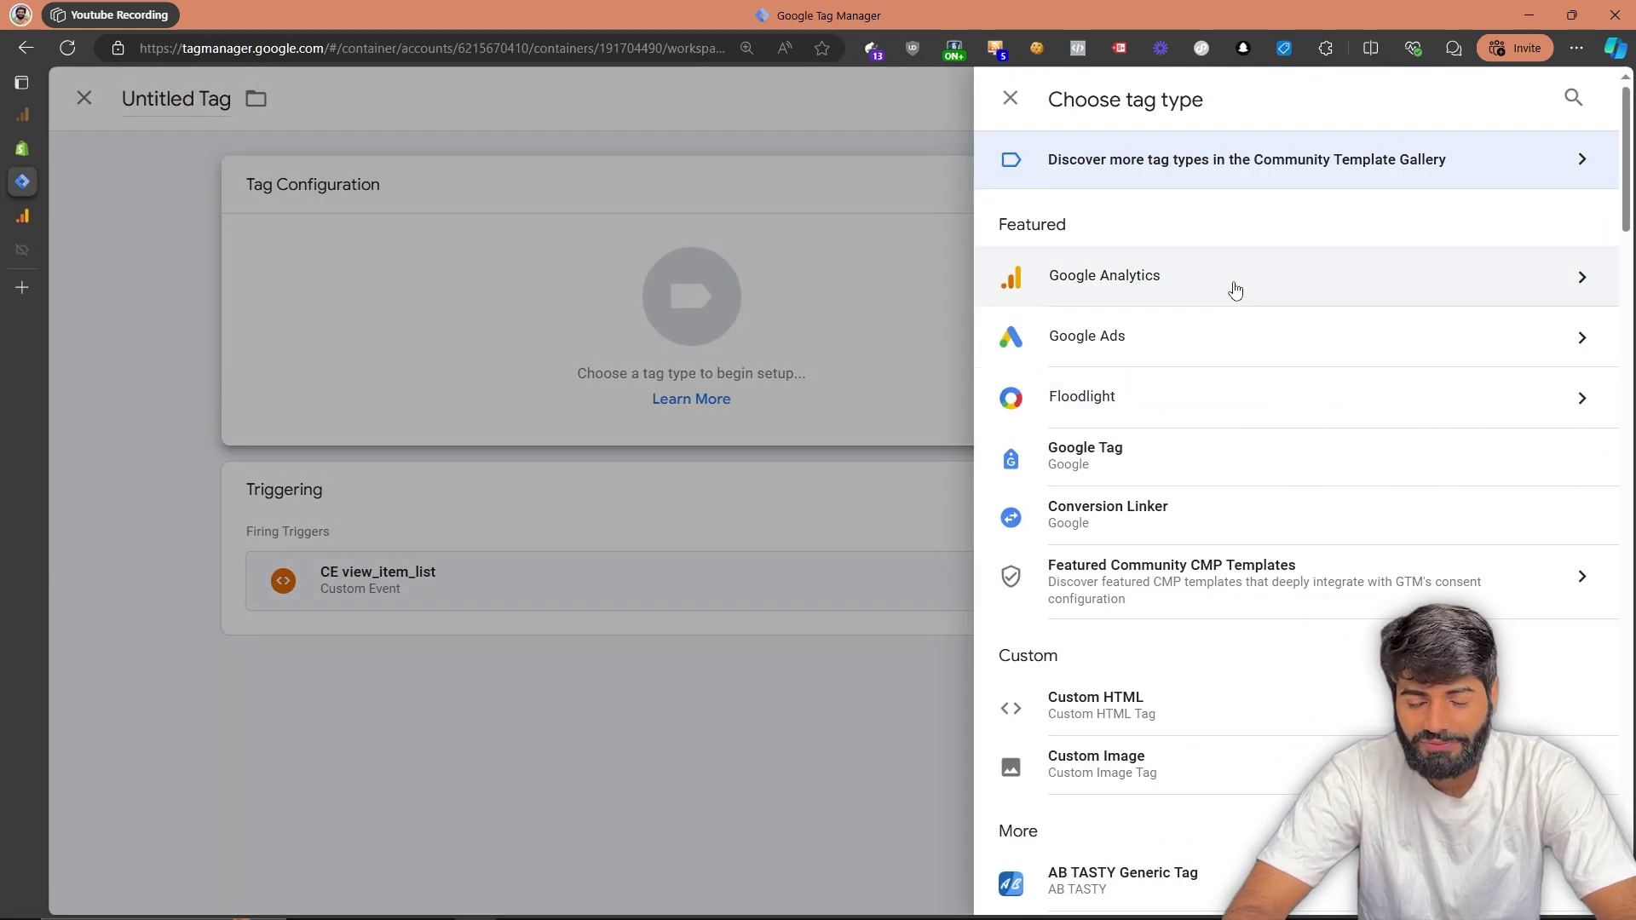
# Set the tag to a GA4 Event using {{Ga4 Measurement ID}} with event name view_item_list
pyautogui.click(1235, 284)
pyautogui.click(1129, 298)
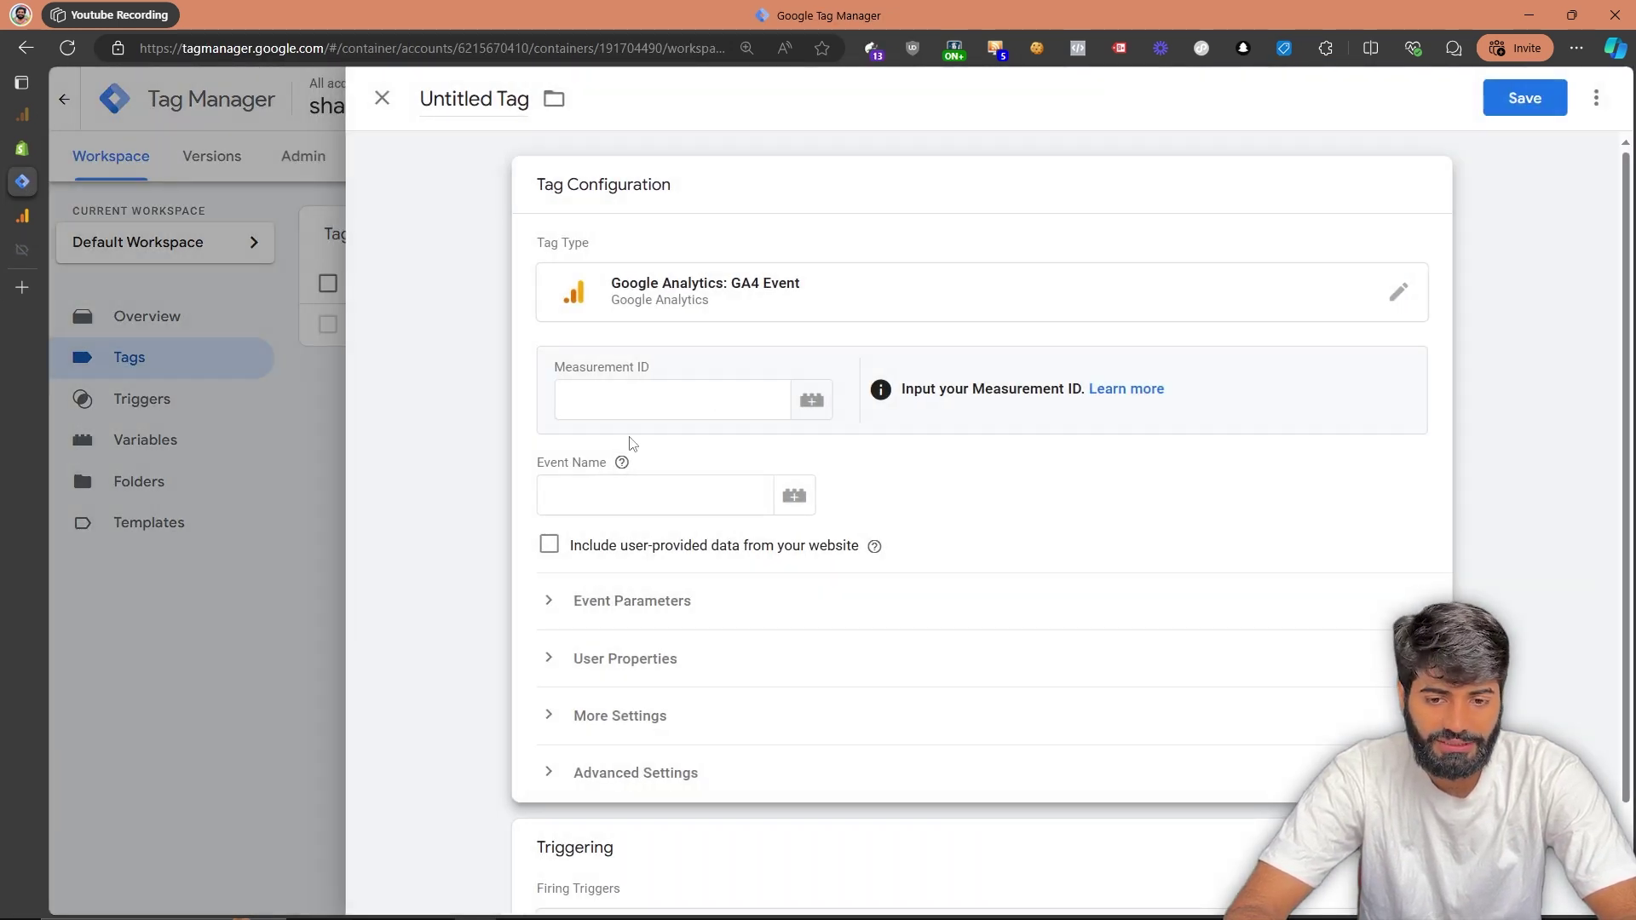
pyautogui.click(827, 414)
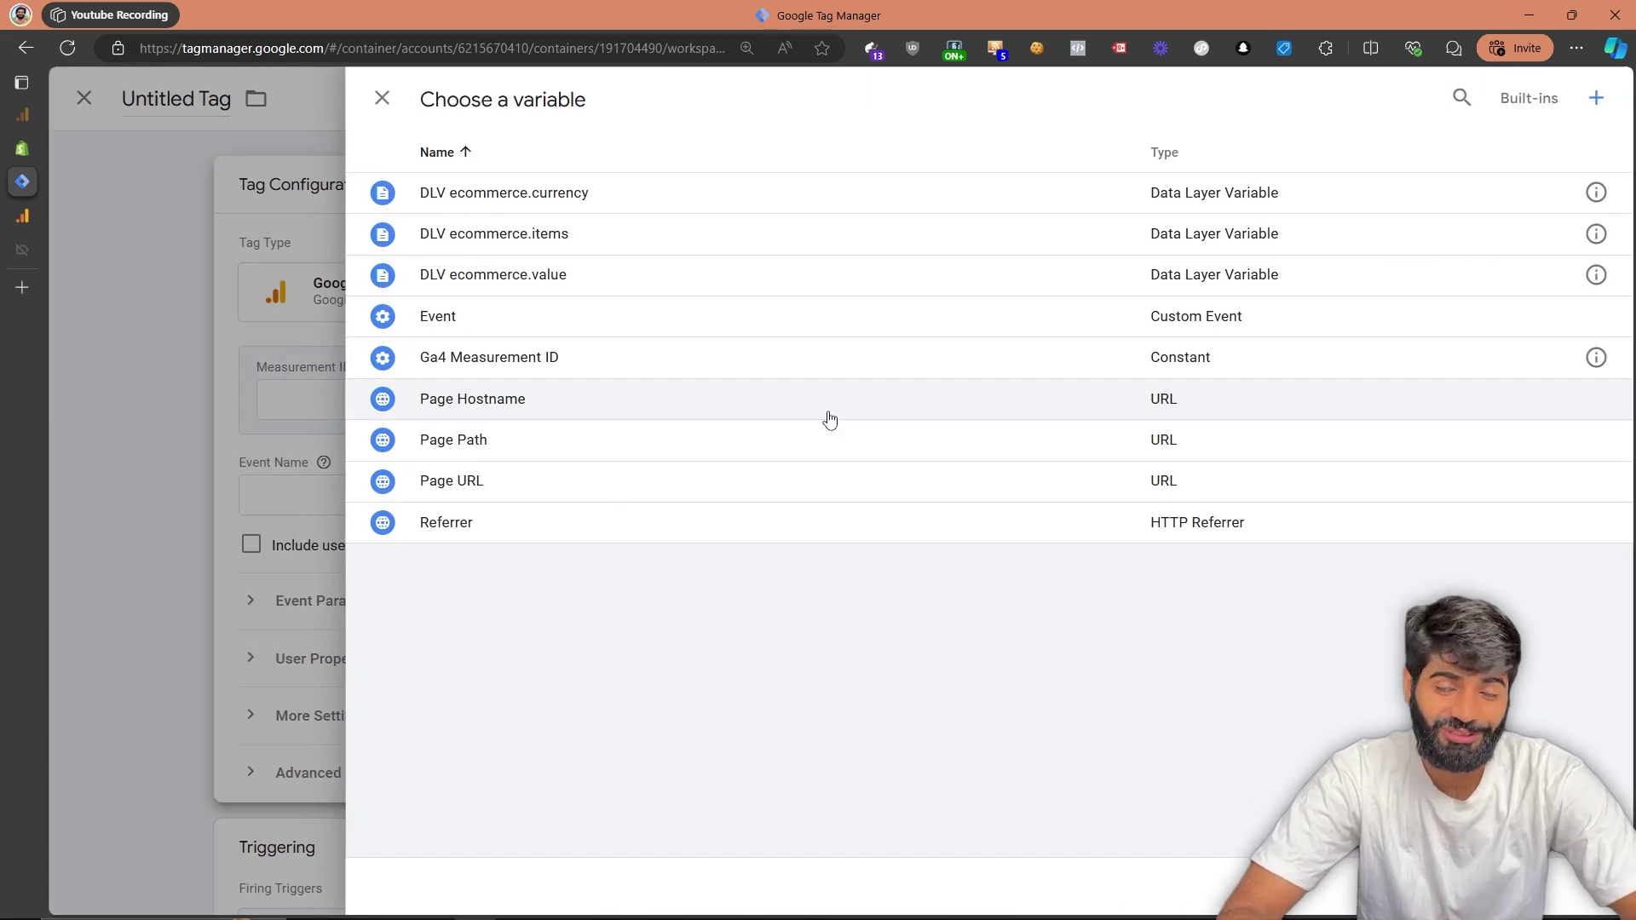
pyautogui.click(620, 358)
pyautogui.click(582, 506)
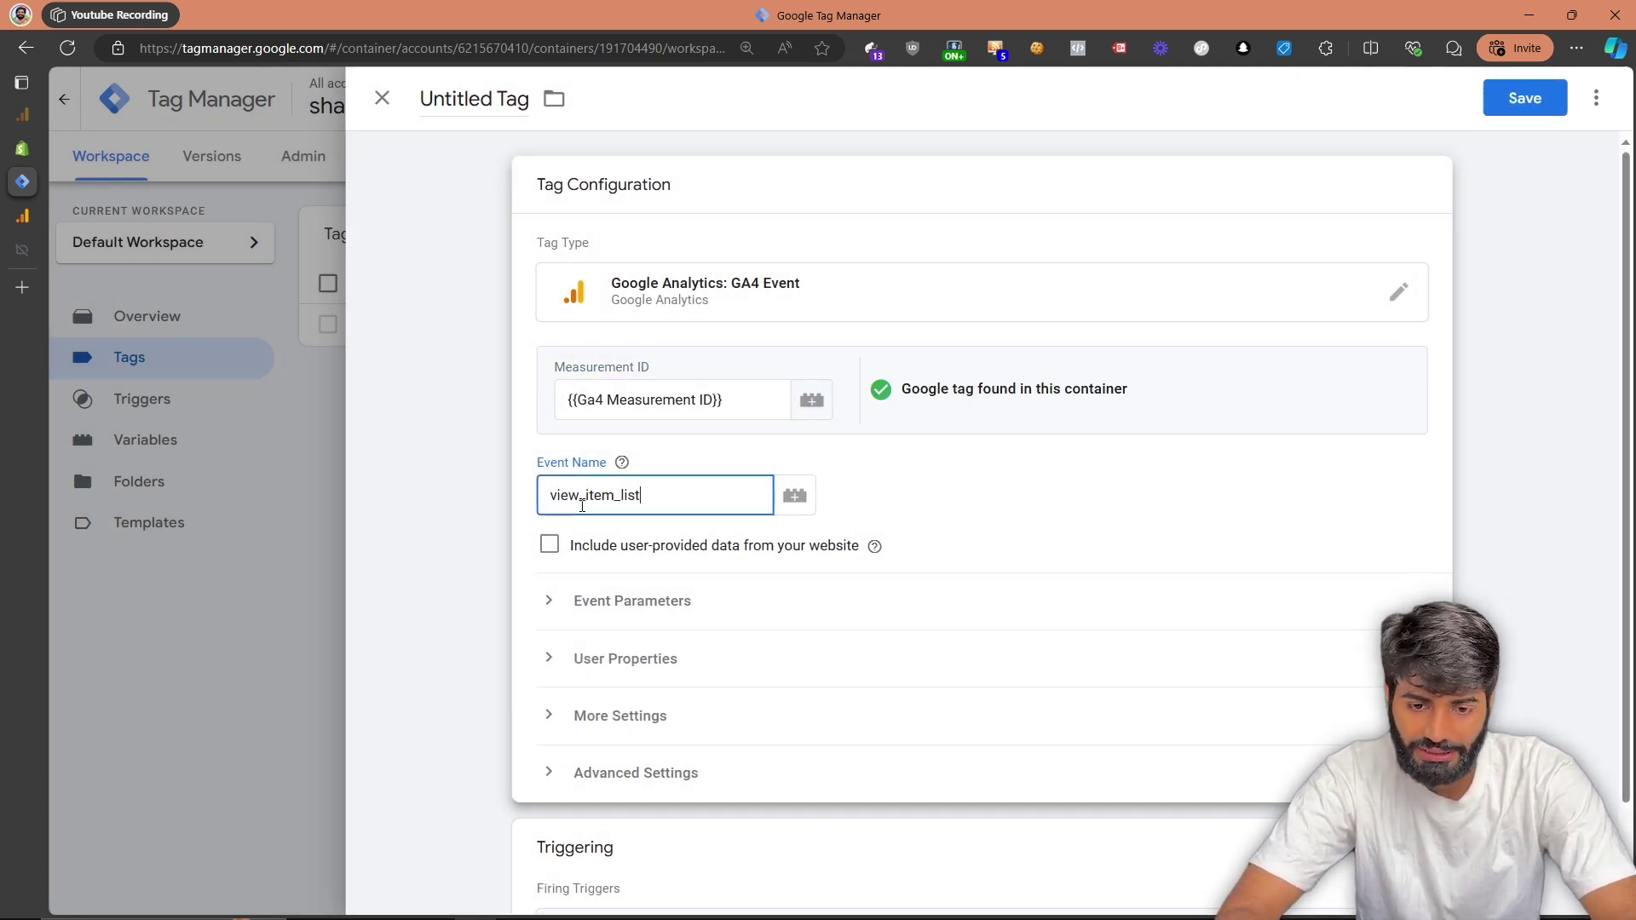
pyautogui.click(555, 600)
pyautogui.scroll(-2, 564, 590)
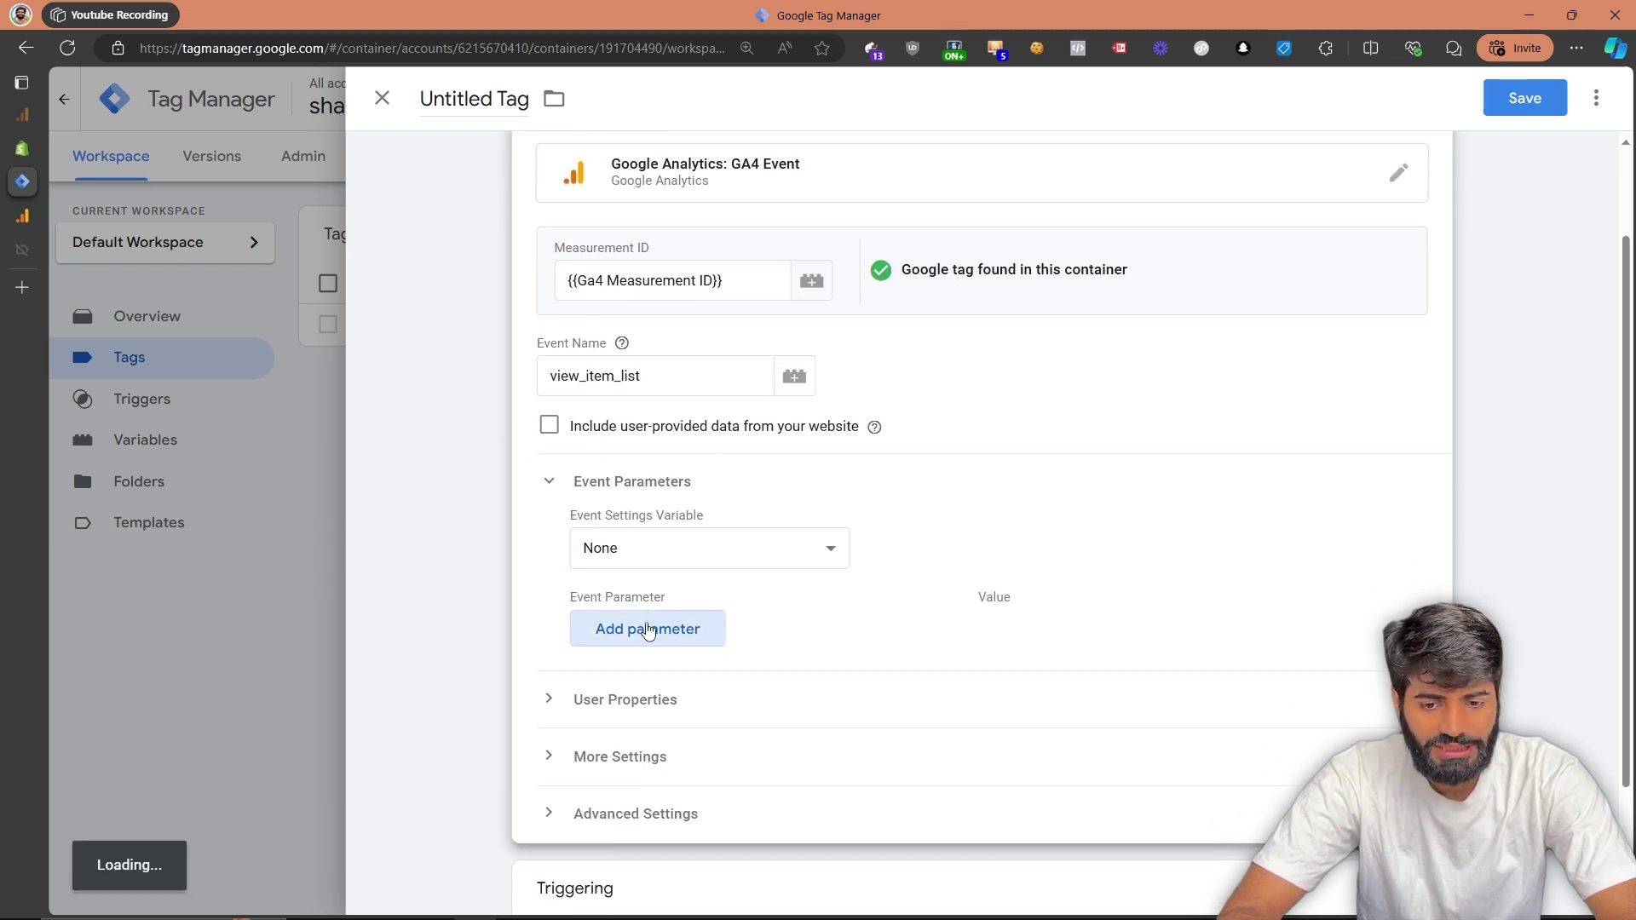
# Add event parameters value, currency and items to the tag
pyautogui.click(646, 627)
pyautogui.click(649, 657)
pyautogui.write('value')
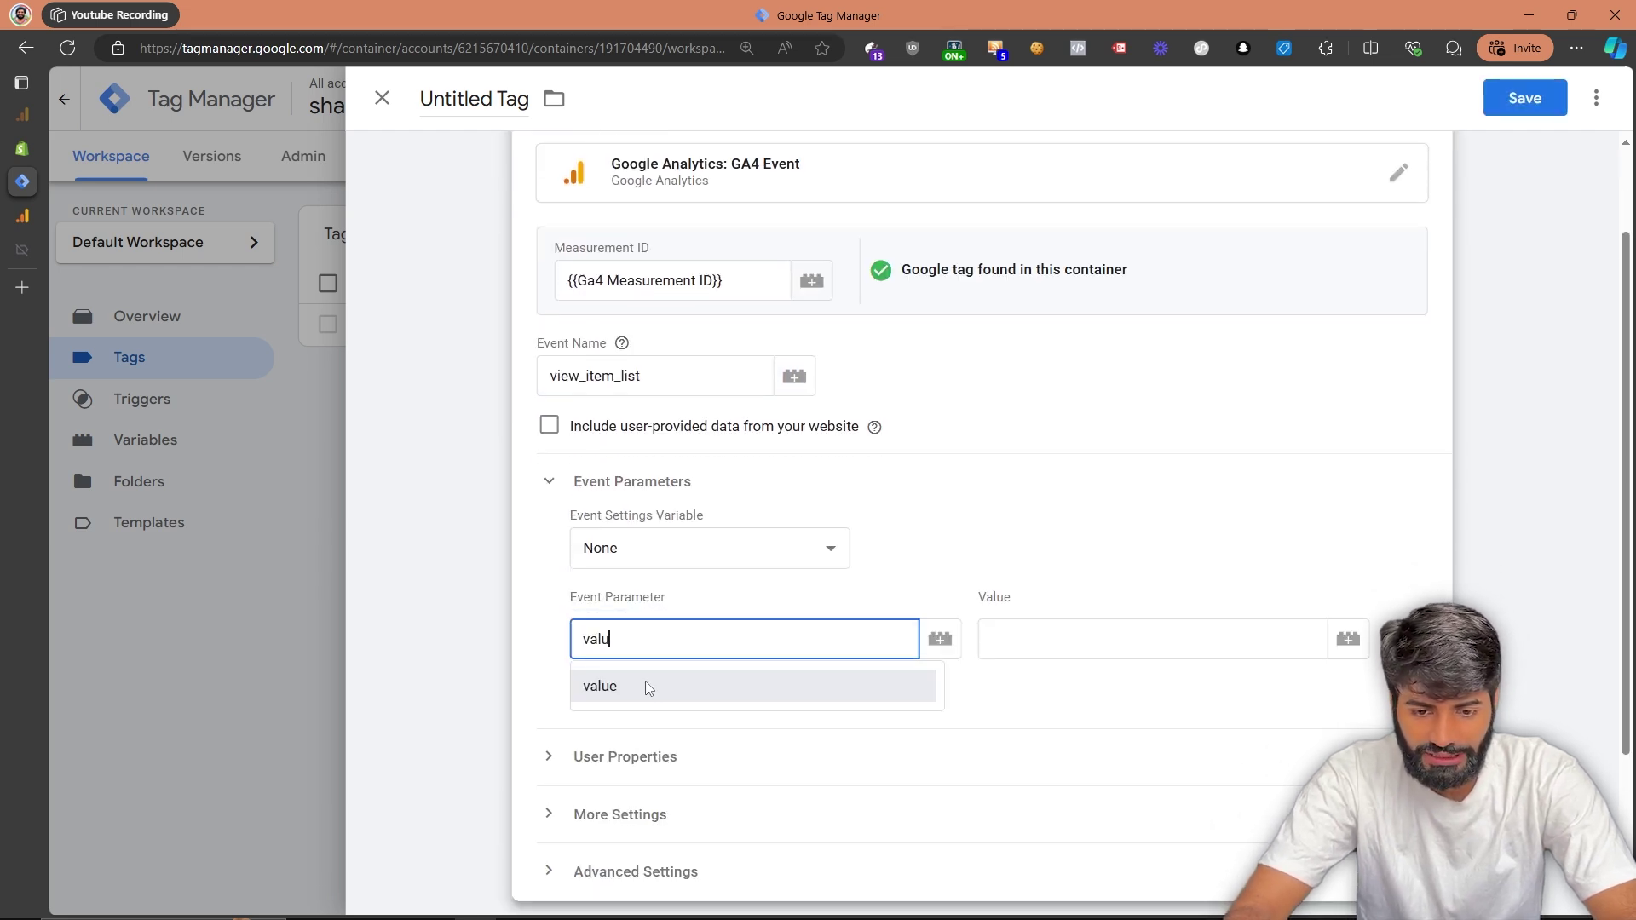
pyautogui.click(648, 687)
pyautogui.click(635, 695)
pyautogui.write('curenc')
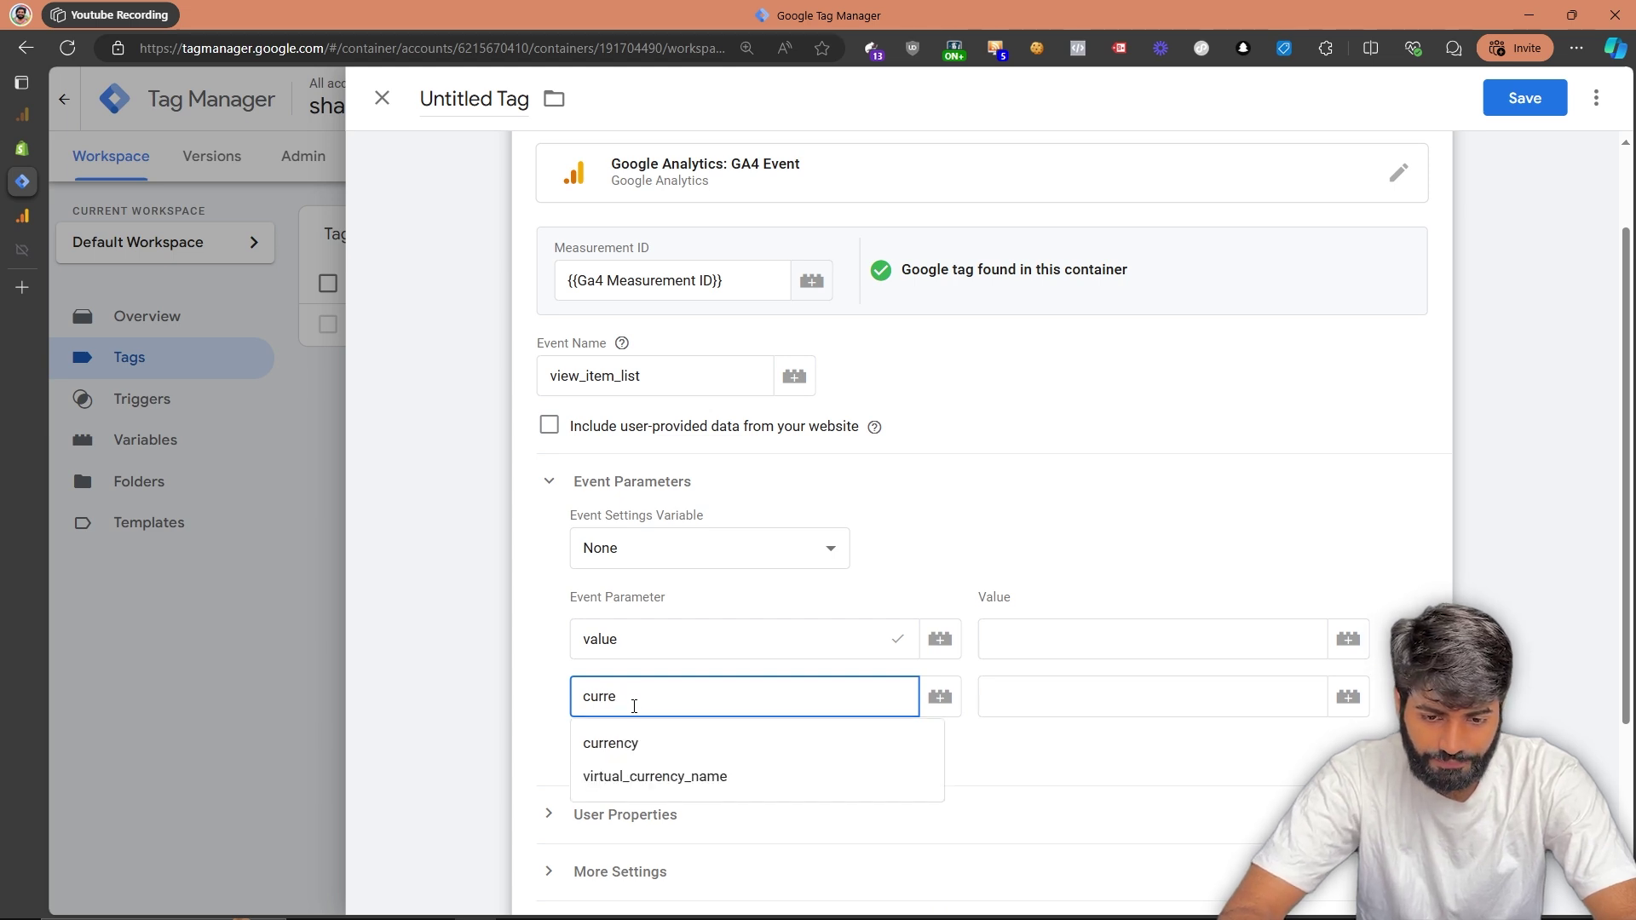
pyautogui.click(622, 742)
pyautogui.click(623, 768)
pyautogui.click(628, 745)
pyautogui.write('items')
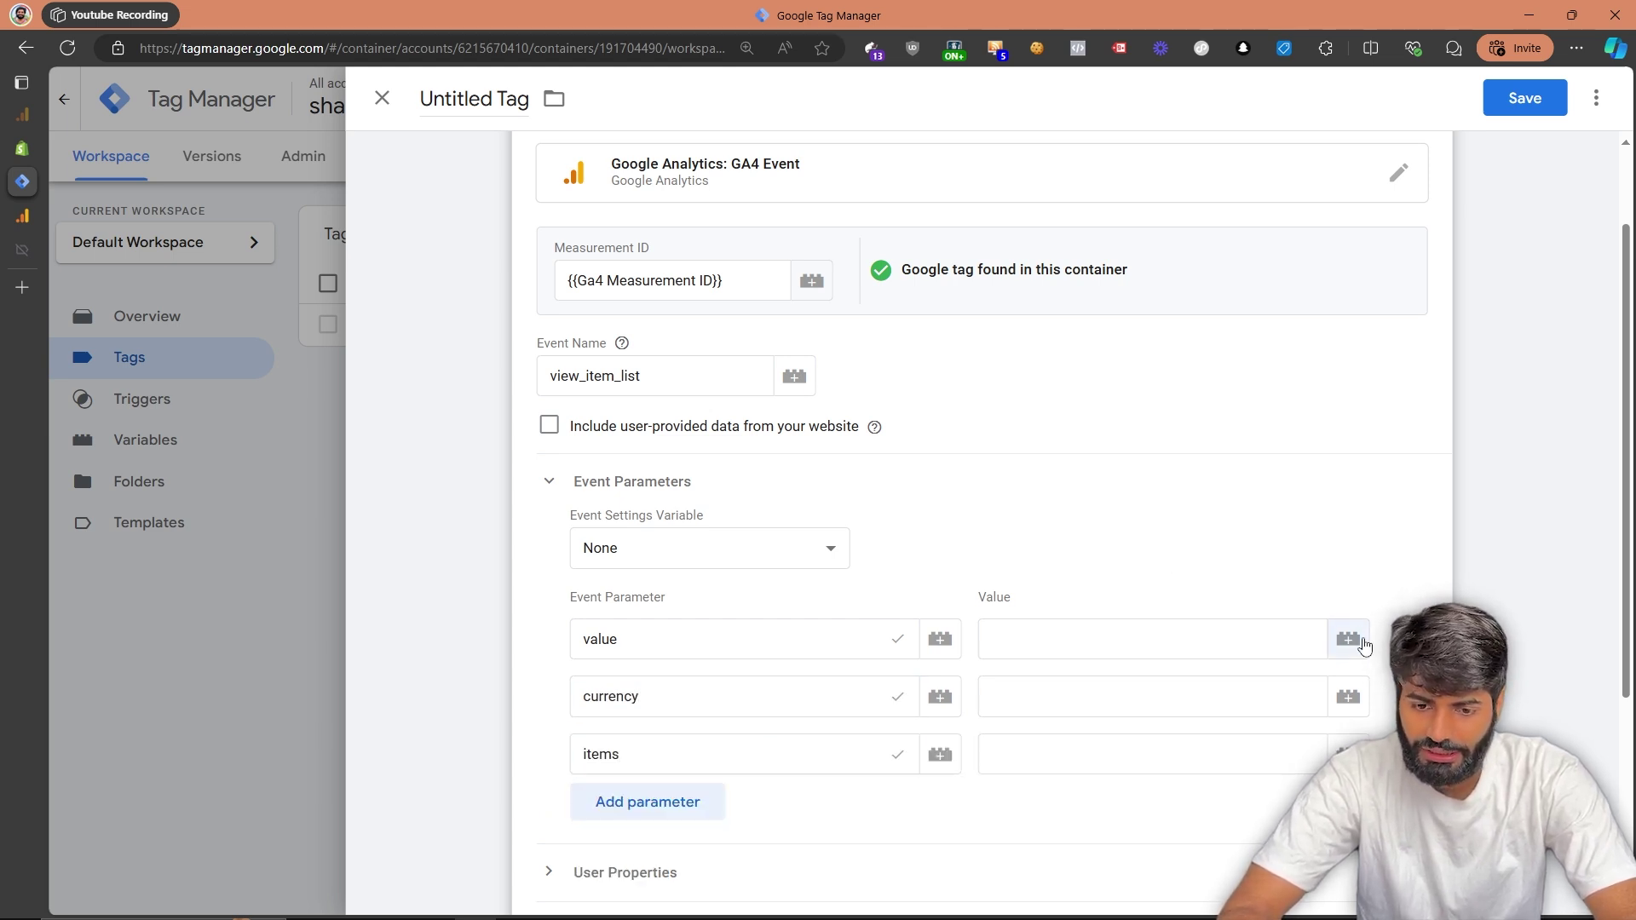
# Map value, currency and items to DLV ecommerce.value, .currency and .items, and begin titling the tag
pyautogui.click(1348, 639)
pyautogui.click(619, 274)
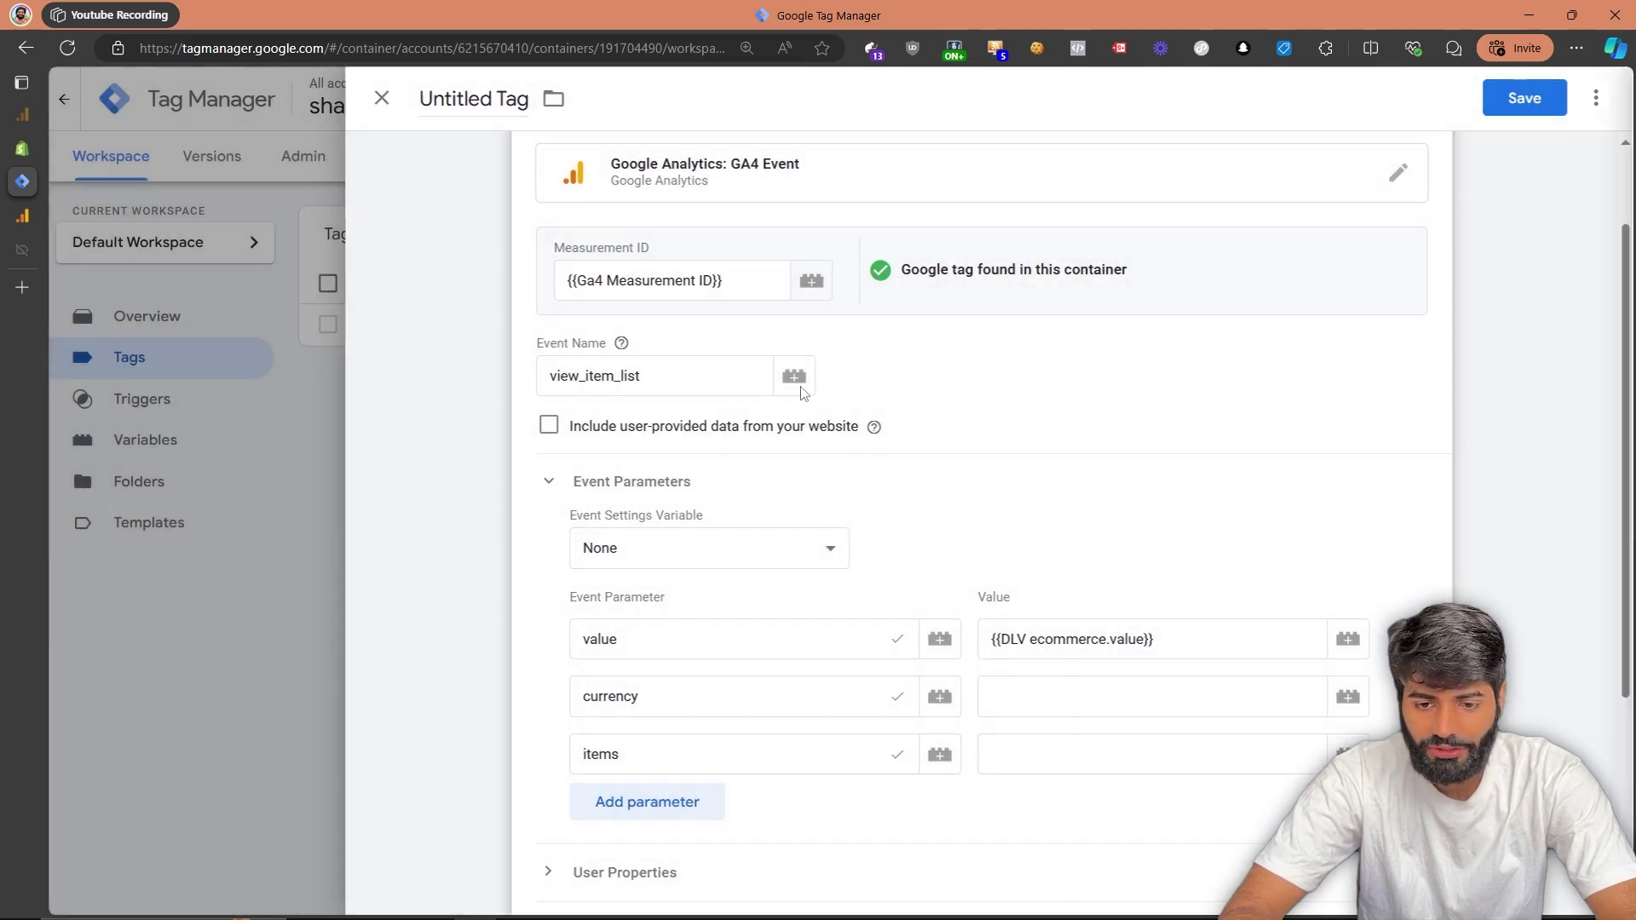
pyautogui.click(1346, 696)
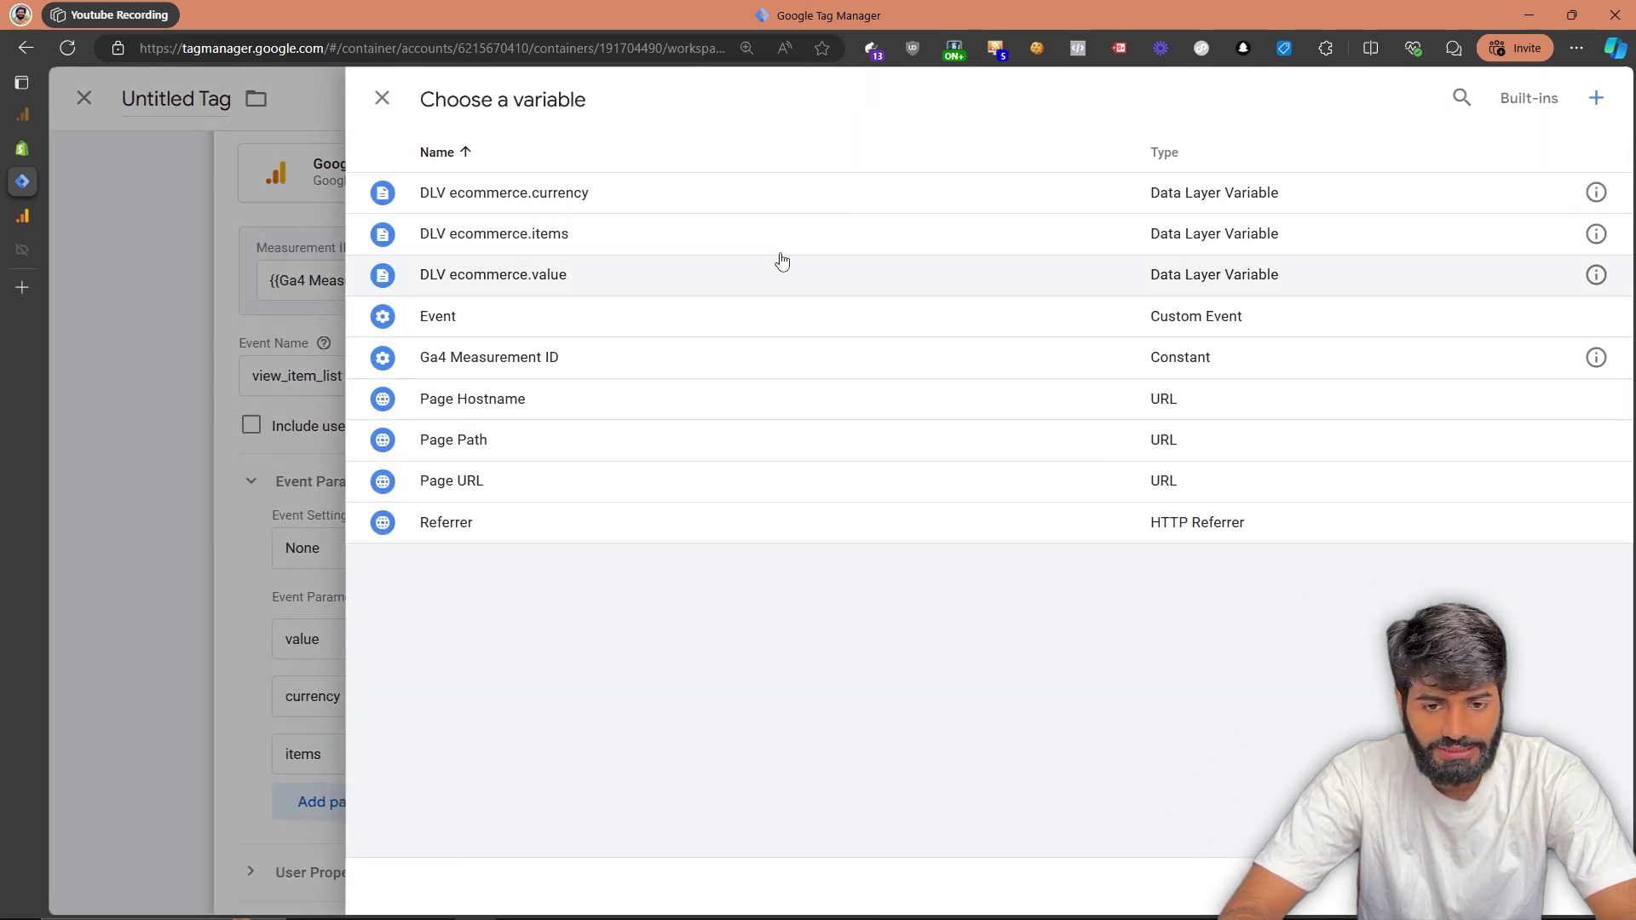
pyautogui.click(642, 205)
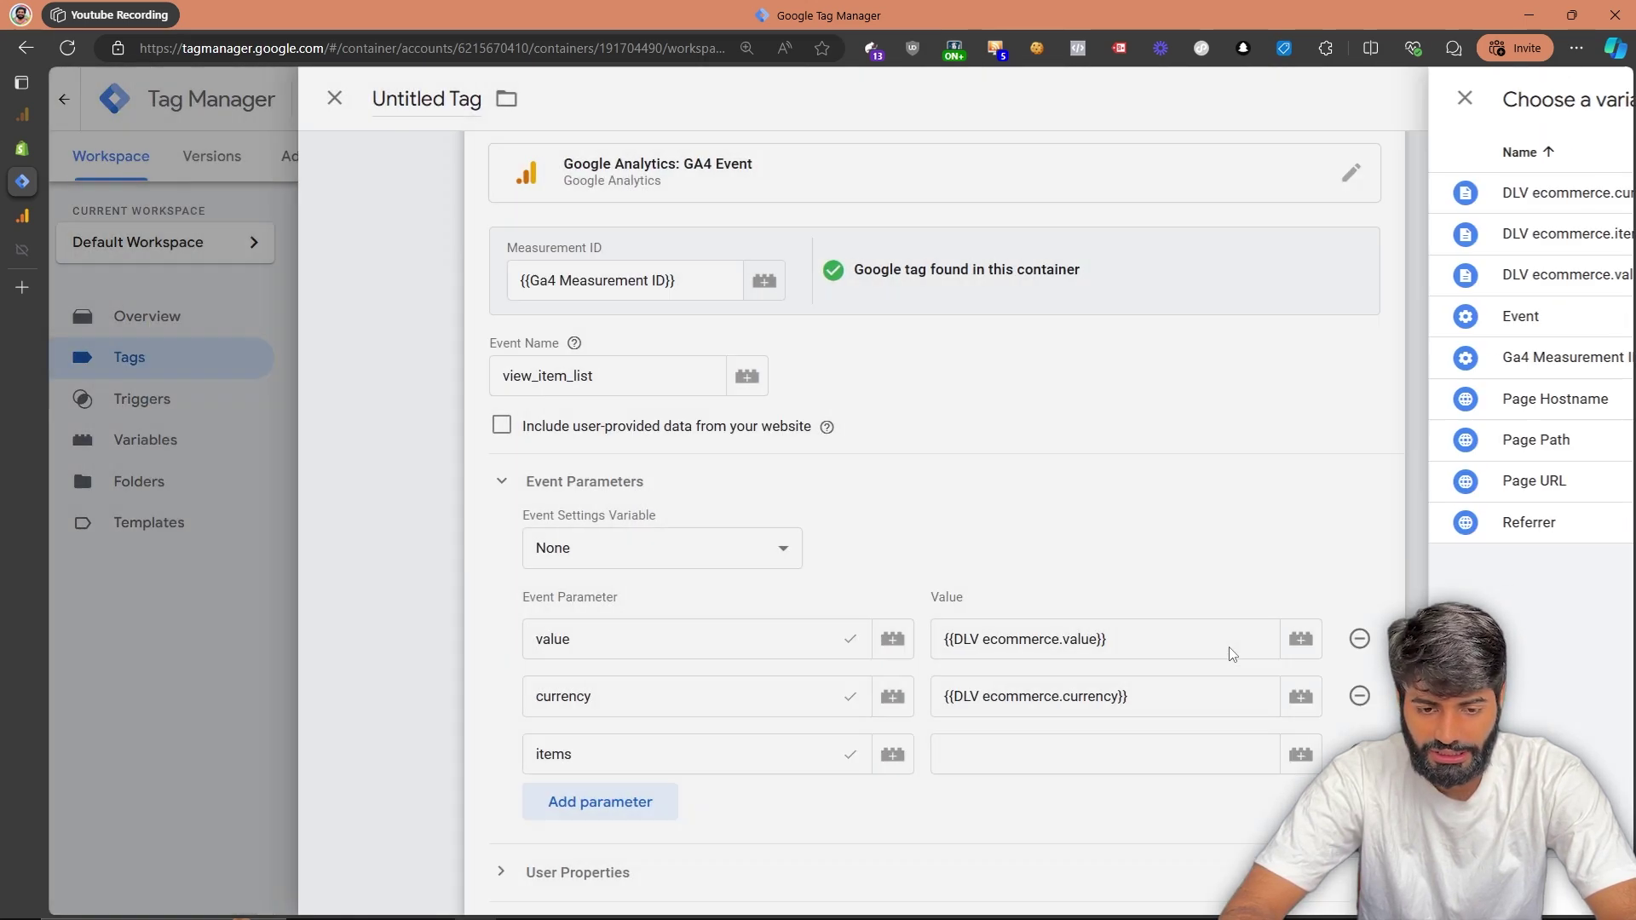
pyautogui.click(1347, 754)
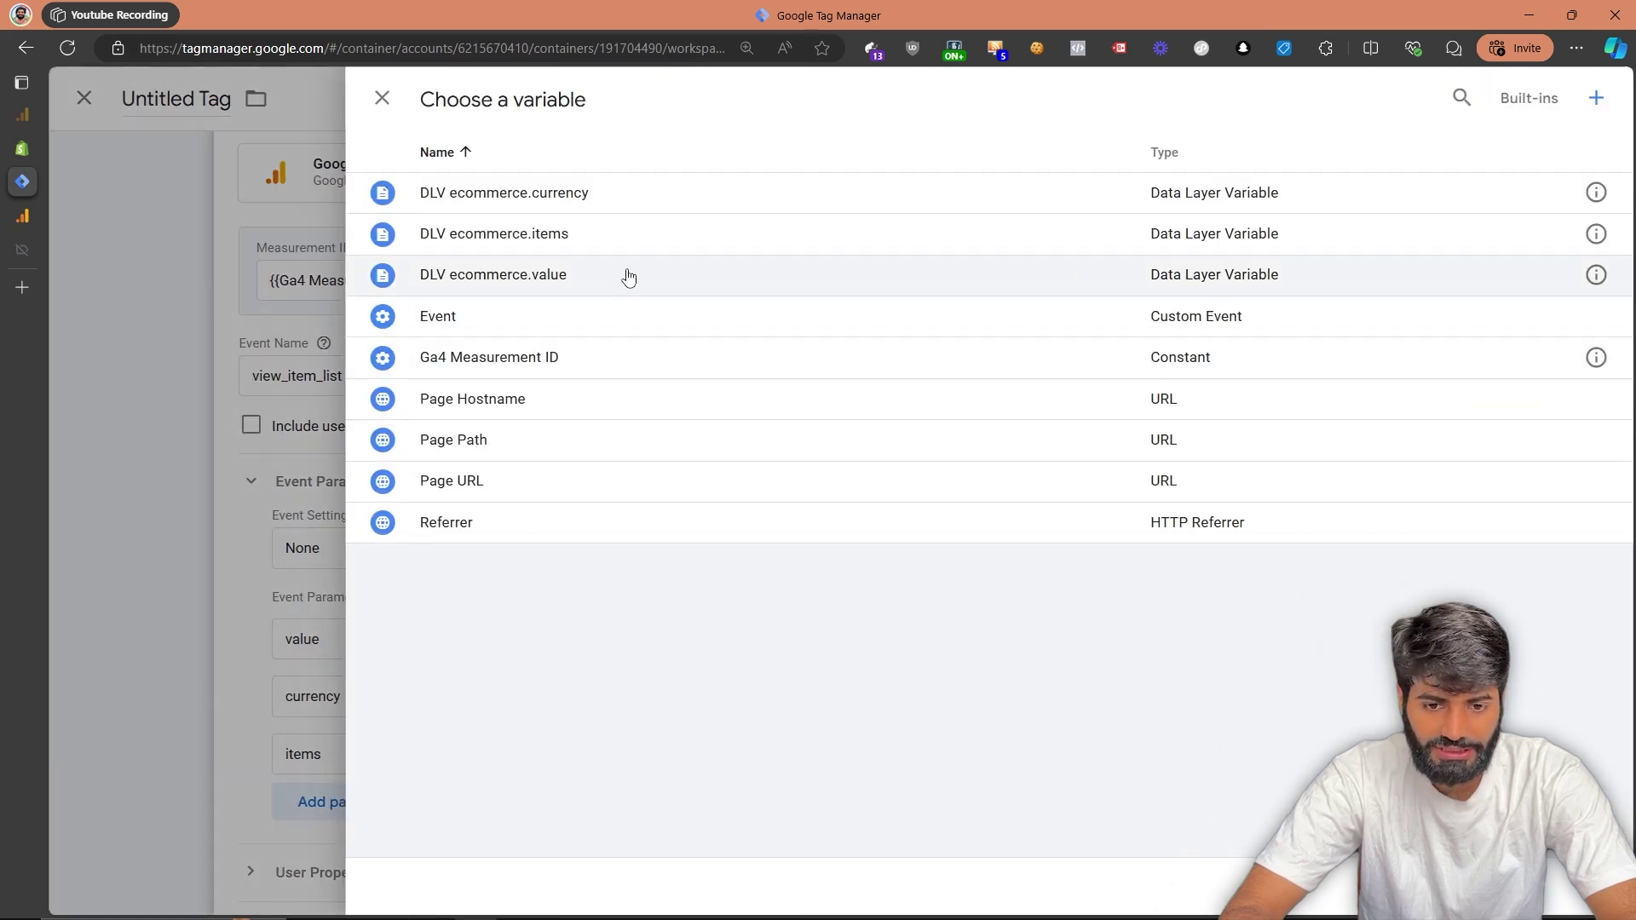
pyautogui.click(610, 232)
pyautogui.scroll(-4, 1008, 517)
pyautogui.scroll(5, 1007, 517)
pyautogui.click(453, 101)
pyautogui.write('Ga4 EEC view_item_list')
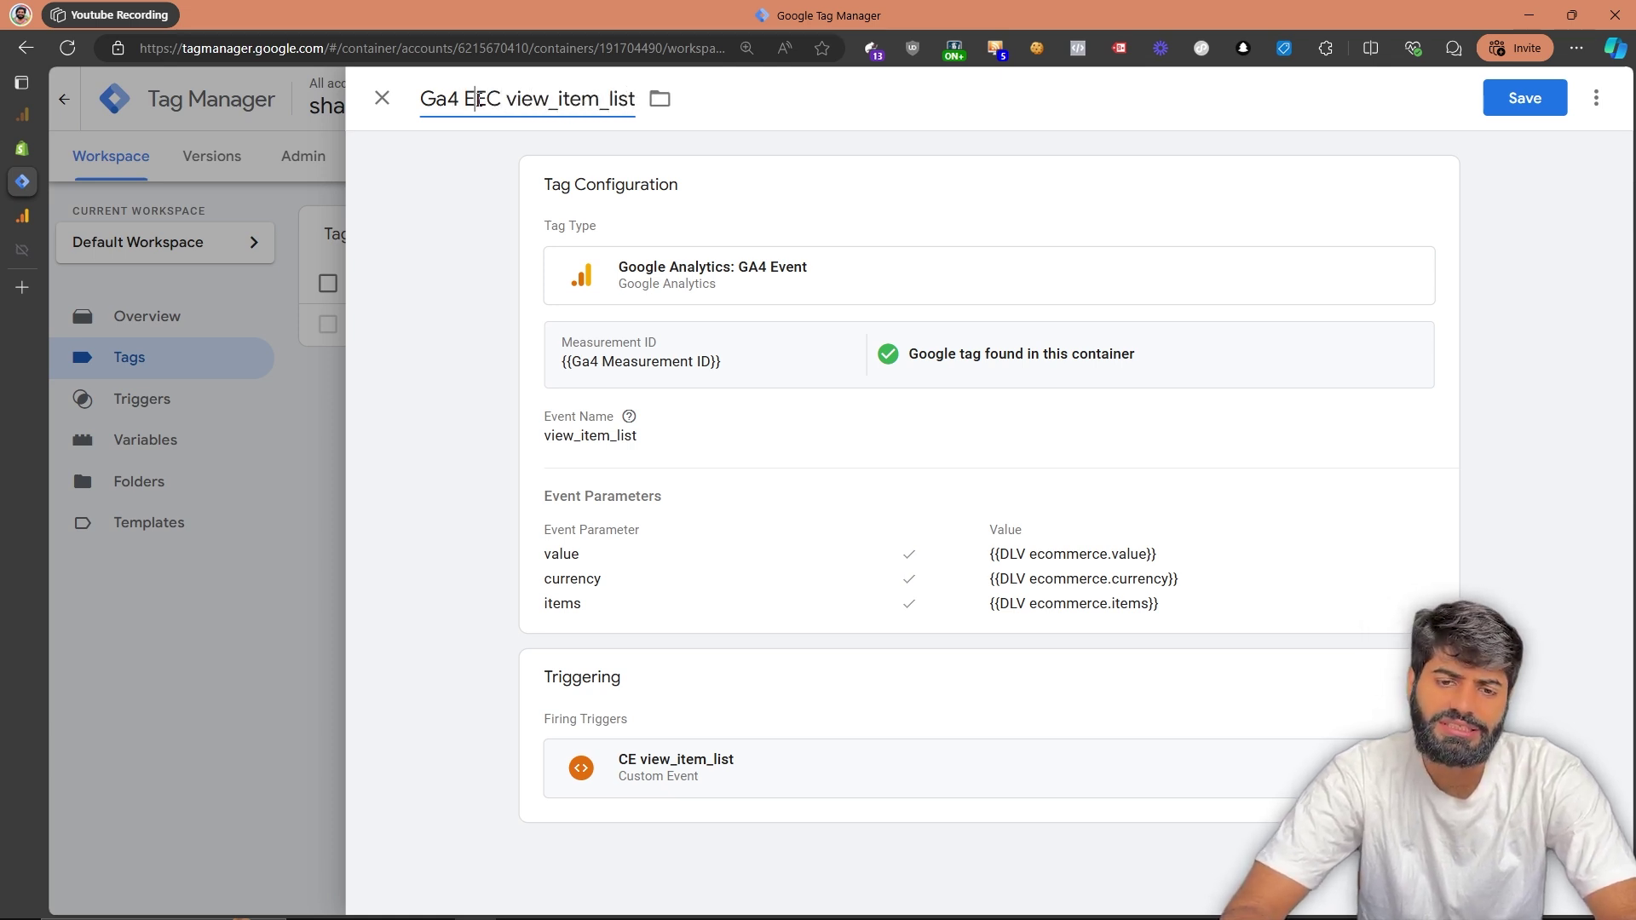
# Save the tag as 'Ga4 EEC view_item_list' and publish the container as Version 6
pyautogui.doubleClick(479, 99)
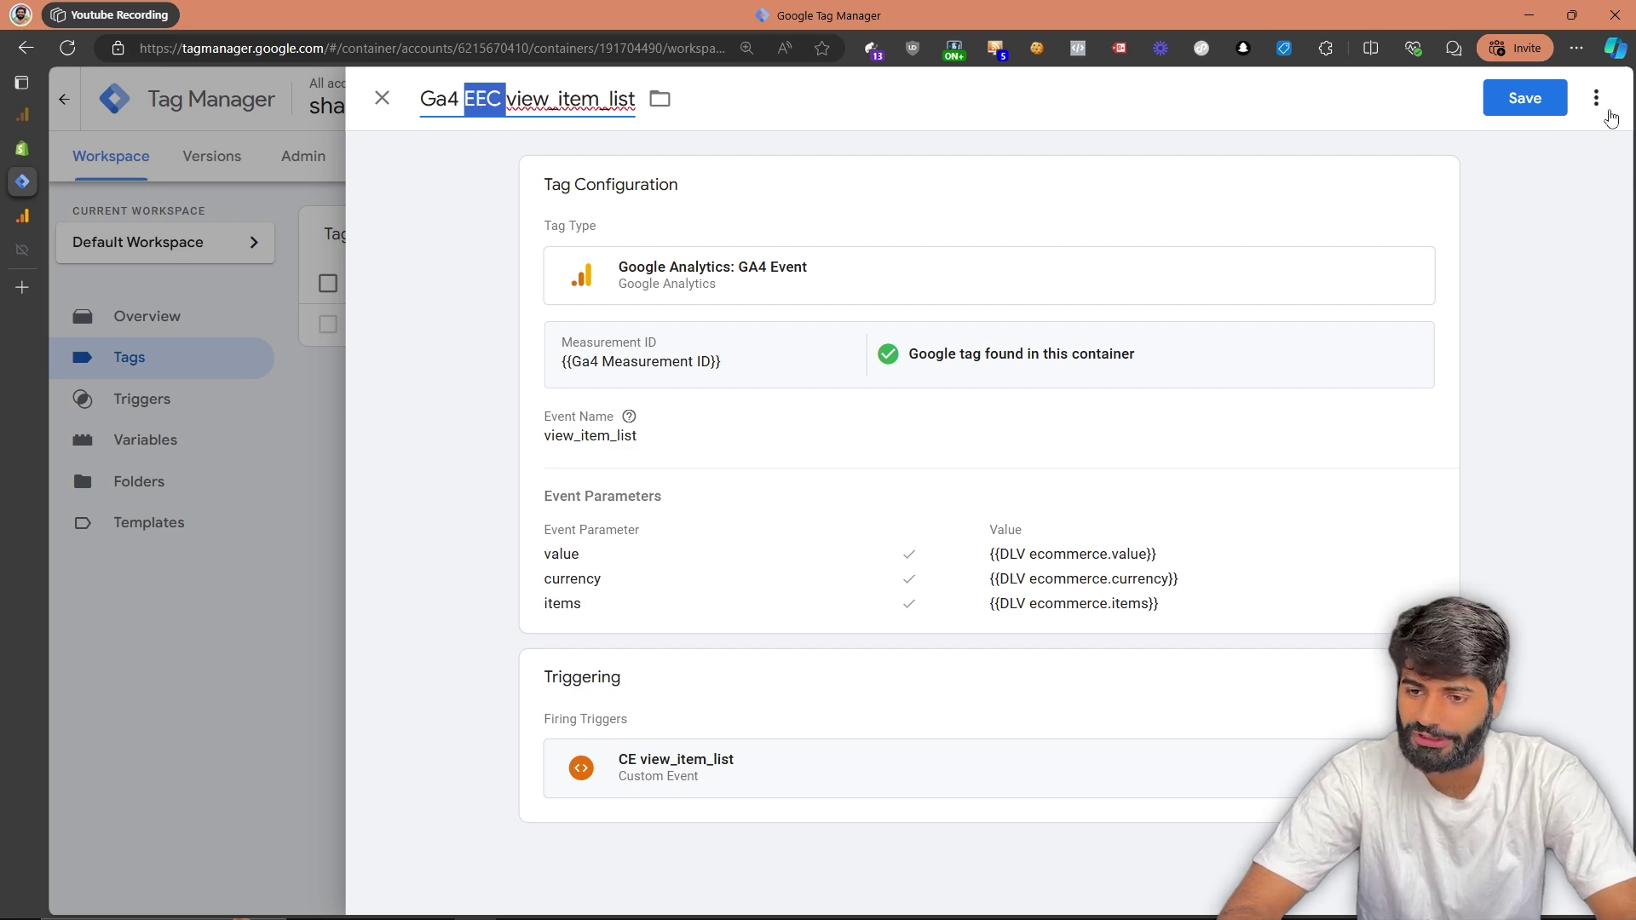
pyautogui.click(1538, 106)
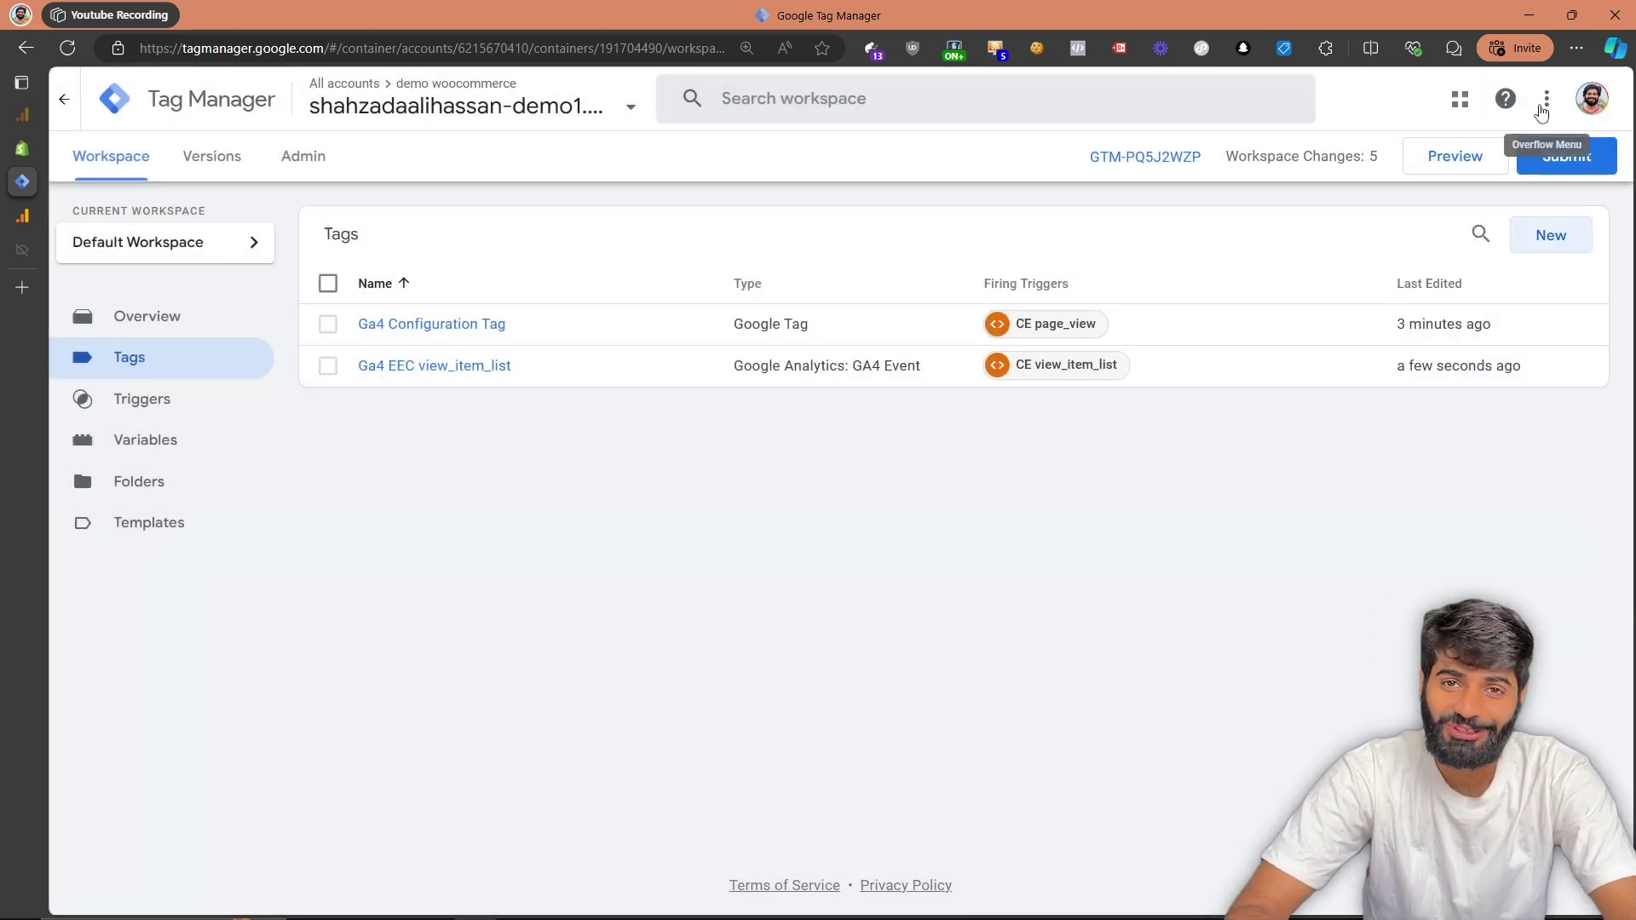
pyautogui.click(1580, 166)
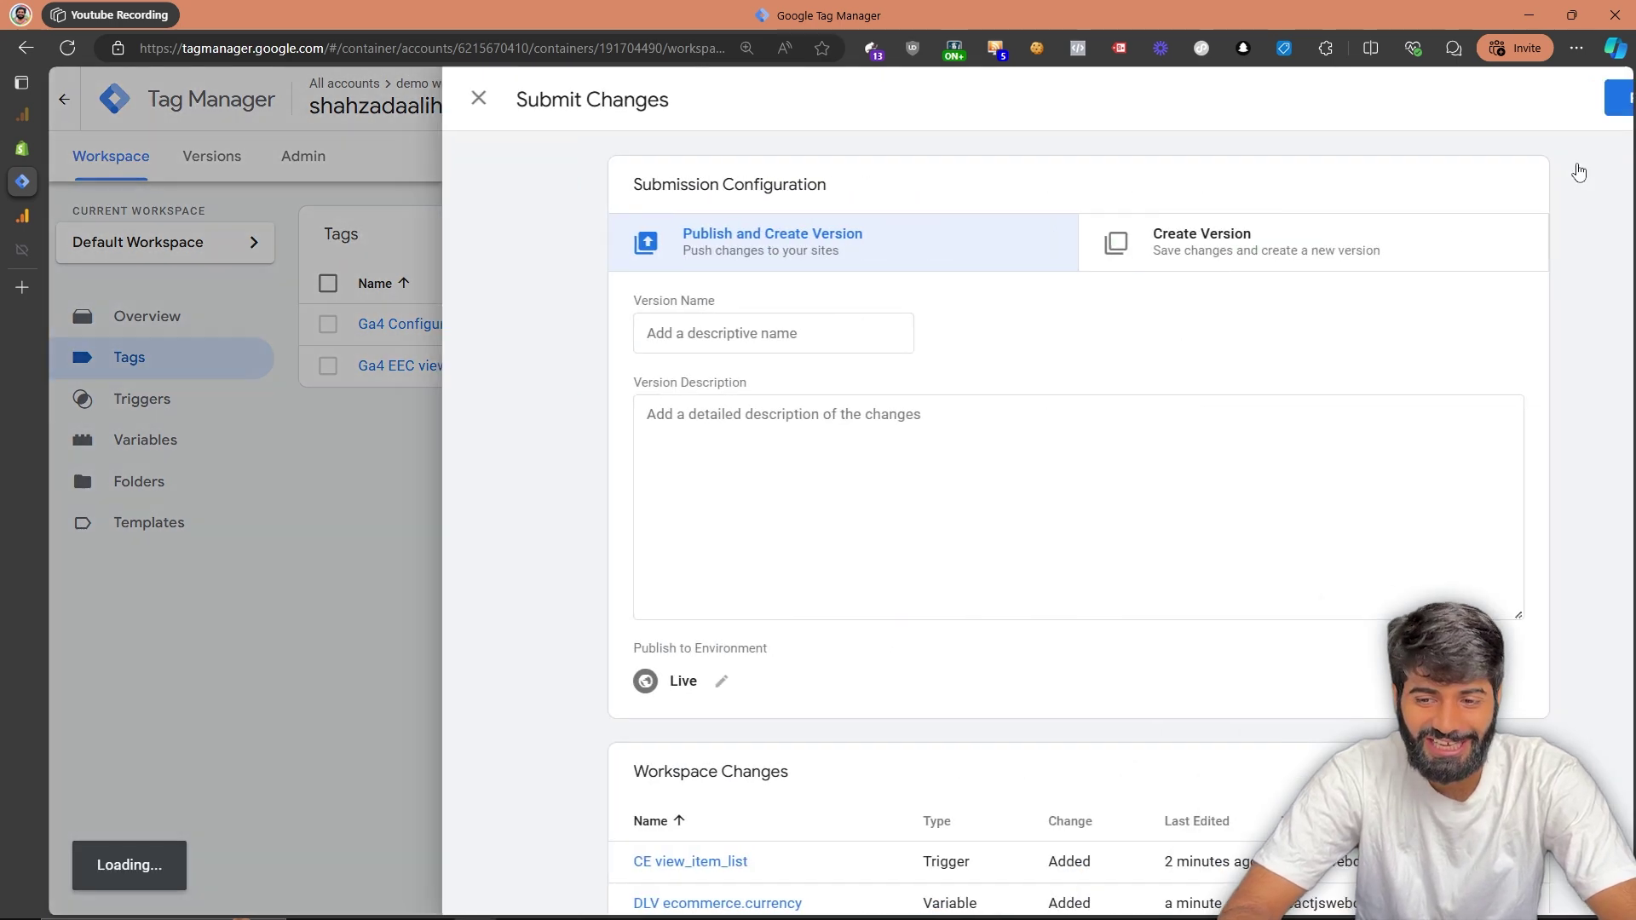
pyautogui.click(1555, 104)
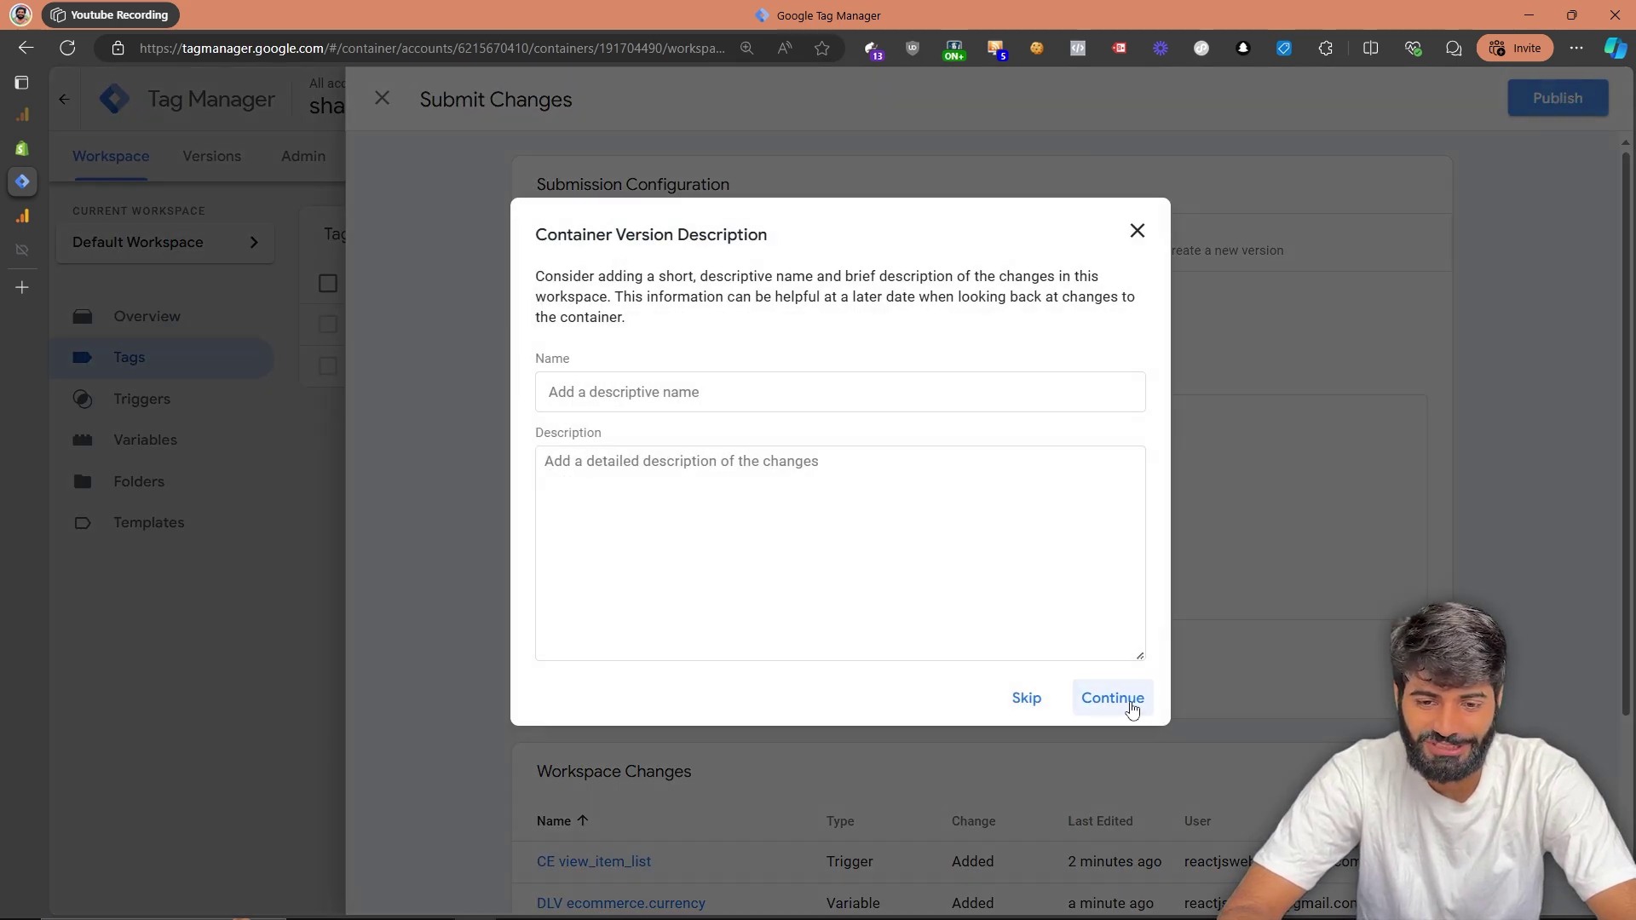
pyautogui.click(1127, 702)
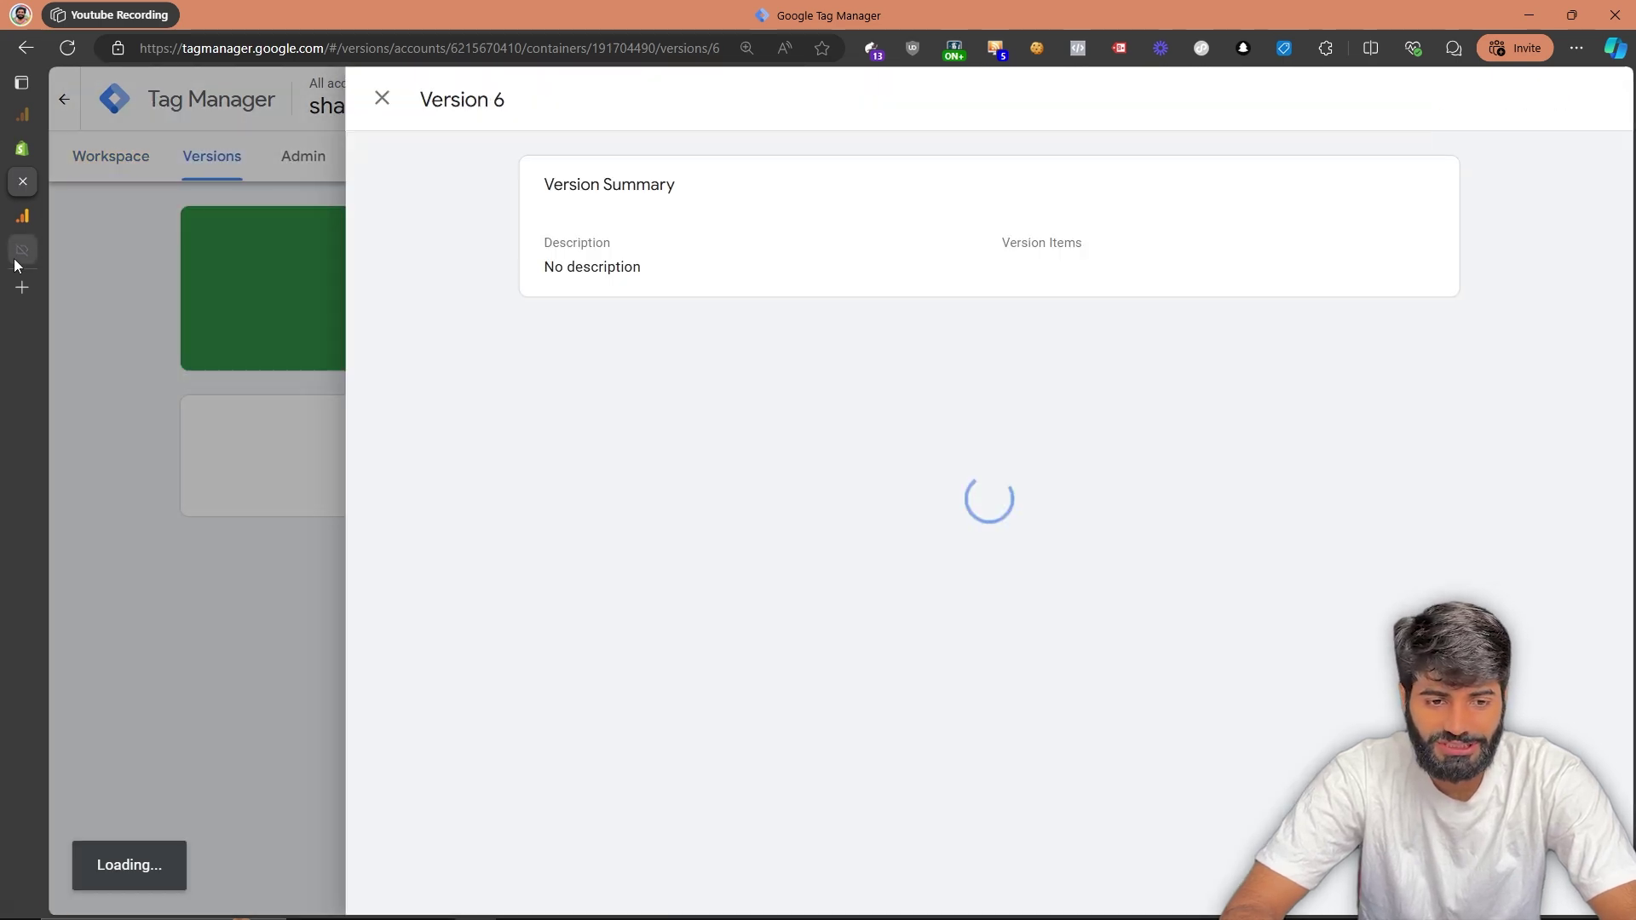
pyautogui.click(17, 256)
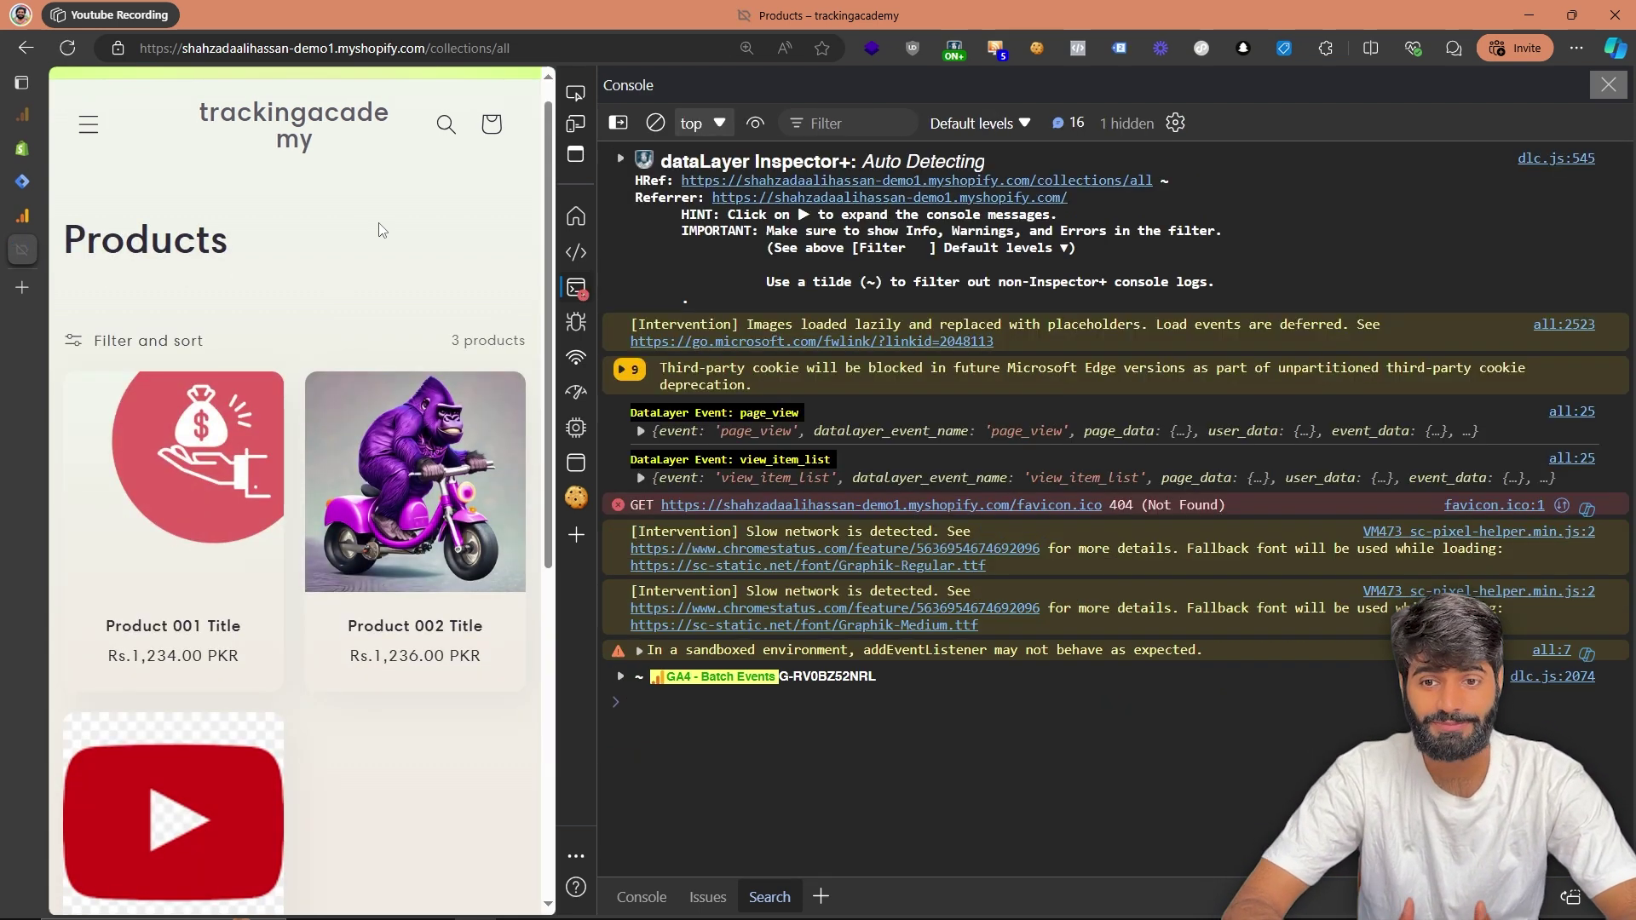
# Expand the GA4 batch events entry and check view_item_list, ep.value 3705 and currency PKR
pyautogui.click(1120, 48)
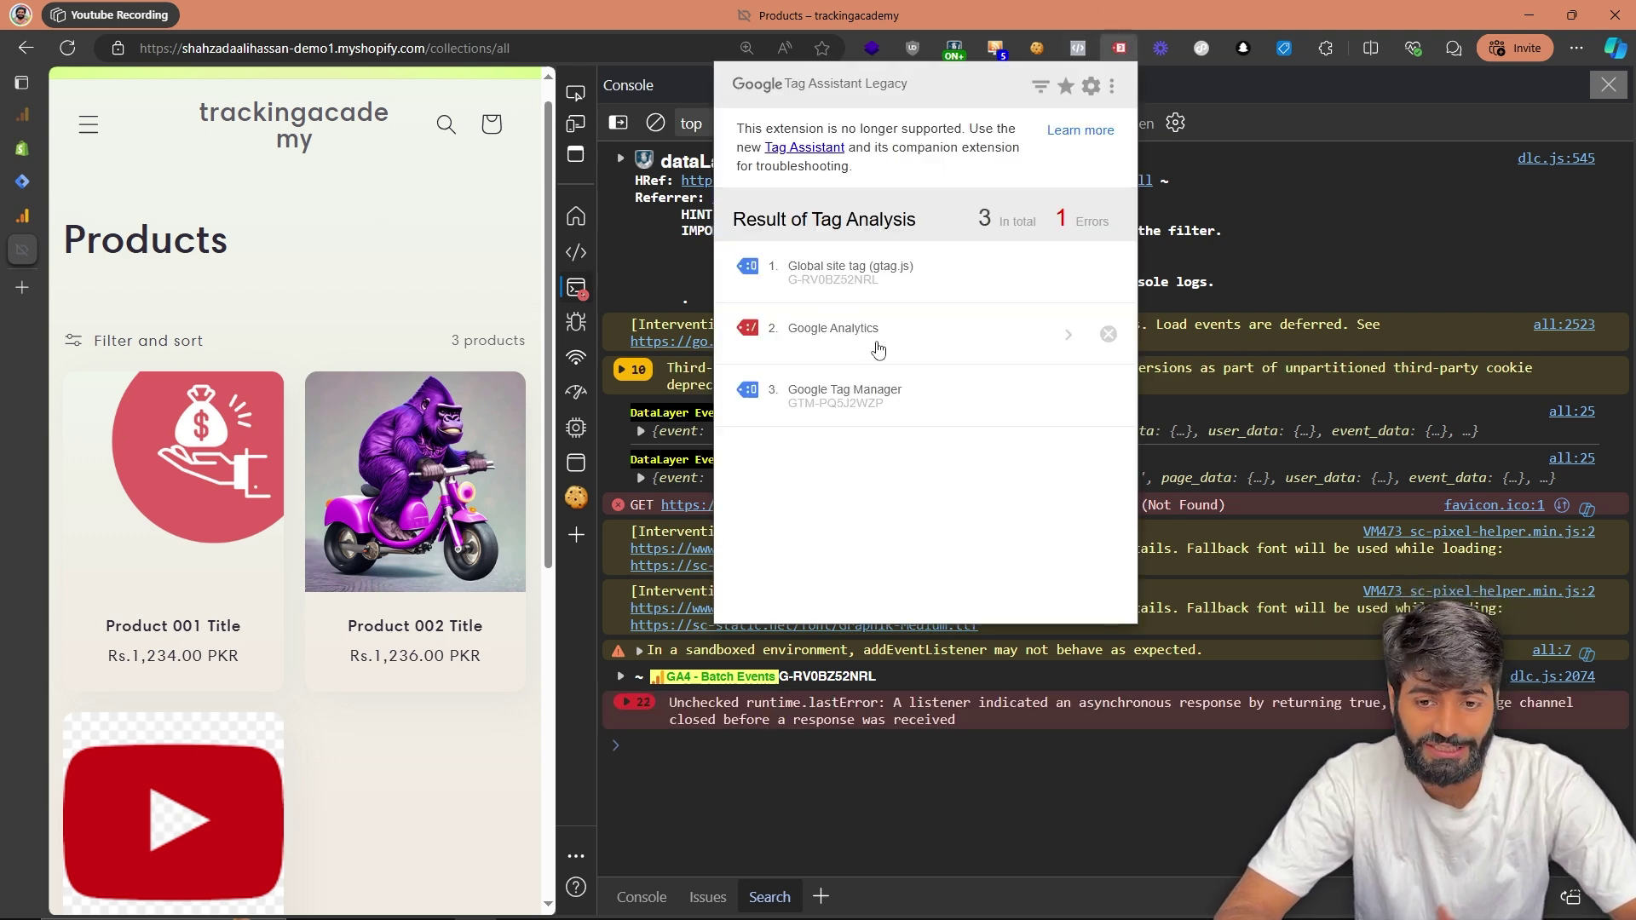
pyautogui.click(829, 685)
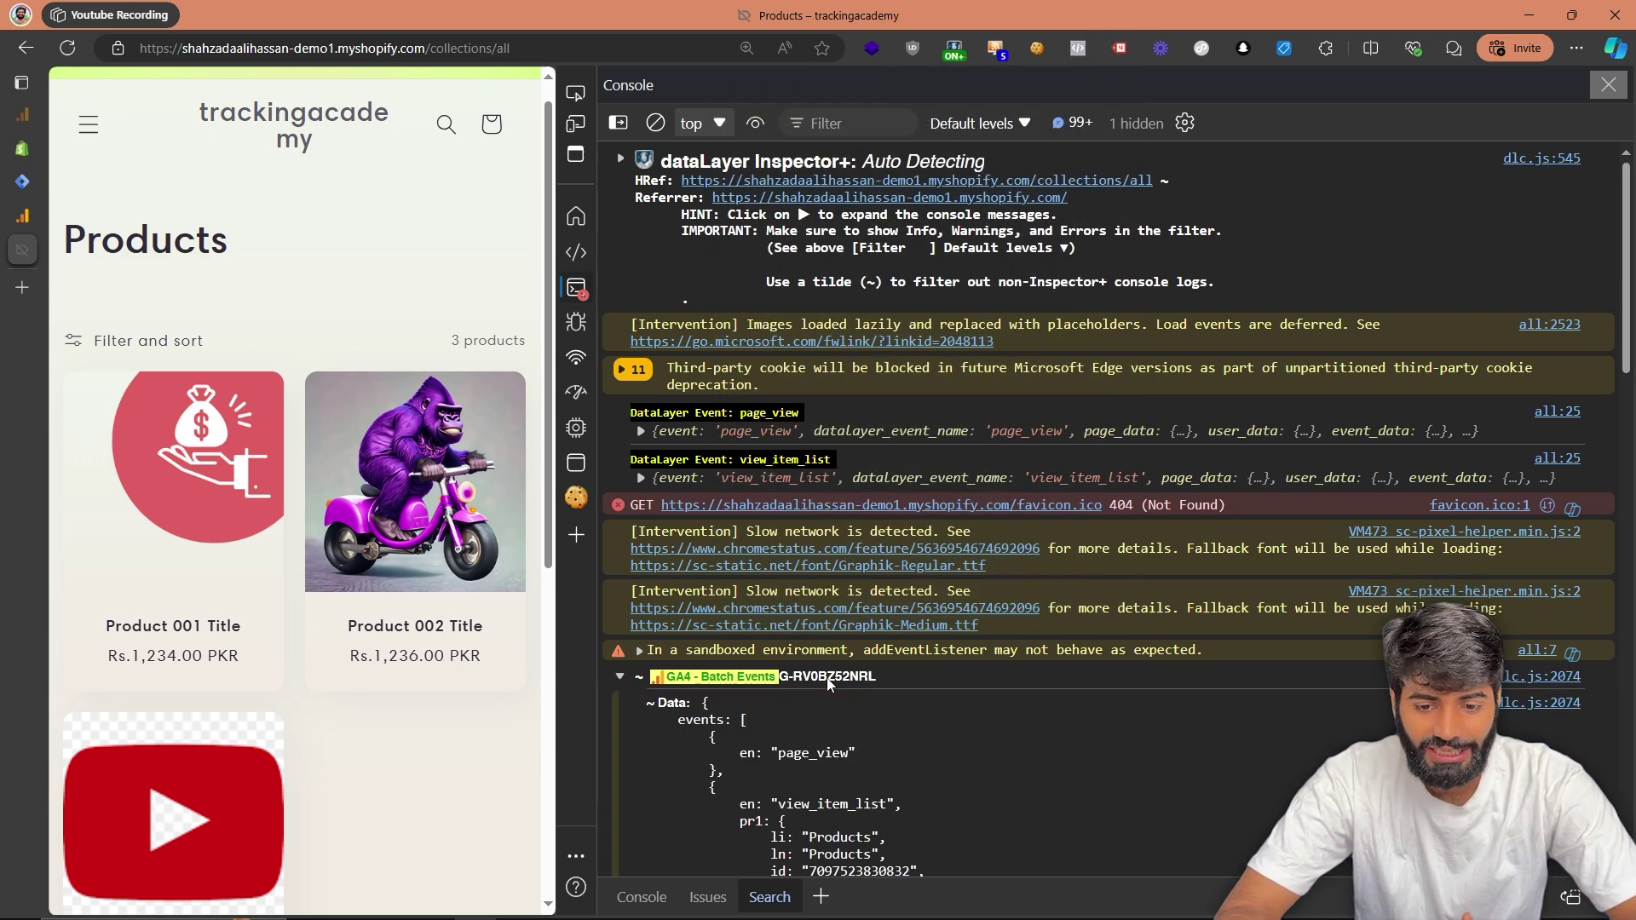
pyautogui.scroll(-4, 828, 684)
pyautogui.doubleClick(822, 479)
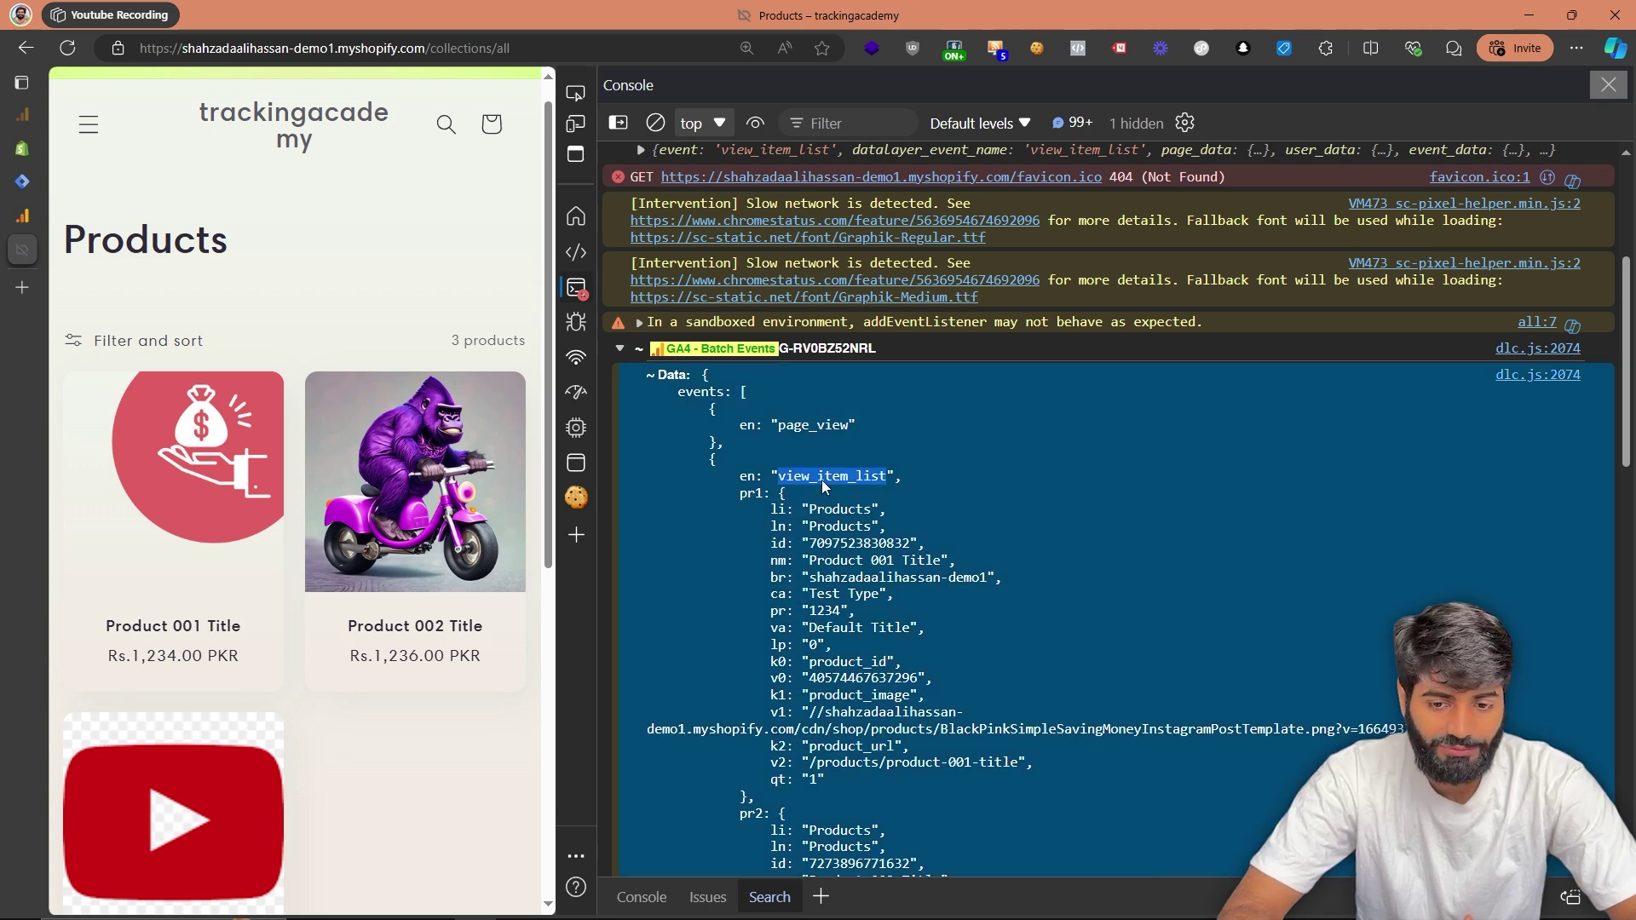
pyautogui.scroll(-3, 821, 479)
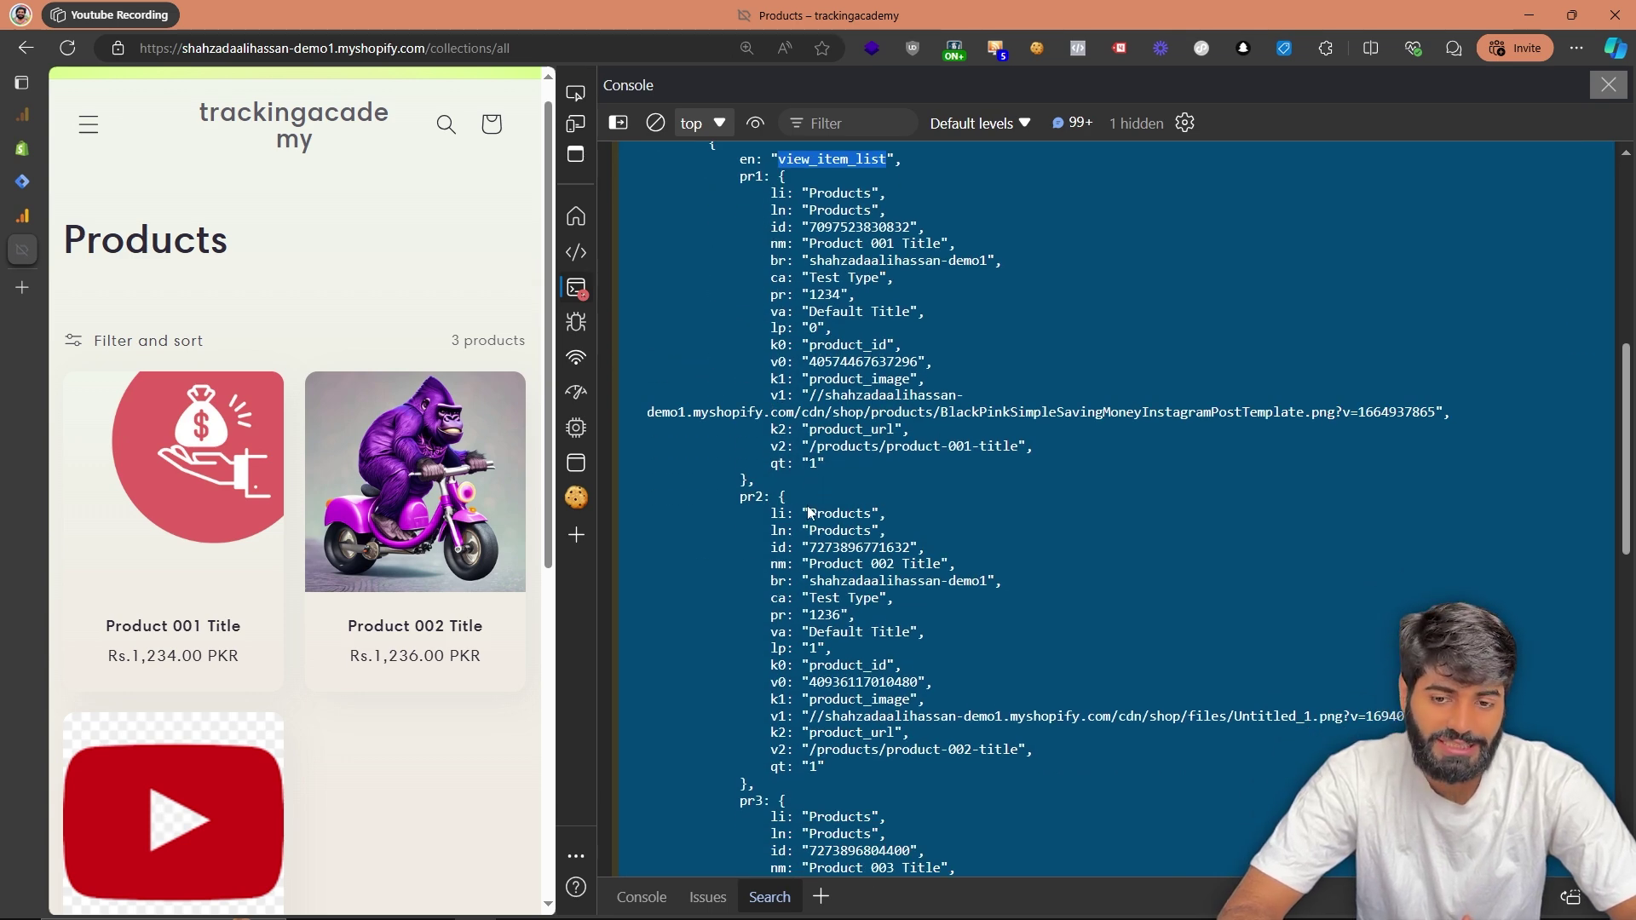
pyautogui.scroll(-5, 810, 511)
pyautogui.scroll(-3, 808, 508)
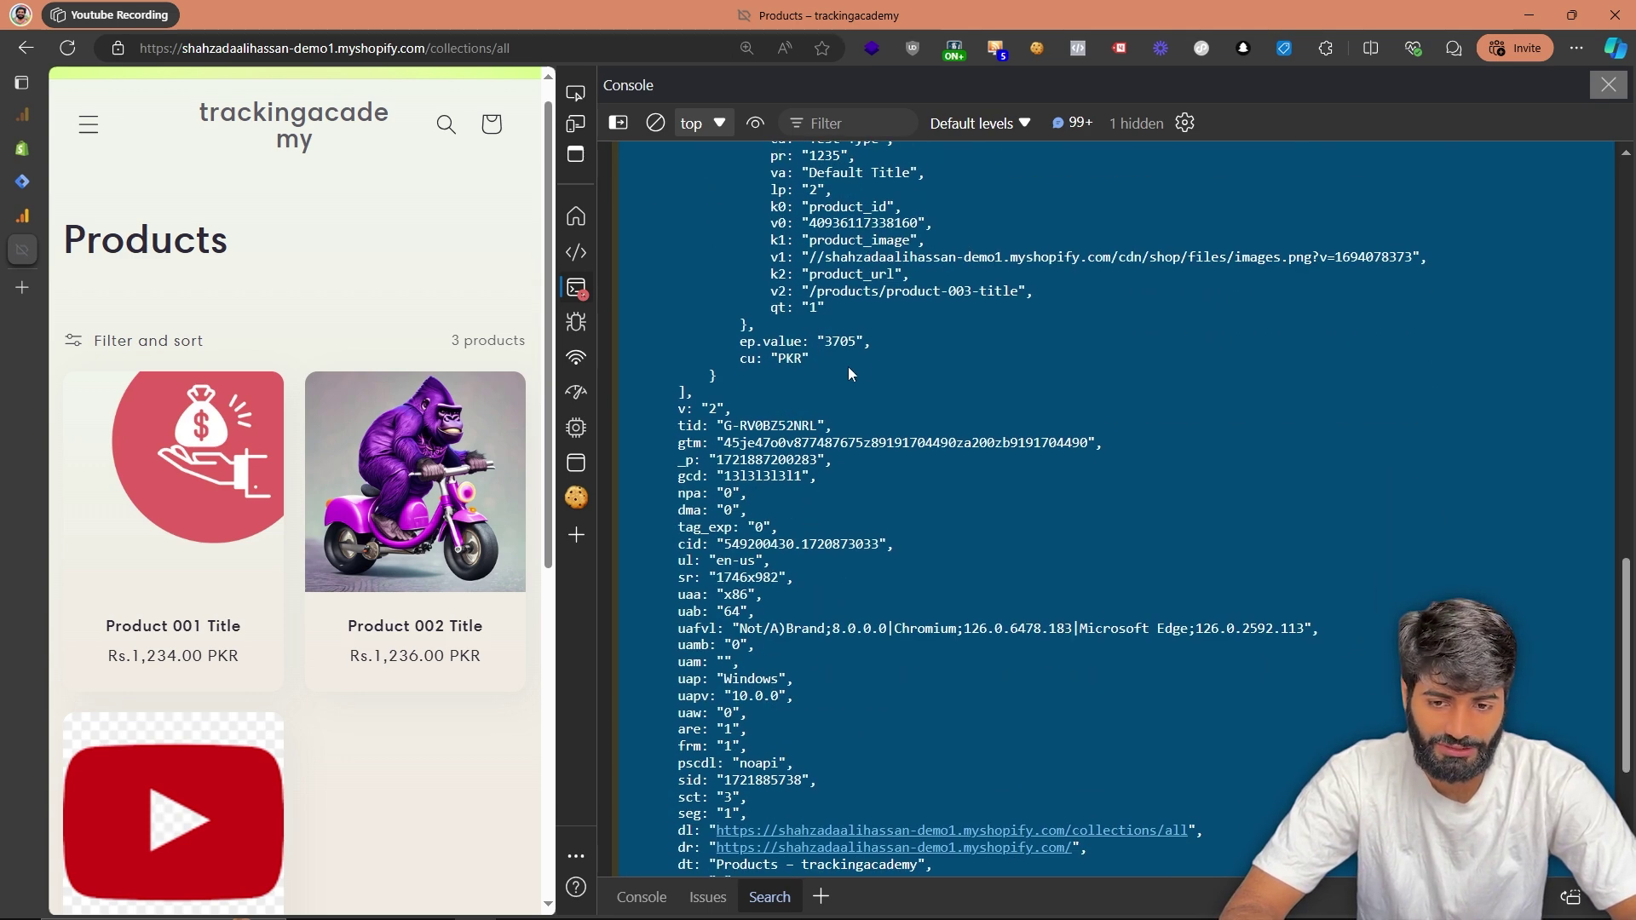
pyautogui.moveTo(886, 335); pyautogui.dragTo(724, 341)
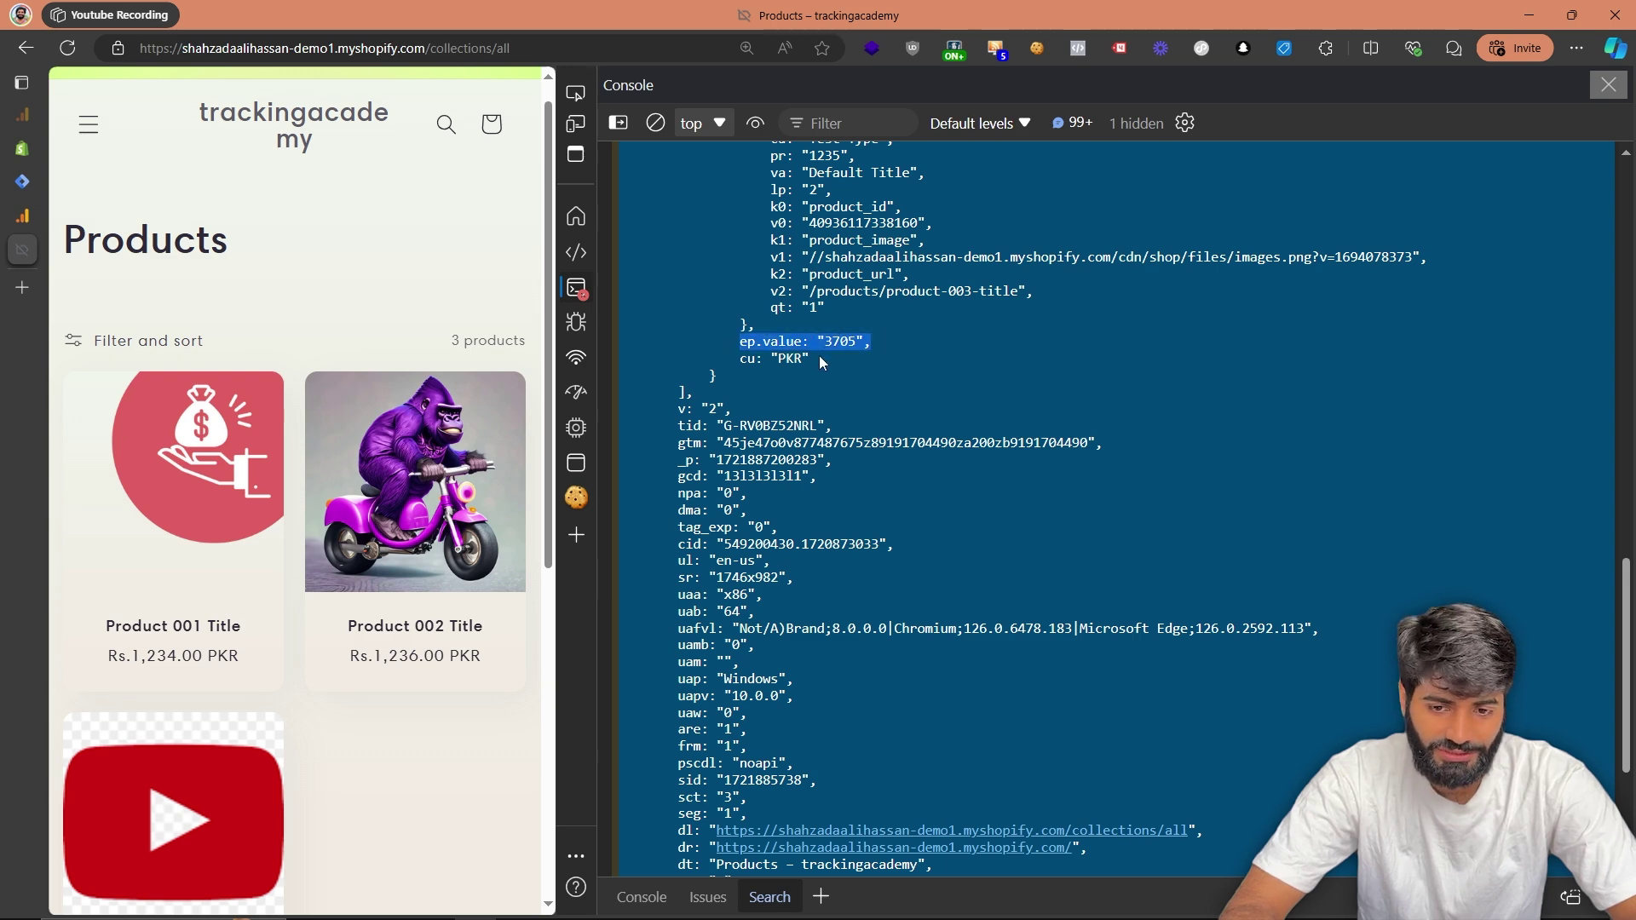
pyautogui.moveTo(820, 356); pyautogui.dragTo(738, 368)
pyautogui.scroll(10, 995, 539)
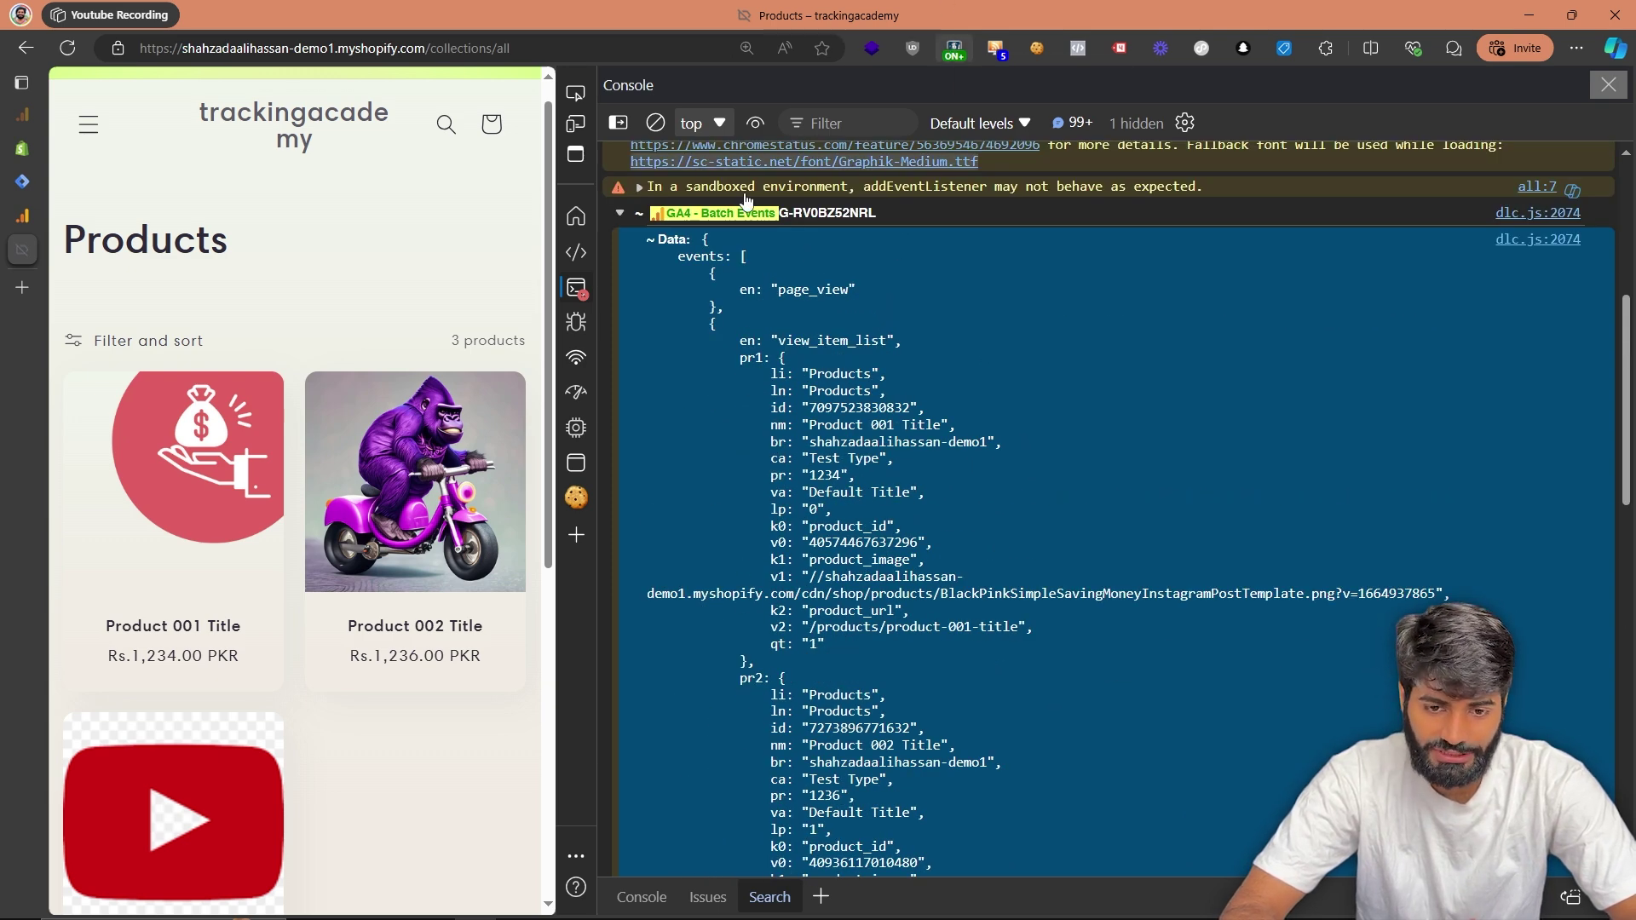
# Check the collect request payload in Network for the view_item_list product items
pyautogui.click(574, 361)
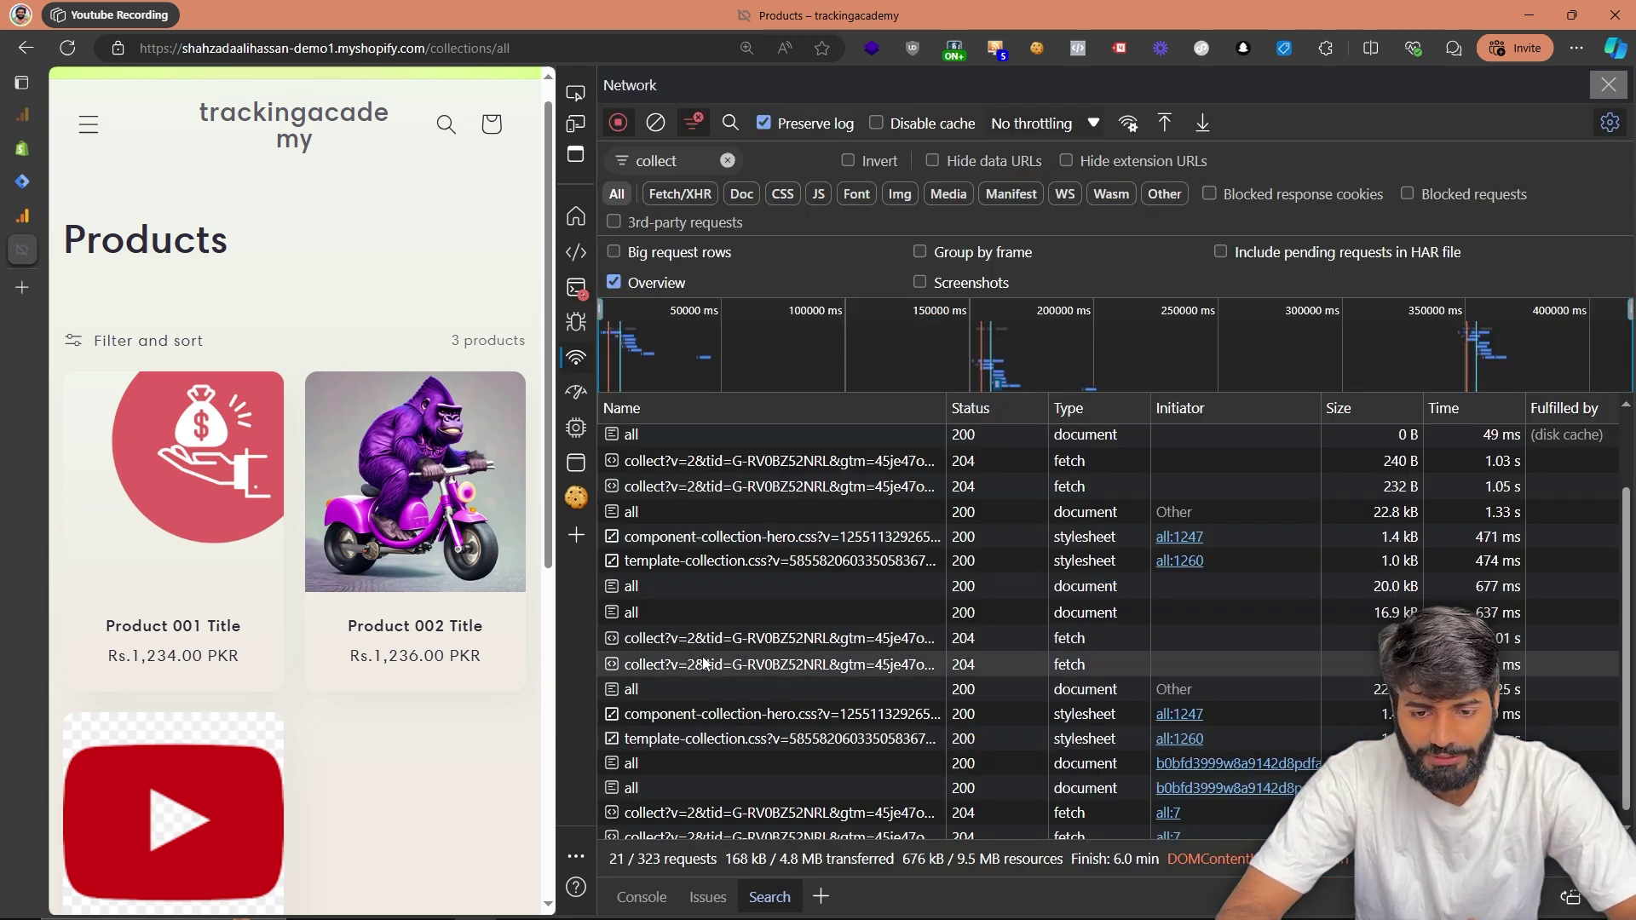
pyautogui.click(769, 816)
pyautogui.scroll(-5, 1075, 671)
pyautogui.scroll(-1, 1076, 669)
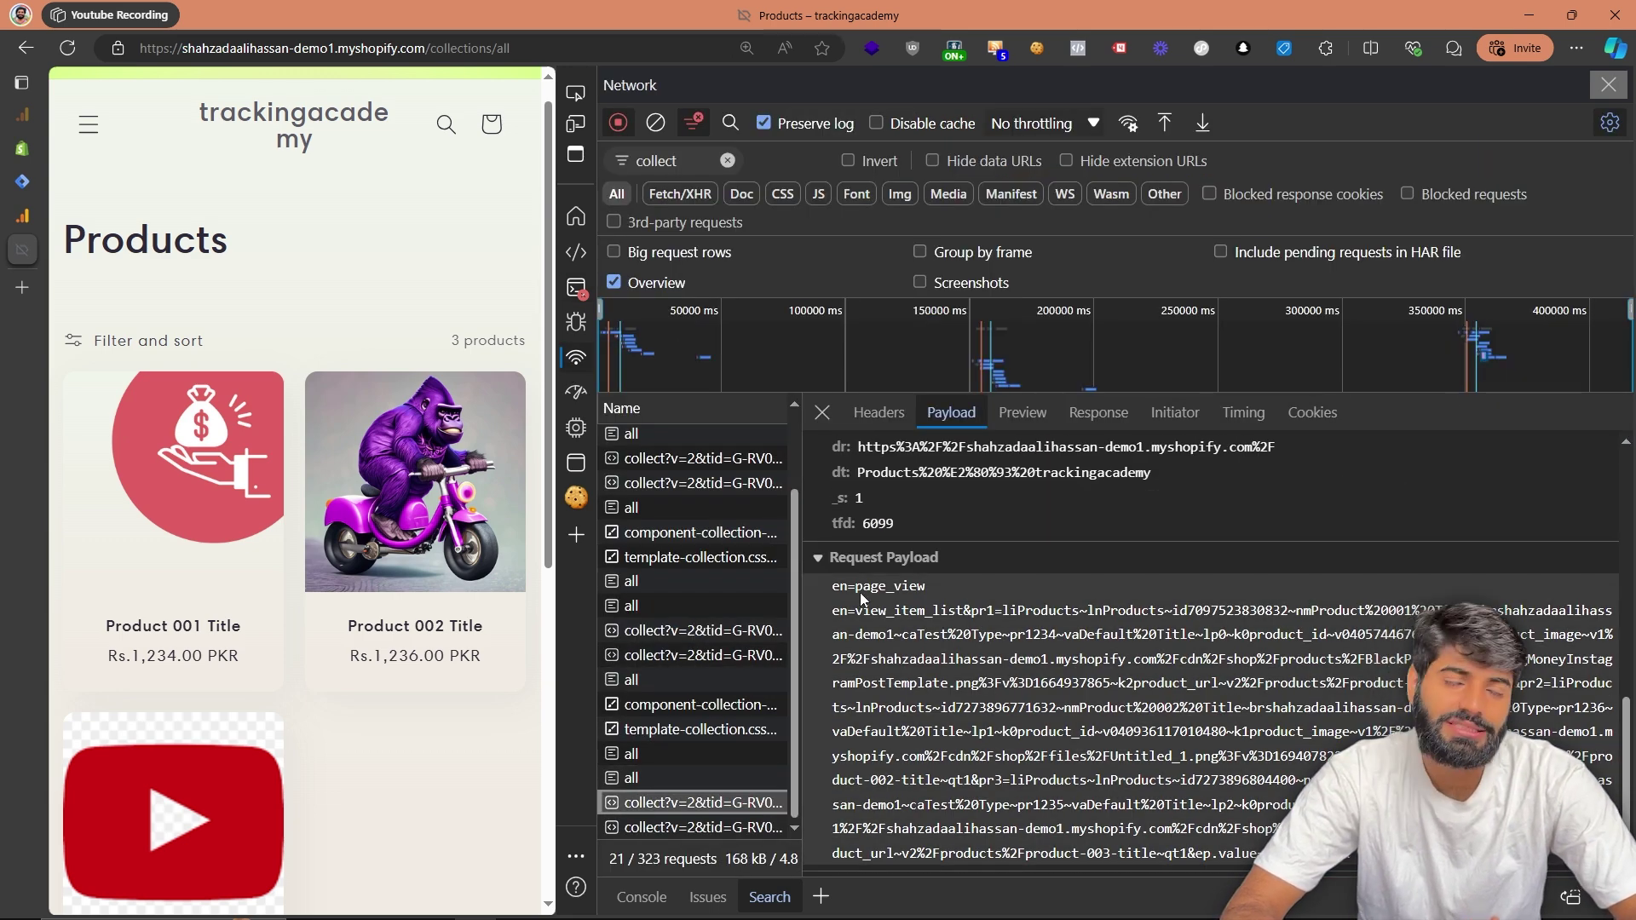
pyautogui.tripleClick(901, 594)
pyautogui.moveTo(966, 611); pyautogui.dragTo(823, 631)
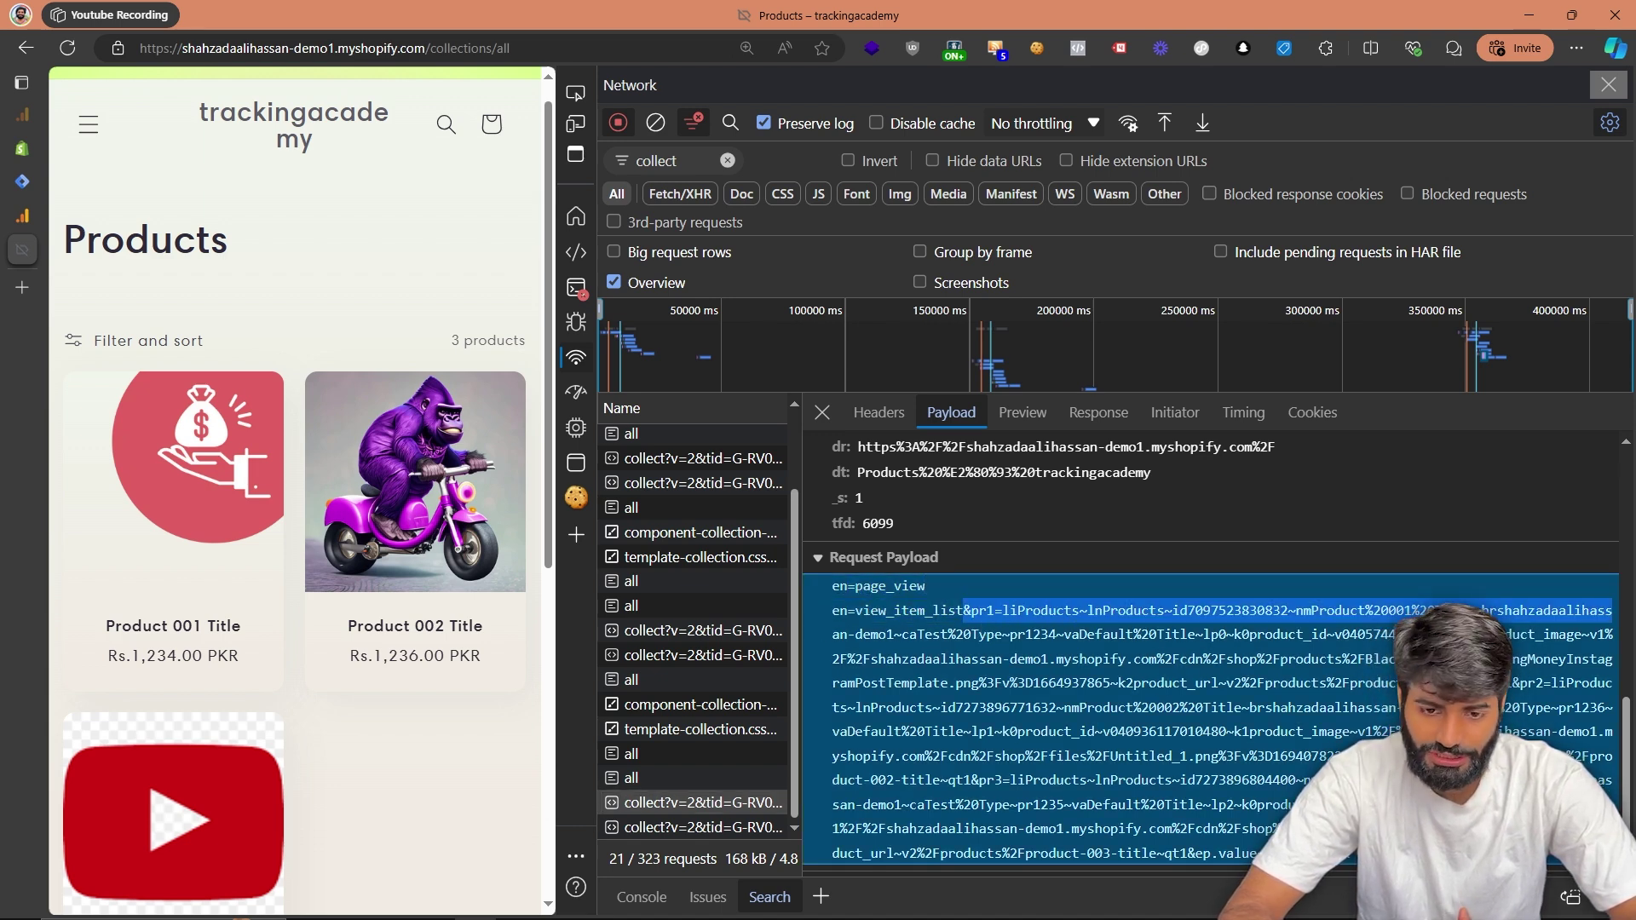
pyautogui.click(22, 216)
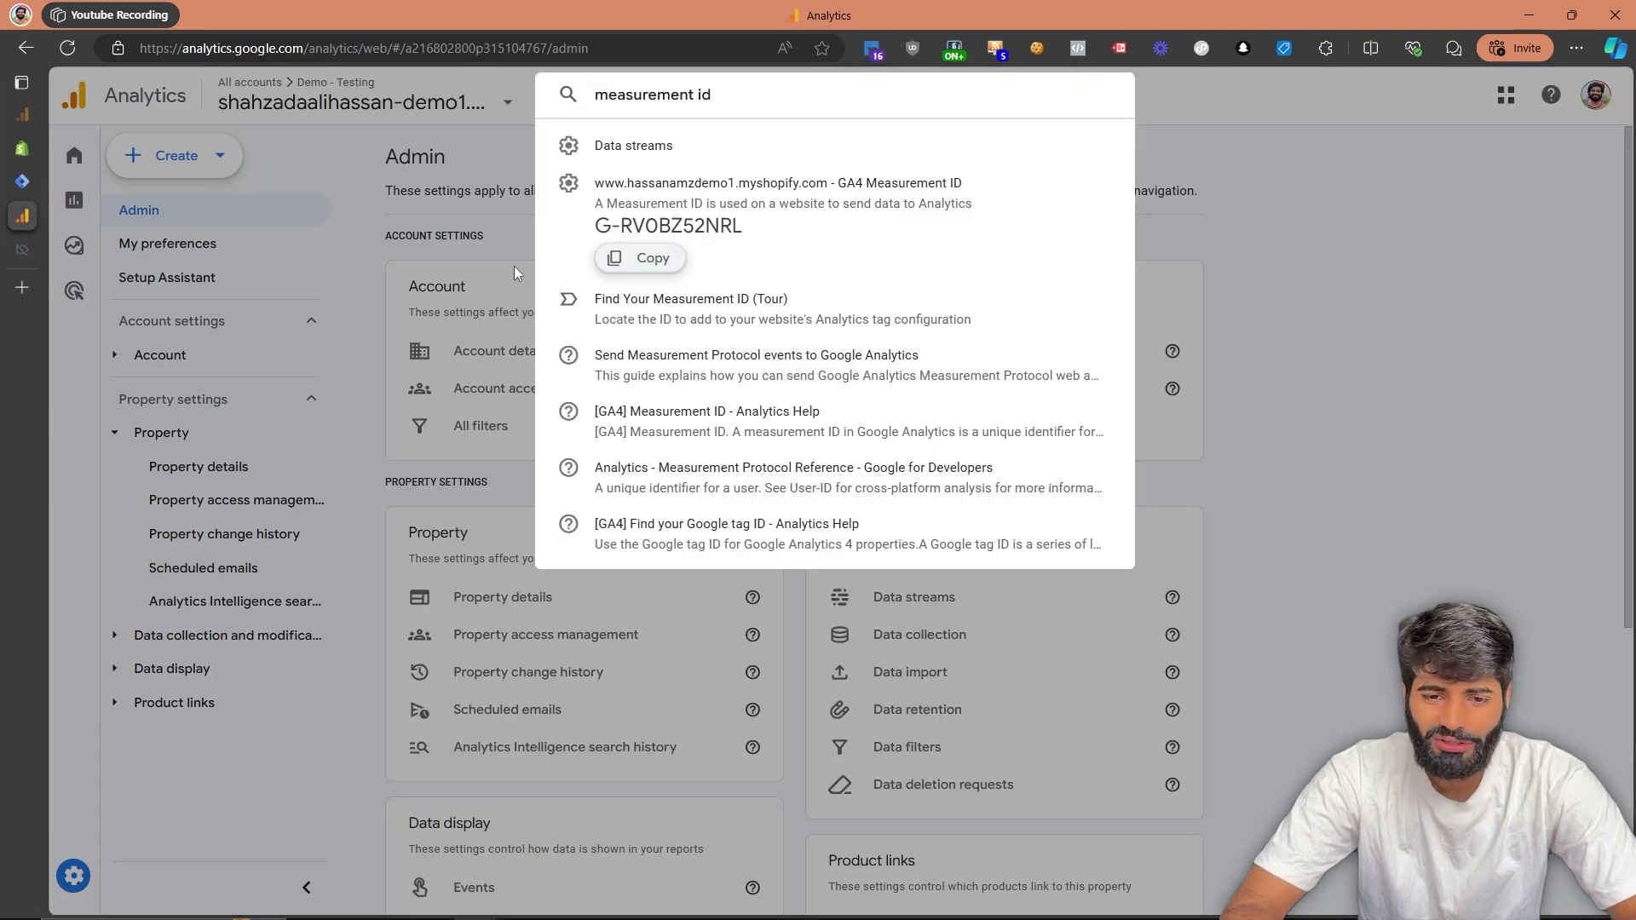
# Open the Realtime report and drill into view_item_list's value parameter, showing 3705
pyautogui.click(274, 331)
pyautogui.click(75, 199)
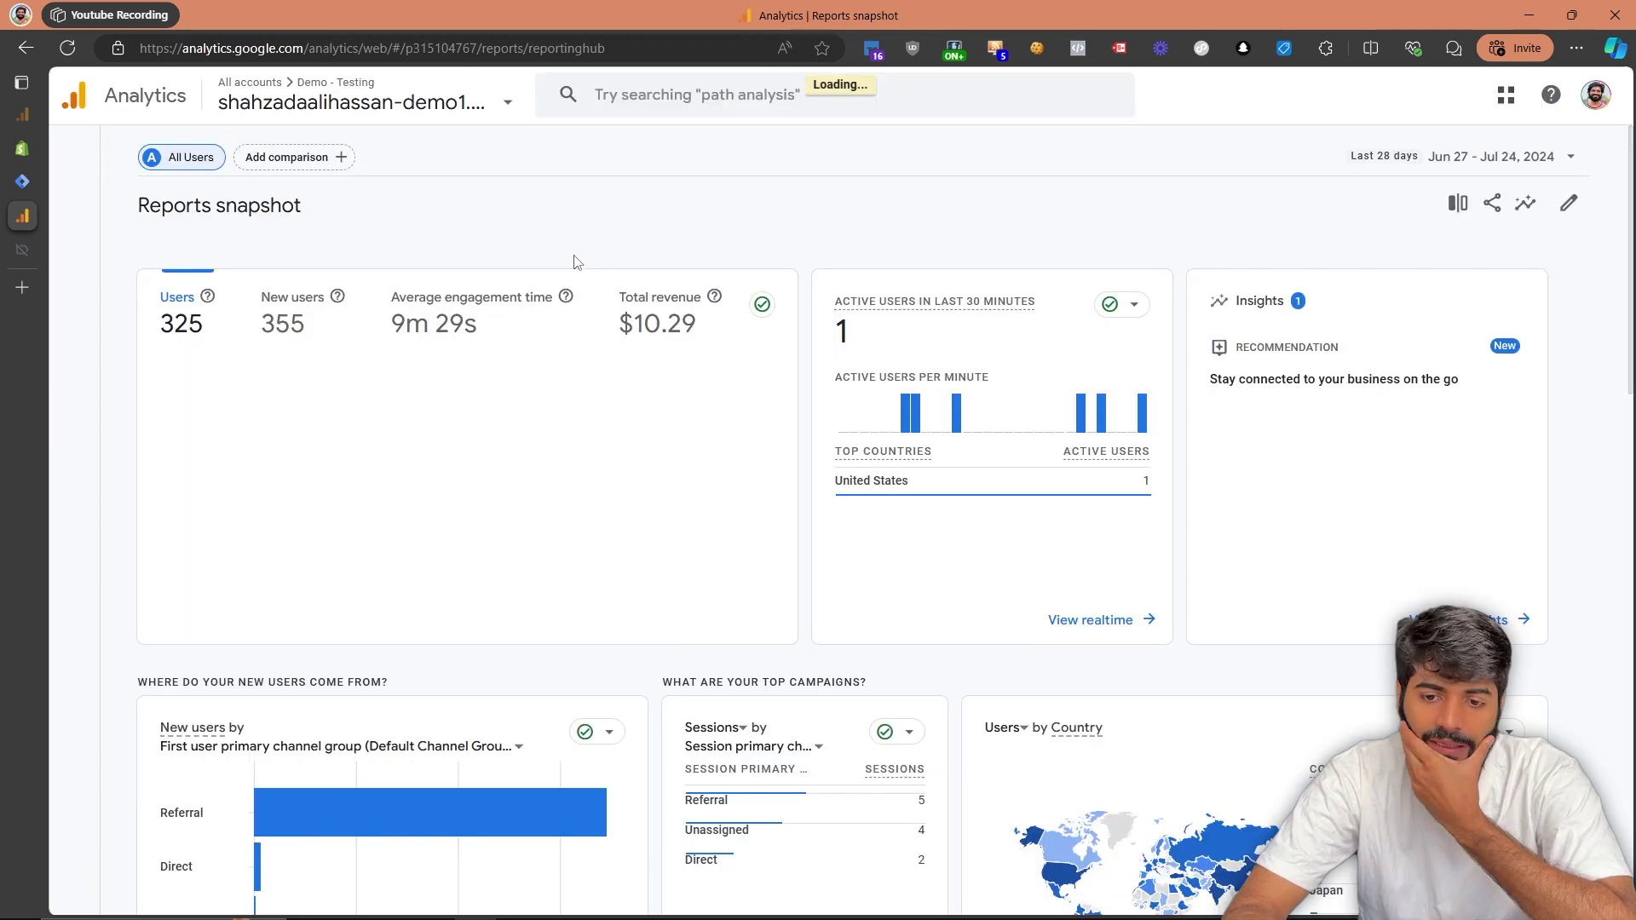
pyautogui.click(1109, 621)
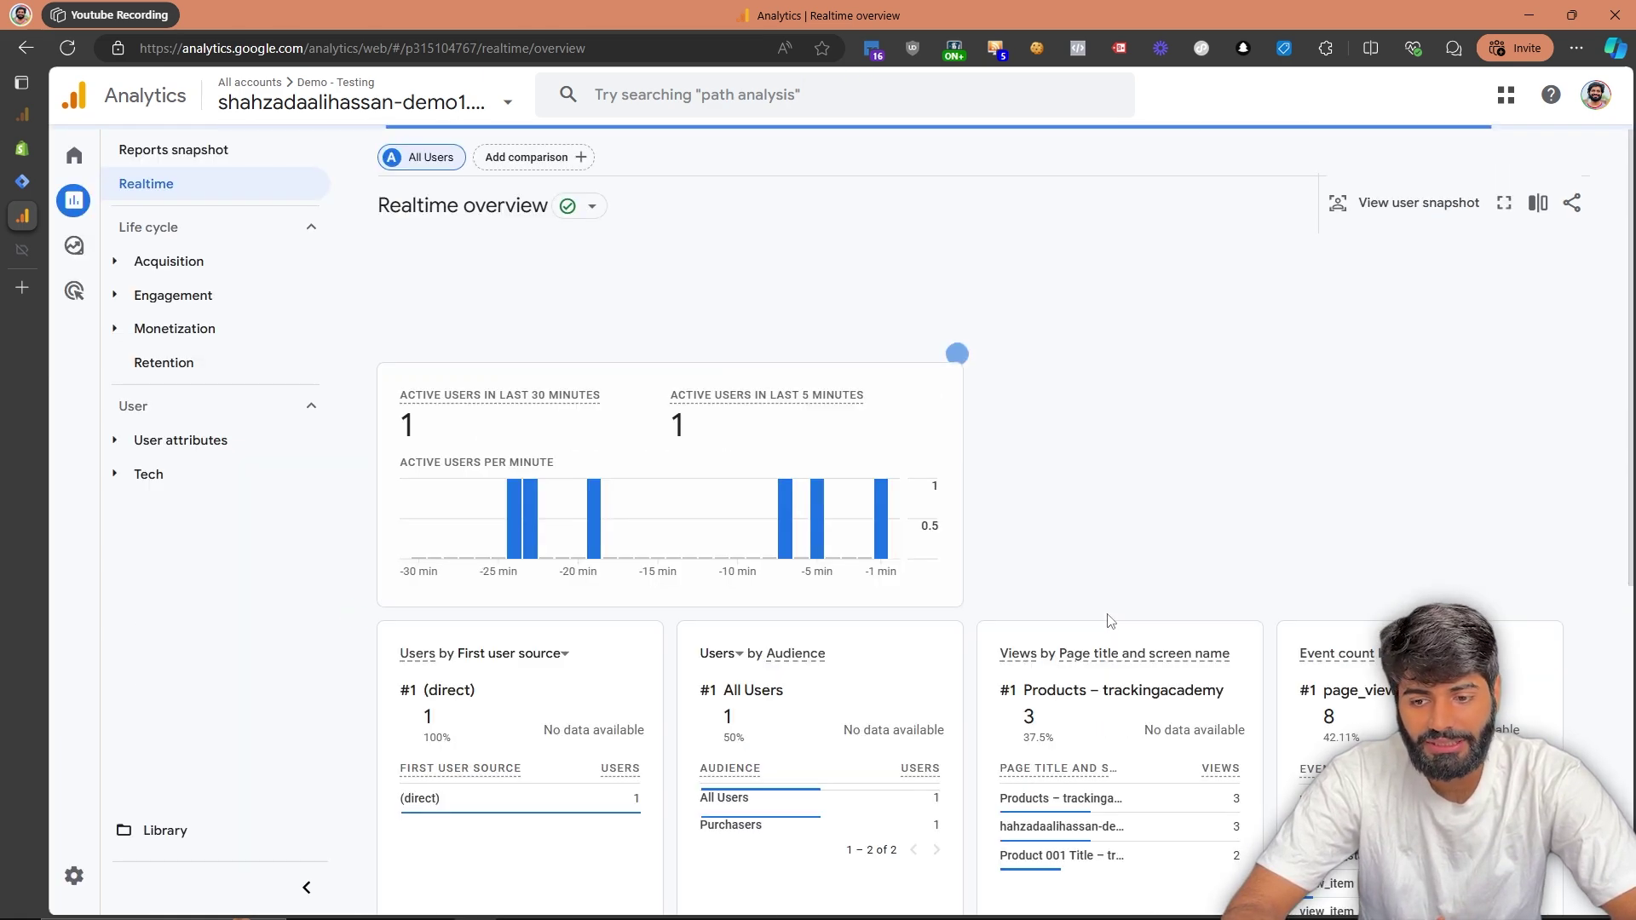
pyautogui.scroll(-1, 1110, 620)
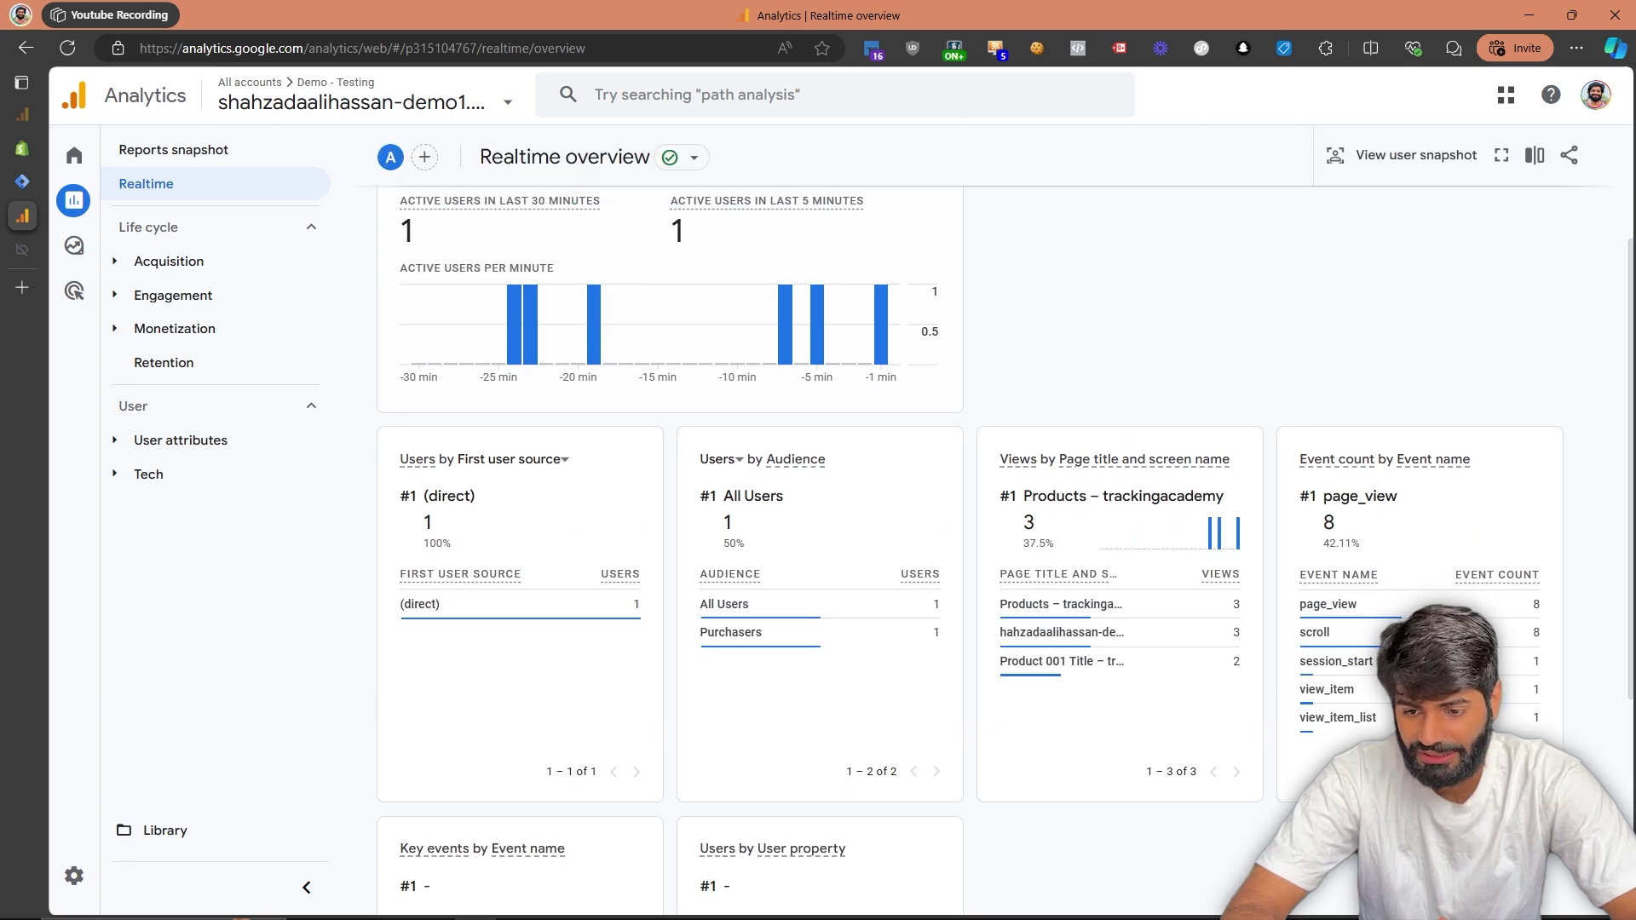
pyautogui.click(1374, 712)
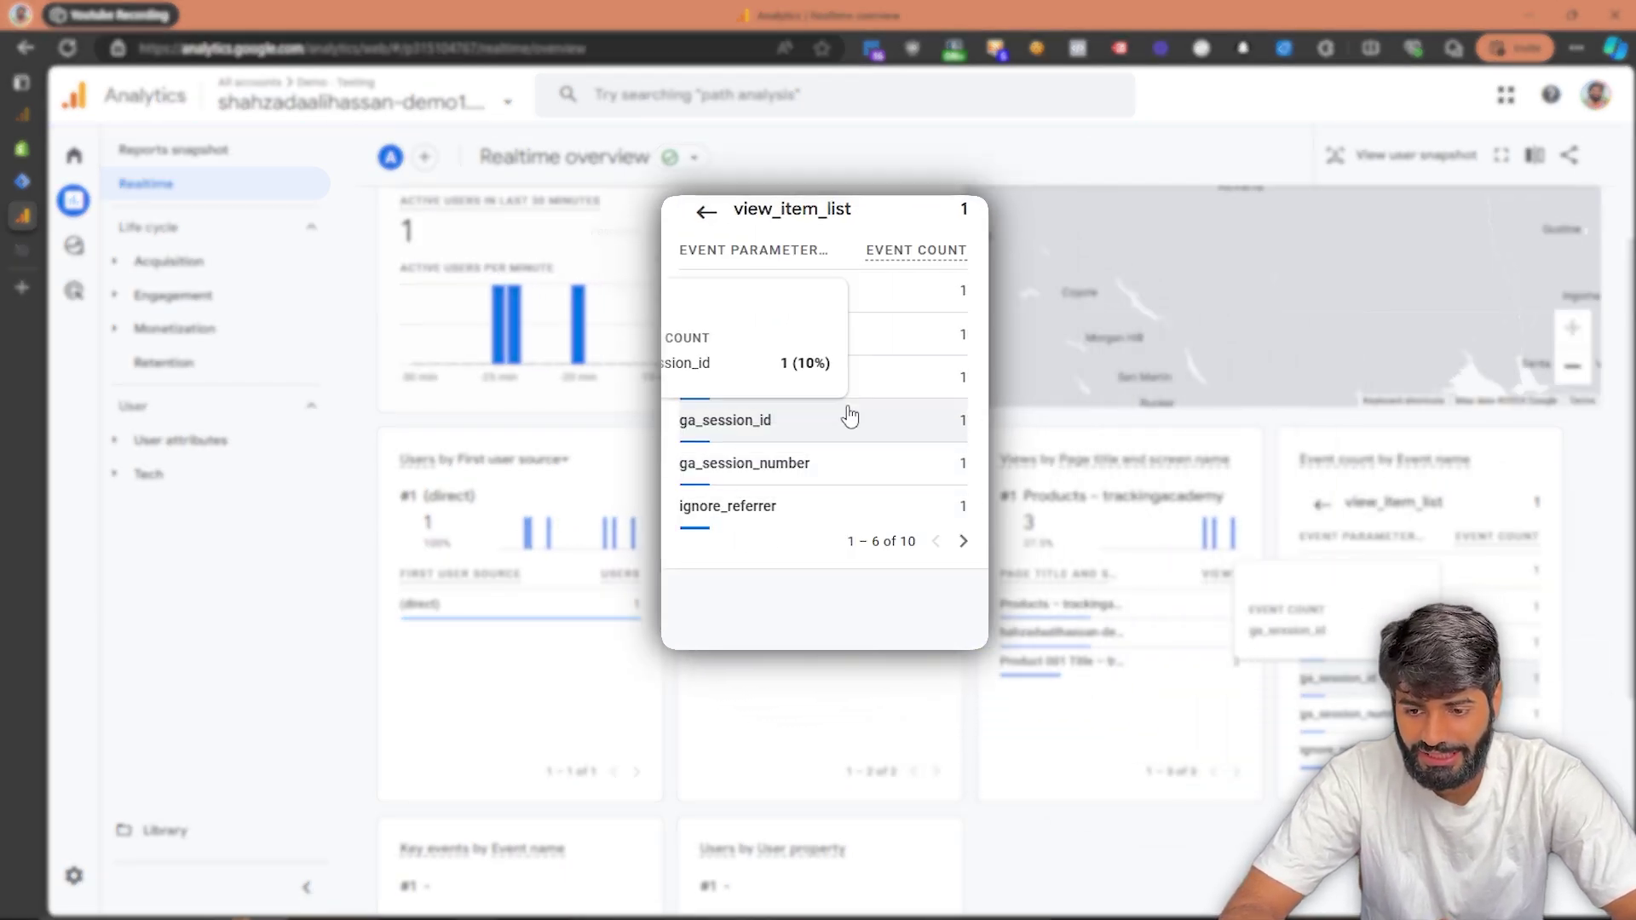
pyautogui.click(963, 542)
pyautogui.click(770, 421)
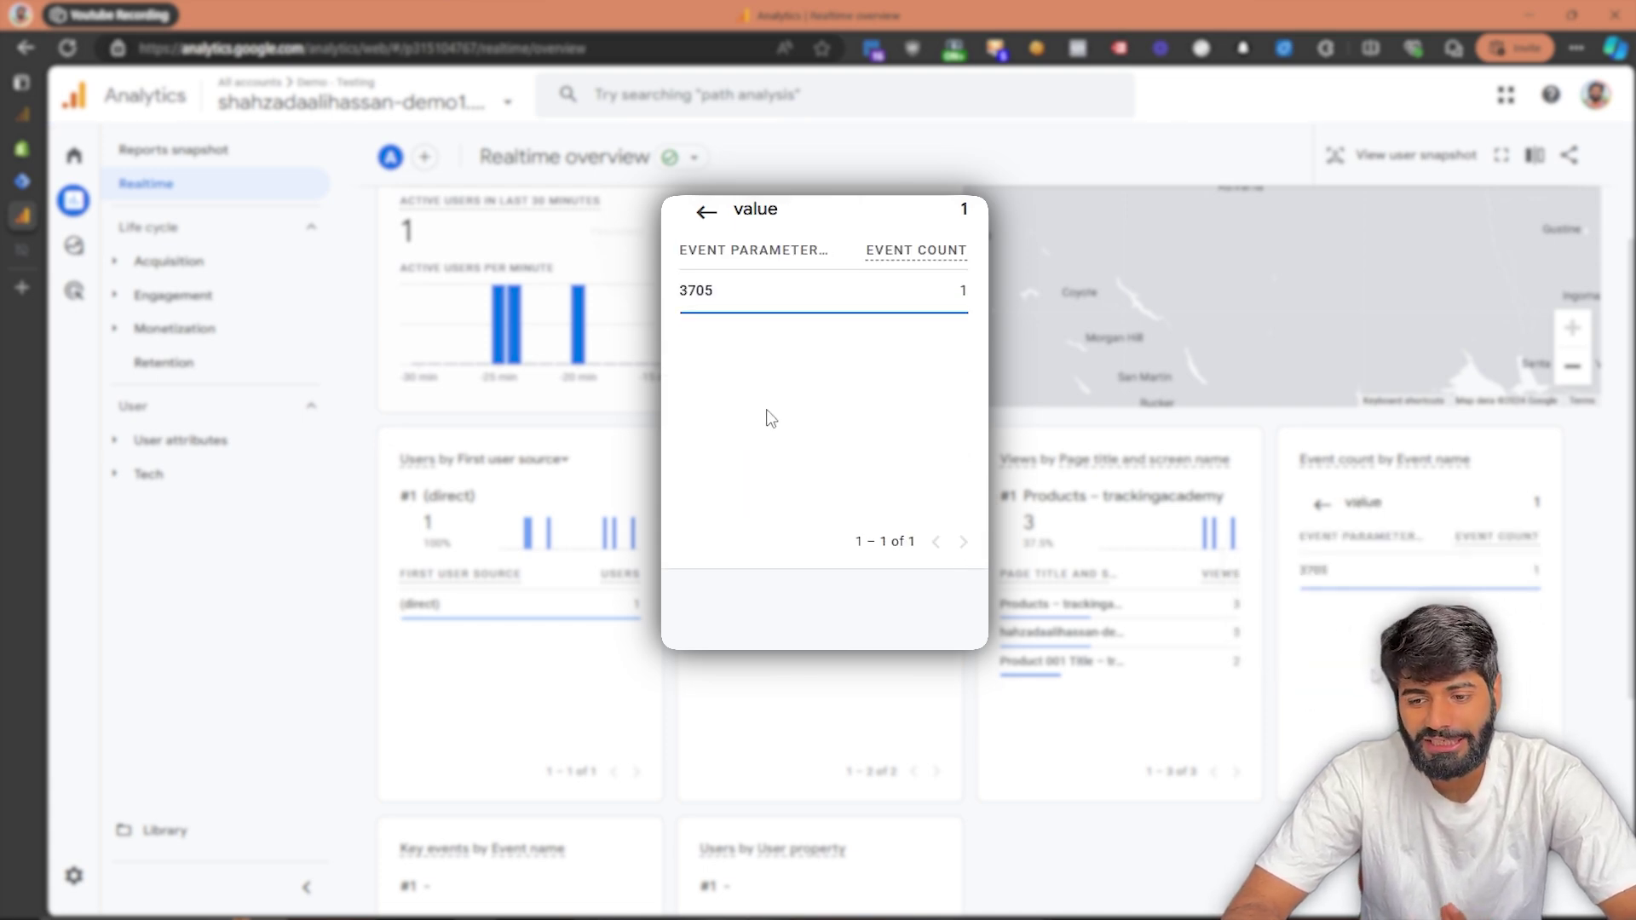
pyautogui.moveTo(706, 309)
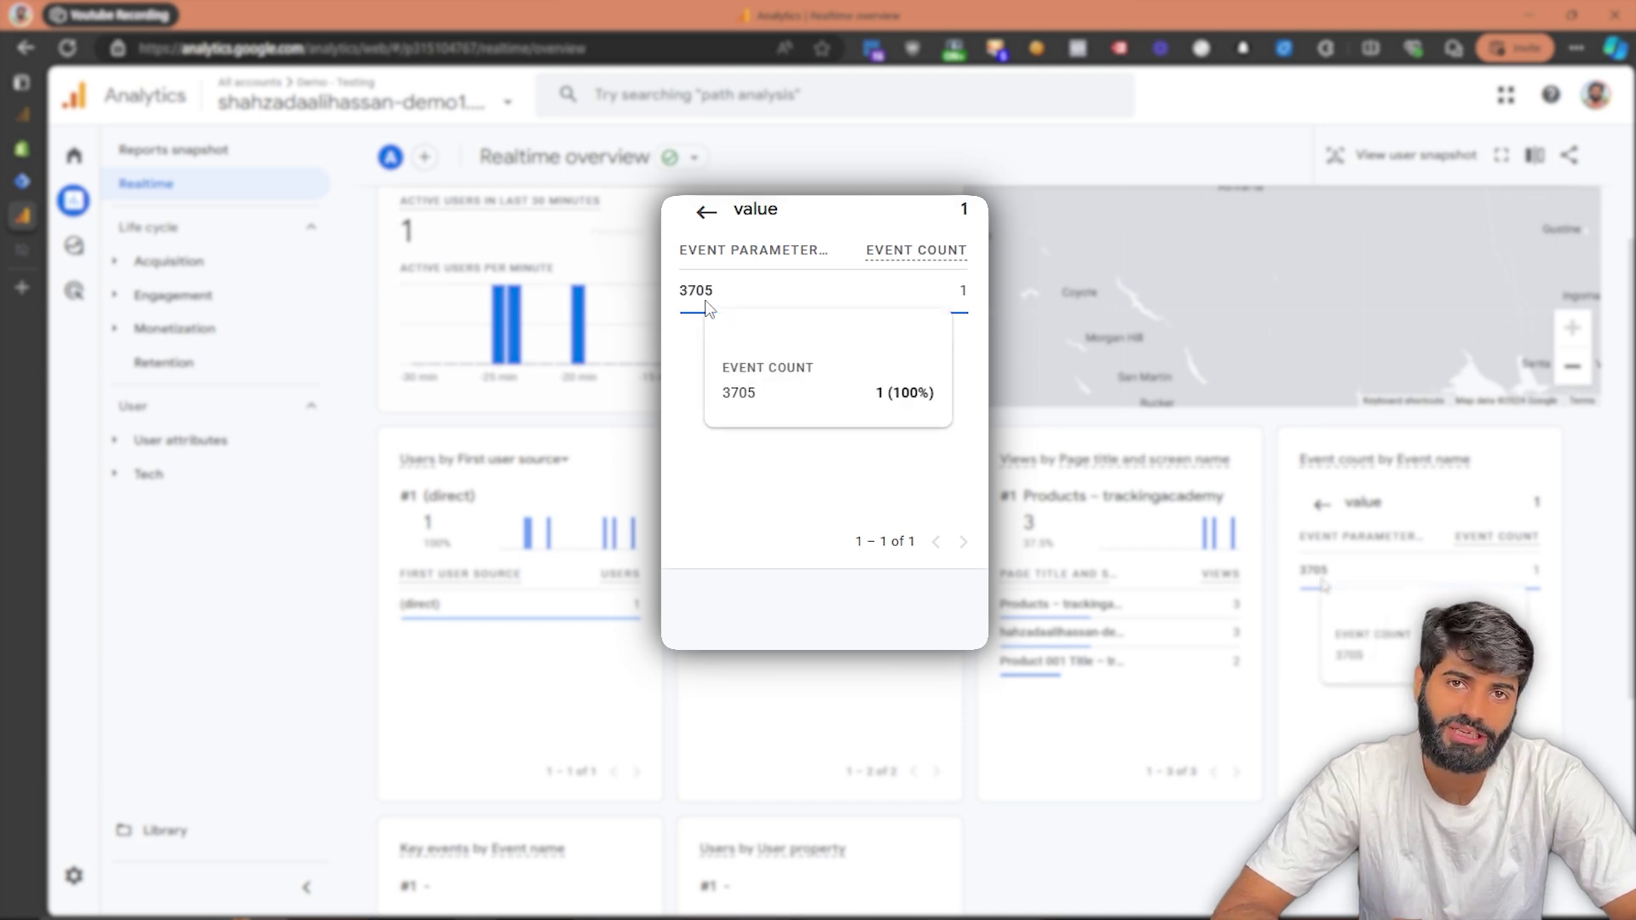